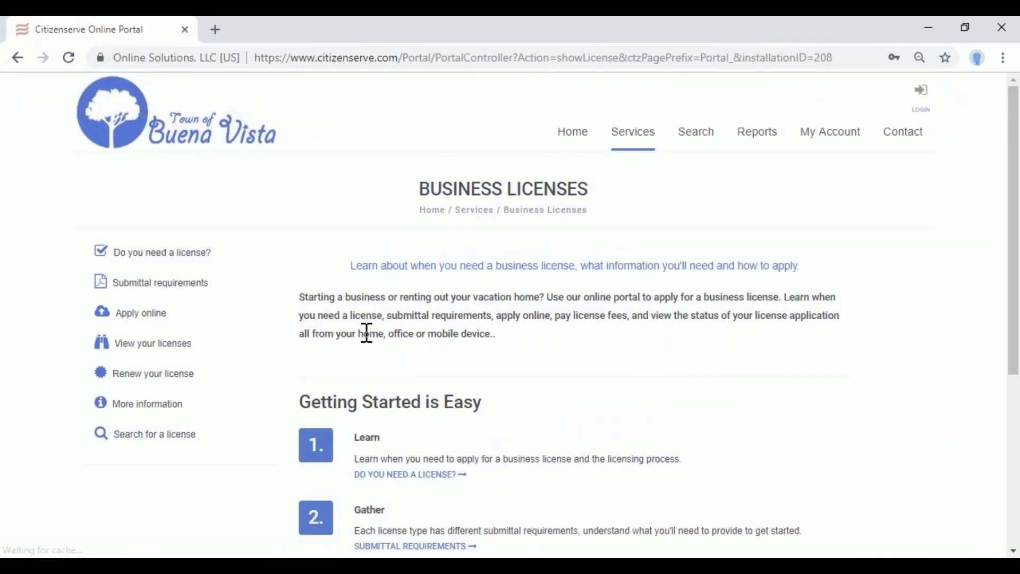
Open the Code complaints map report from the portal's Reports list.
left_click(205, 127)
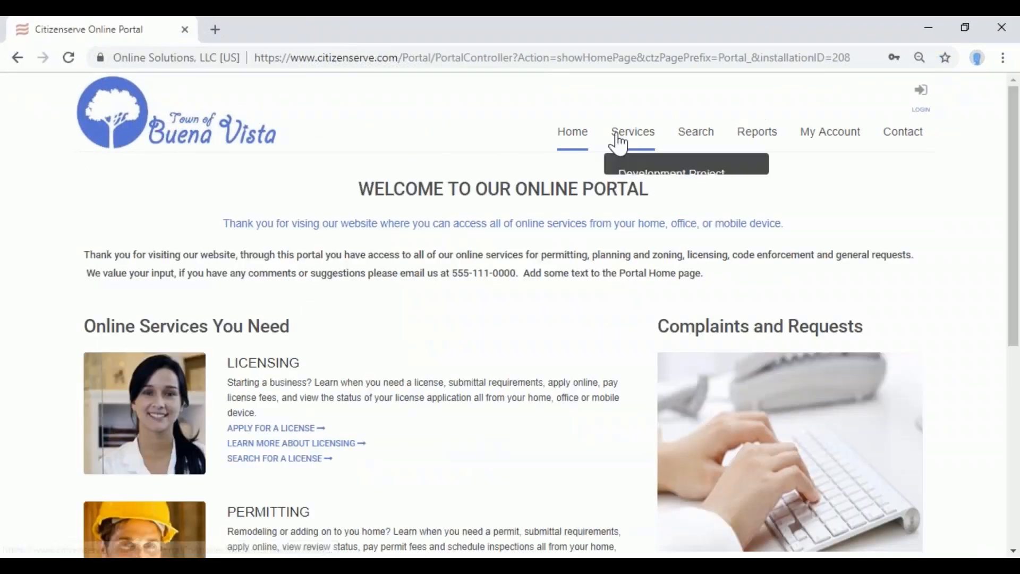
left_click(760, 133)
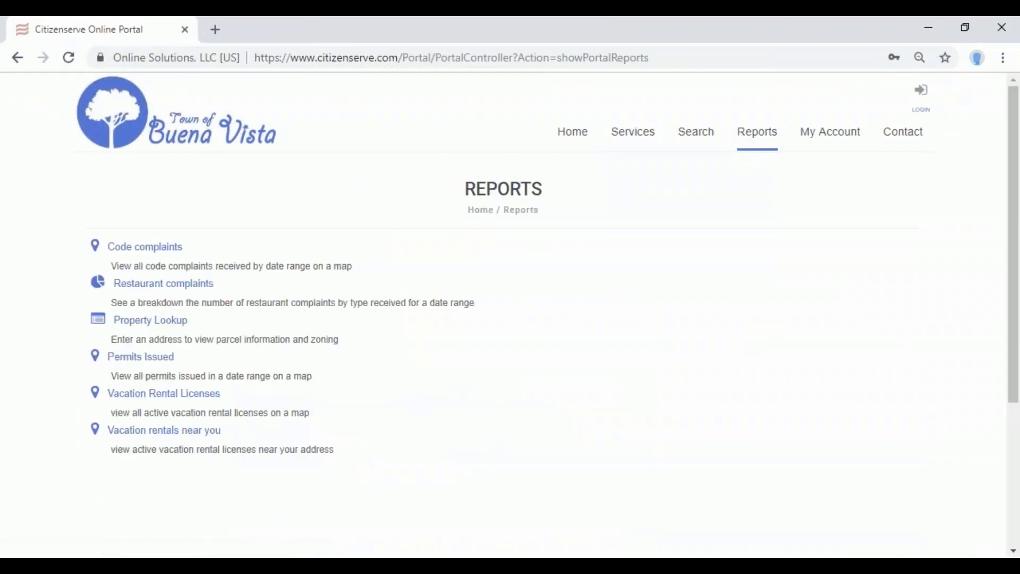
left_click(152, 247)
Run the report for complaints from 08/06/2018 to 02/06/2019.
left_click(314, 257)
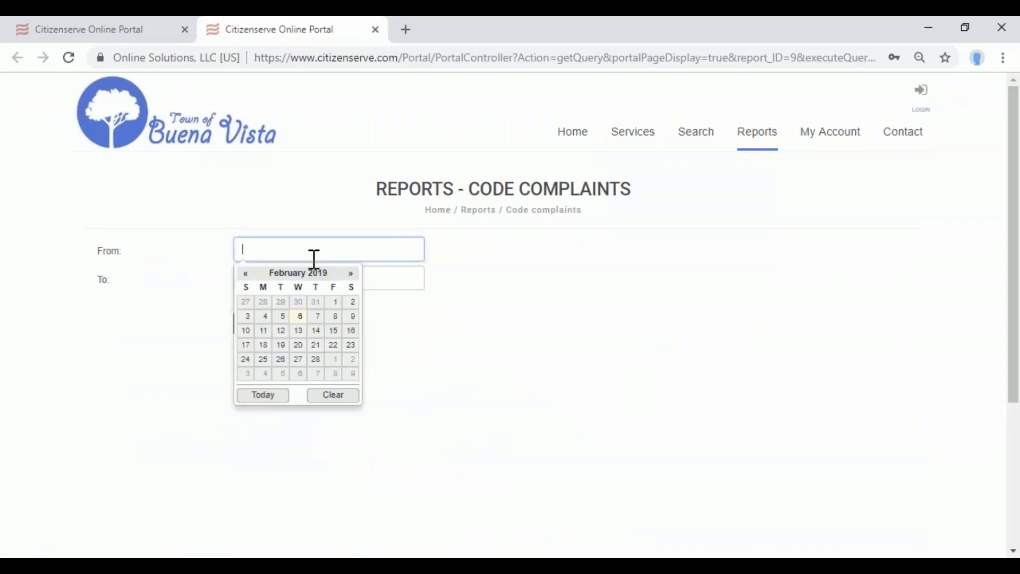
left_click(244, 274)
left_click(244, 274)
left_click(244, 274)
left_click(245, 273)
left_click(245, 274)
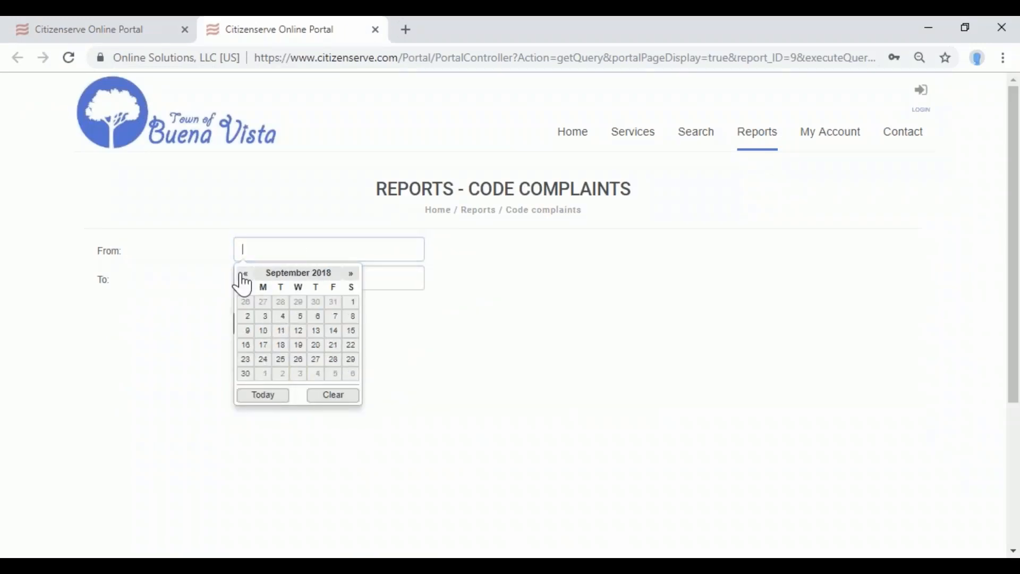
left_click(245, 273)
left_click(264, 317)
left_click(294, 281)
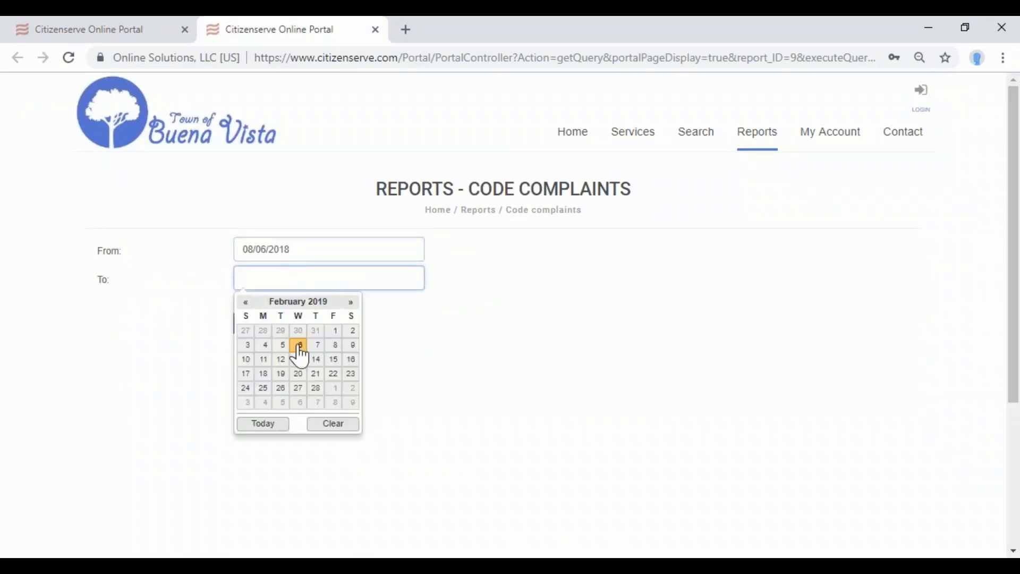
left_click(296, 345)
left_click(269, 323)
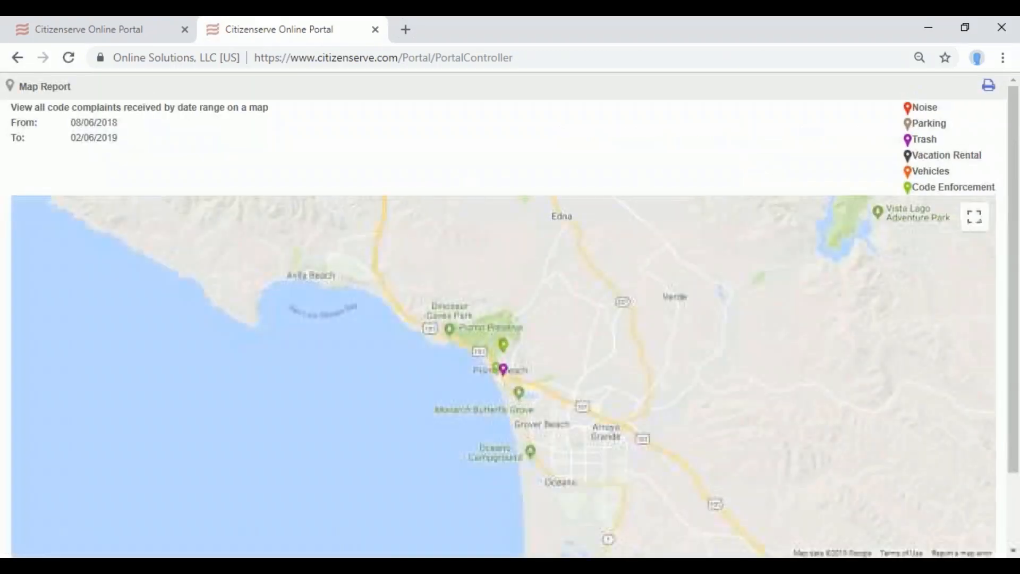
Zoom to Pismo Beach and view the Trash, green and Code Enforcement marker details.
scroll(473, 387, "up", 3)
left_click_drag(659, 330, 611, 394)
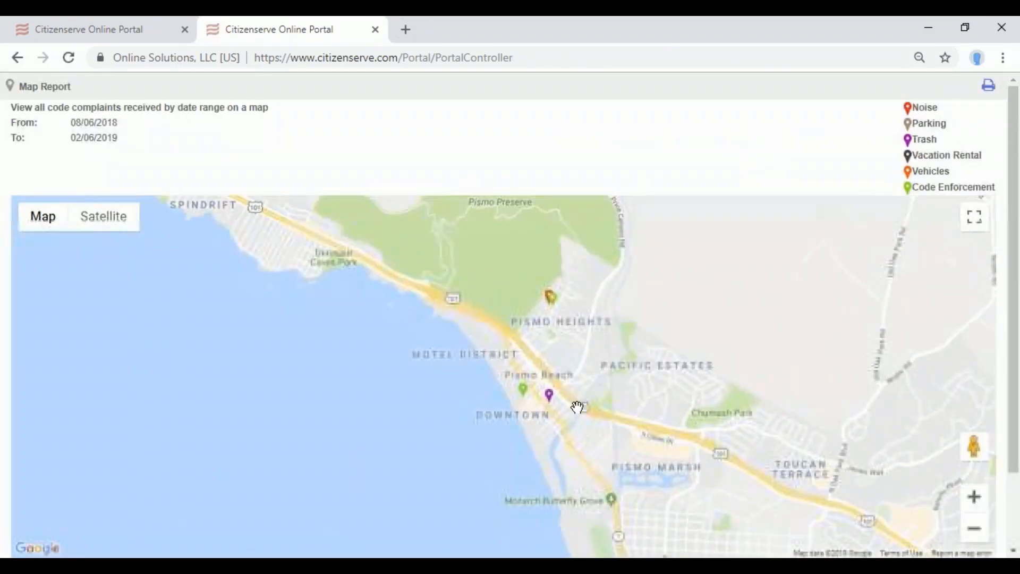
left_click(550, 399)
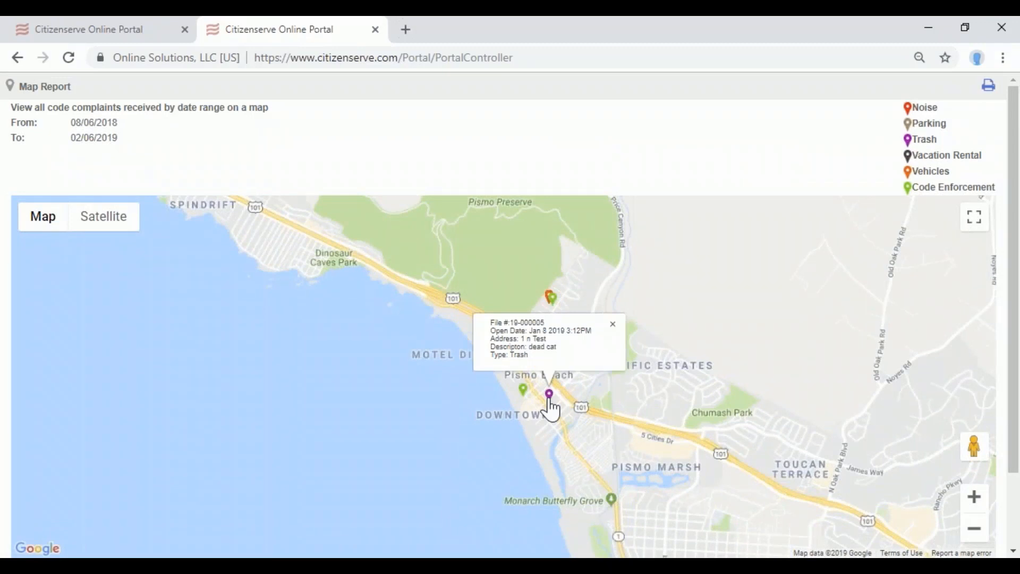
left_click(522, 391)
left_click(552, 300)
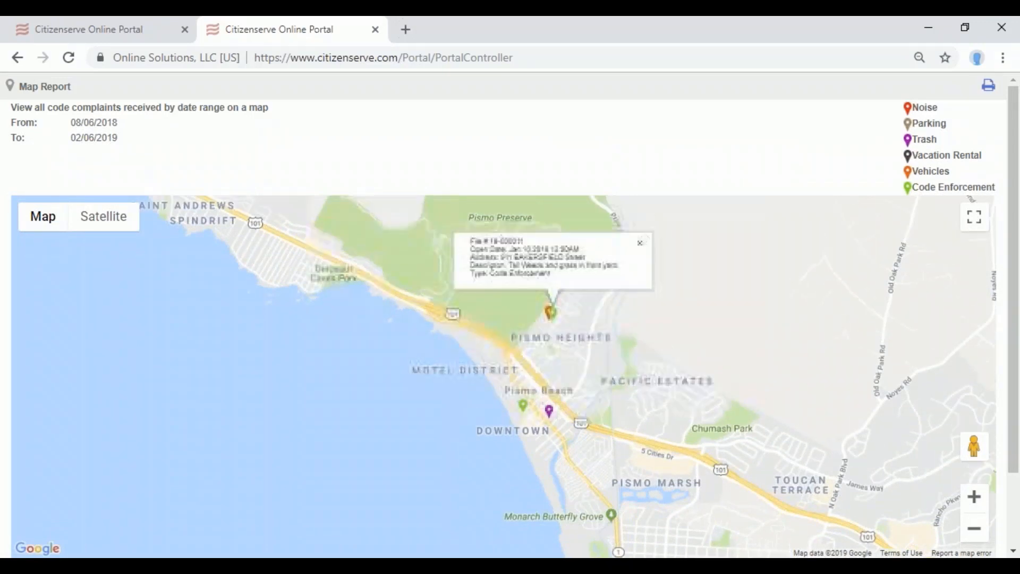
View the area in satellite imagery and street view on Bay St, then return to Reports.
left_click(106, 222)
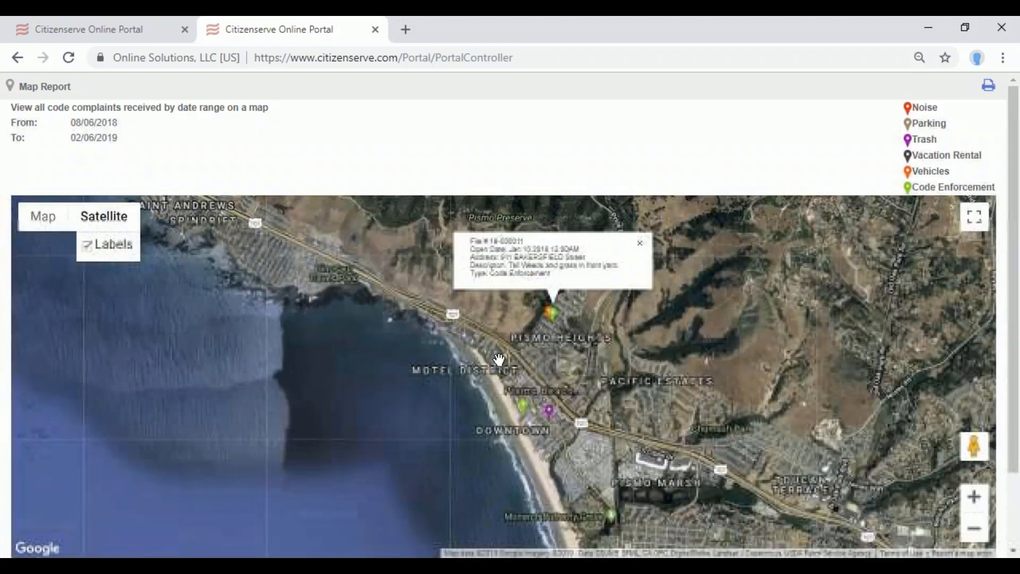
scroll(499, 359, "up", 5)
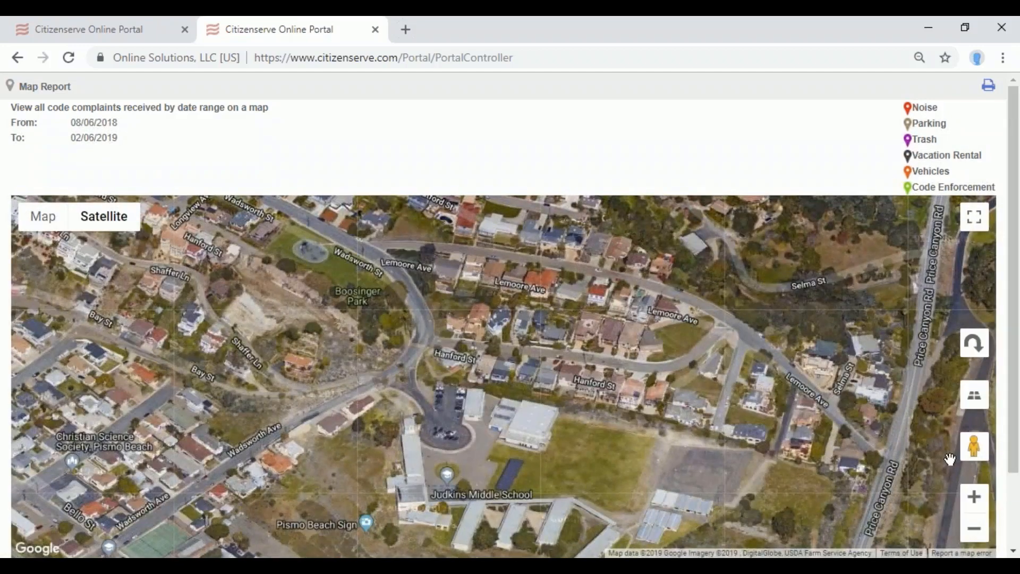
left_click_drag(972, 449, 503, 436)
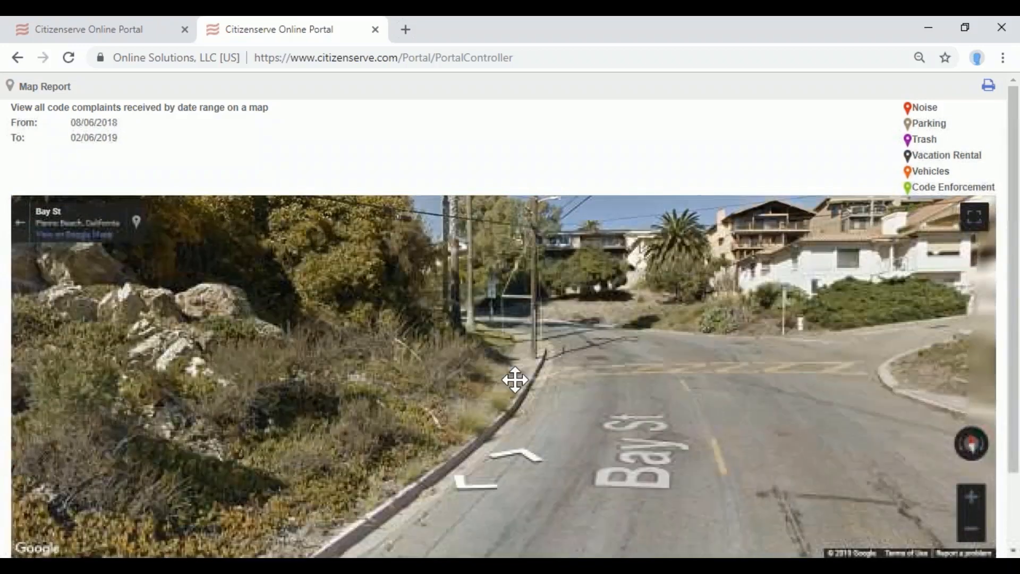
left_click(155, 32)
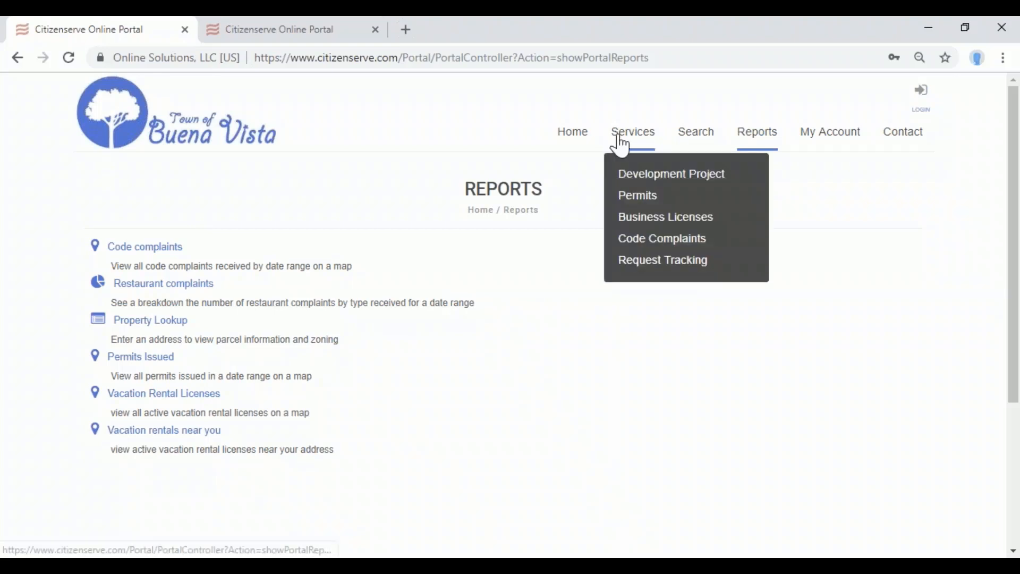
Return to the Buena Vista home page and browse its sections and Services.
mouse_move(631, 141)
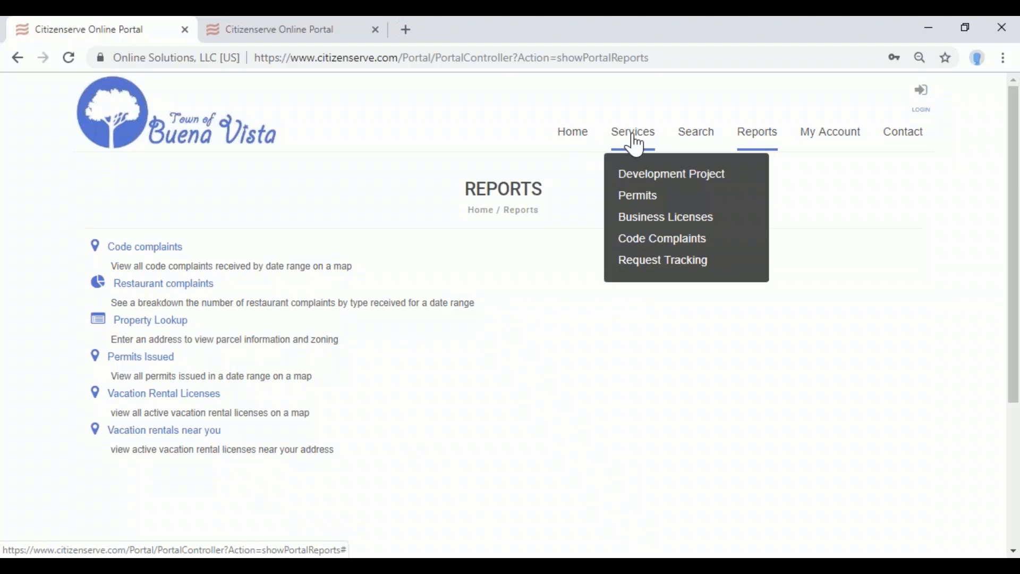
left_click(239, 134)
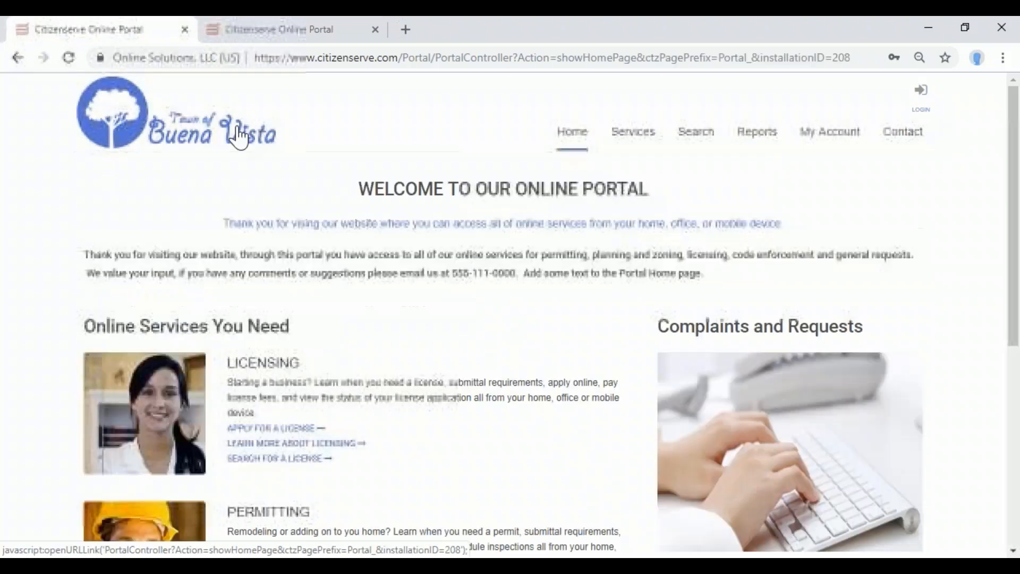
scroll(519, 335, "down", 3)
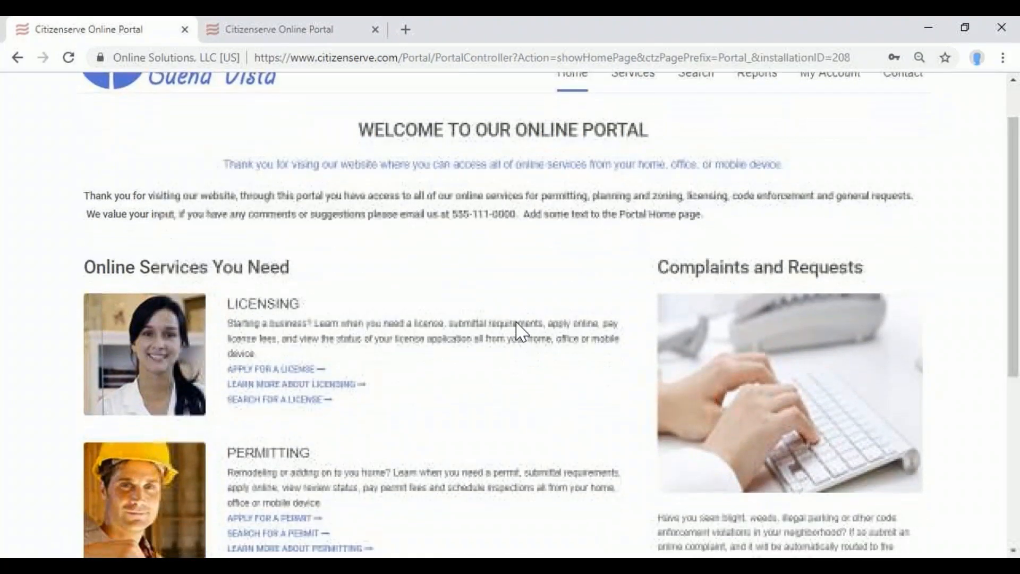
scroll(555, 309, "down", 2)
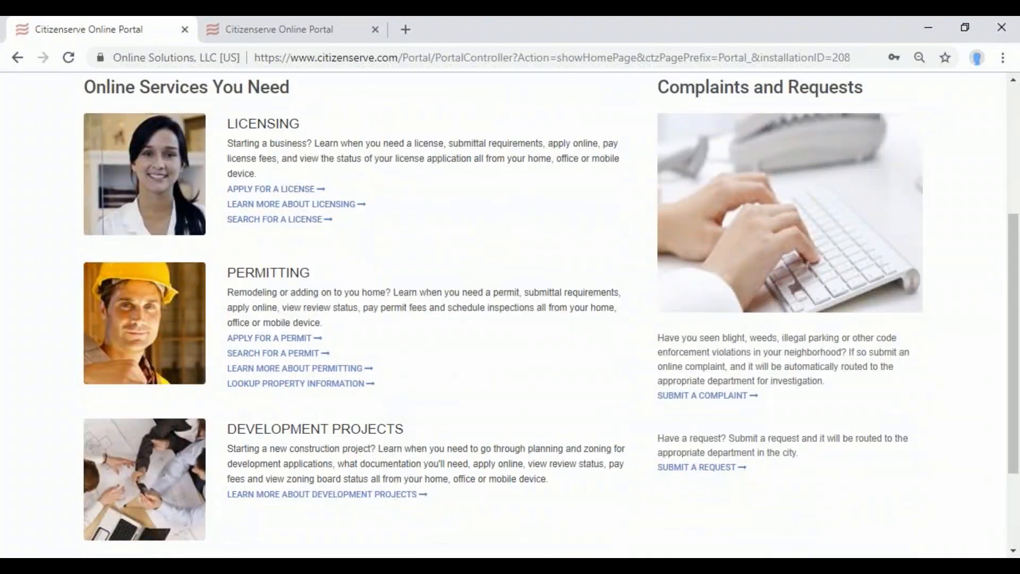
scroll(649, 262, "up", 3)
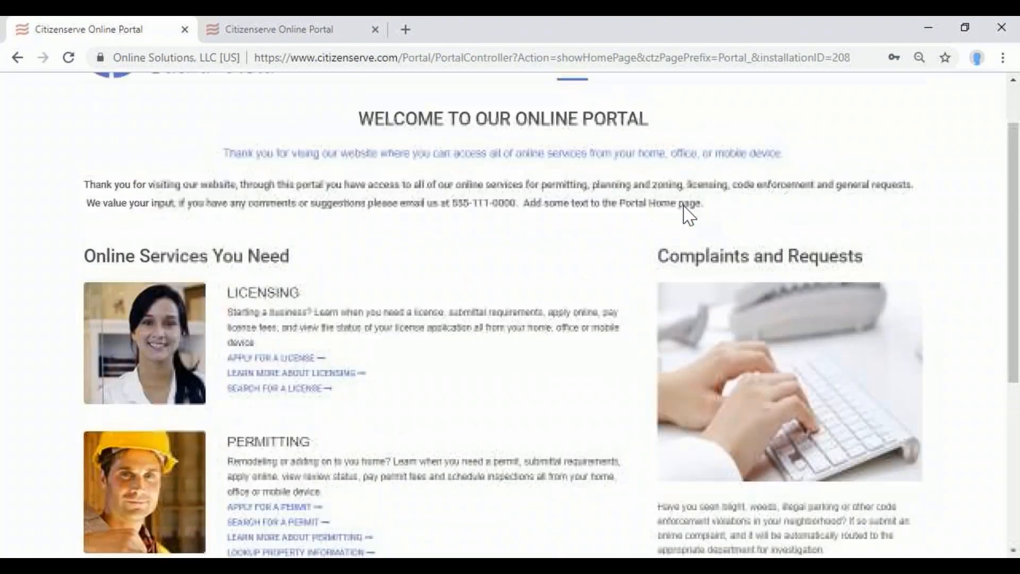
scroll(689, 215, "up", 1)
mouse_move(636, 117)
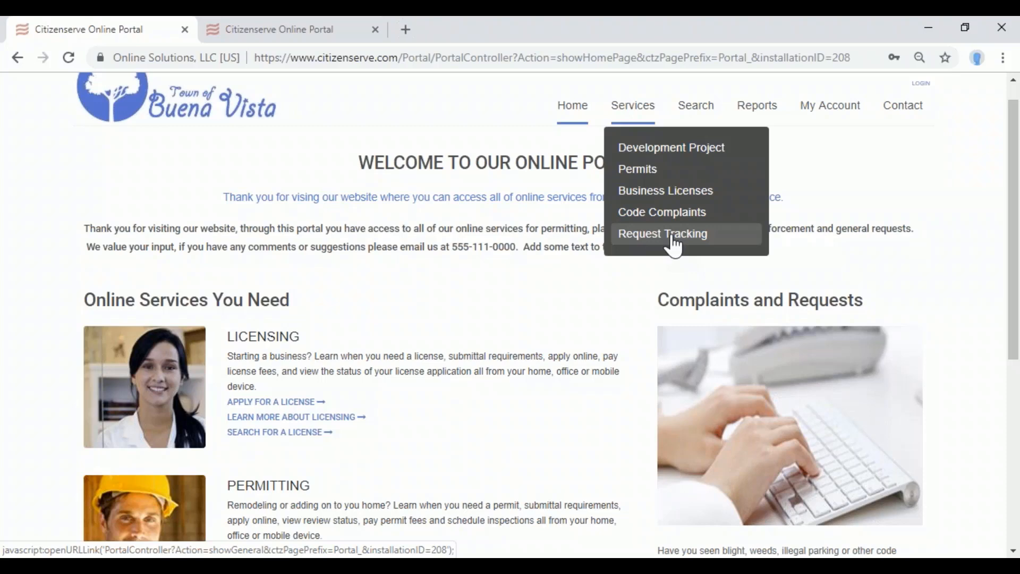
Select the 'Have you seen blight…' paragraph under Complaints and Requests.
scroll(581, 353, "down", 5)
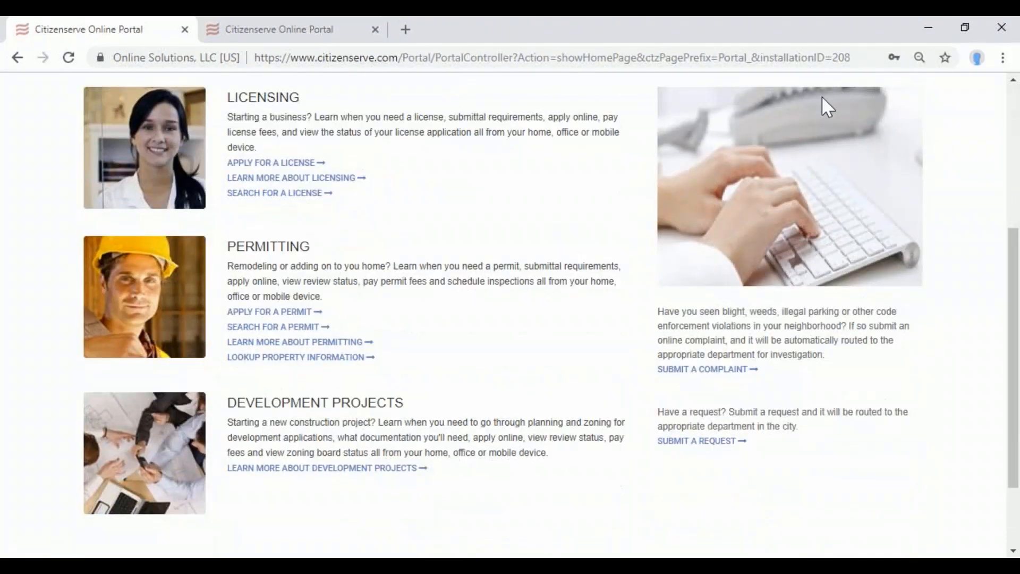
scroll(822, 97, "up", 2)
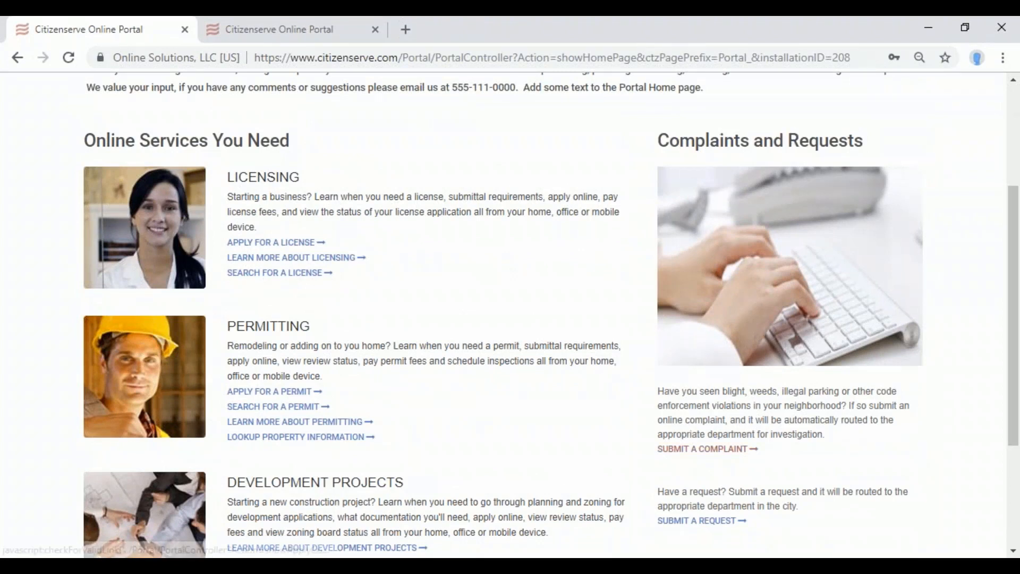
left_click_drag(662, 391, 829, 437)
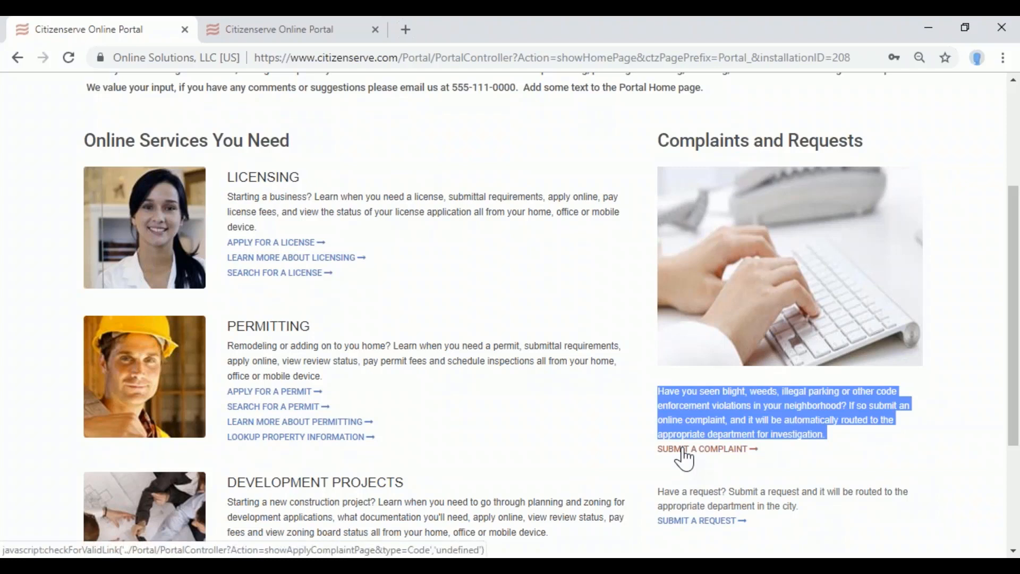
Sign in and start a request titled 'problems with jim's bar', typed as address-related.
left_click(724, 526)
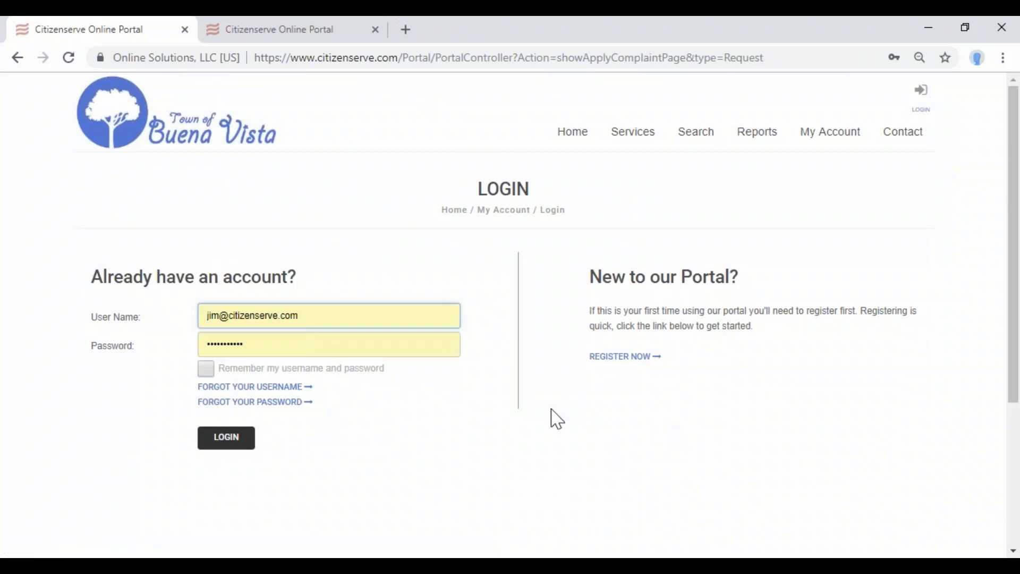
left_click(243, 442)
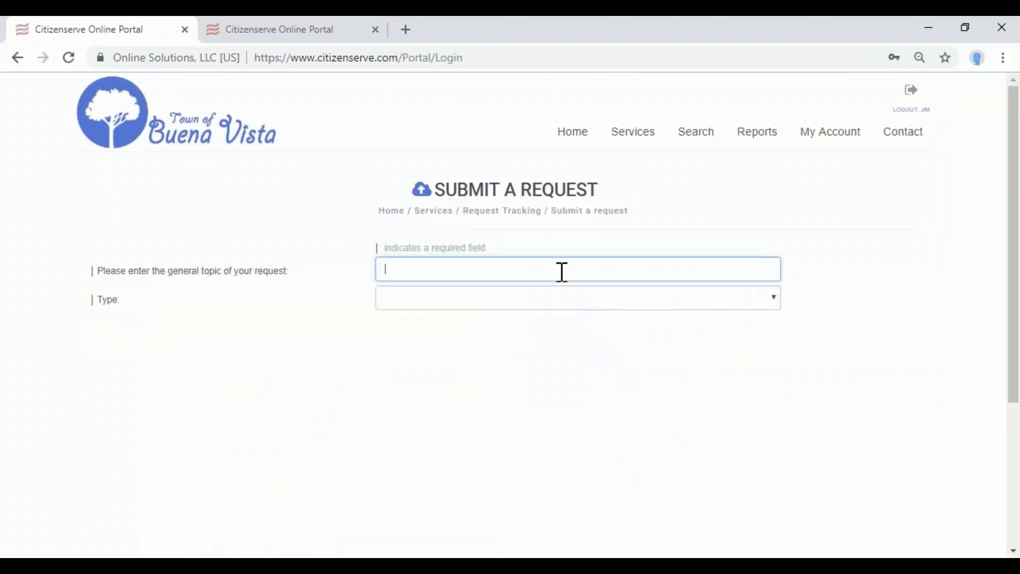
type("problems with jim's bar")
left_click(526, 298)
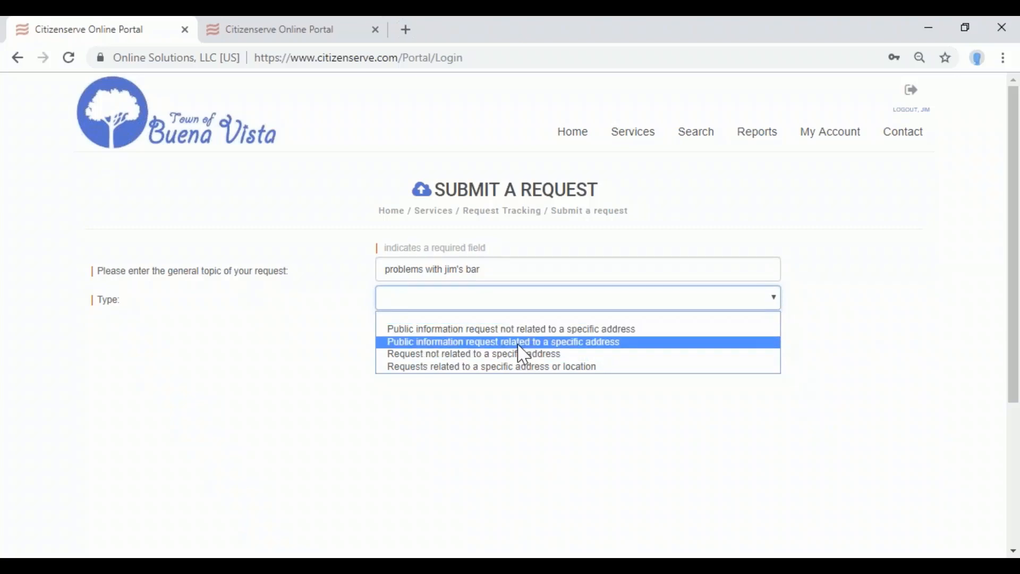
left_click(486, 367)
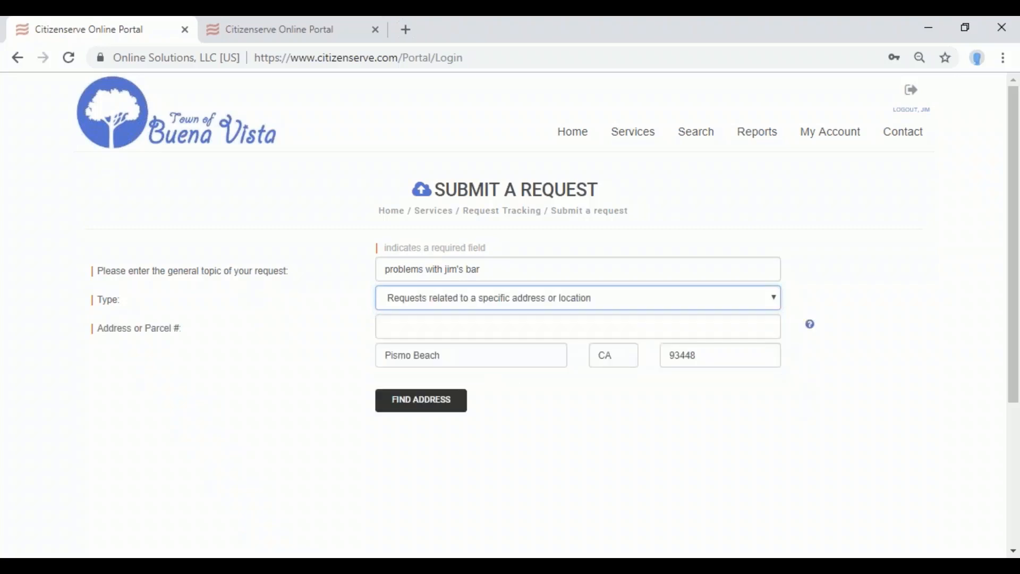
Enter the complaint property's street address with city Buena Vista and verify it.
left_click(472, 325)
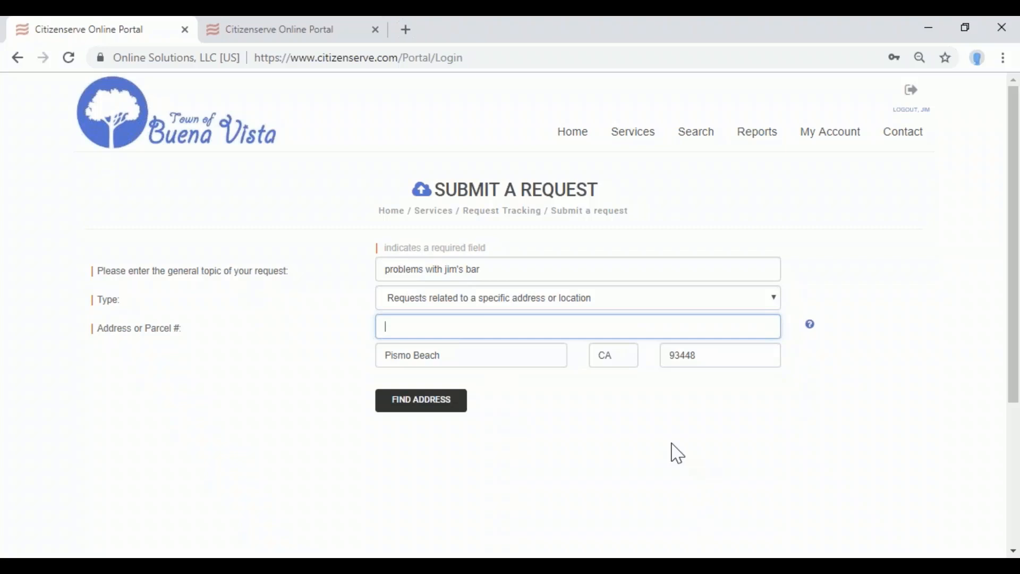
left_click_drag(441, 355, 246, 366)
type("b")
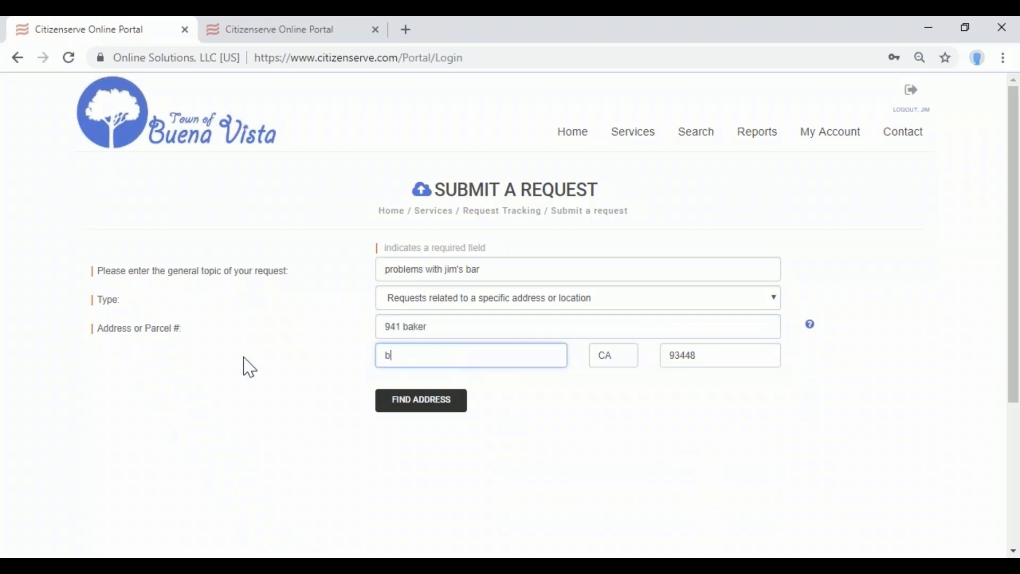
type("uena vista")
left_click(402, 408)
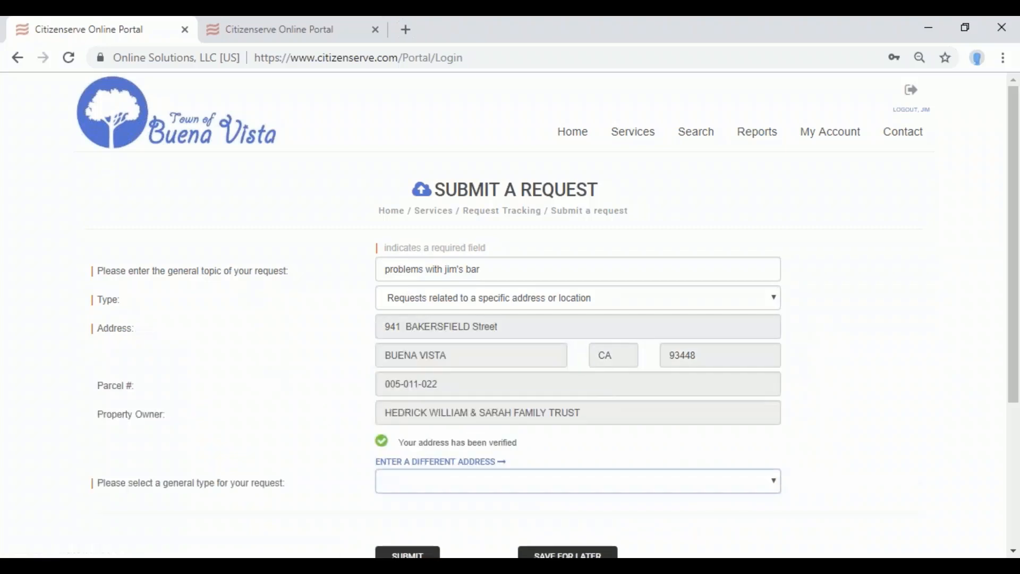
Show the choices for the request's general type.
scroll(614, 391, "down", 1)
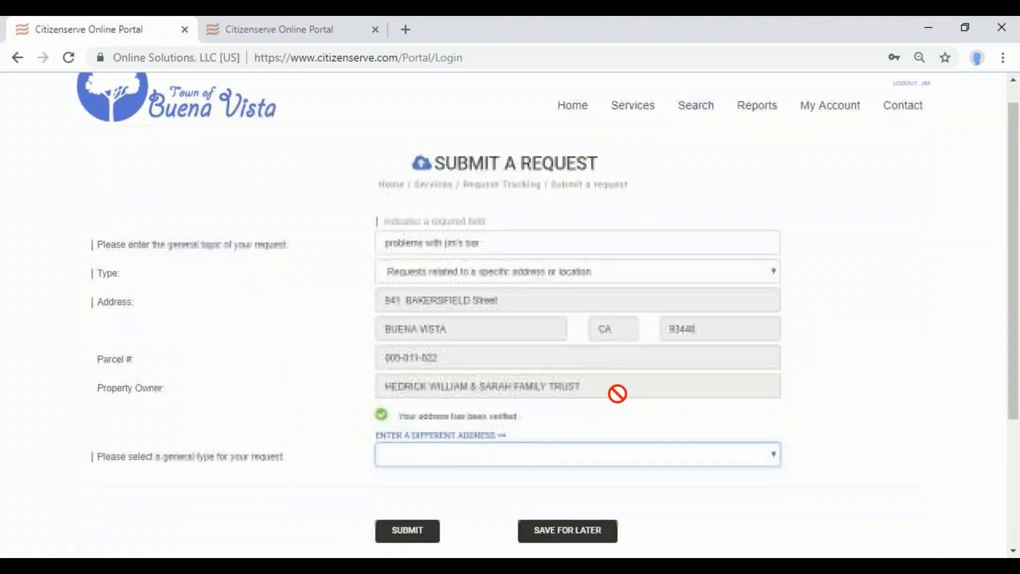
scroll(528, 378, "down", 1)
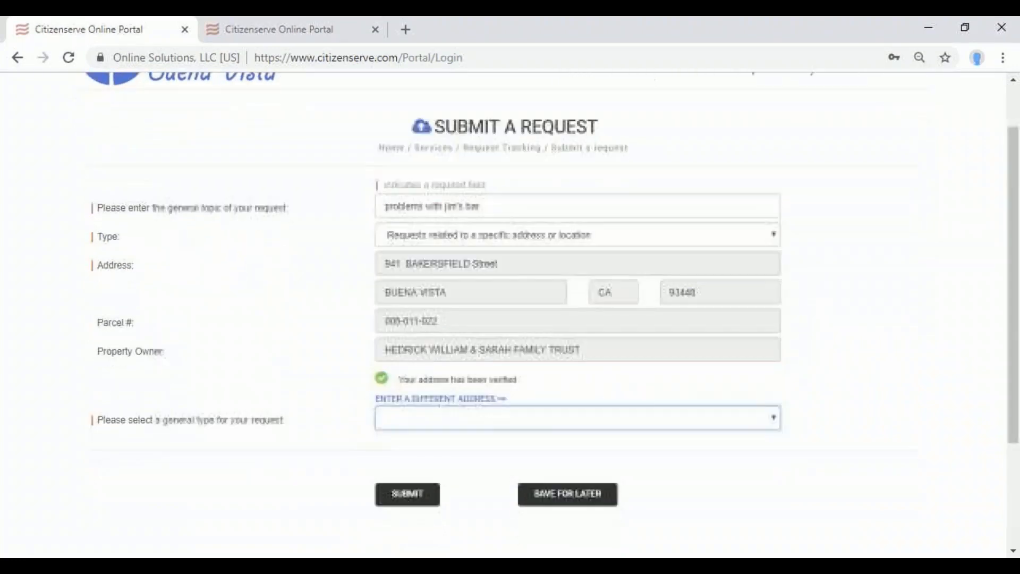
left_click(476, 381)
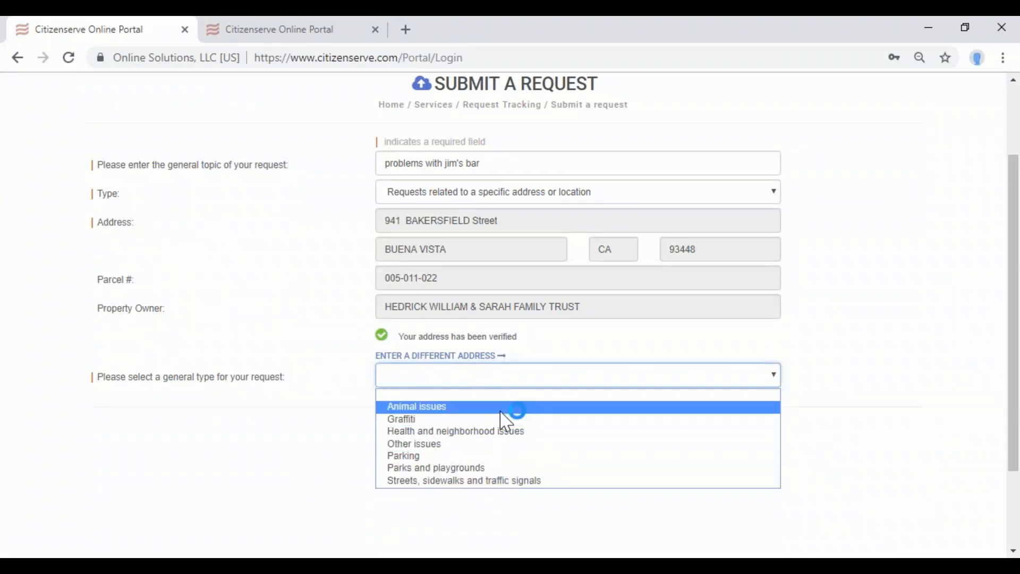
Classify the request as Health and neighborhood issues, Business issues, Restaurant or Bar.
left_click(509, 436)
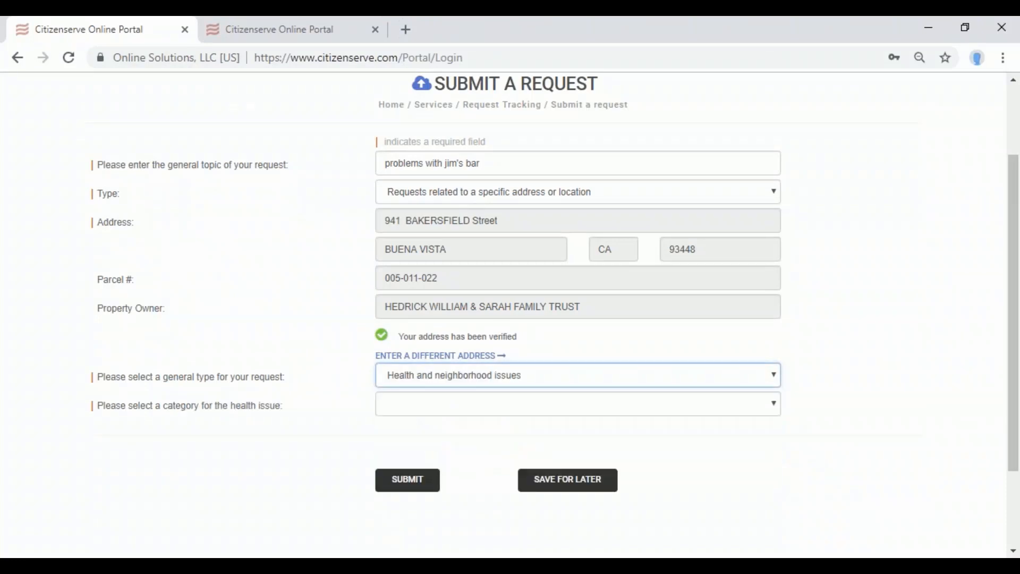
left_click(500, 411)
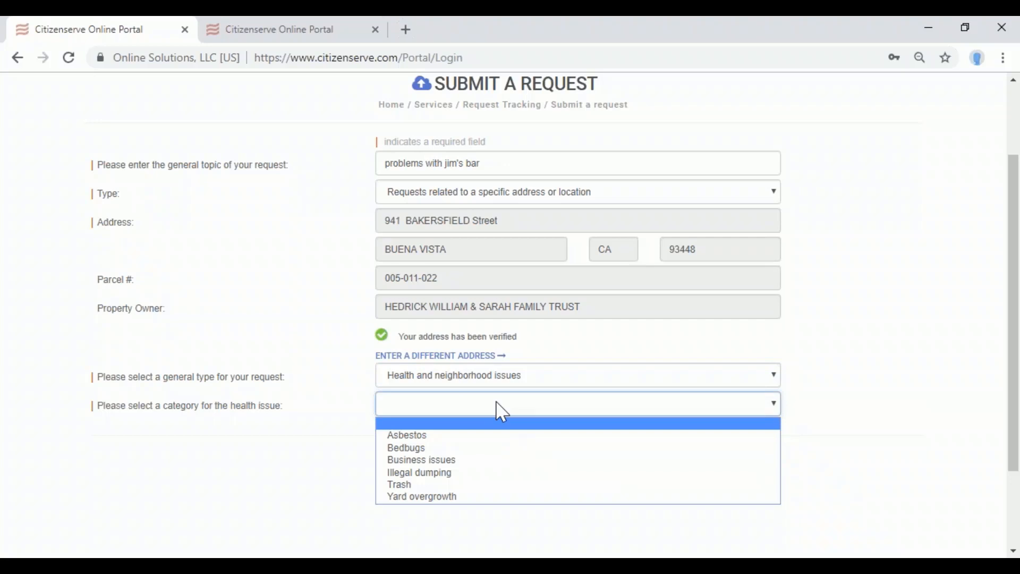
left_click(480, 461)
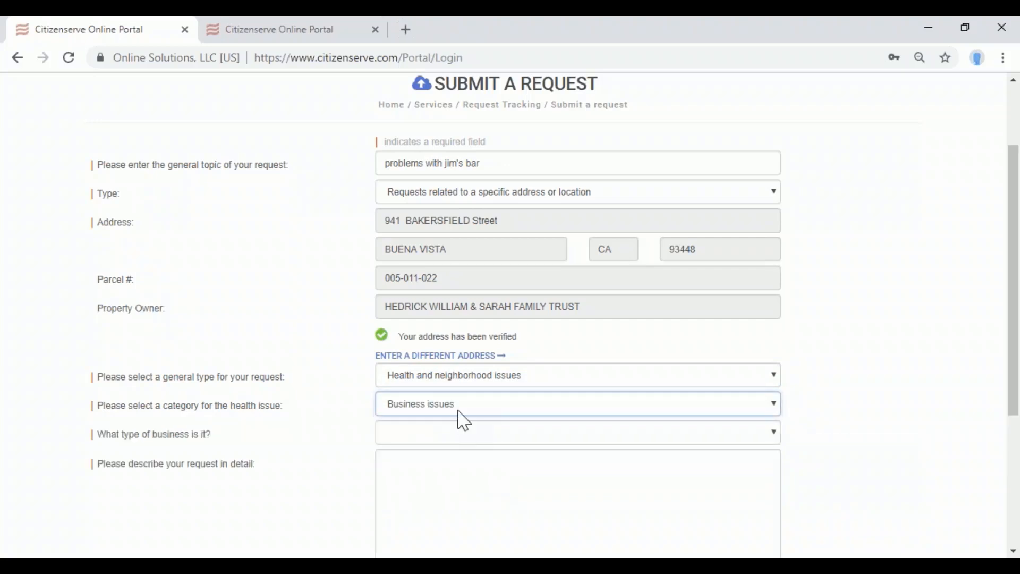
left_click_drag(97, 436, 214, 442)
left_click(399, 435)
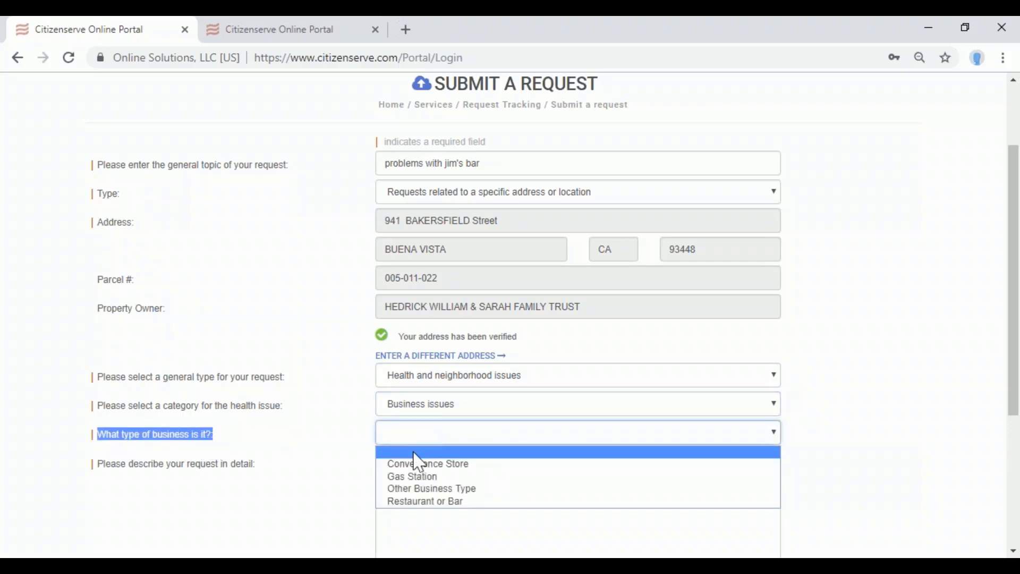
left_click(448, 515)
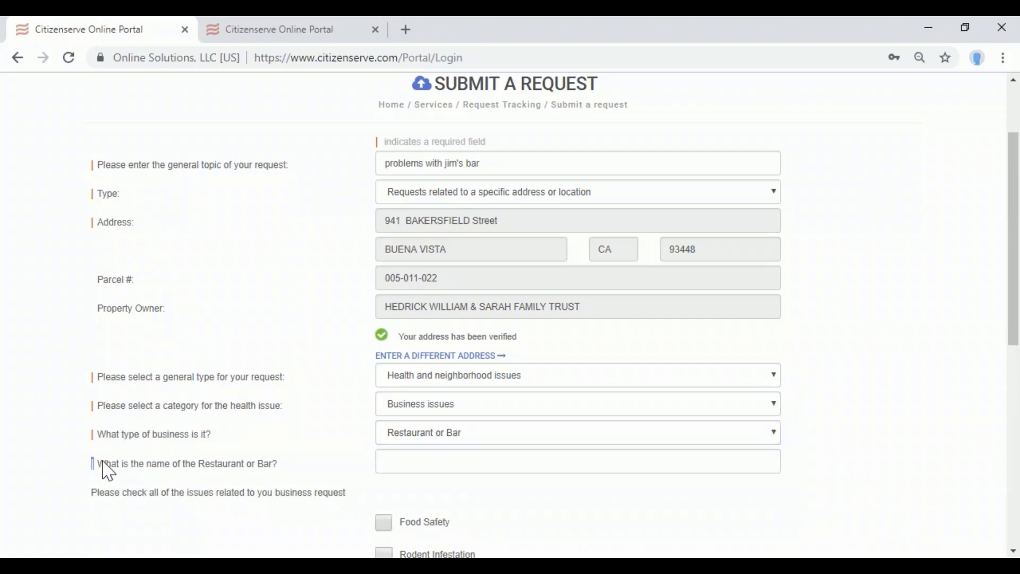
Name the business 'jim's bar and grill' and flag Food Safety and Rodent Infestation.
left_click_drag(102, 471, 337, 465)
left_click(404, 459)
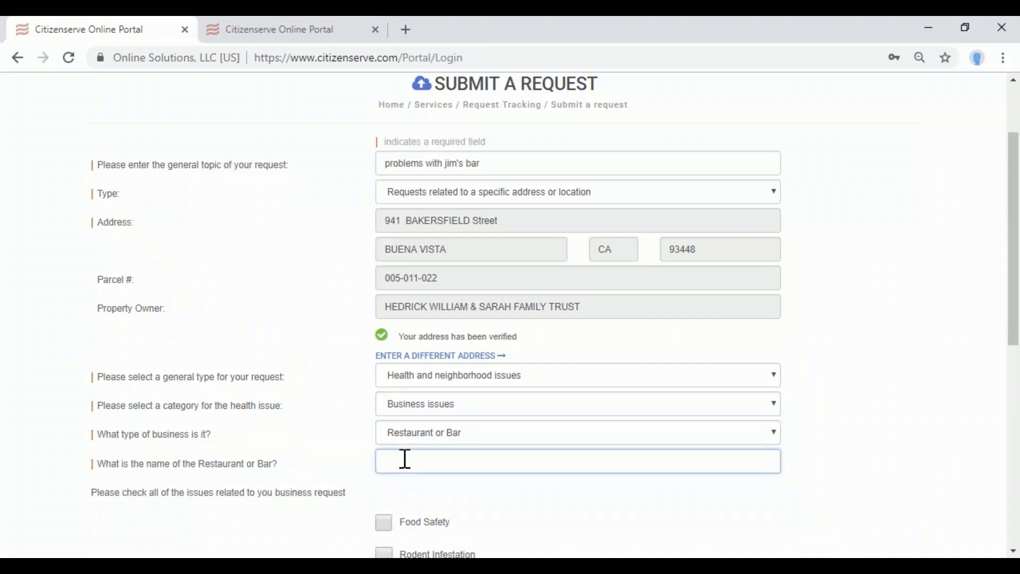
type("jim's bar and grill")
scroll(457, 444, "down", 4)
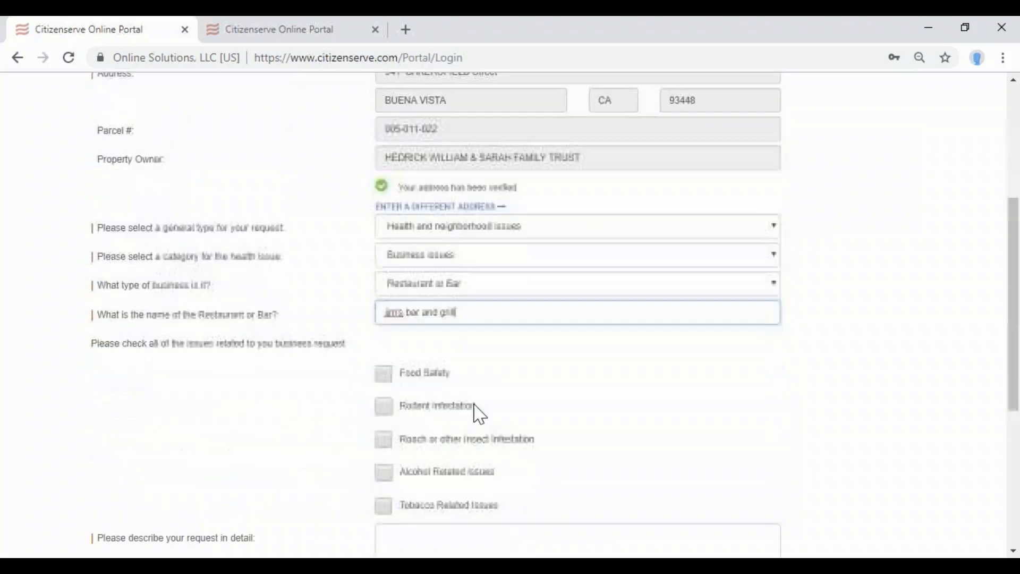
left_click(384, 338)
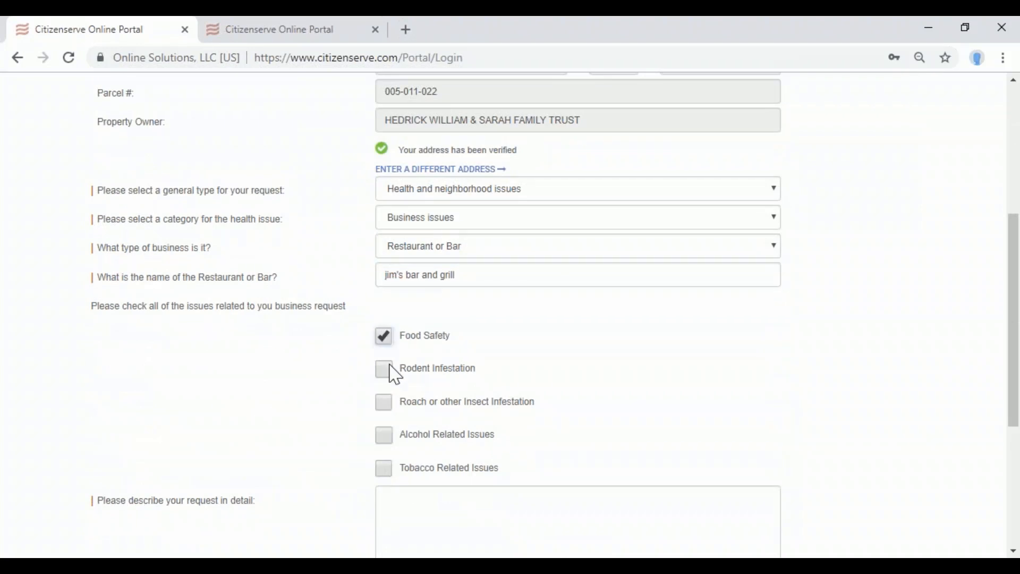
left_click(388, 370)
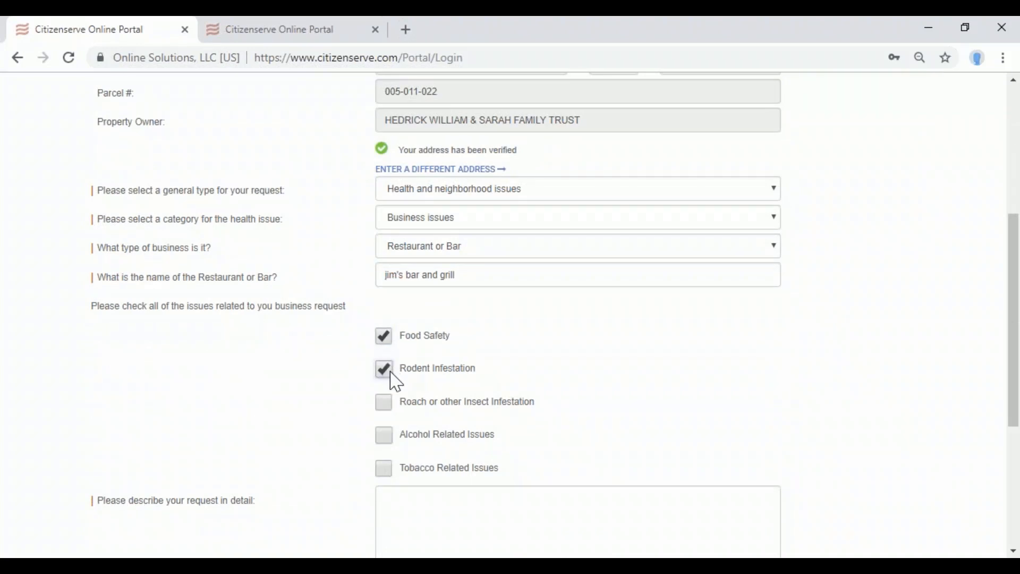
left_click(965, 27)
left_click_drag(891, 49, 876, 49)
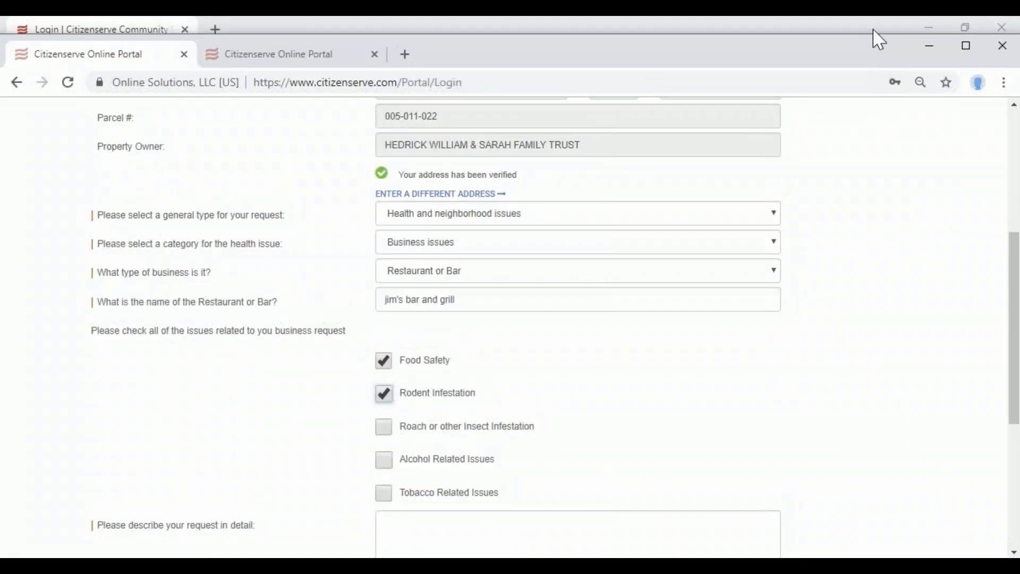
left_click(928, 23)
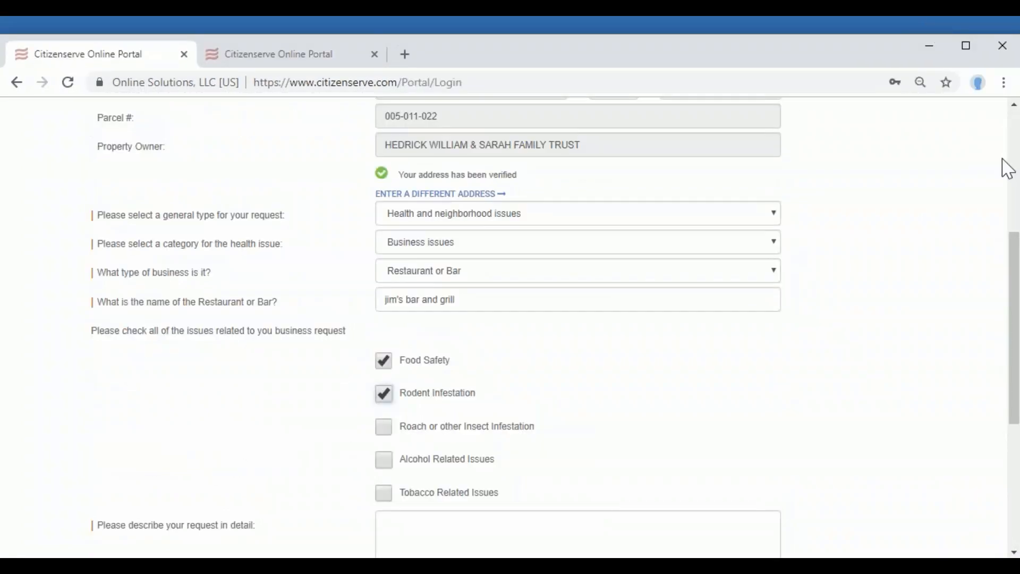
left_click_drag(877, 55, 852, 50)
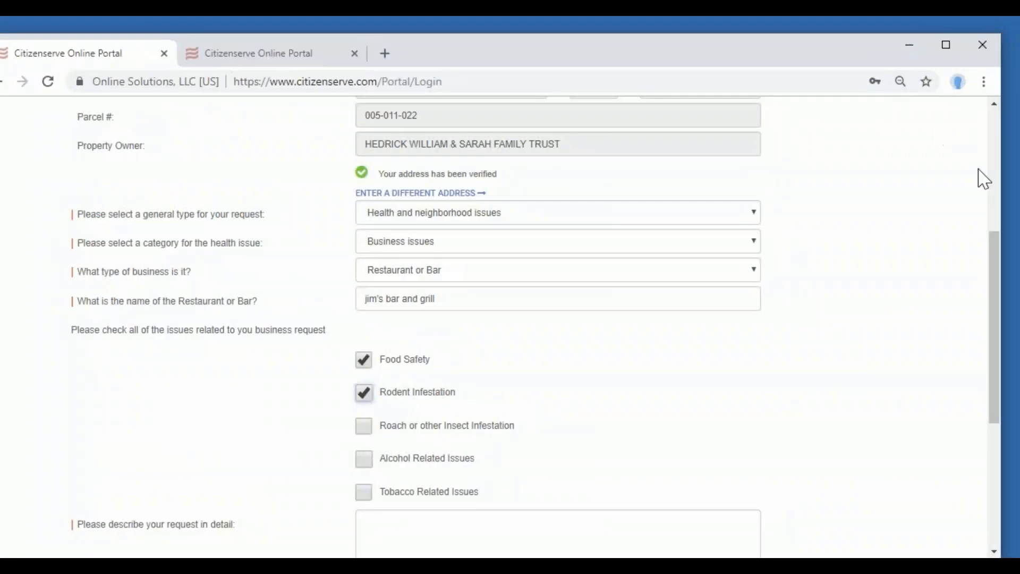
left_click_drag(995, 174, 281, 180)
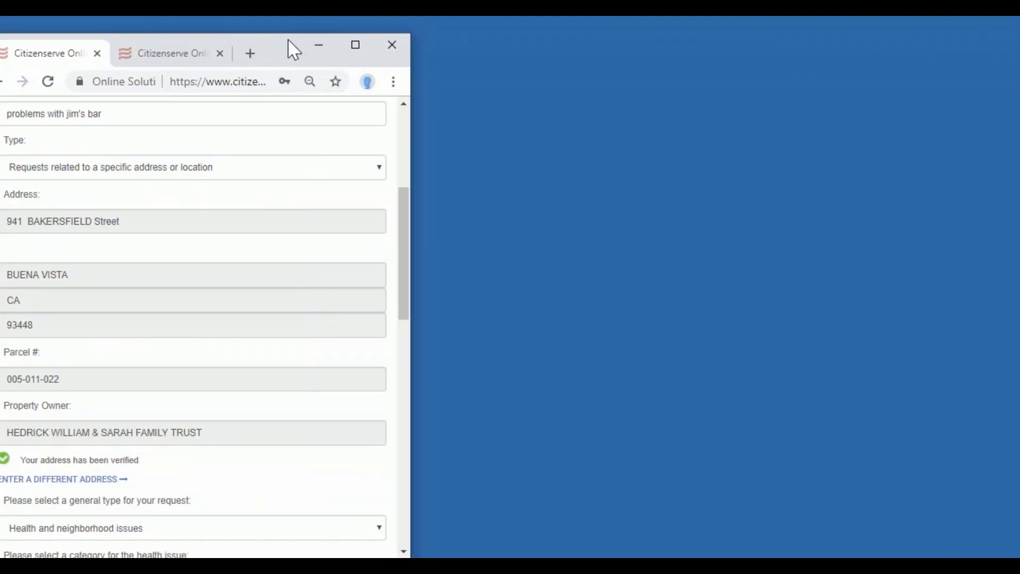
left_click_drag(292, 46, 540, 32)
left_click_drag(653, 212, 651, 120)
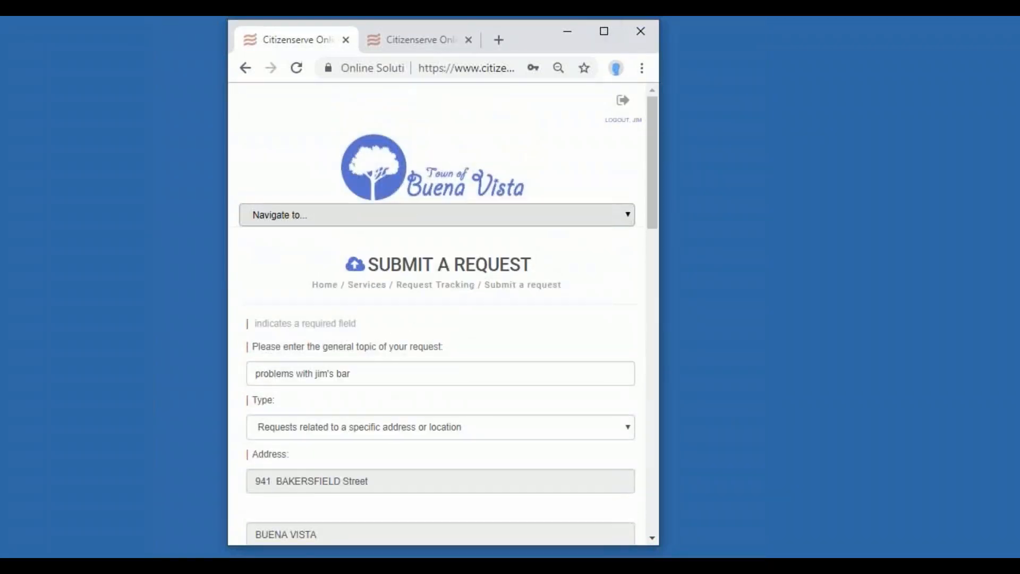
left_click(604, 31)
scroll(747, 255, "down", 10)
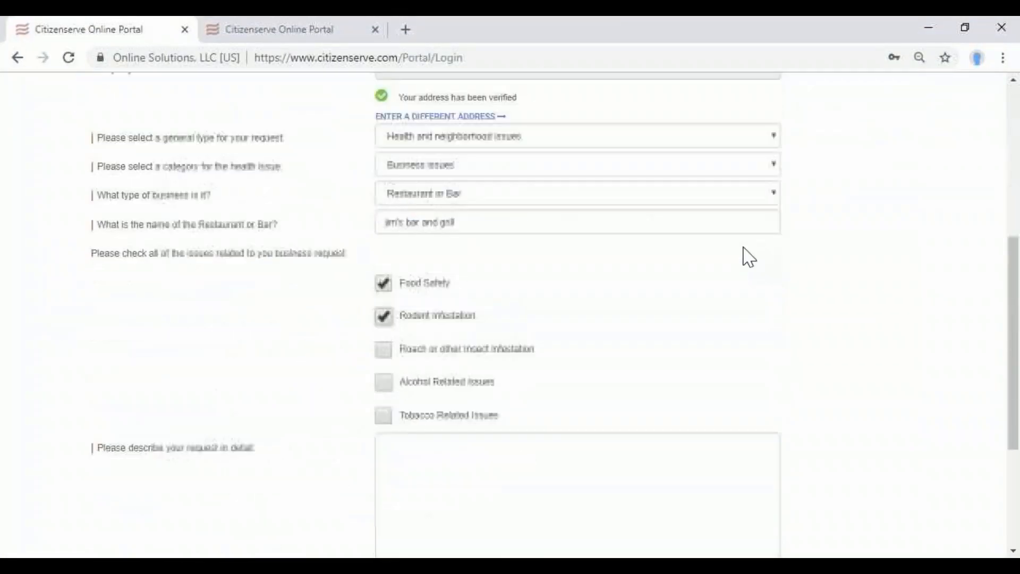
Describe the request in detail as 'there are rats in a bar'.
left_click(449, 294)
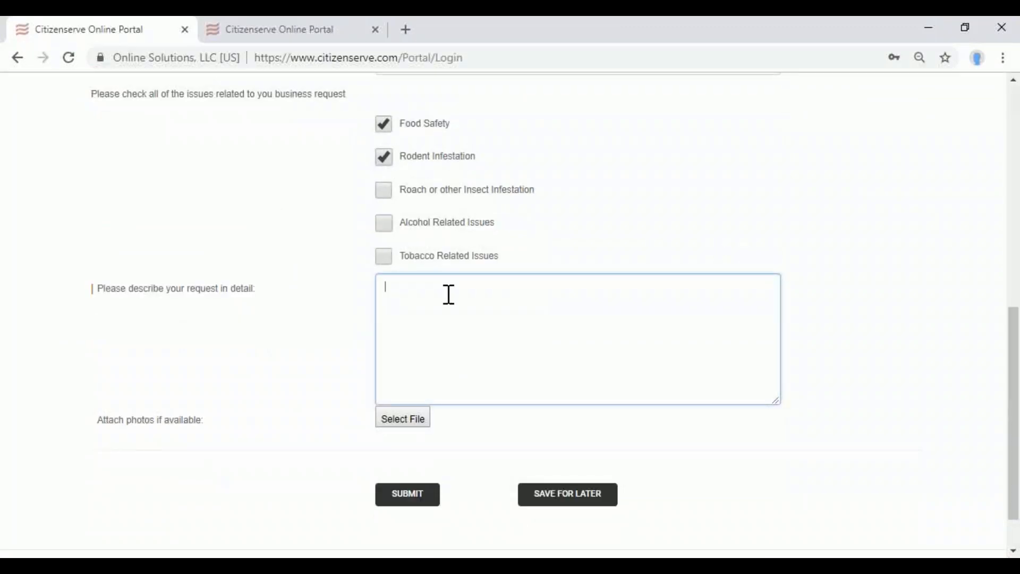
type("this is")
key("BackSpace")
key("BackSpace")
key("BackSpace")
key("BackSpace")
type("ere are rats in a bar")
left_click_drag(98, 425, 193, 427)
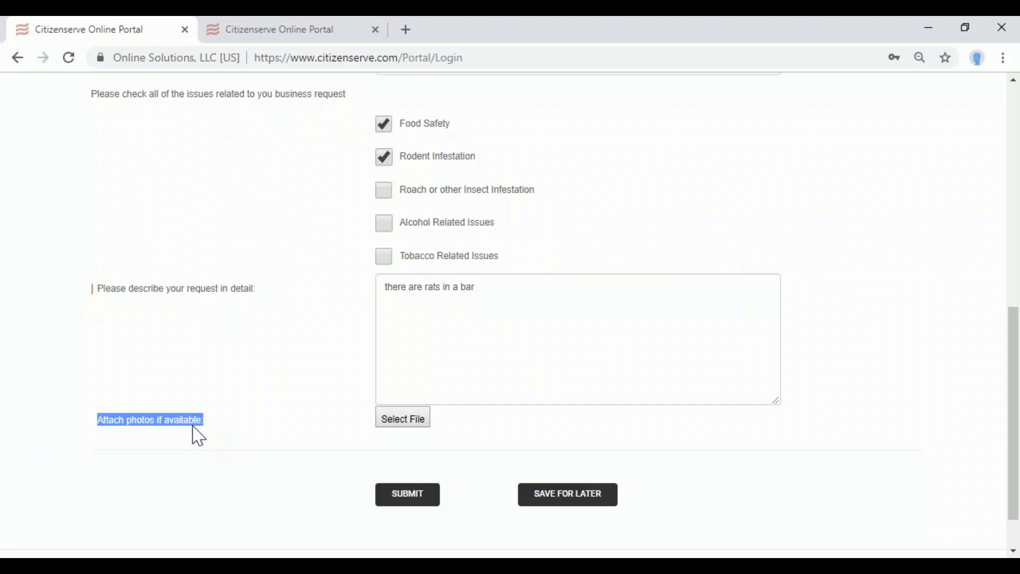
Attach hansolo.jpg and grafitti on boat.GIF as photos and save the request for later.
left_click(417, 425)
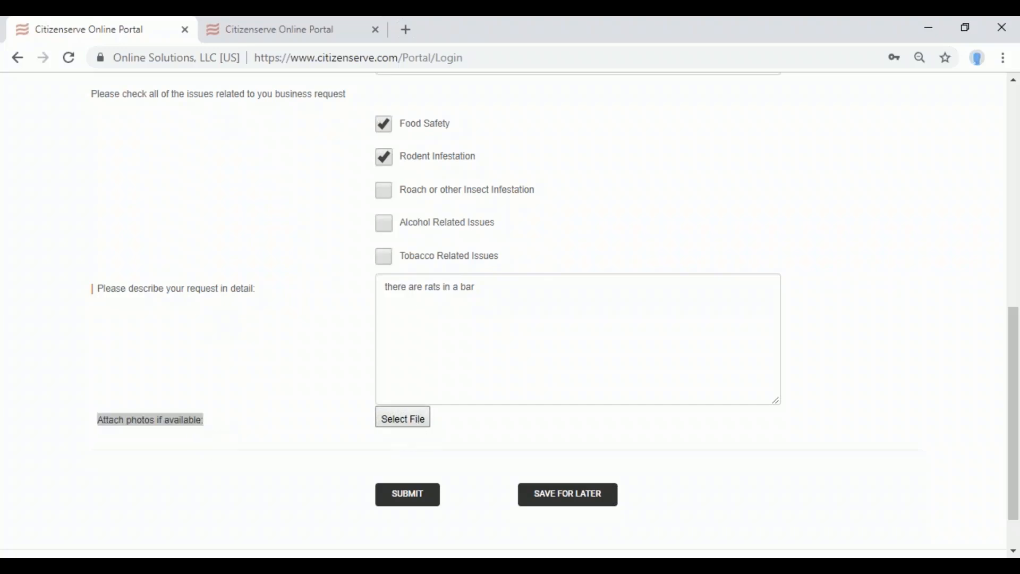
left_click(708, 151)
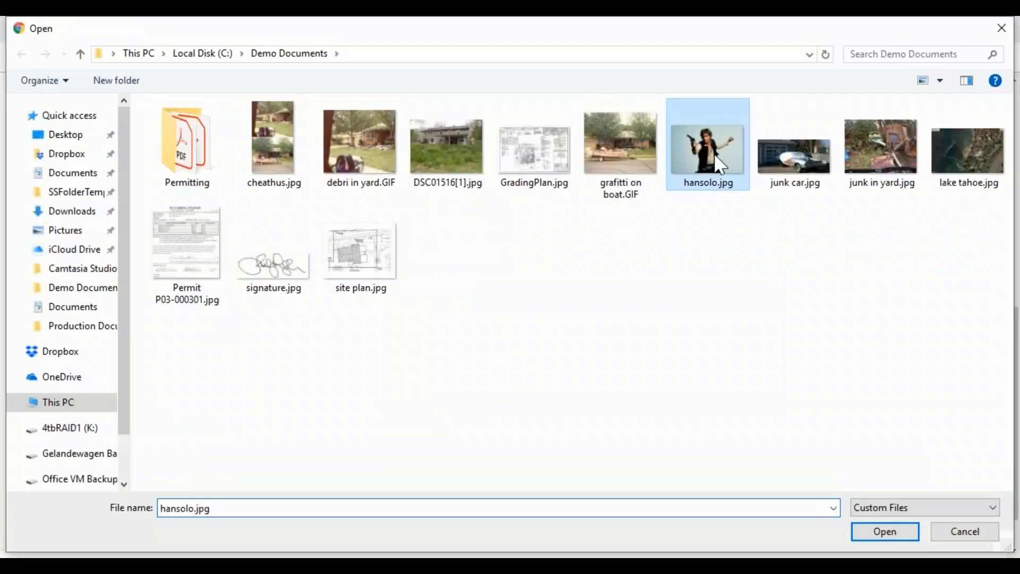
left_click(609, 136, "ctrl")
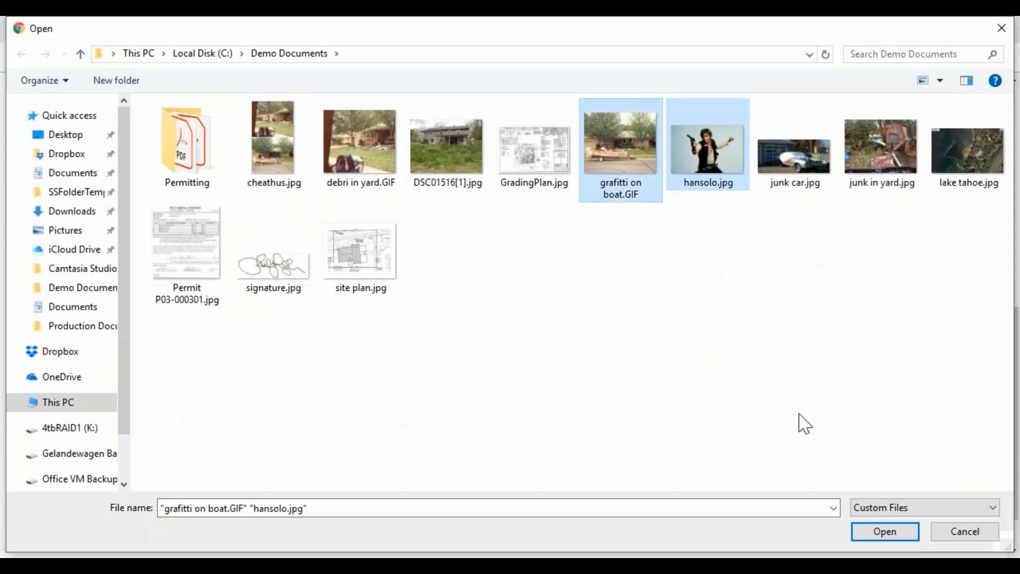
left_click(882, 533)
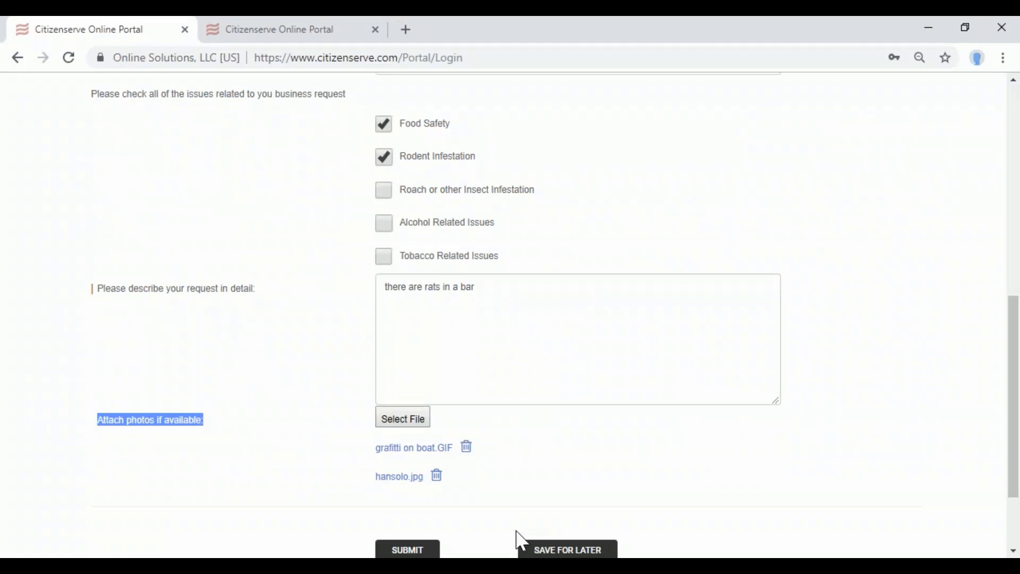
left_click(539, 552)
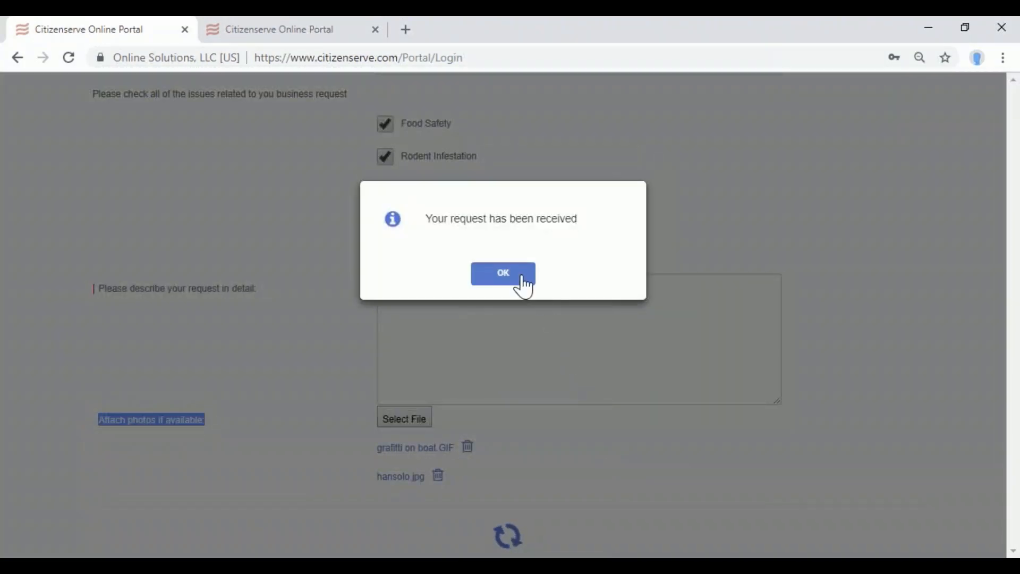
Acknowledge the 'Your request has been received' confirmation.
left_click(520, 276)
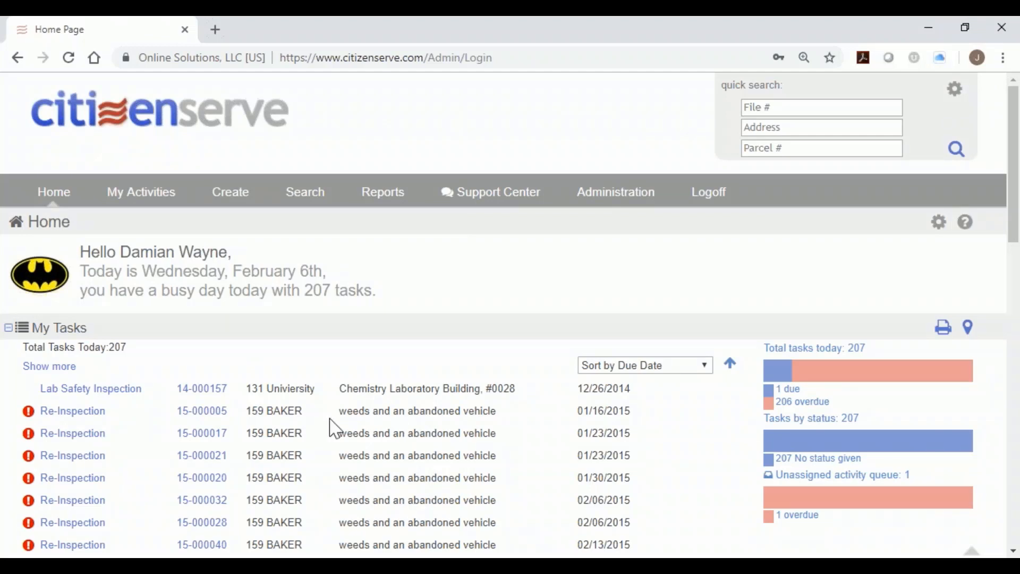
mouse_move(228, 200)
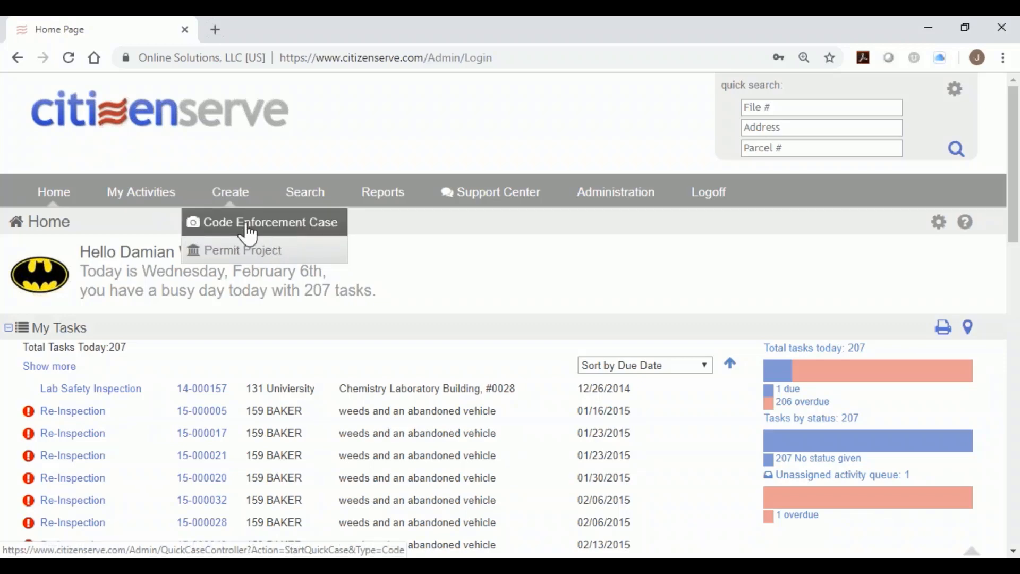
scroll(453, 366, "down", 2)
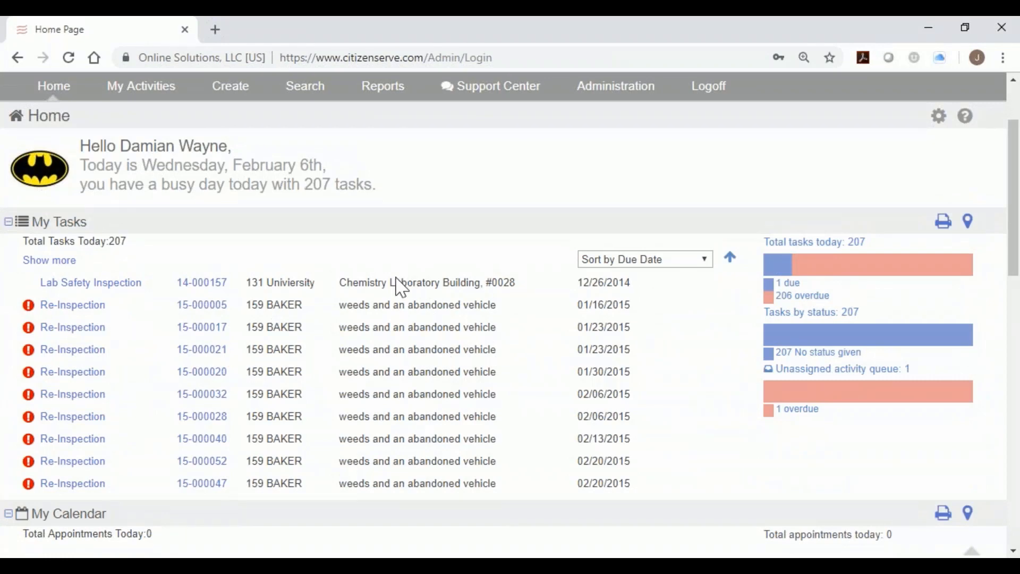
scroll(401, 287, "down", 1)
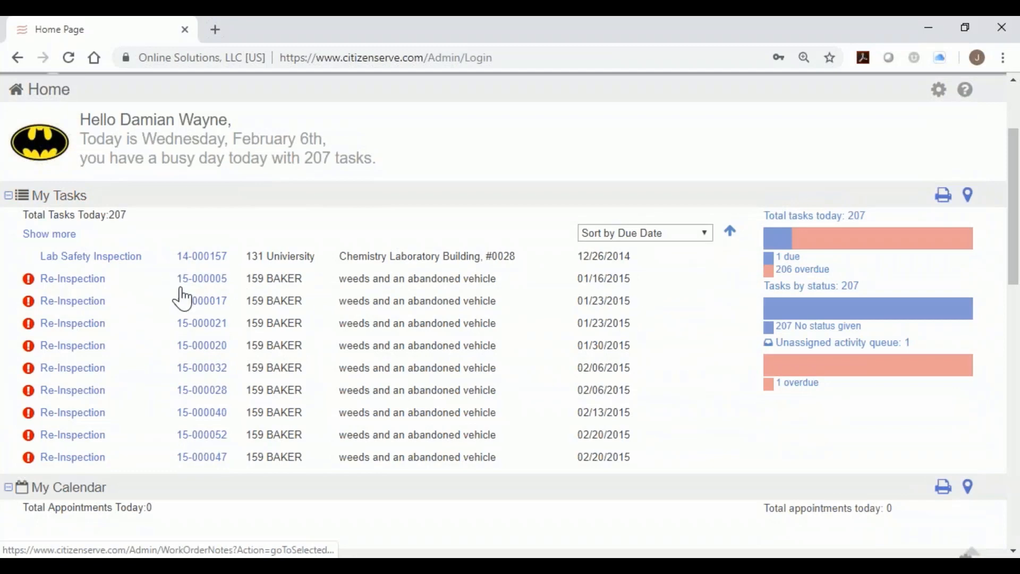
Open the task map and overlay the zoning and Sewer Manhole layers.
left_click(974, 199)
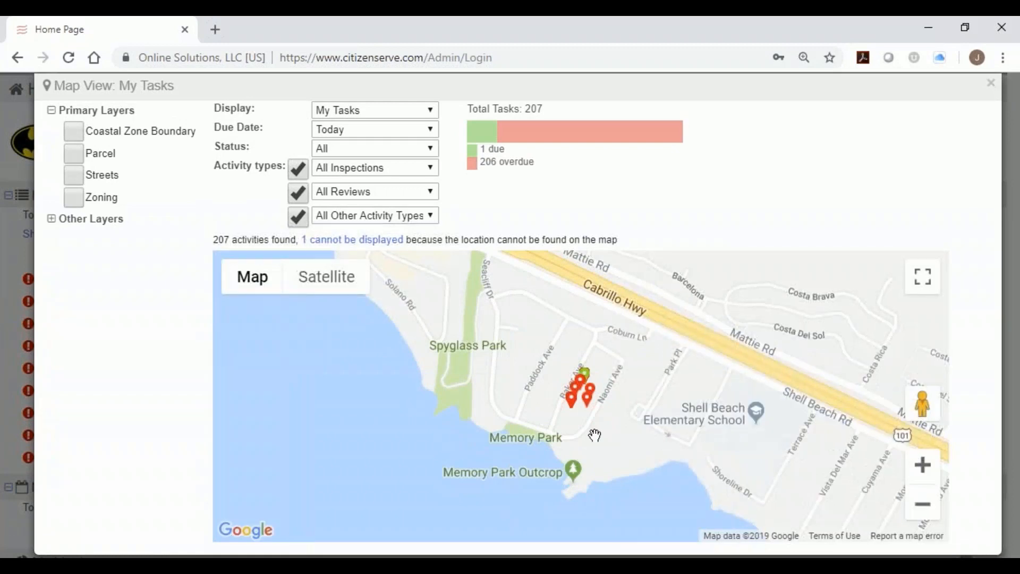
left_click(576, 395)
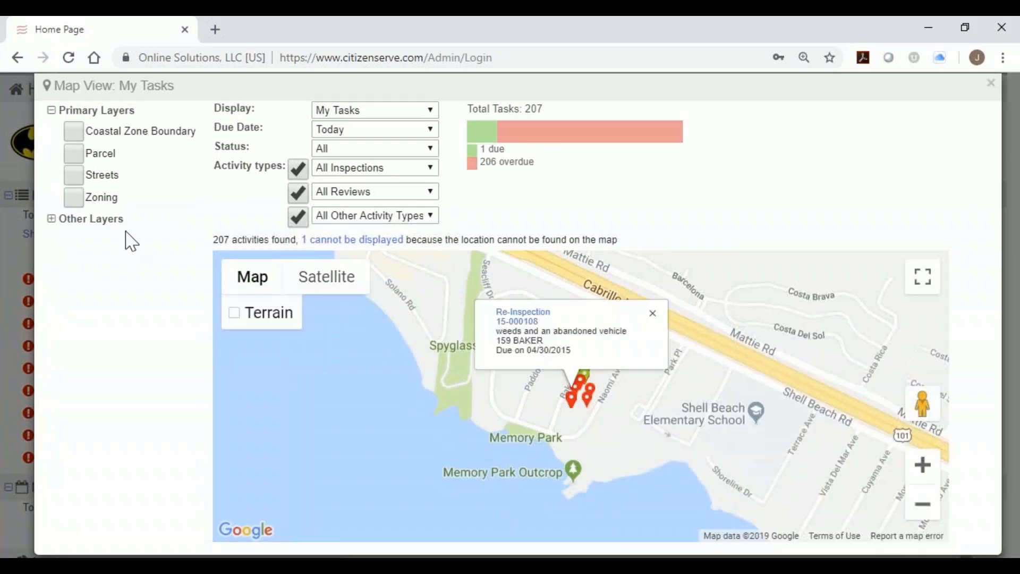
left_click(75, 198)
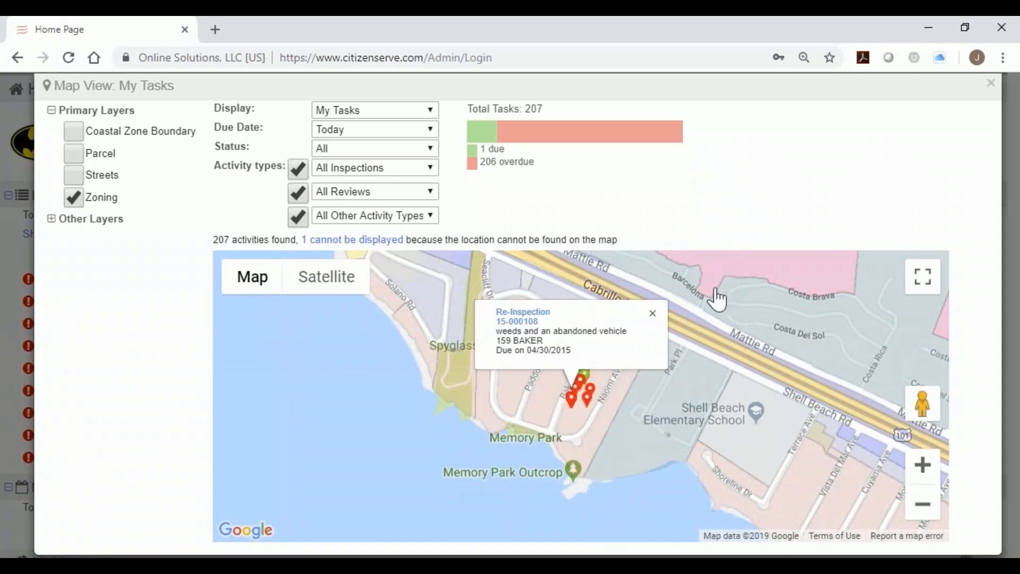
left_click(50, 219)
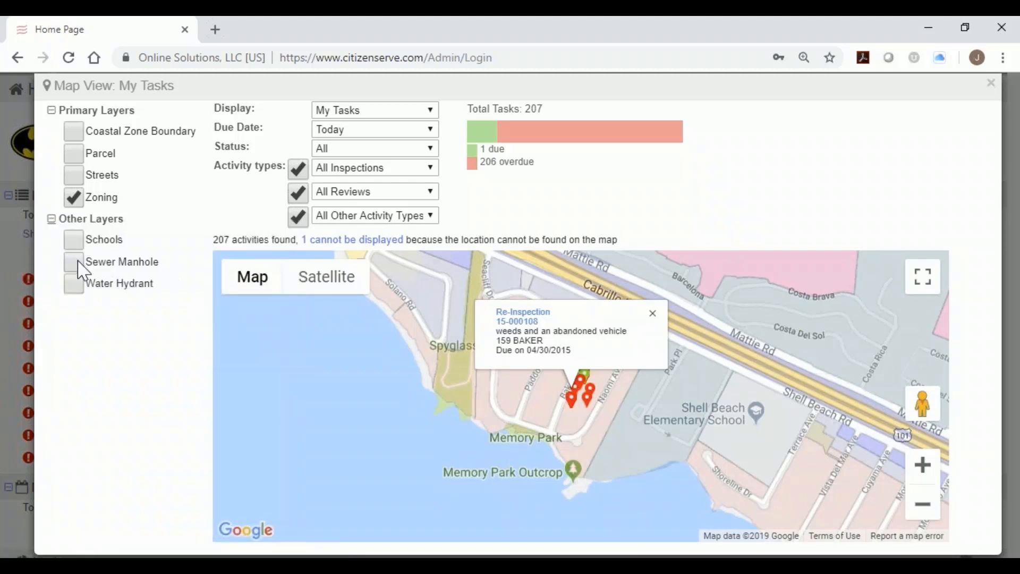
left_click(74, 262)
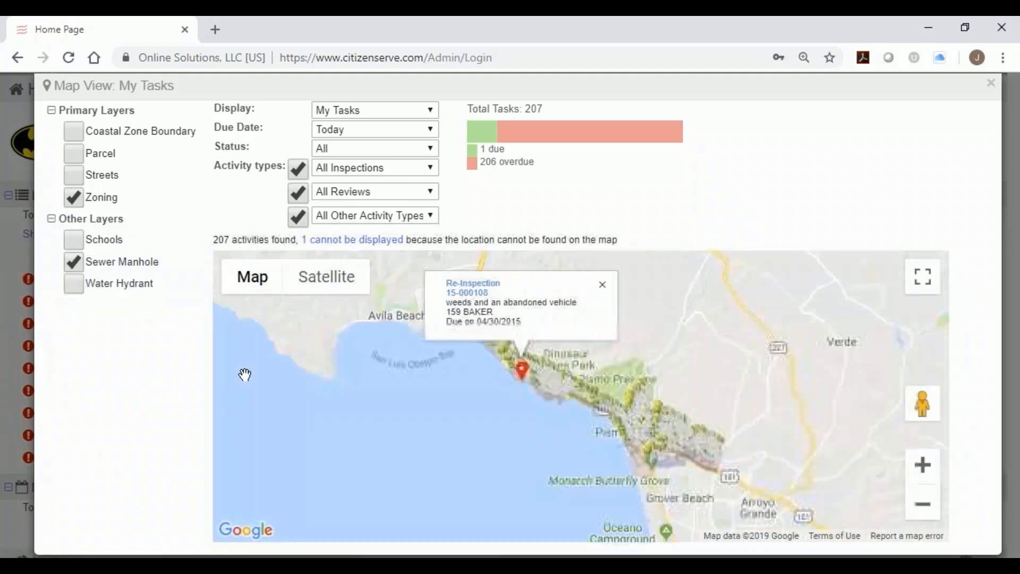
Zoom in, inspect two sewer manholes, and close Map View.
scroll(531, 367, "up", 5)
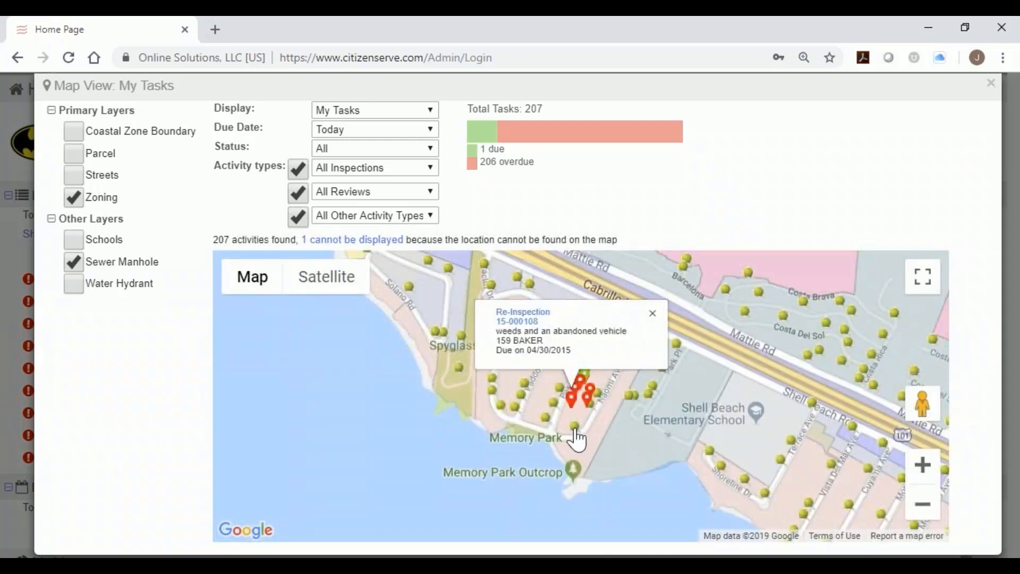
left_click(710, 464)
left_click(750, 401)
left_click(990, 86)
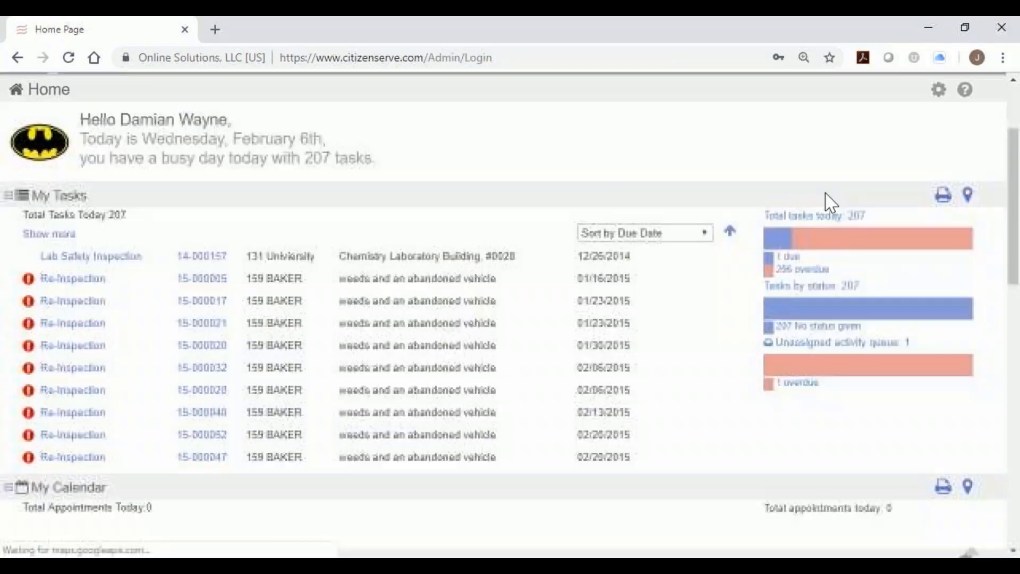
Scroll the home page down to the My Calendar and My Metrics sections.
scroll(372, 366, "down", 2)
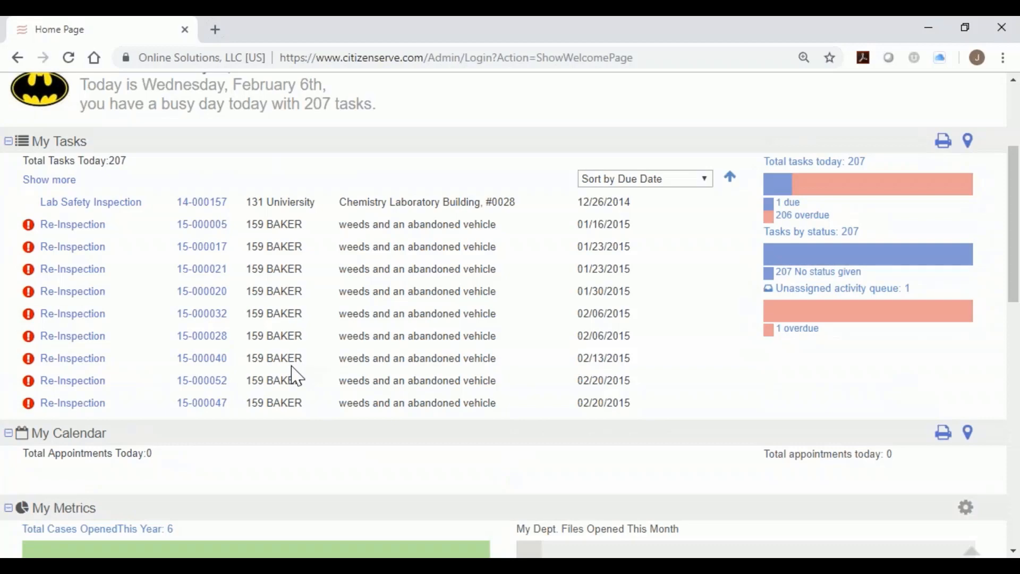
scroll(372, 393, "down", 4)
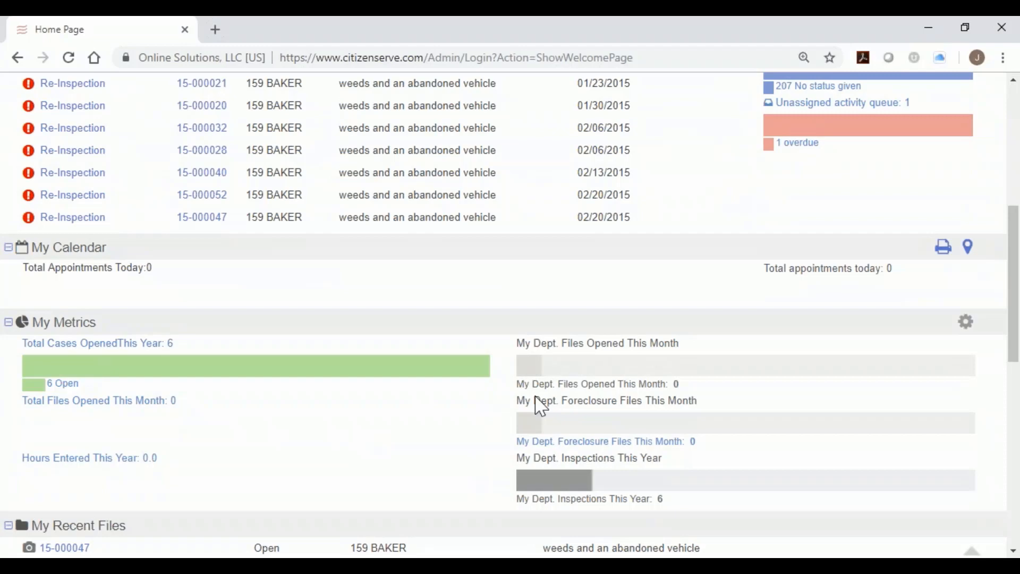
left_click(965, 321)
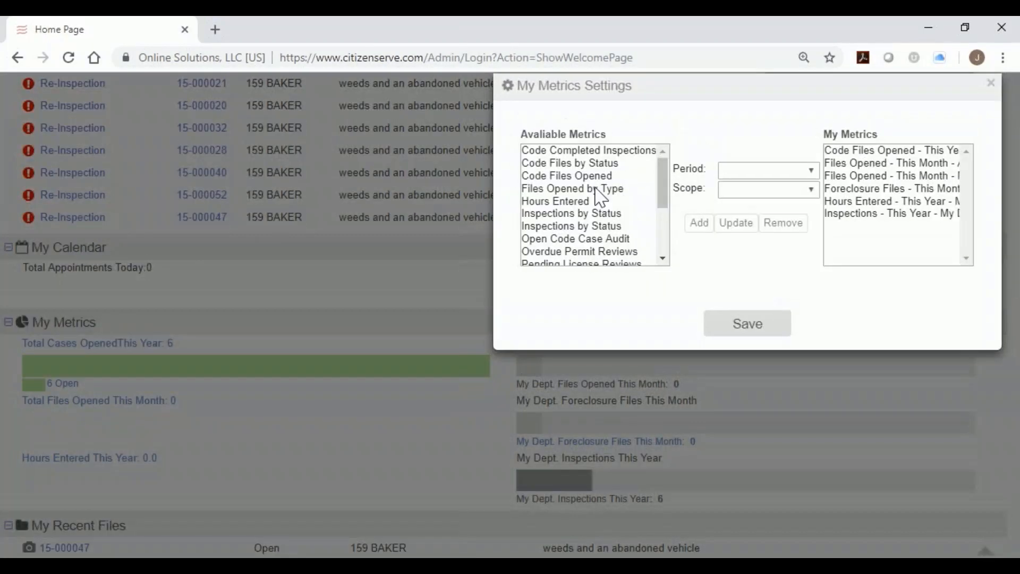
left_click(593, 151)
left_click(595, 163)
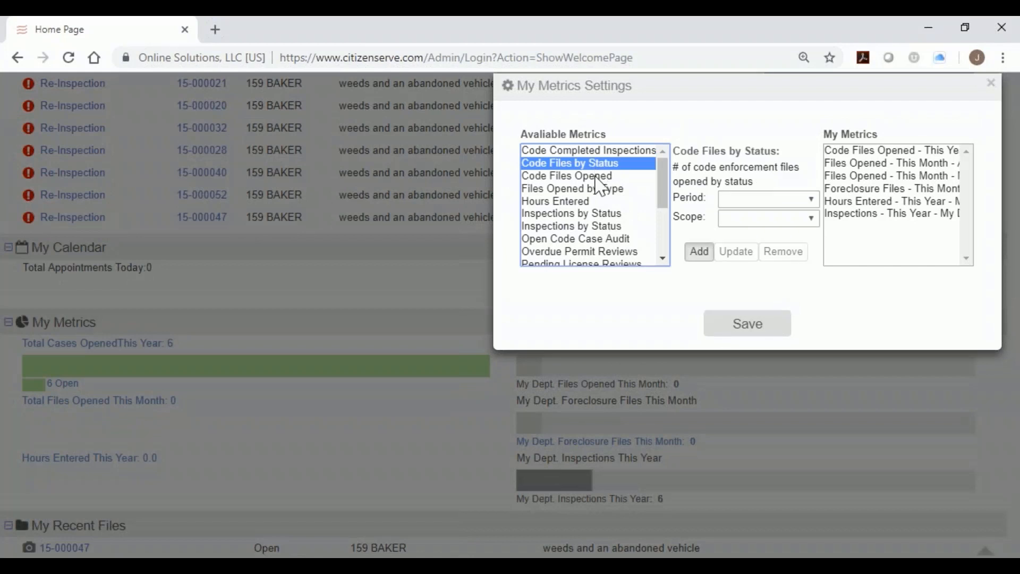
left_click(596, 177)
left_click(600, 201)
left_click(601, 215)
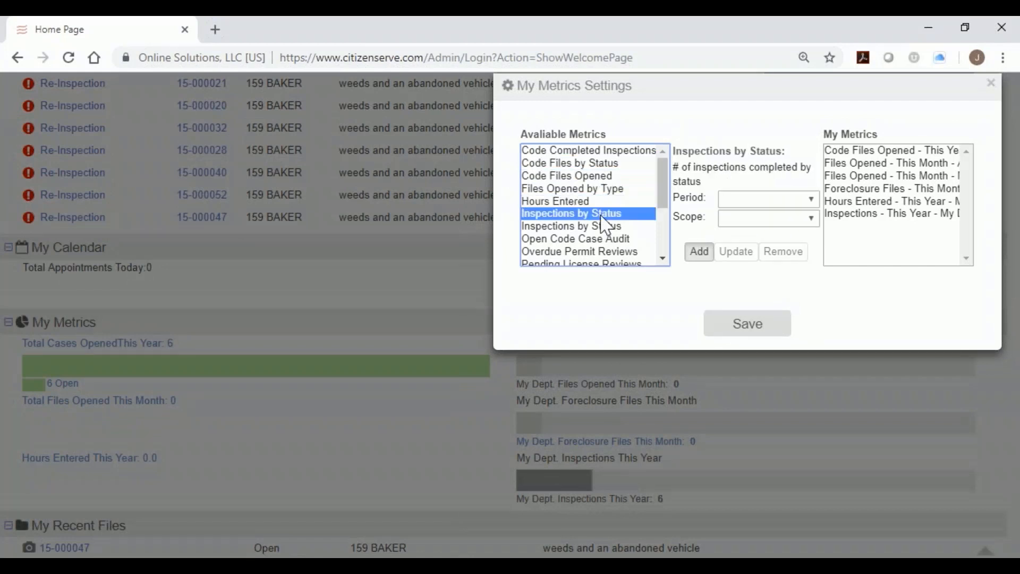
left_click(608, 239)
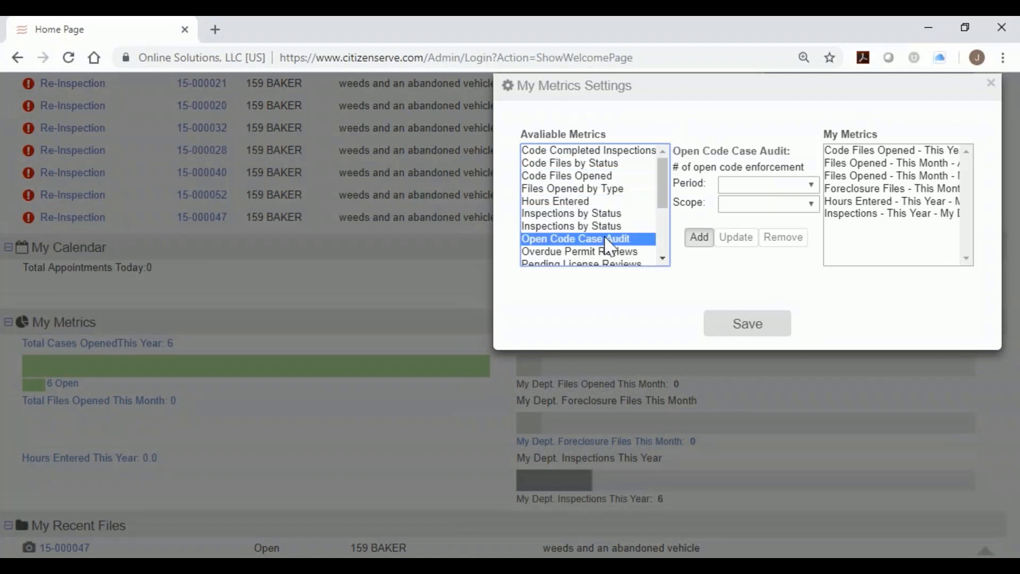
left_click_drag(670, 201, 664, 246)
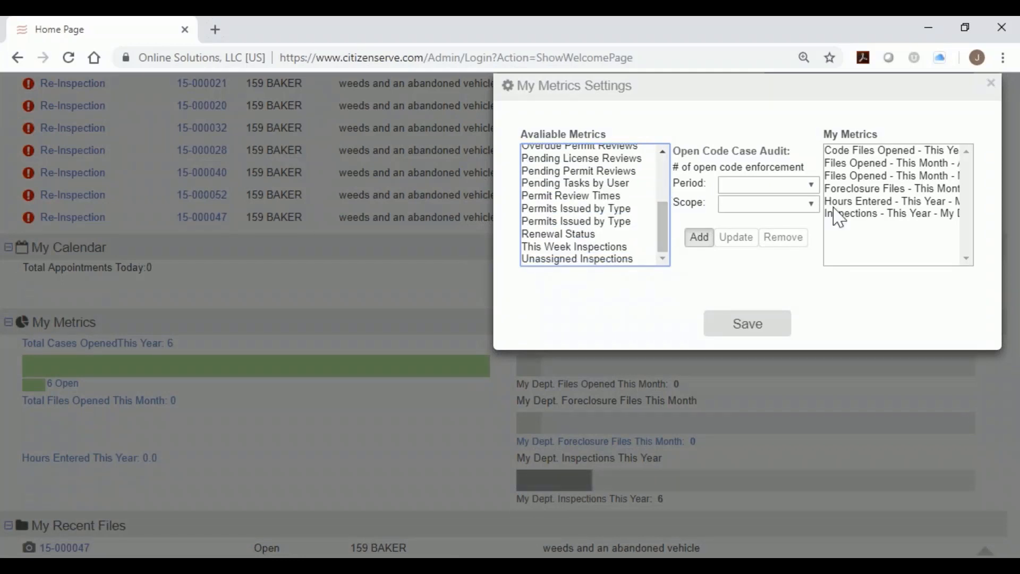
left_click(989, 84)
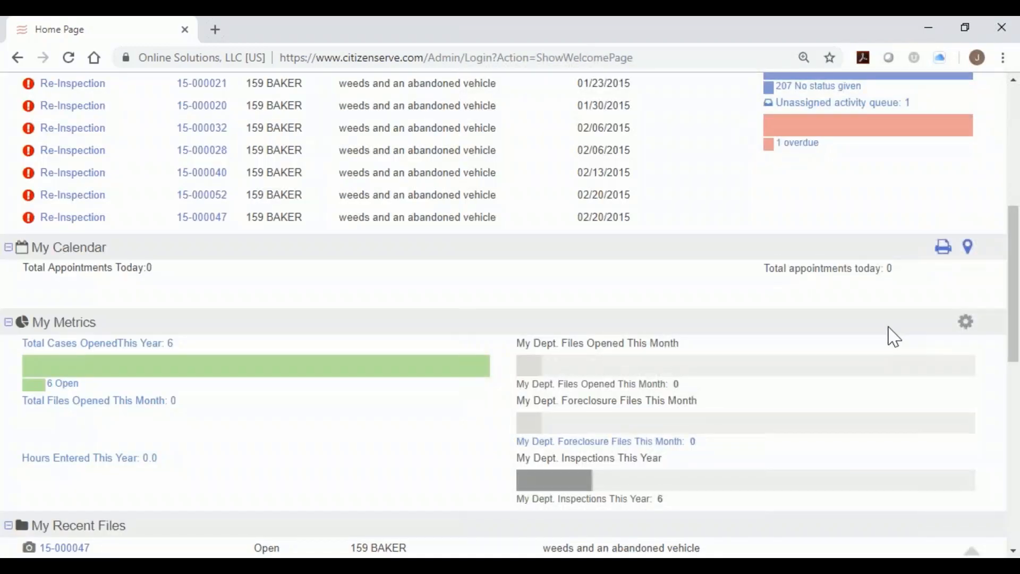
Scroll further down to the My Recent Files list and My Links report shortcuts.
scroll(893, 336, "down", 6)
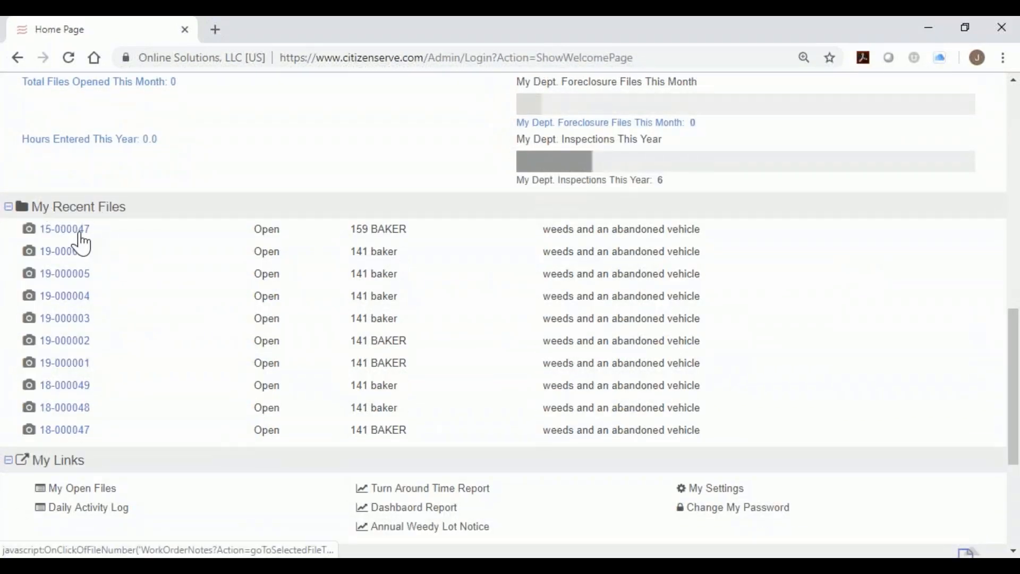
scroll(98, 285, "down", 3)
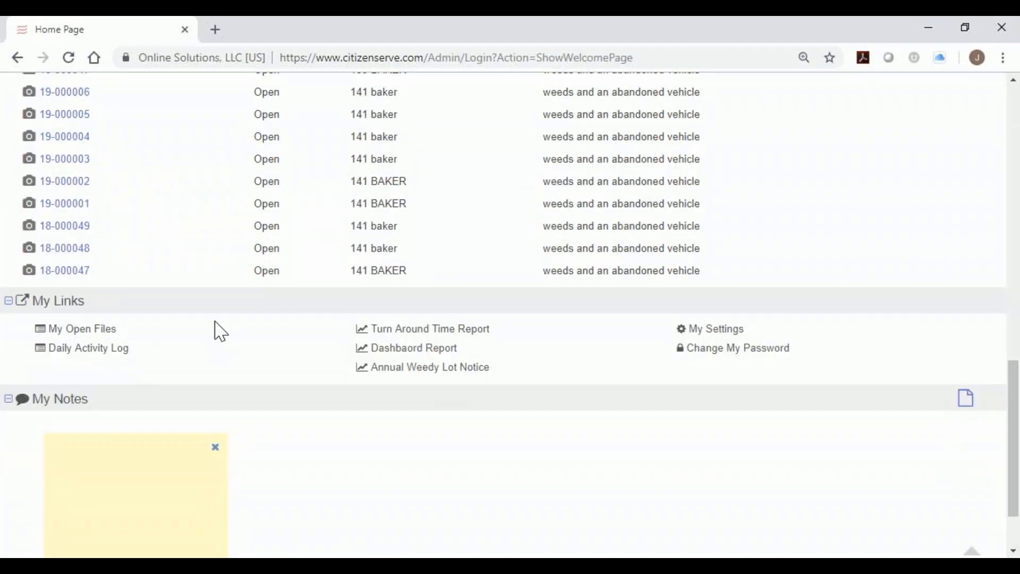
left_click_drag(33, 301, 89, 304)
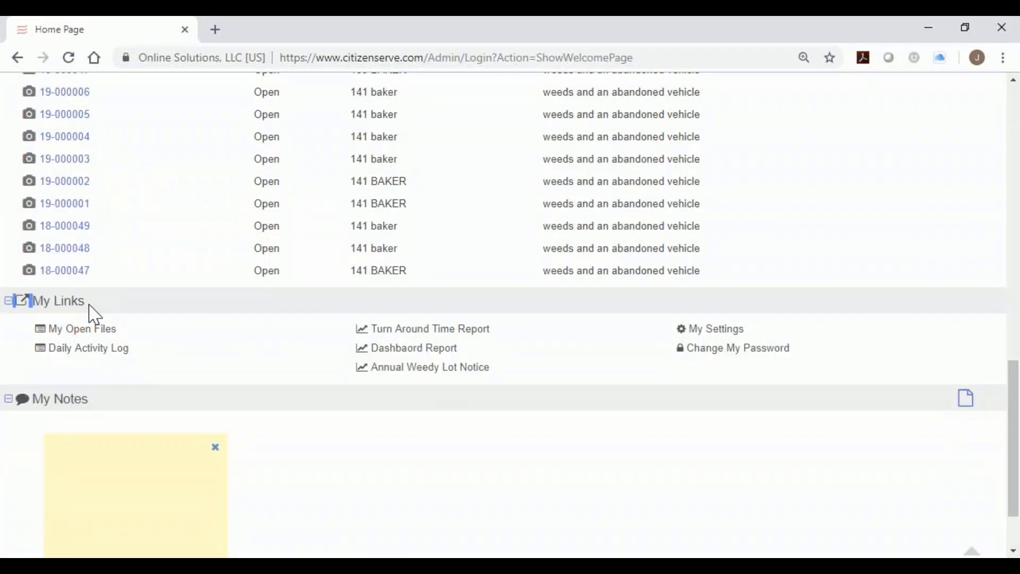
left_click(428, 373)
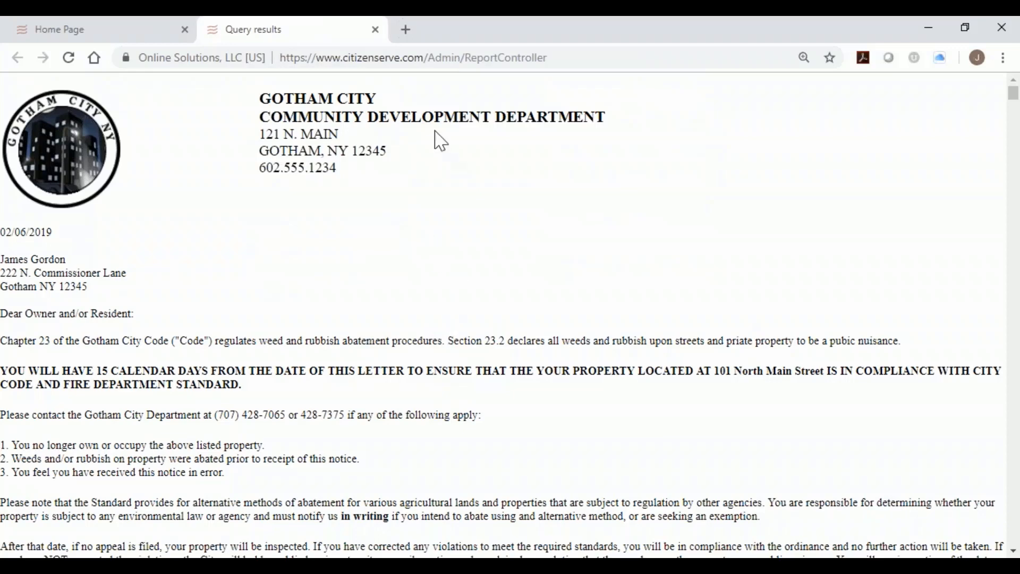
scroll(555, 150, "down", 4)
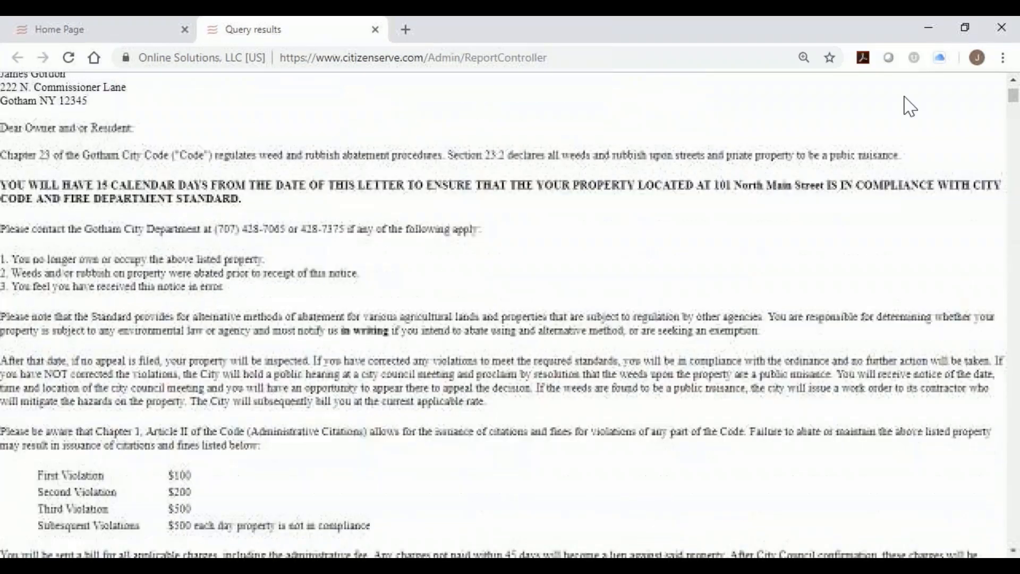
left_click(1003, 57)
left_click(882, 238)
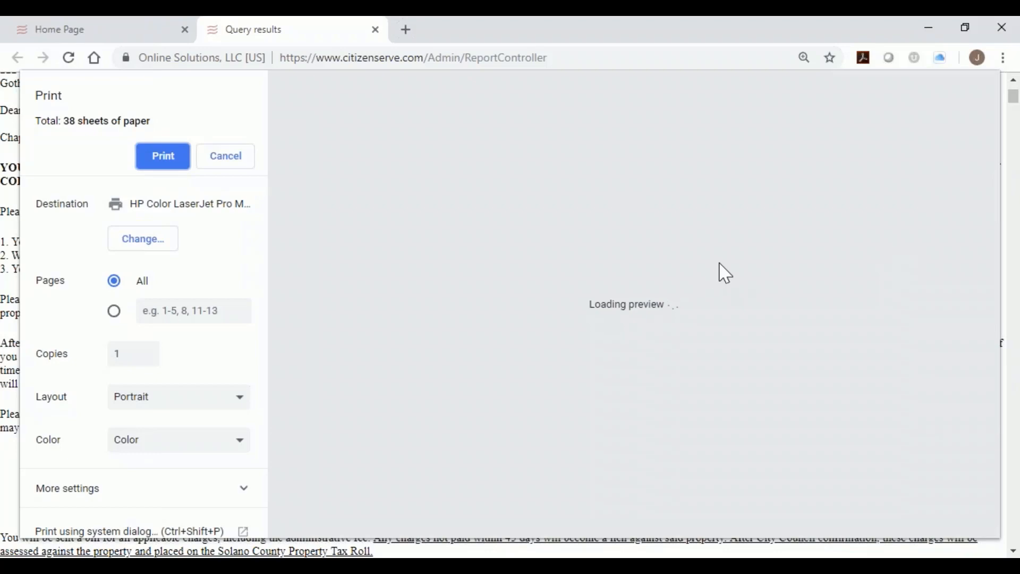
scroll(720, 345, "down", 2)
scroll(720, 346, "down", 8)
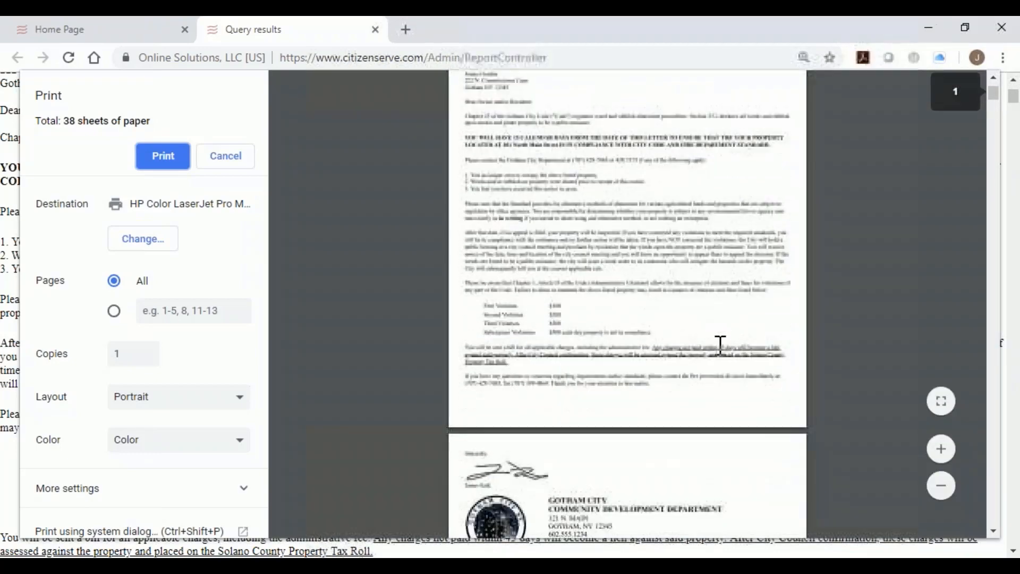
scroll(720, 345, "down", 5)
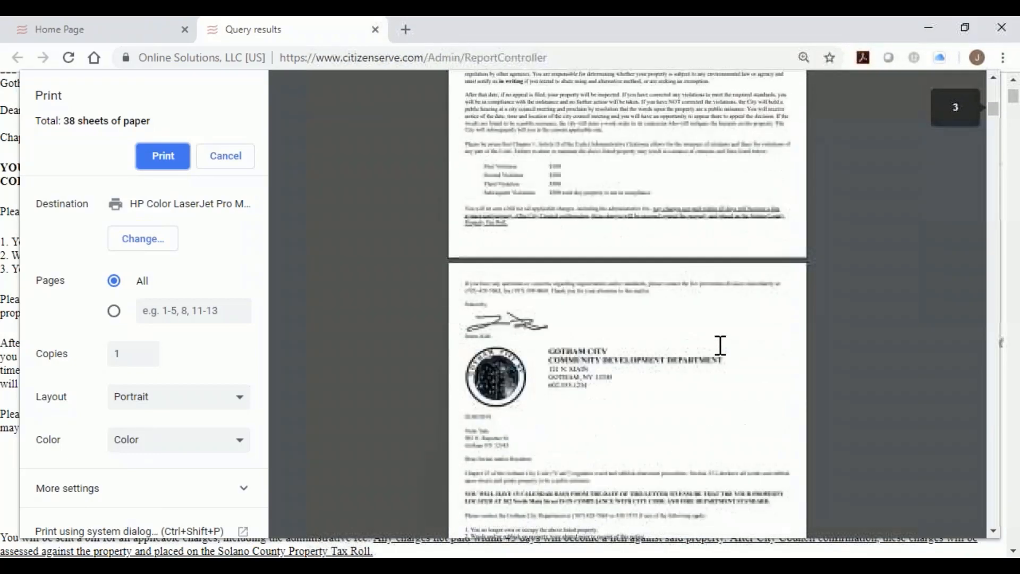
left_click(233, 156)
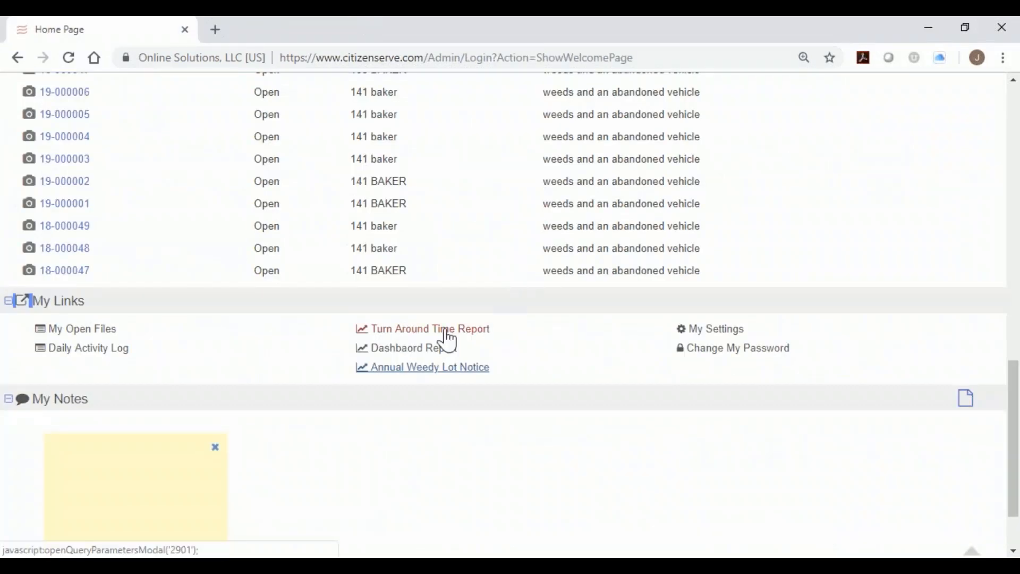
Return to the top of the home page and bring up the Create menu.
scroll(448, 340, "up", 9)
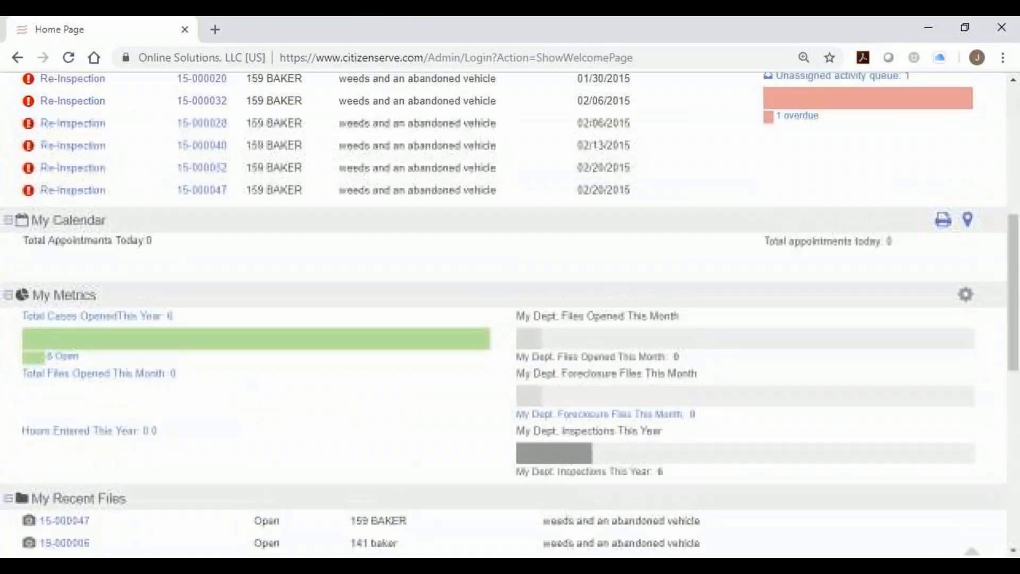
scroll(510, 314, "up", 8)
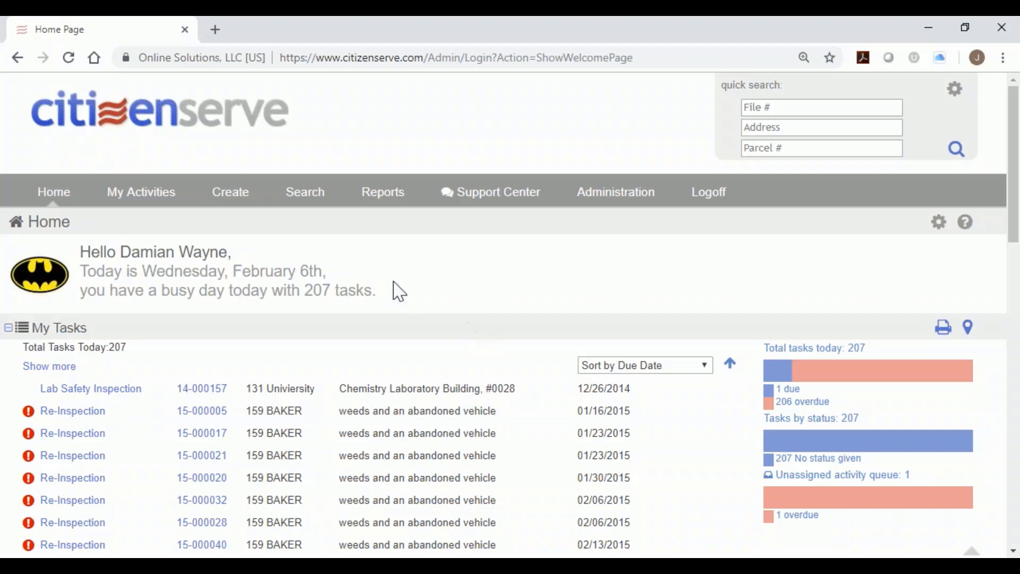
mouse_move(240, 204)
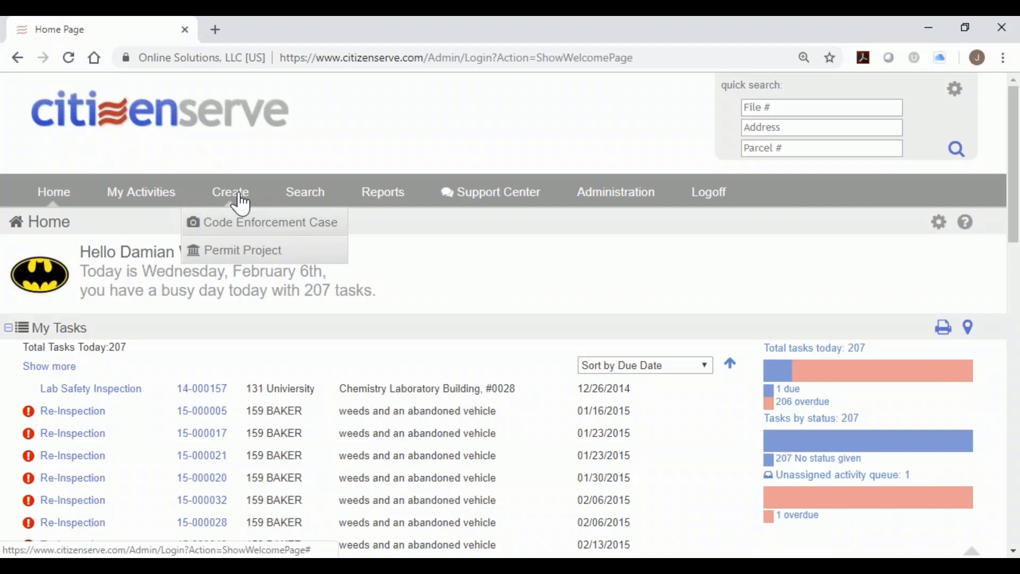
Start a Code Enforcement Case with complaint description 'weeds and abandoned vehicle'.
left_click(239, 225)
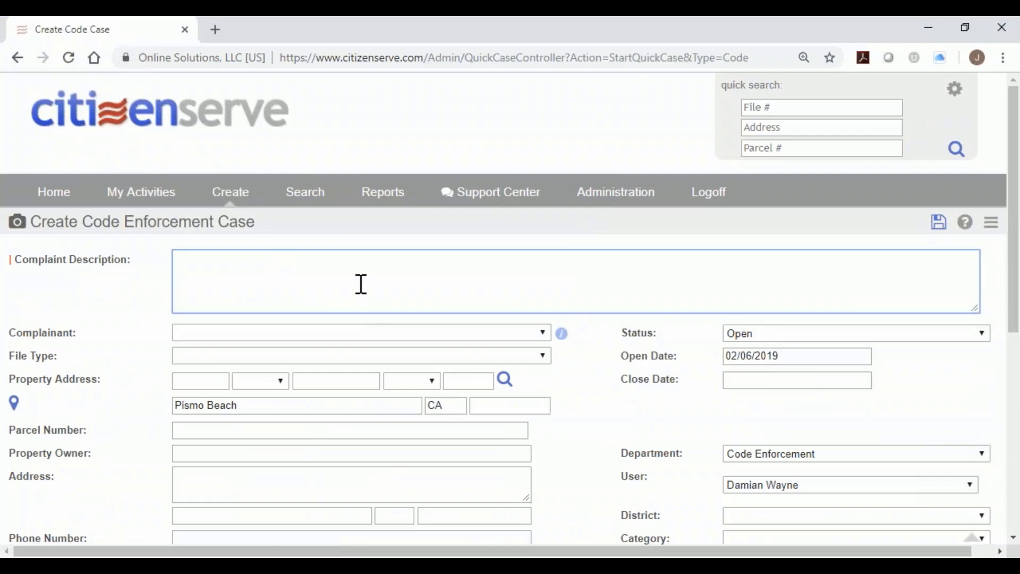
type("weeds and abandoned")
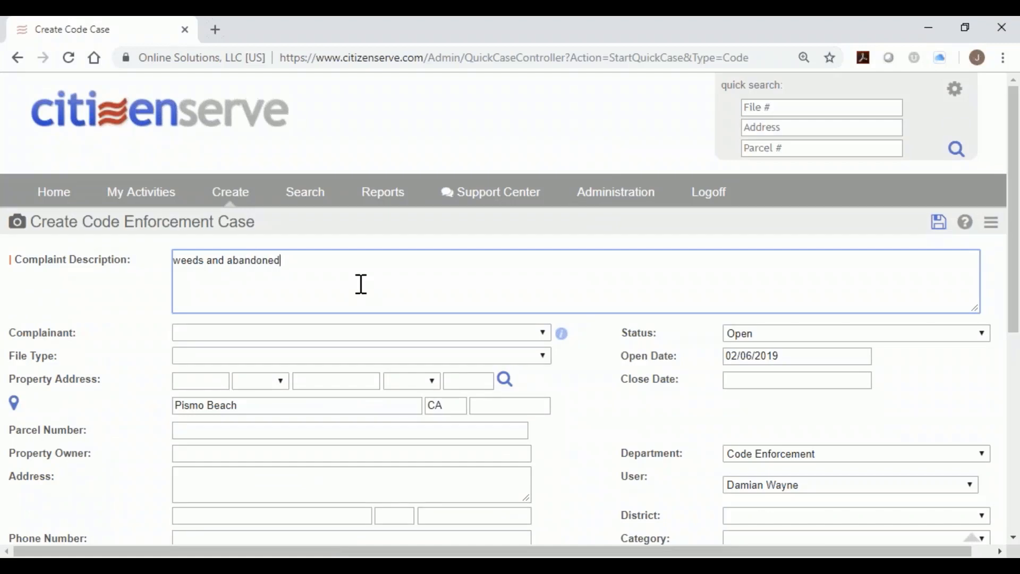
type(" vehicle")
key("BackSpace")
type("e")
left_click(353, 335)
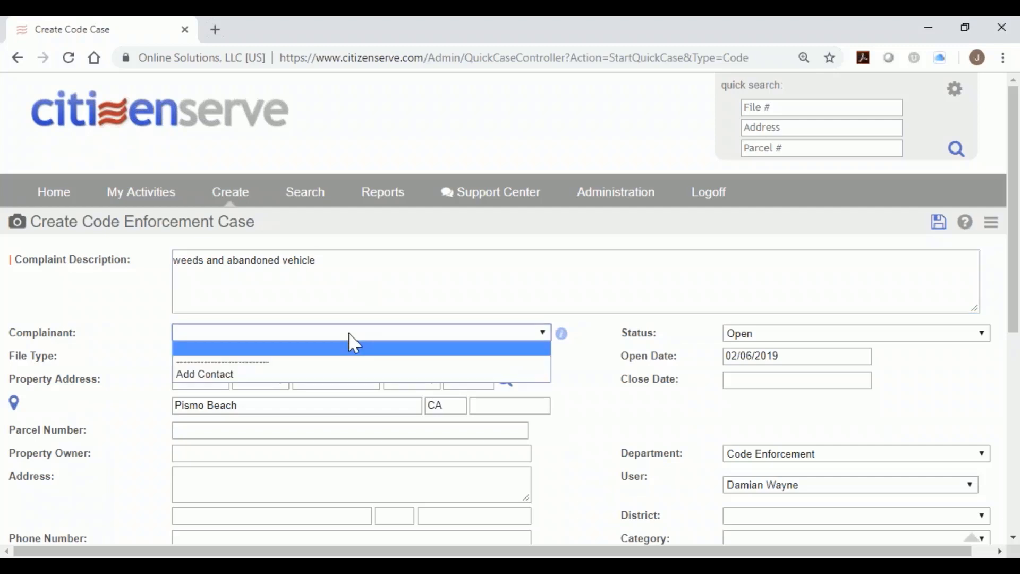
left_click_drag(11, 335, 71, 334)
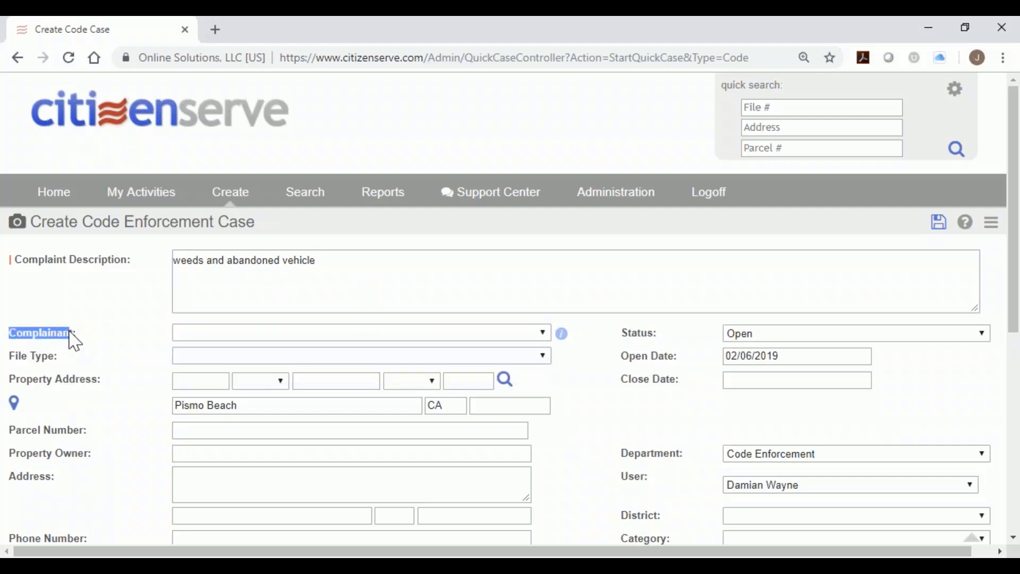
Search contacts by last name and pick Granny's Pies as the complainant.
left_click(439, 340)
left_click(279, 378)
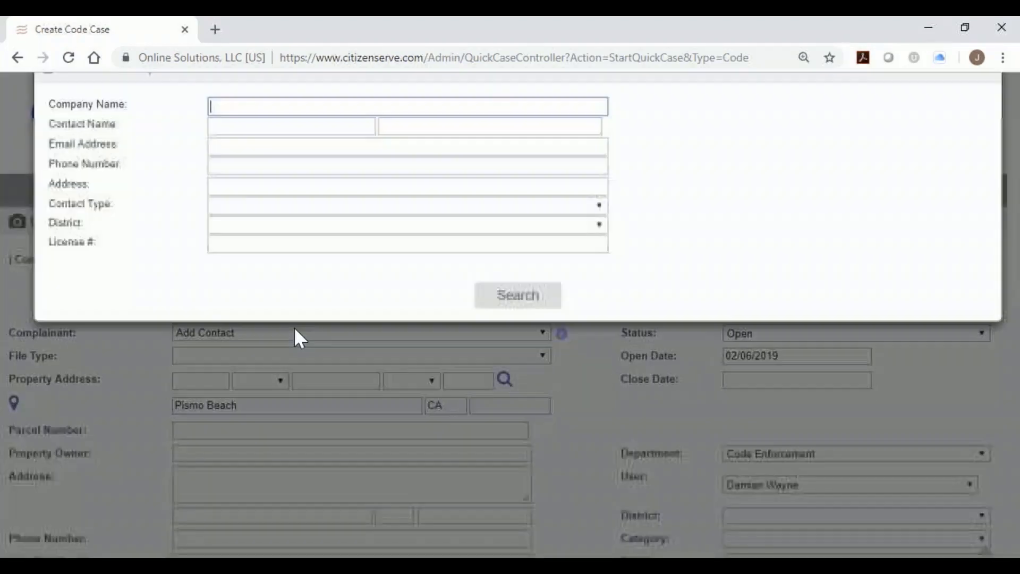
left_click(448, 144)
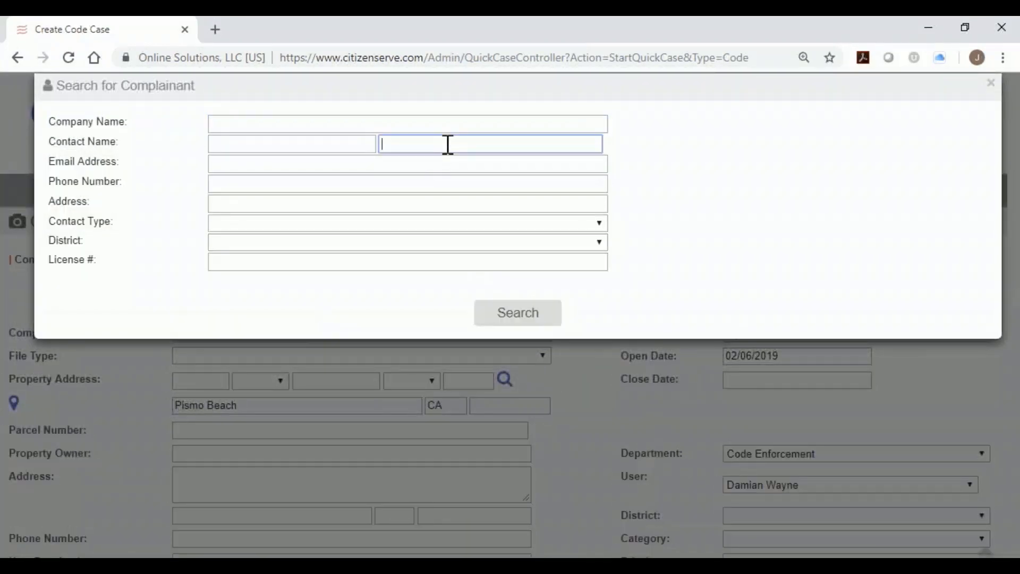
type("smith")
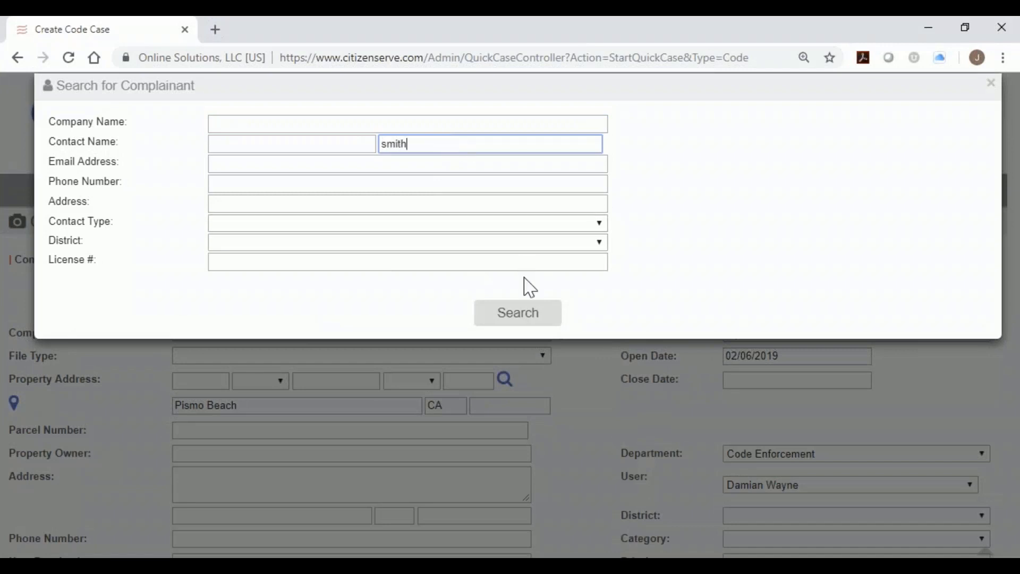
left_click(536, 321)
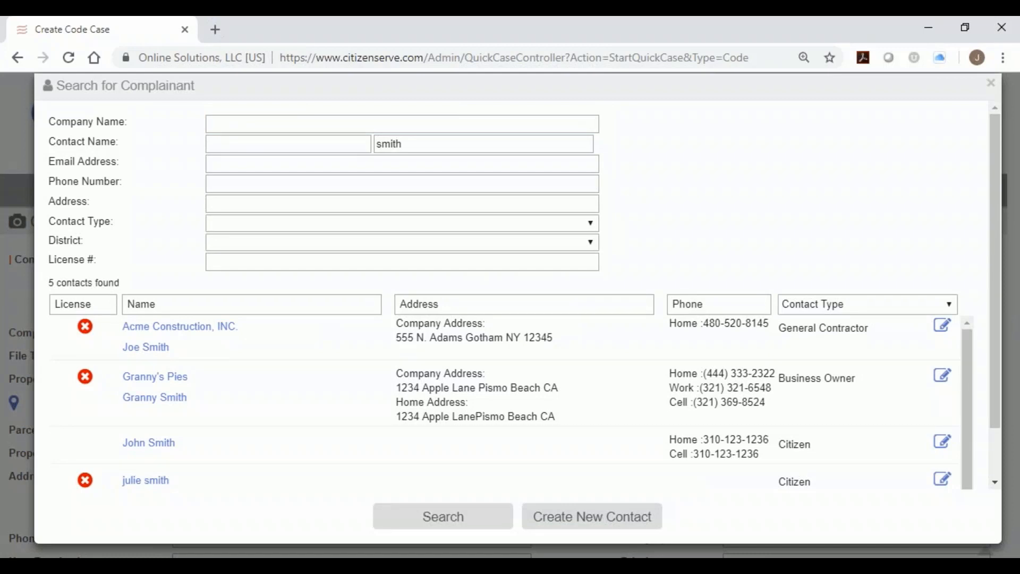
left_click(142, 389)
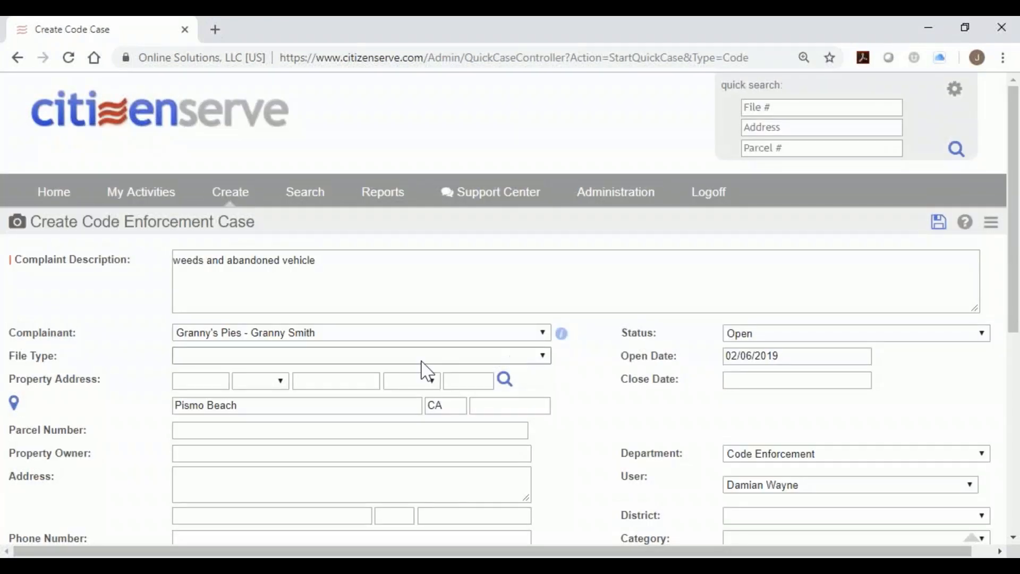
left_click(424, 357)
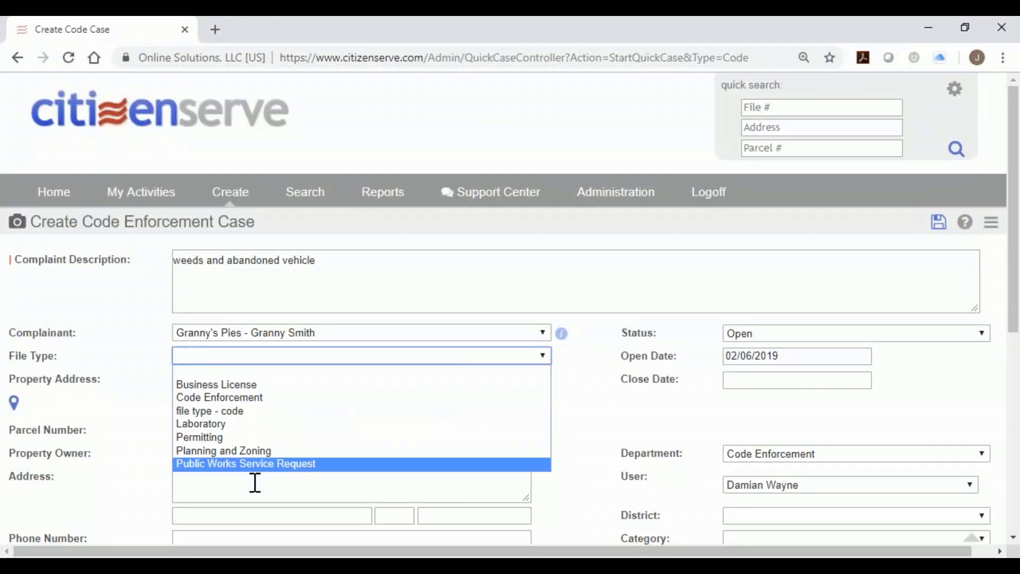
left_click(249, 407)
left_click(215, 381)
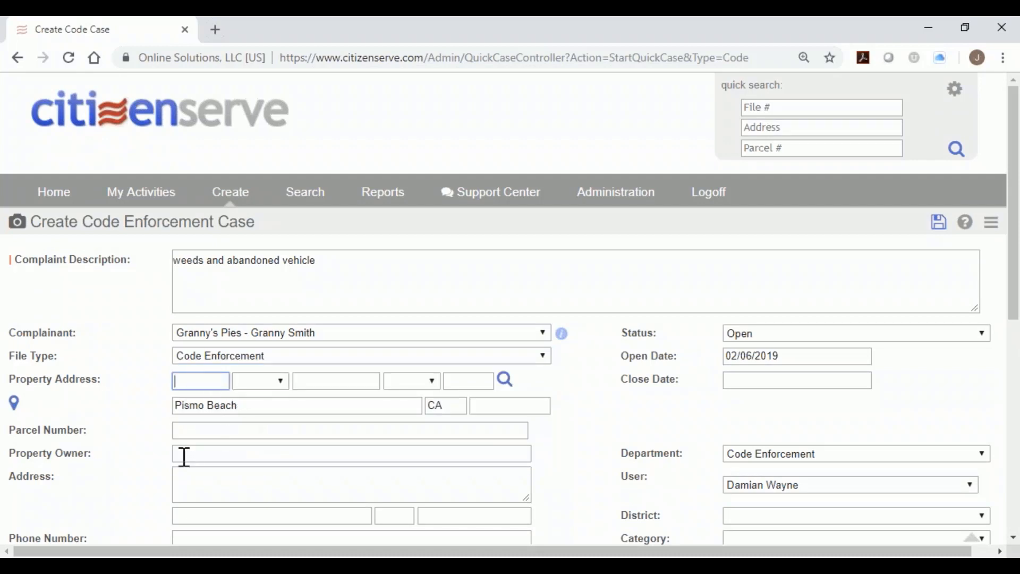
key("Tab")
key("Tab")
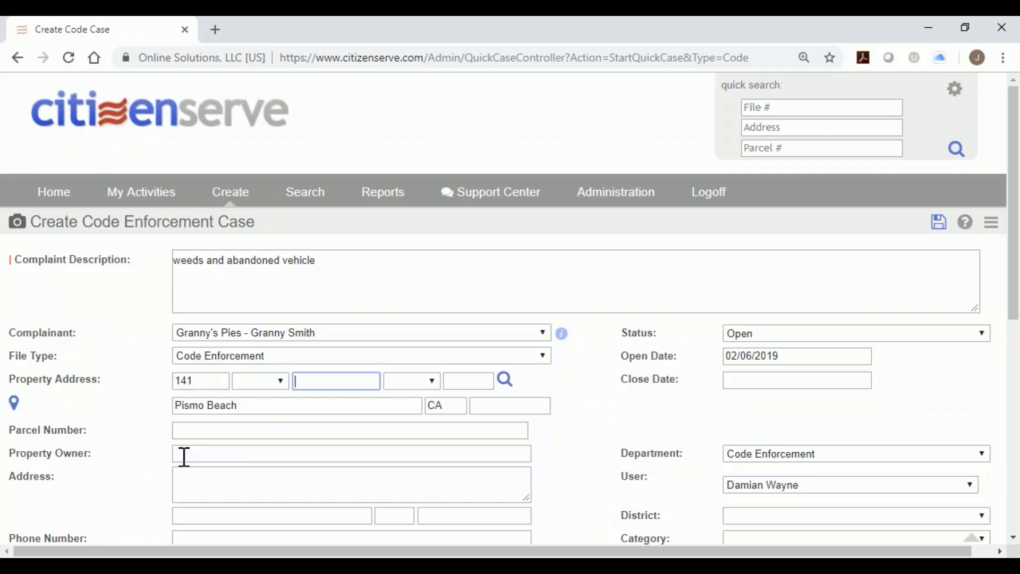
left_click(505, 380)
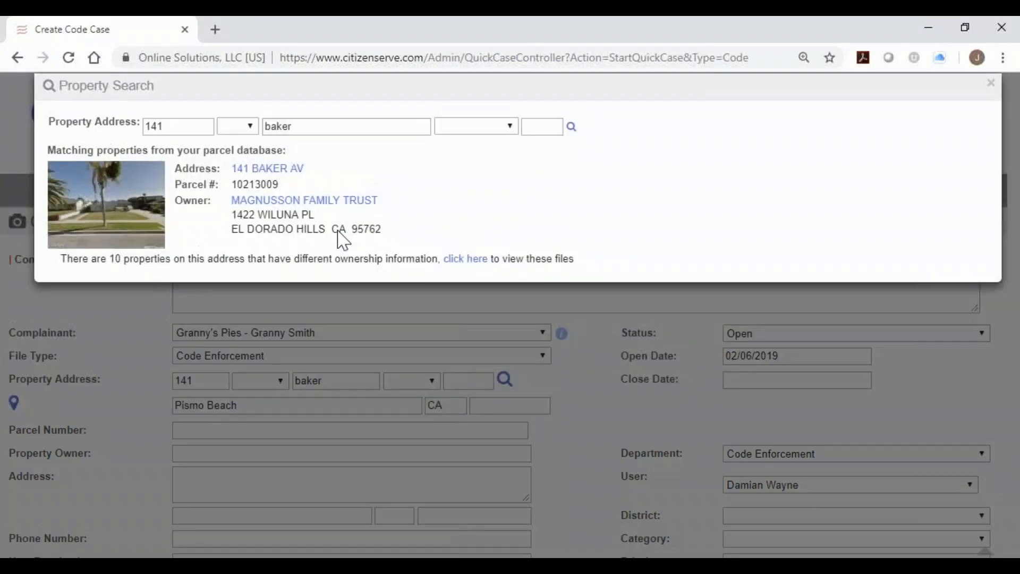
left_click(267, 170)
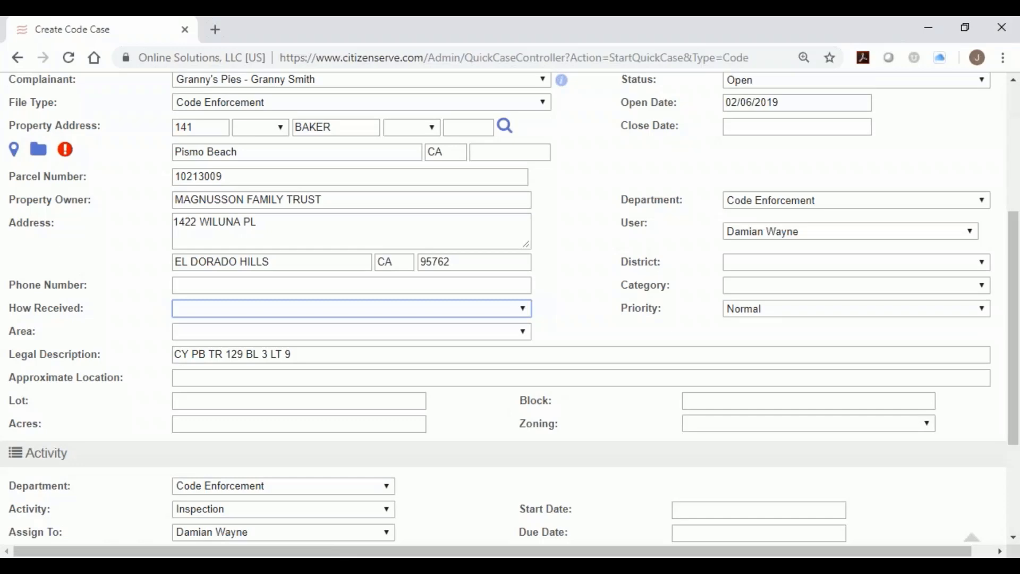
left_click_drag(329, 198, 68, 200)
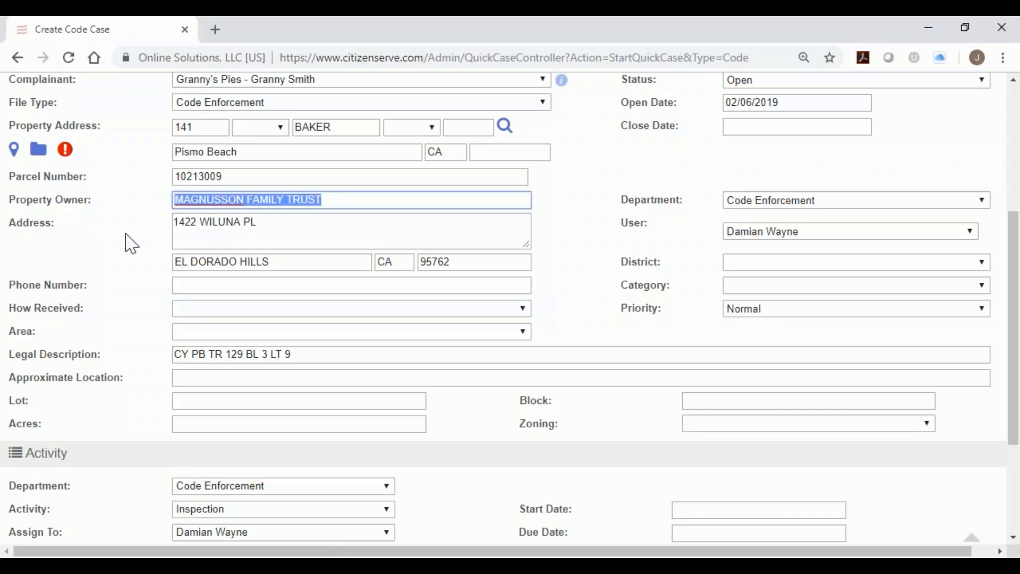
scroll(216, 230, "up", 2)
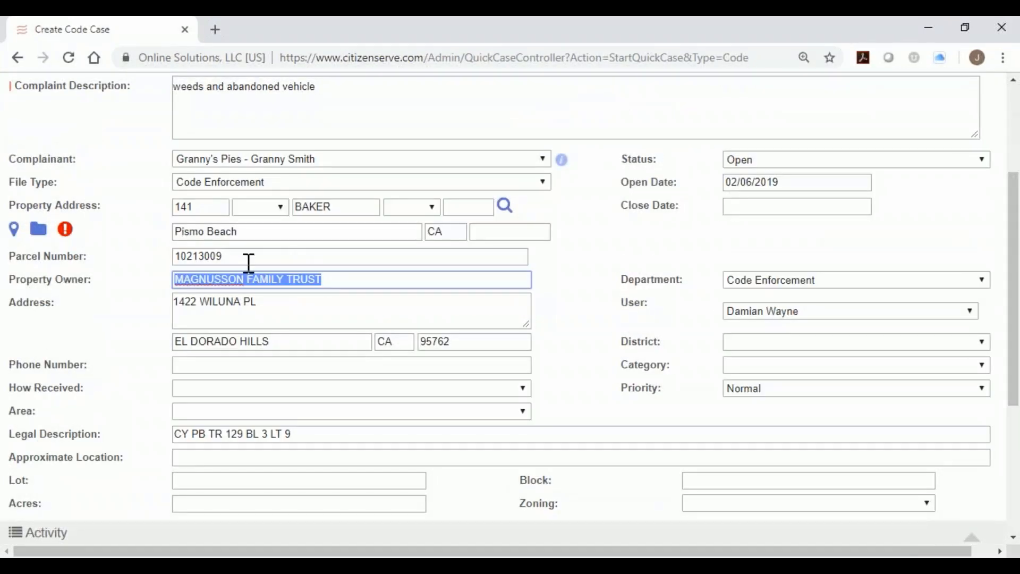
left_click_drag(248, 262, 179, 256)
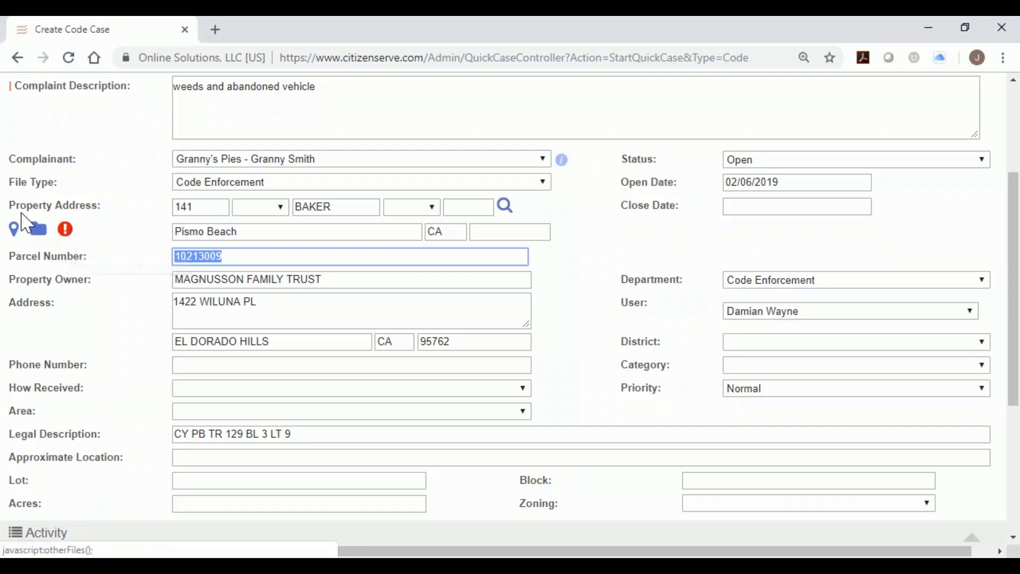
left_click_drag(8, 206, 101, 219)
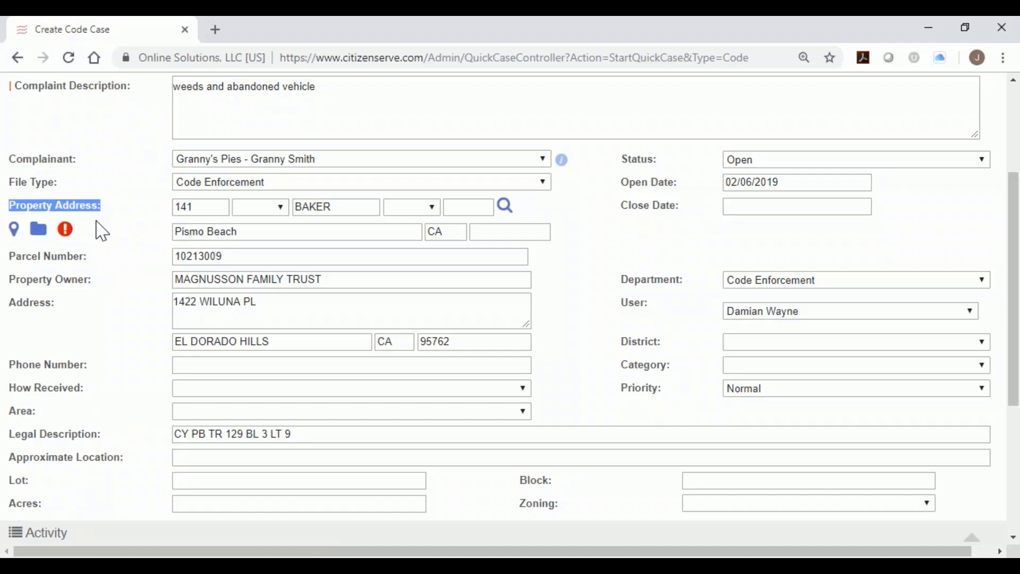
left_click(66, 229)
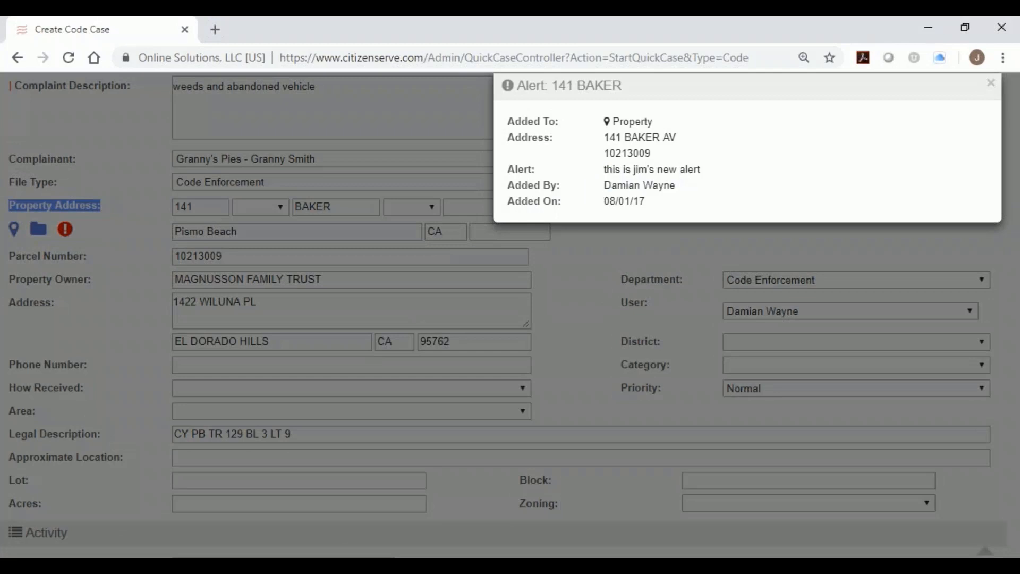
left_click(990, 83)
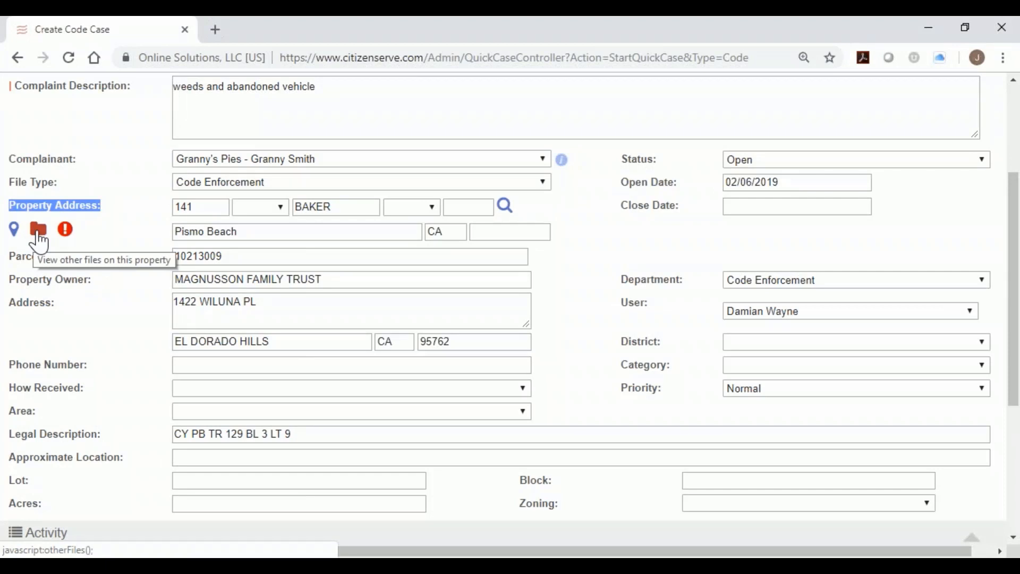
left_click(39, 236)
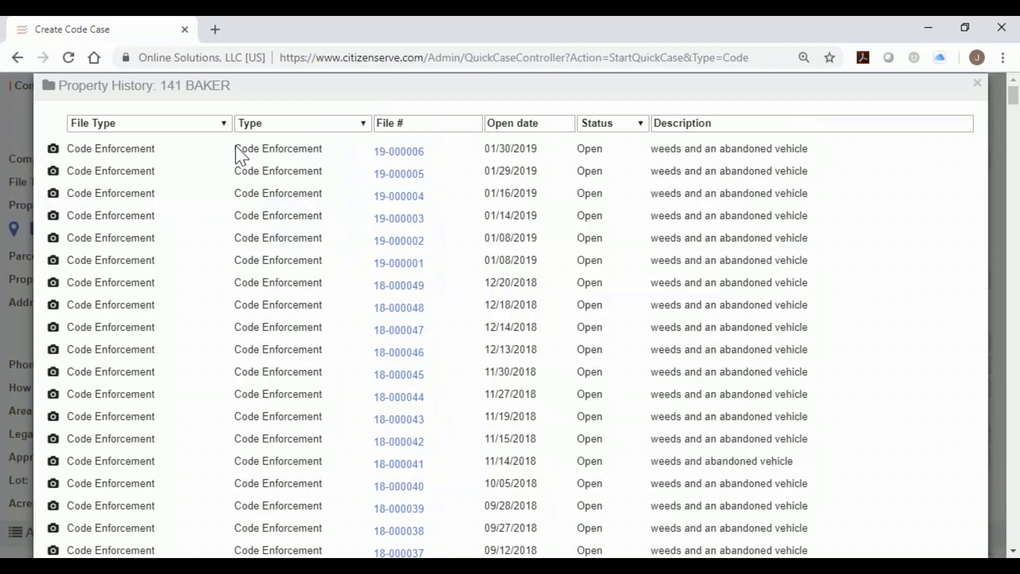
left_click_drag(236, 150, 332, 159)
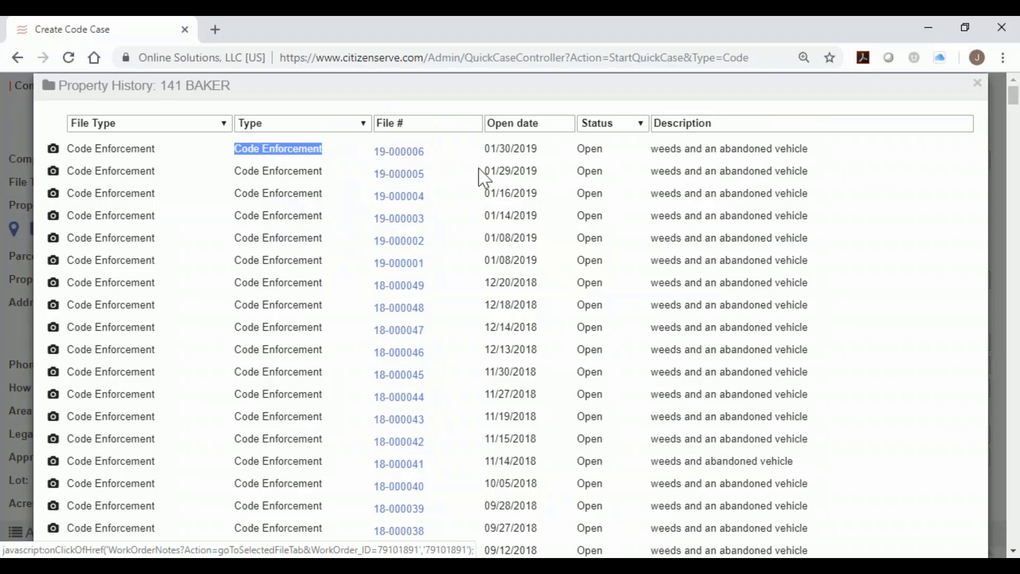
left_click(977, 83)
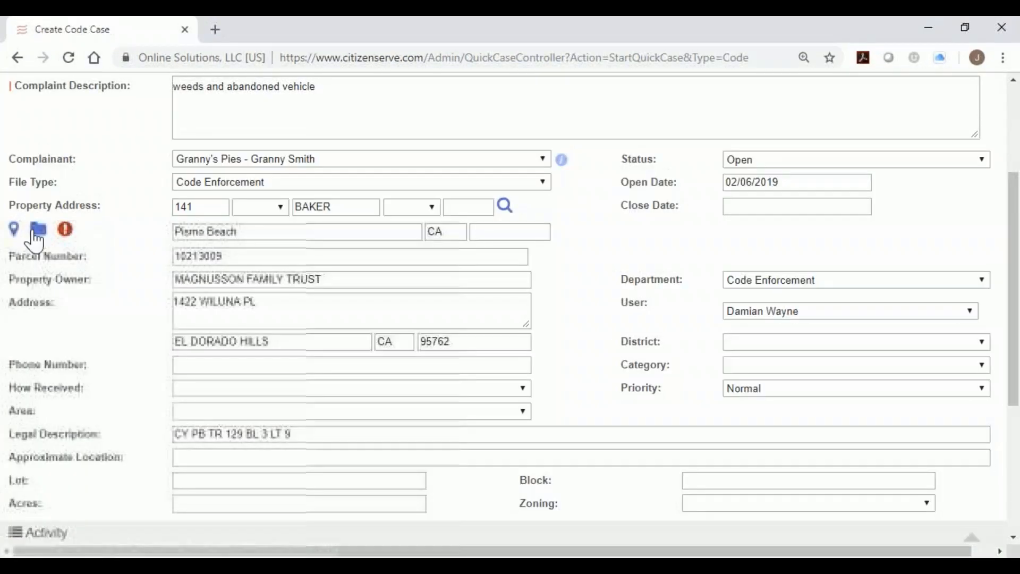
Open the property map and toggle Show Open Files to check the nearby junk-cars file.
left_click(14, 234)
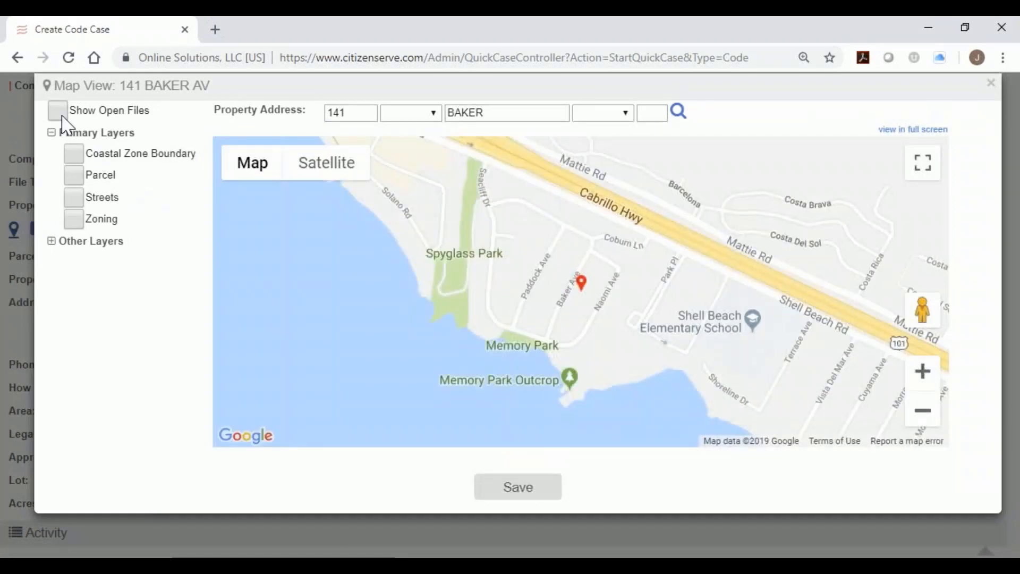
double_click(80, 112)
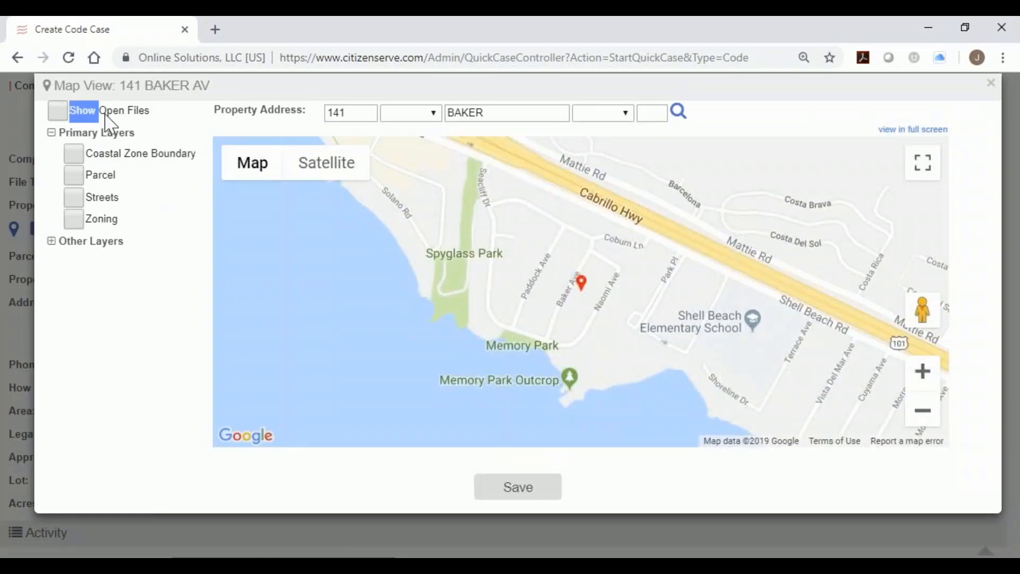
left_click_drag(105, 116, 152, 117)
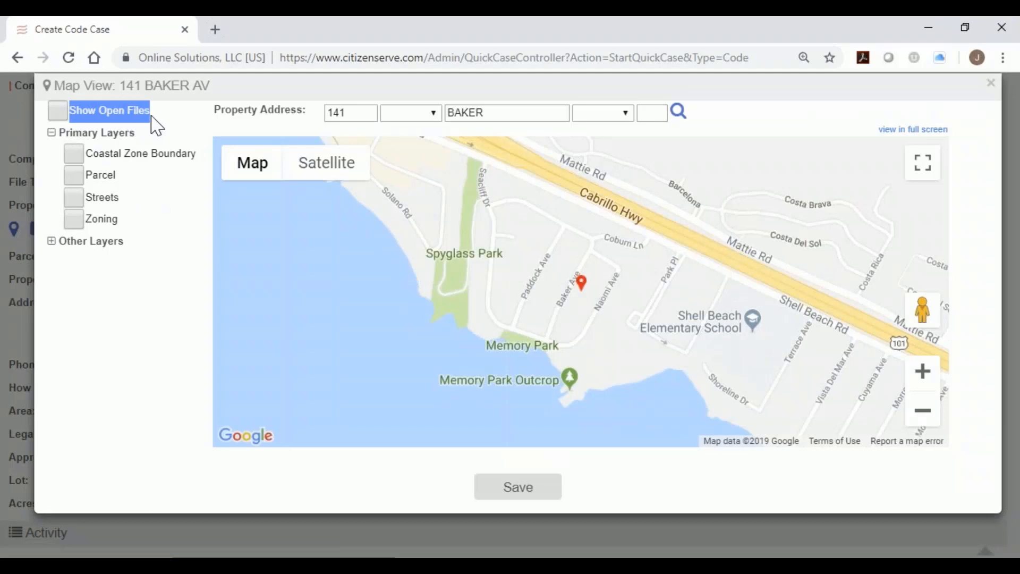
left_click(58, 111)
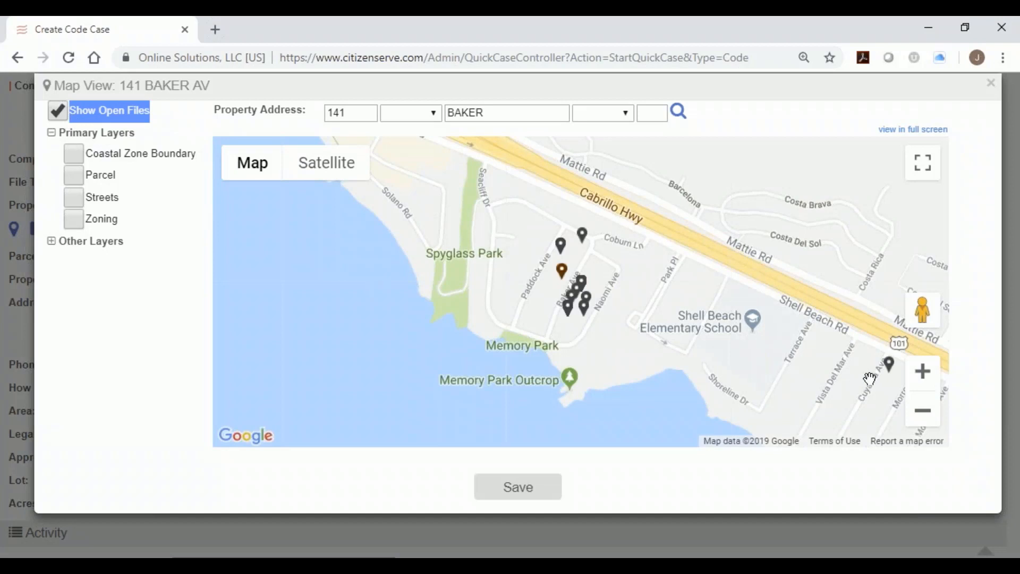
left_click(888, 364)
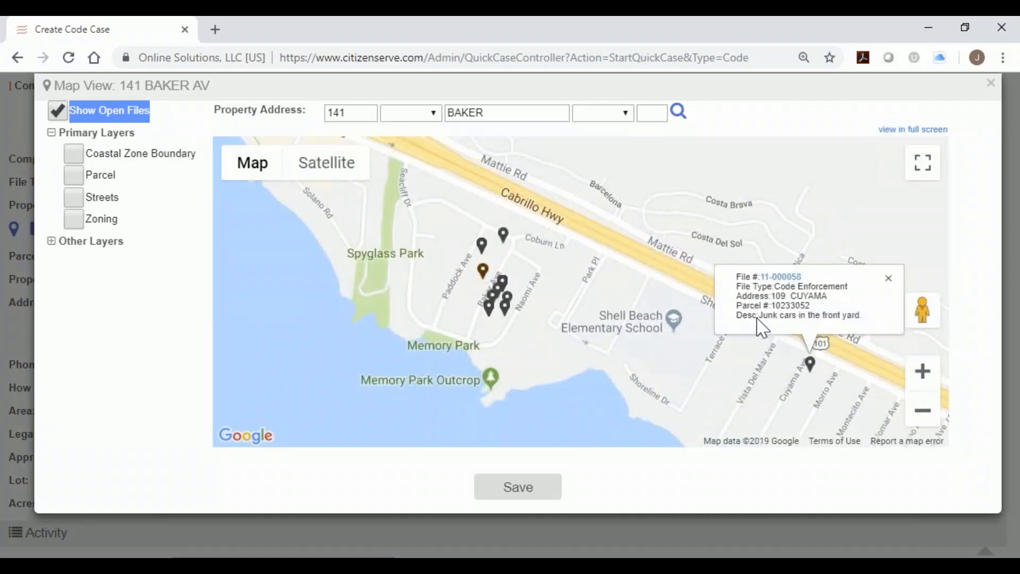
left_click_drag(757, 318, 875, 332)
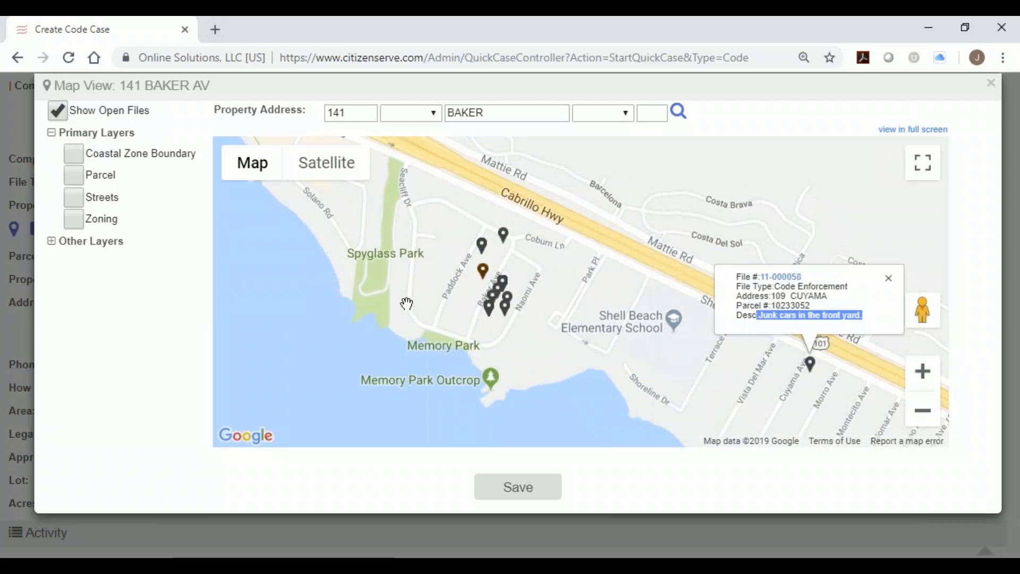
left_click(59, 112)
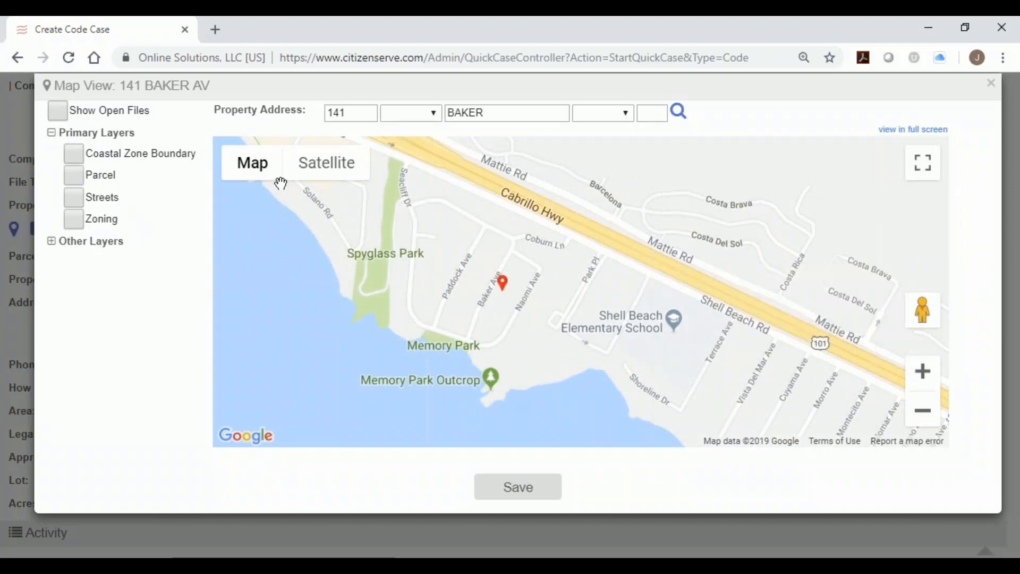
left_click(321, 183)
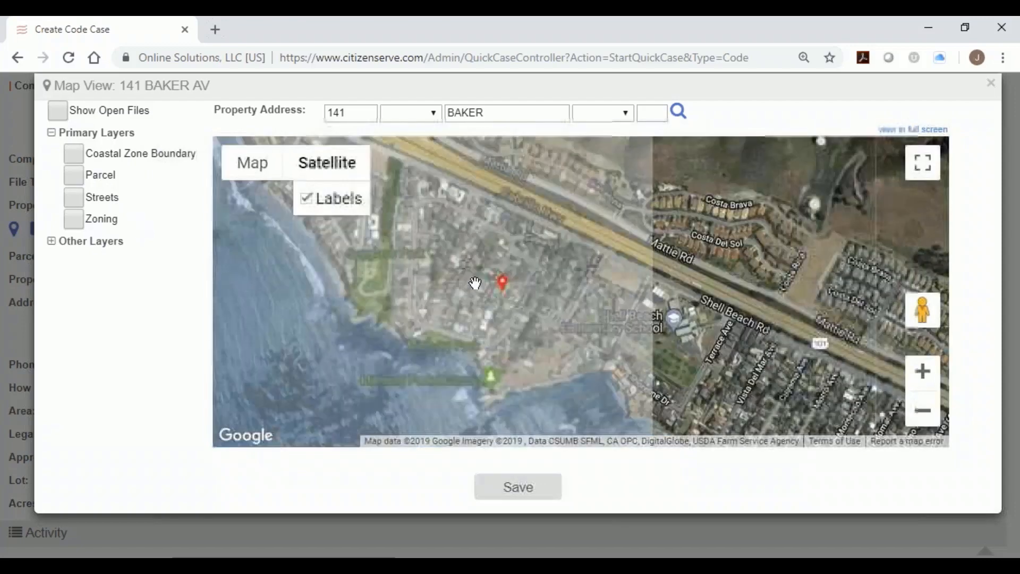
left_click_drag(499, 323, 531, 342)
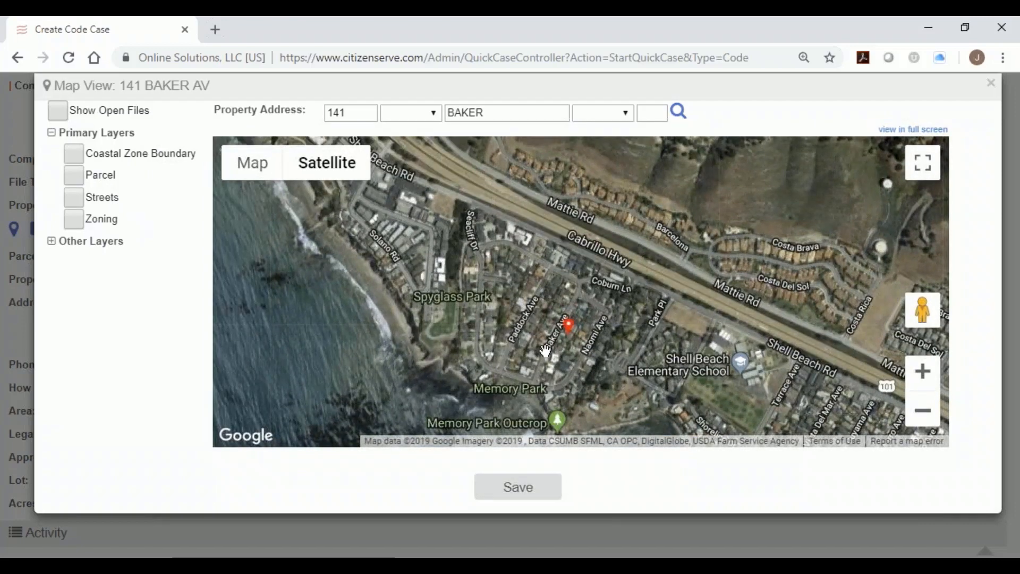
scroll(558, 347, "up", 2)
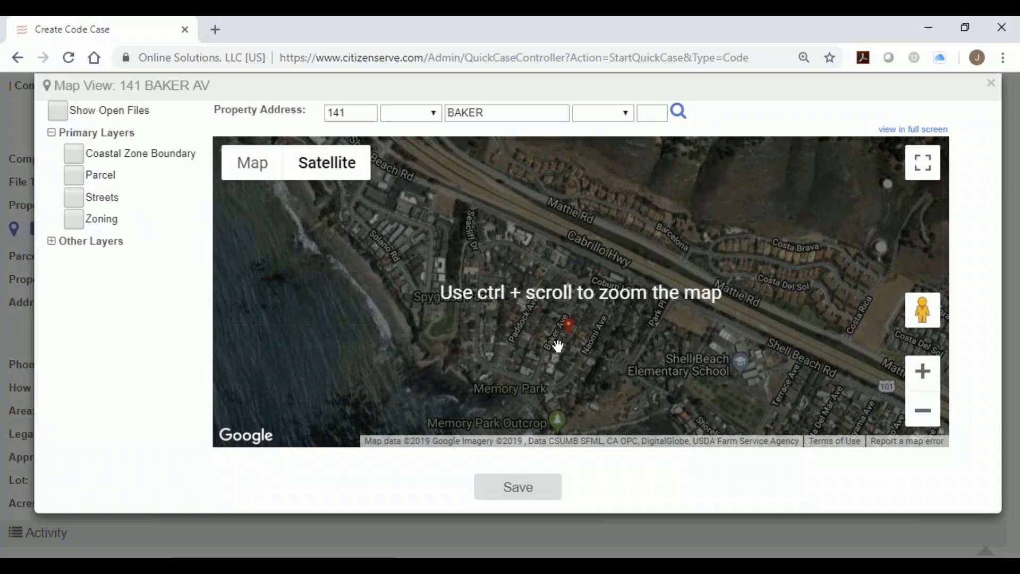
scroll(558, 347, "up", 4, "ctrl")
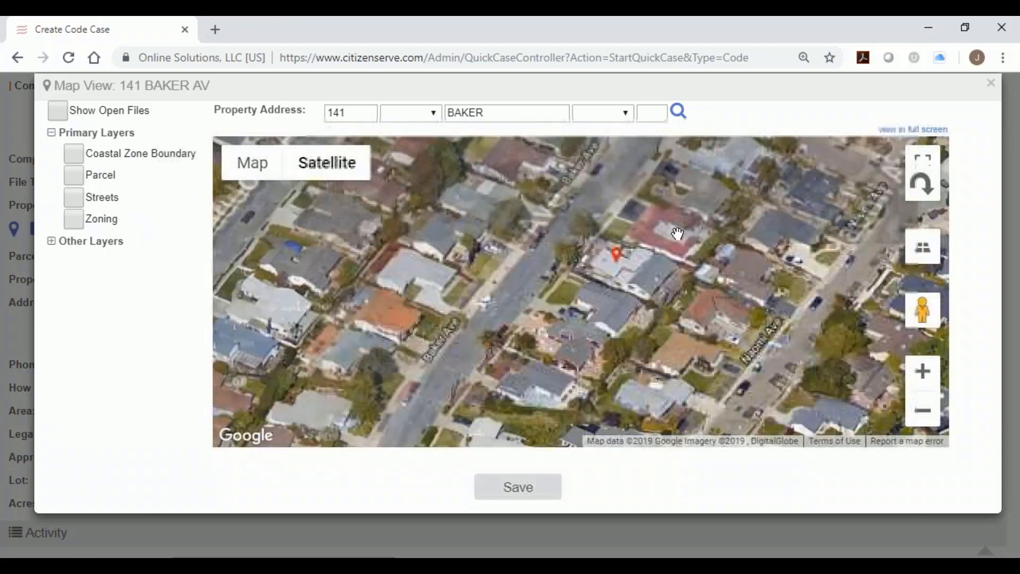
left_click_drag(686, 223, 638, 283)
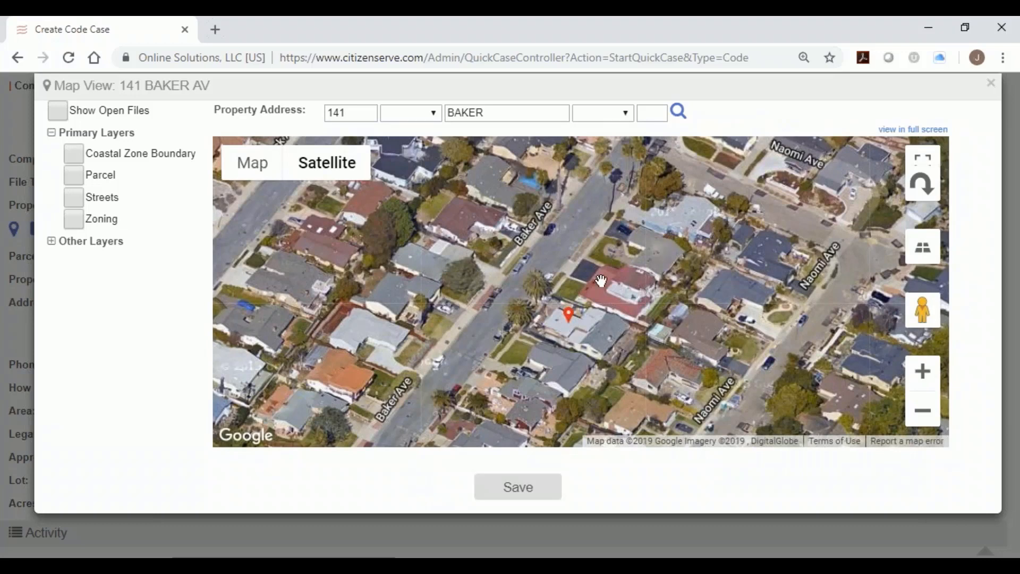
left_click_drag(568, 315, 662, 212)
double_click(350, 112)
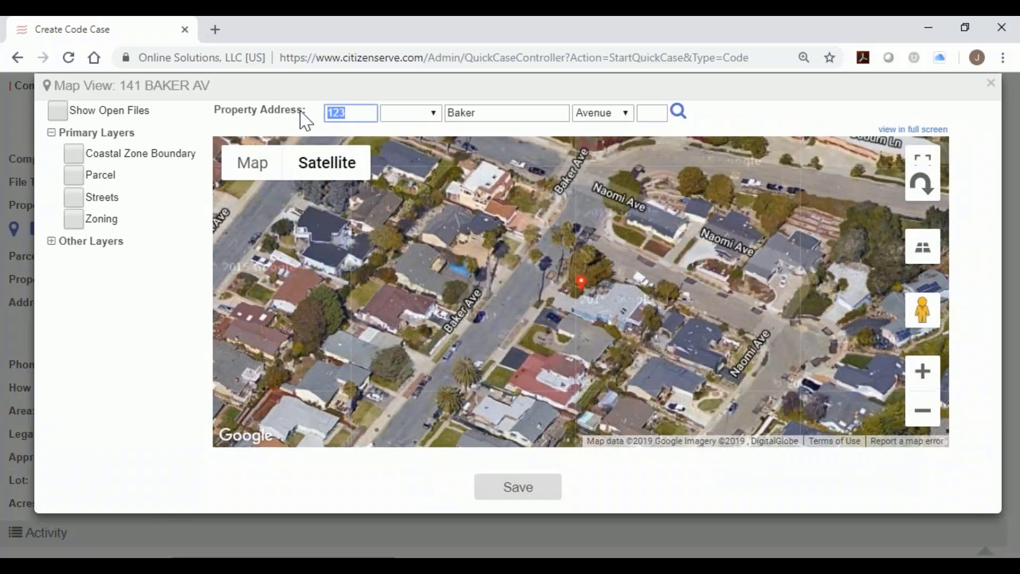
left_click(586, 291)
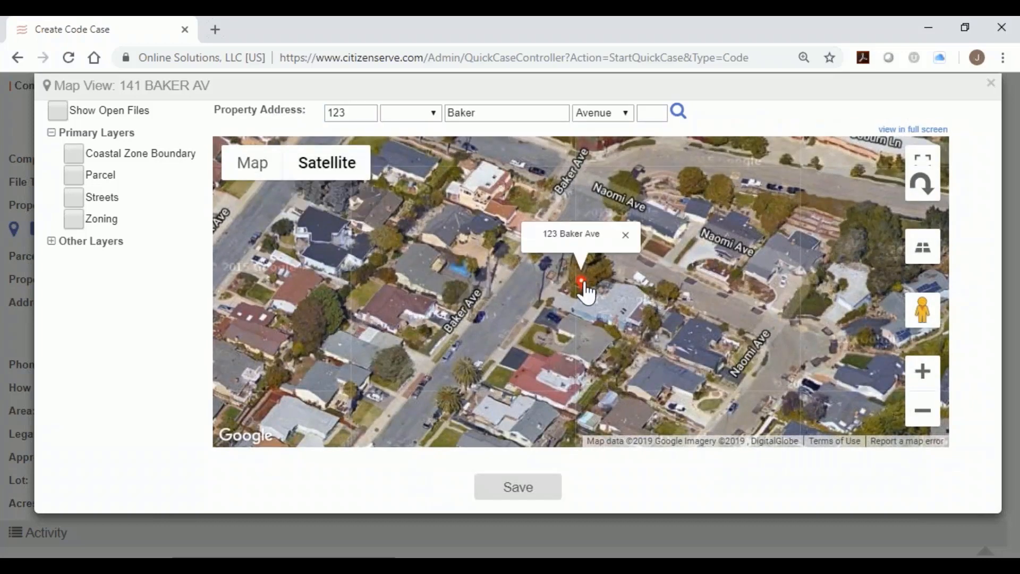
left_click_drag(586, 291, 531, 251)
left_click(463, 225)
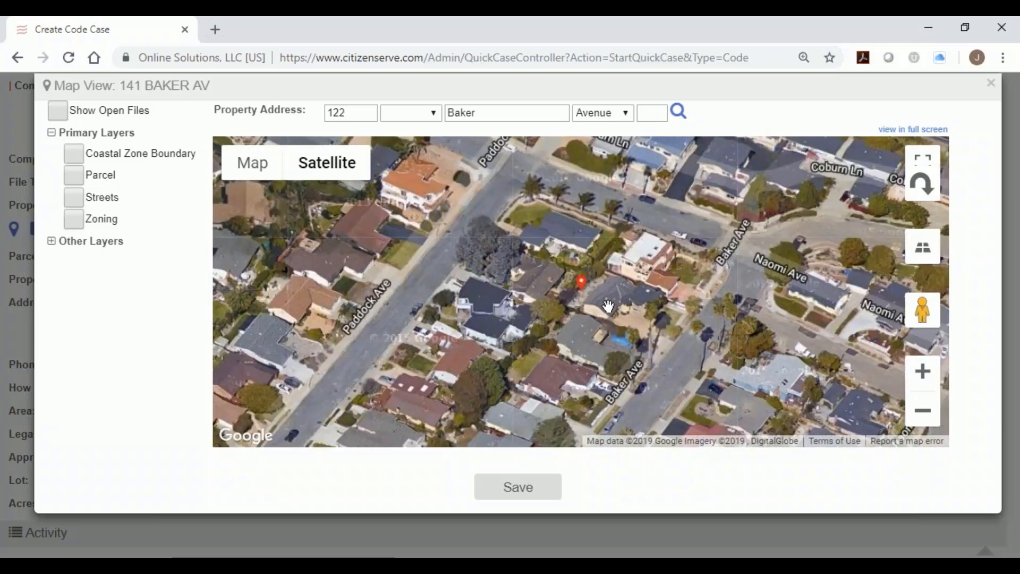
Close the map and set the case District to Council District 1.
left_click(990, 83)
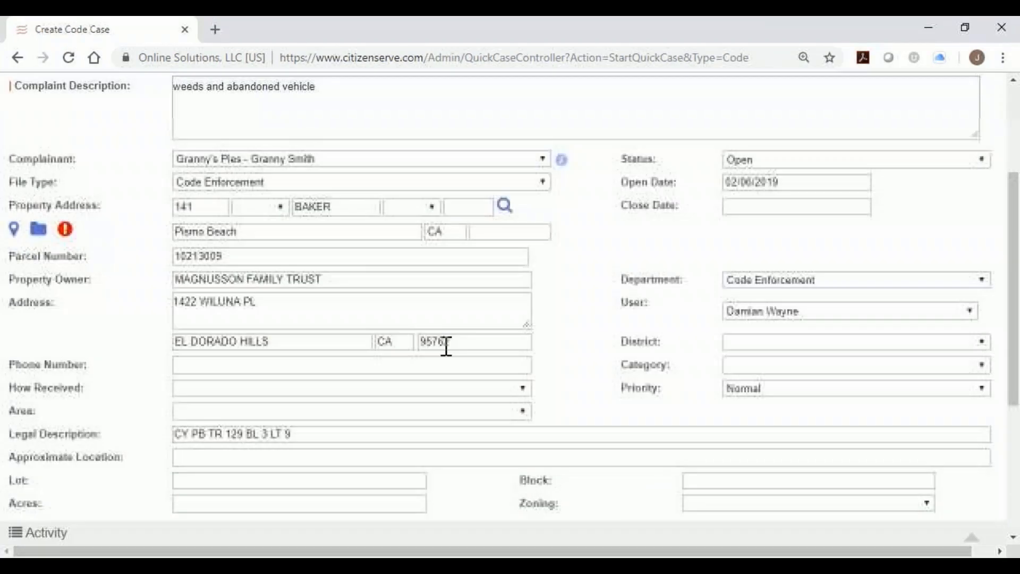
left_click(768, 342)
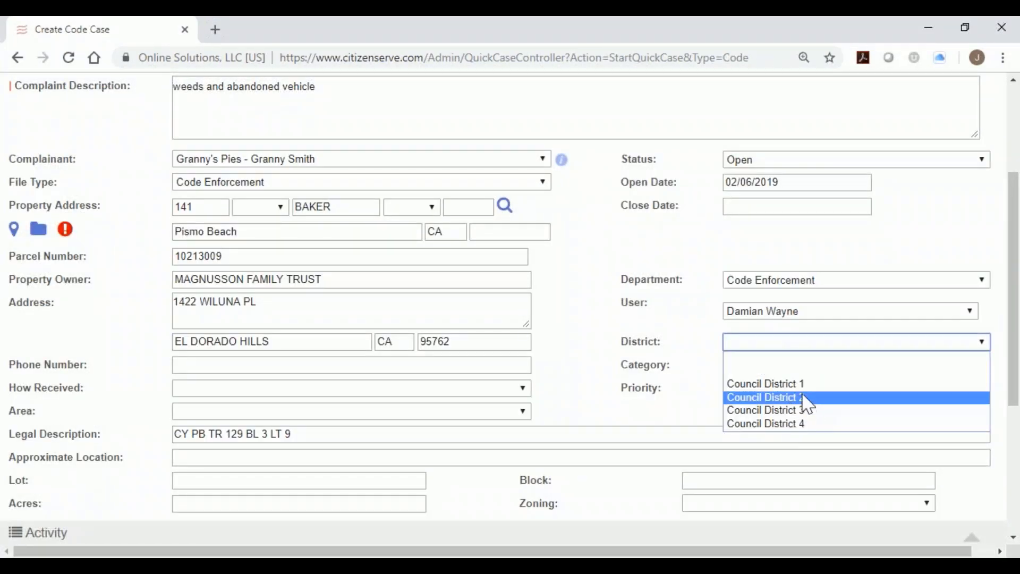
left_click(802, 383)
left_click(804, 389)
Set the case Category to Weeds and How Received to Phone.
left_click(799, 368)
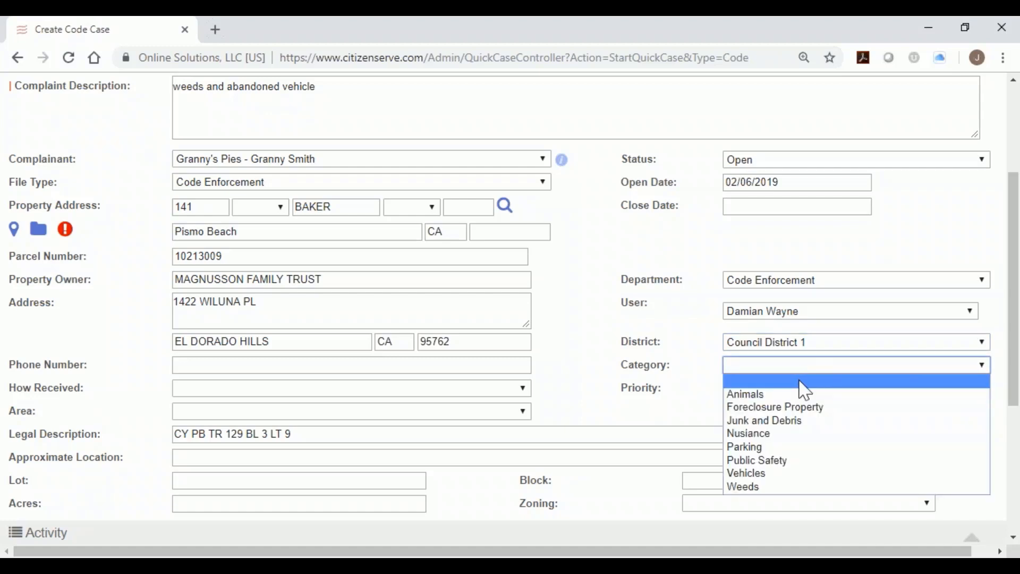
double_click(627, 373)
left_click_drag(667, 368, 671, 371)
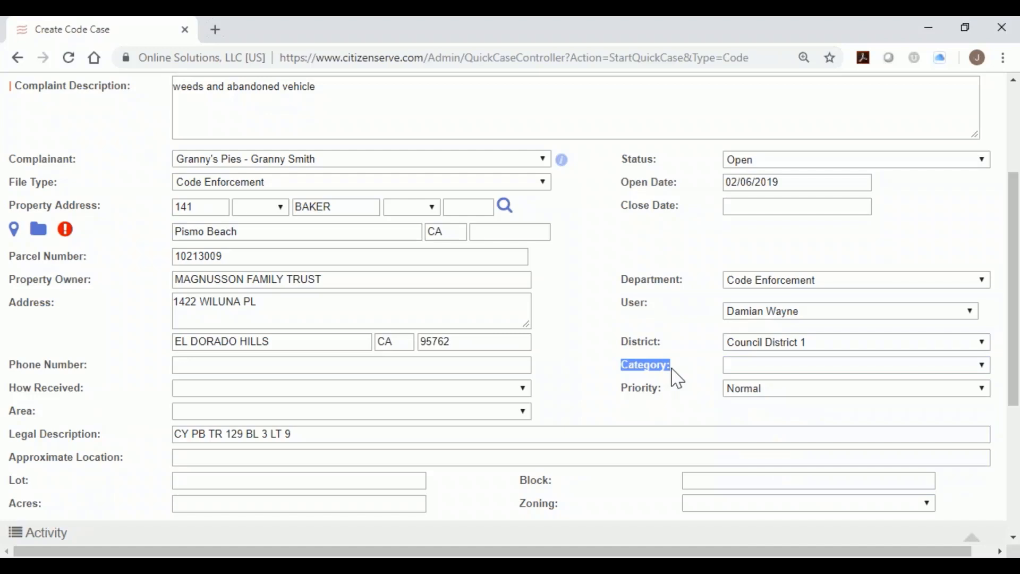
left_click(762, 370)
left_click(799, 487)
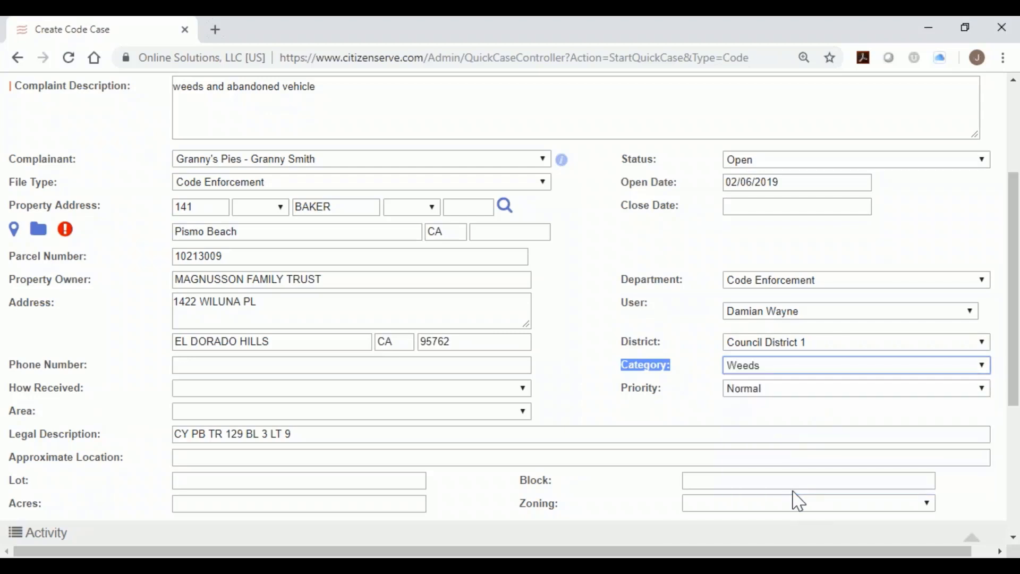
left_click(186, 394)
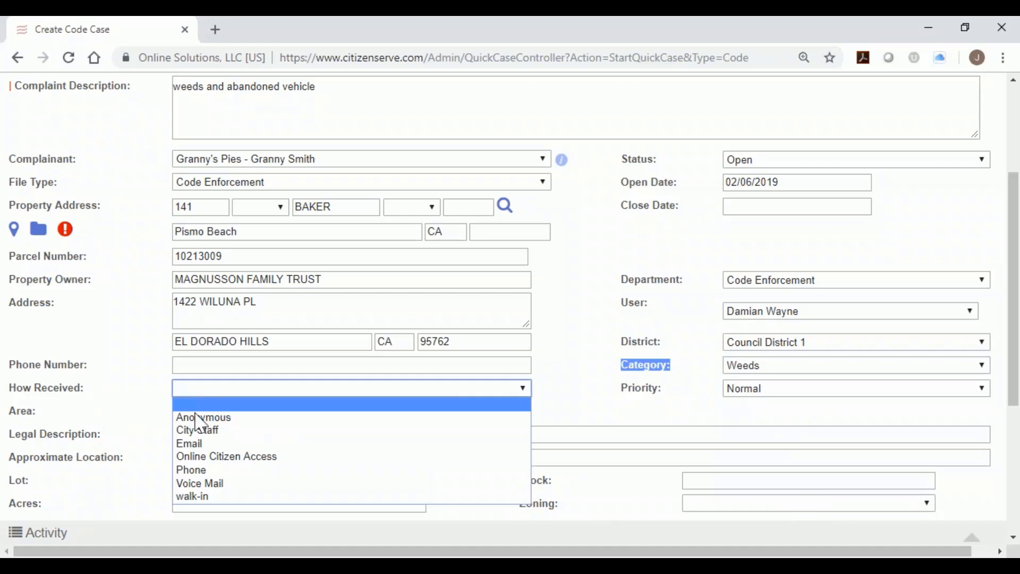
left_click(228, 470)
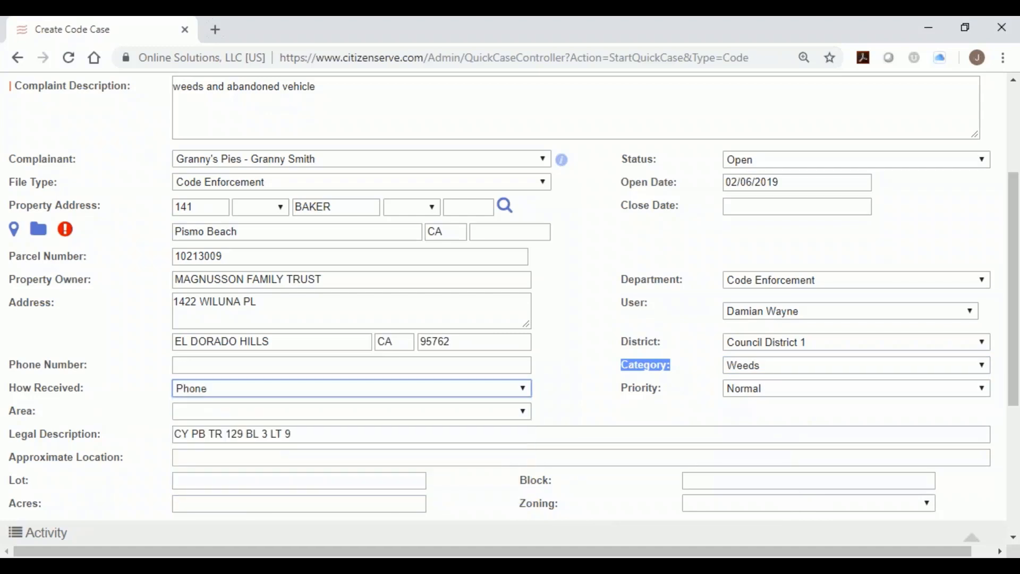
scroll(466, 416, "down", 3)
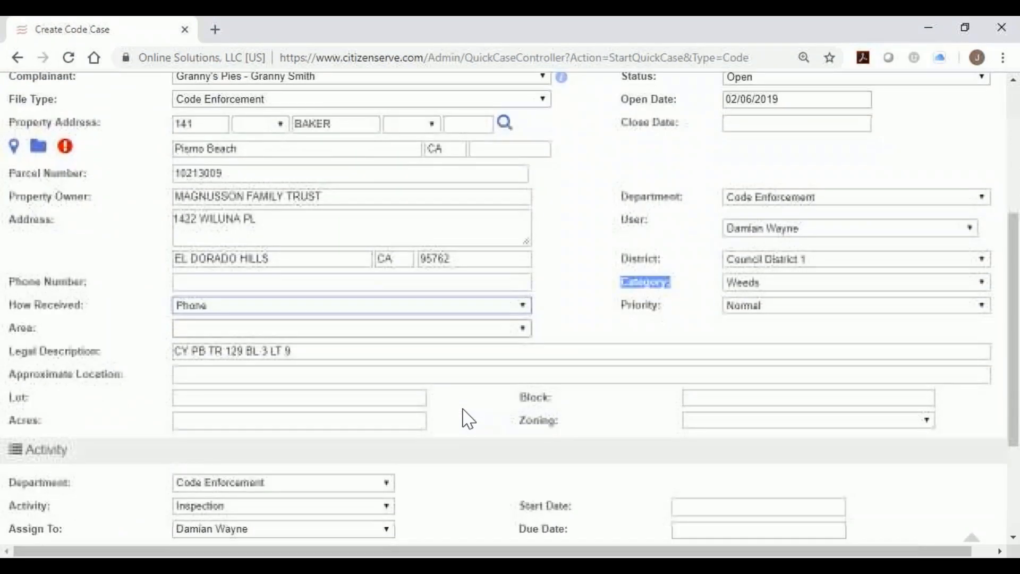
Add an activity with Department Code Enforcement and Activity Inspection.
scroll(468, 419, "down", 1)
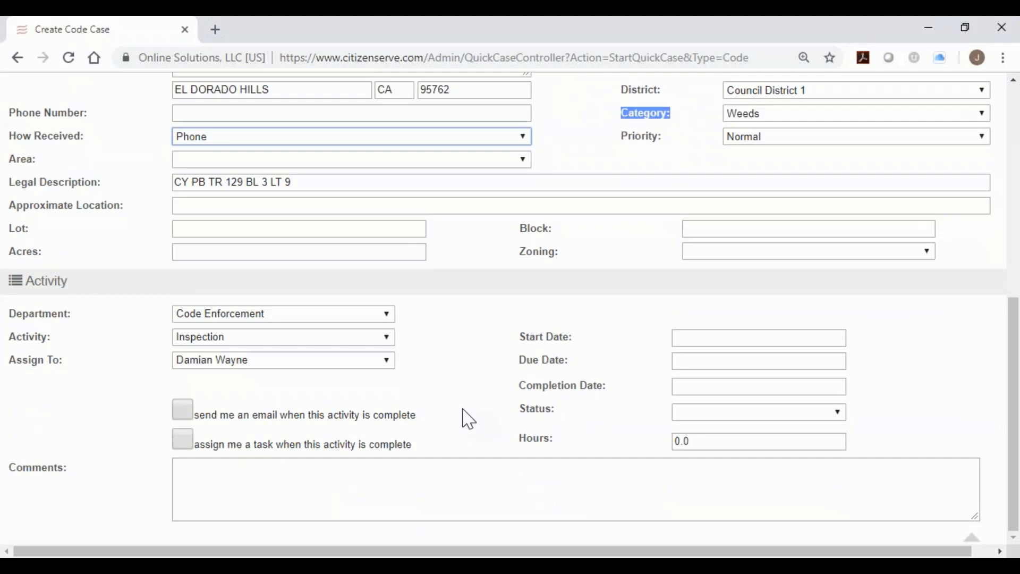
left_click_drag(28, 291, 70, 298)
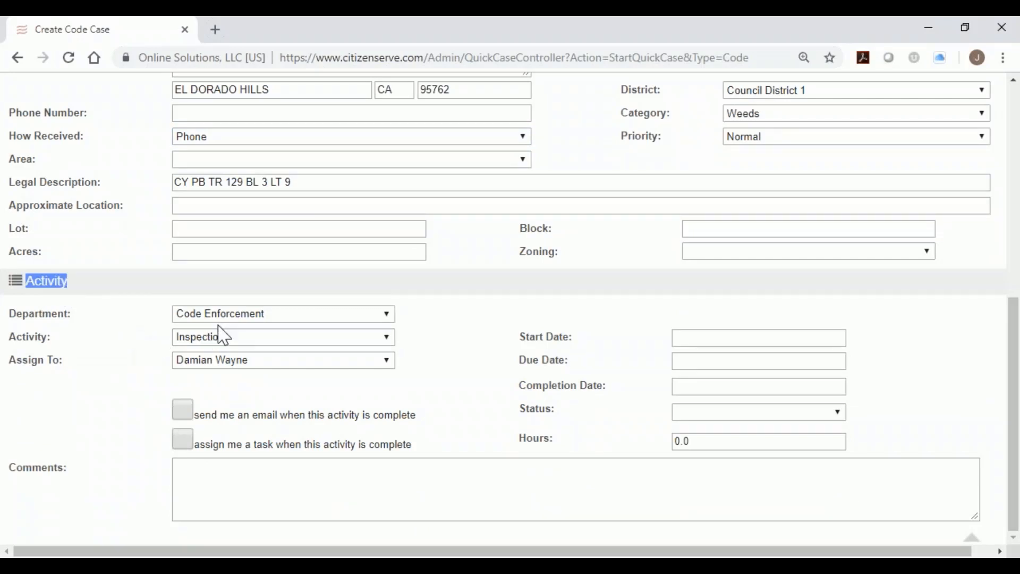
left_click(245, 315)
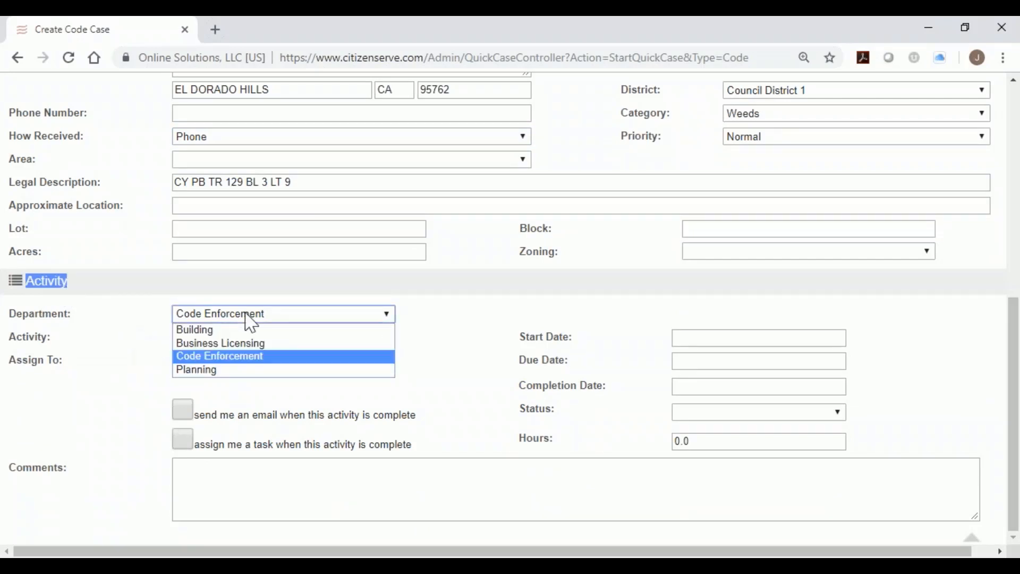
left_click(268, 357)
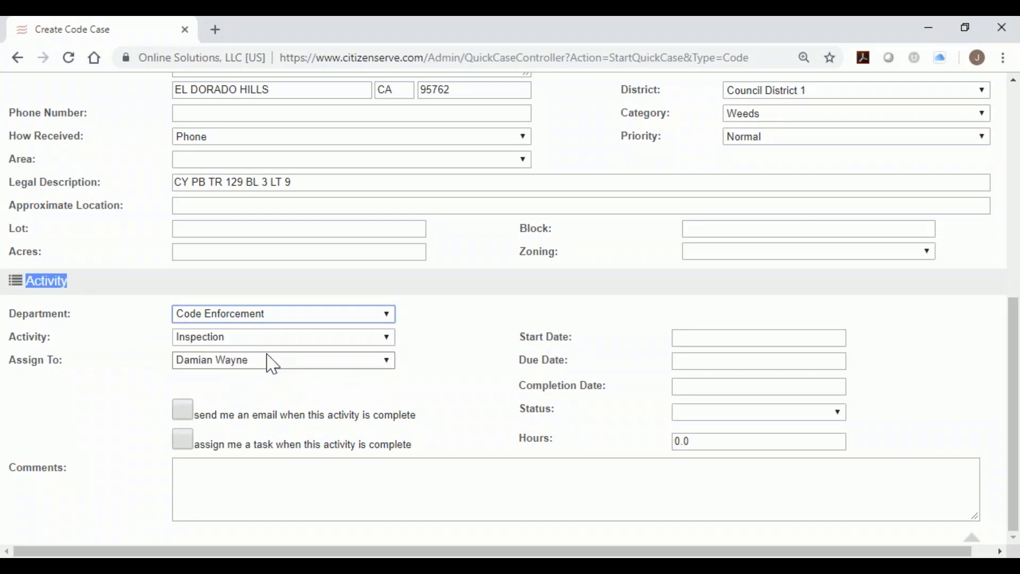
left_click(273, 340)
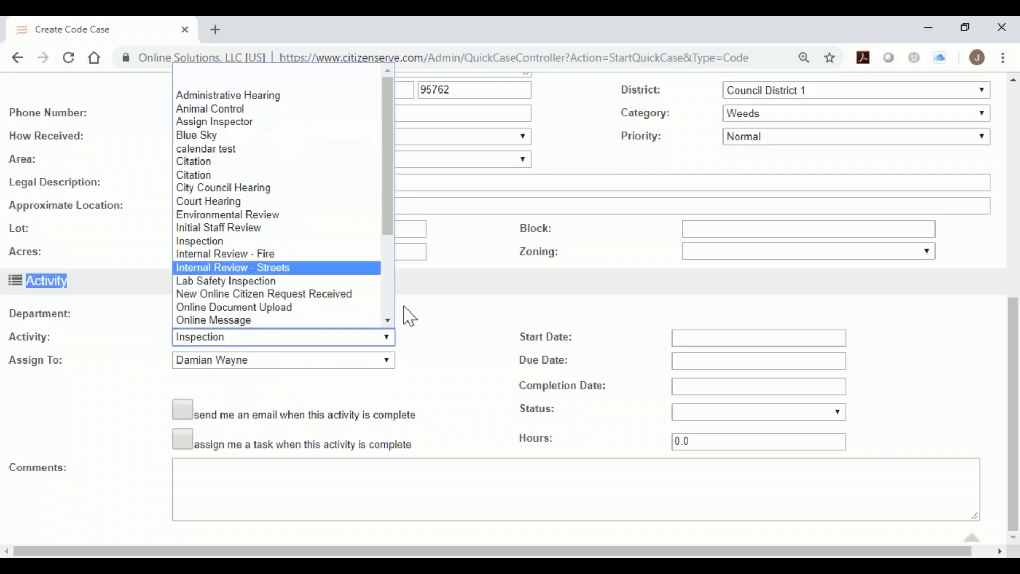
left_click(424, 340)
Set the activity start date to 02/06/2019 and due date to 02/15/2019.
left_click(698, 342)
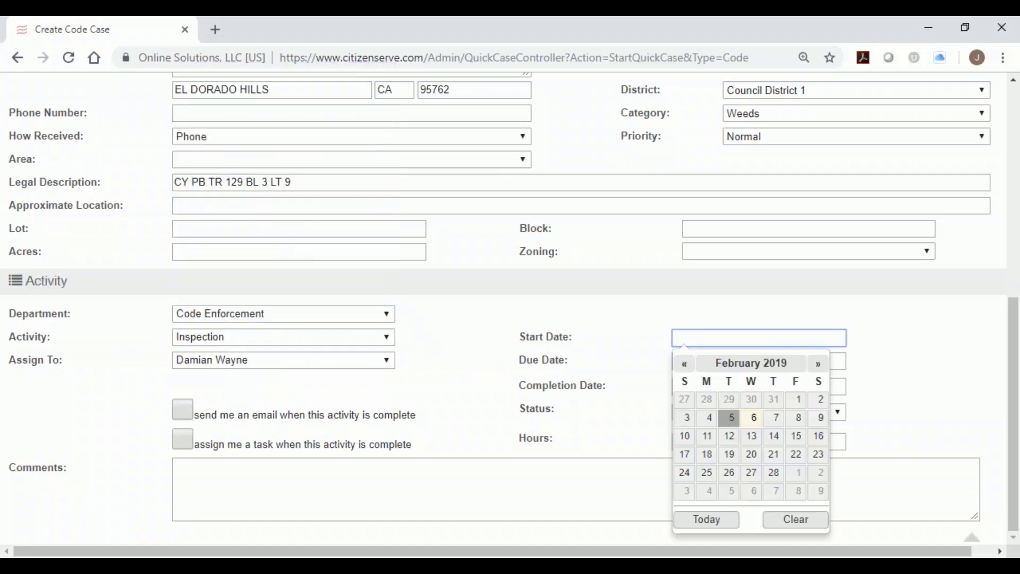
left_click(750, 416)
left_click(739, 363)
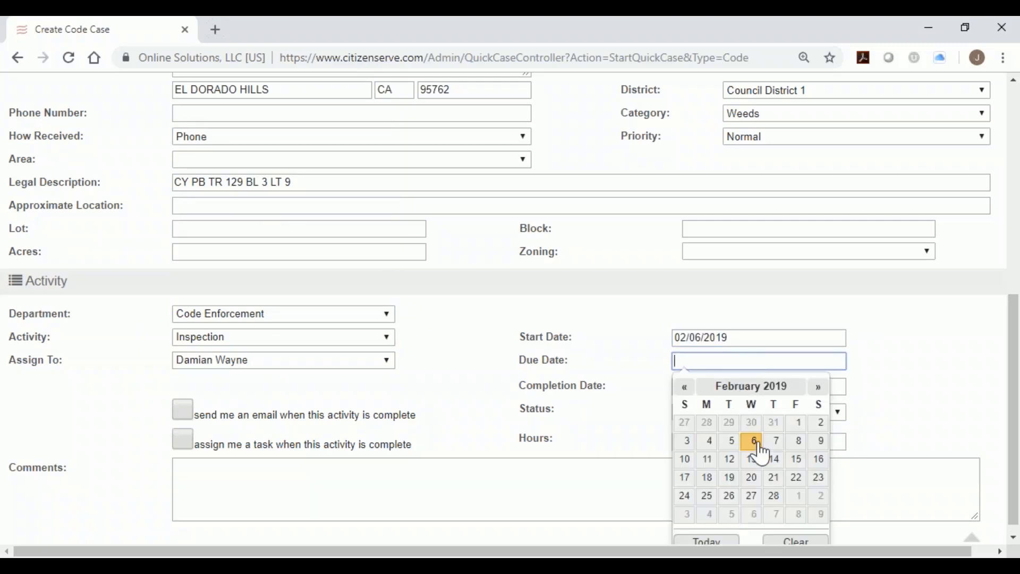
left_click(796, 460)
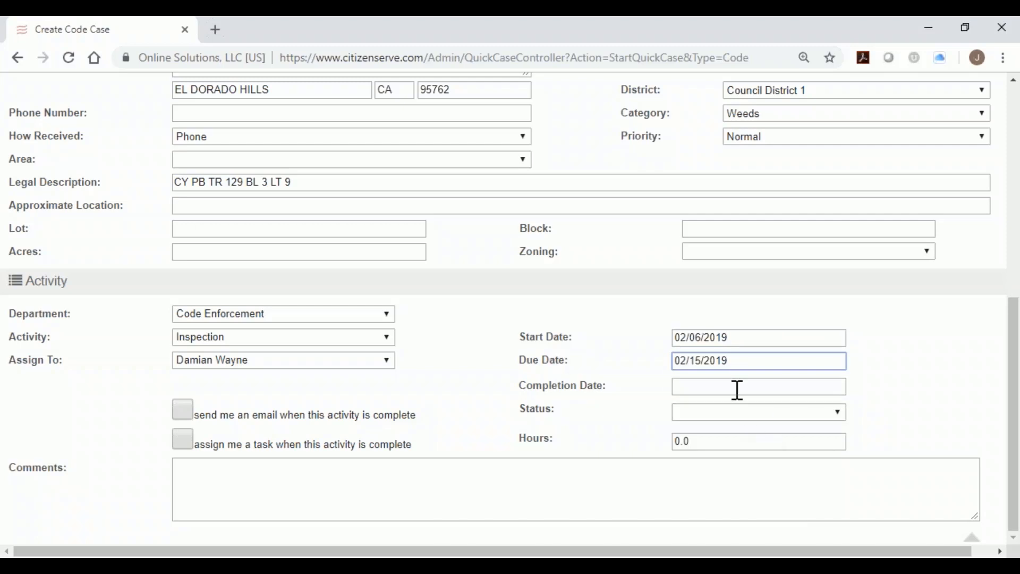
left_click_drag(737, 362, 638, 364)
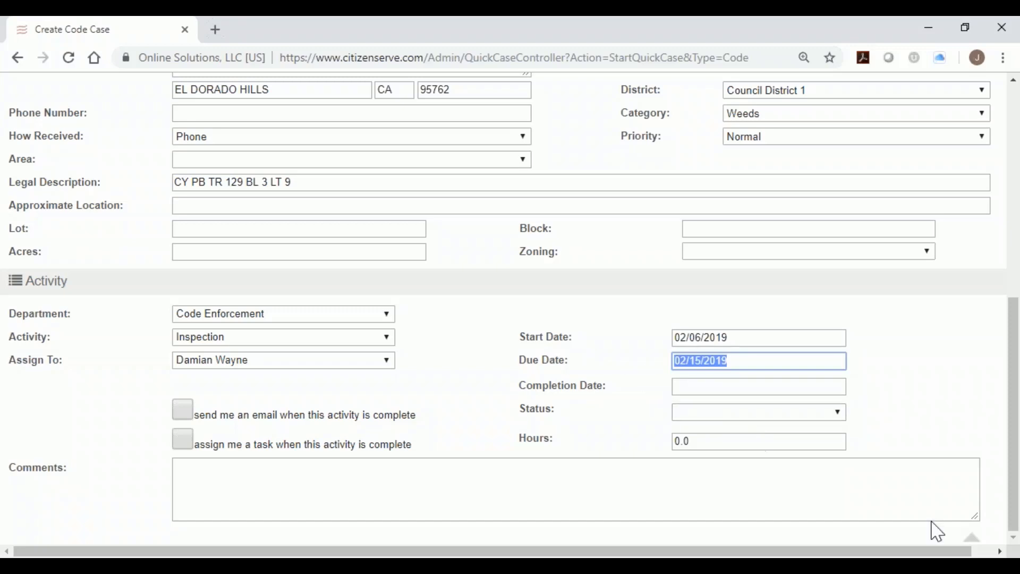
Save the new code case as 19-000007 and view its enlarged property photo.
left_click(973, 538)
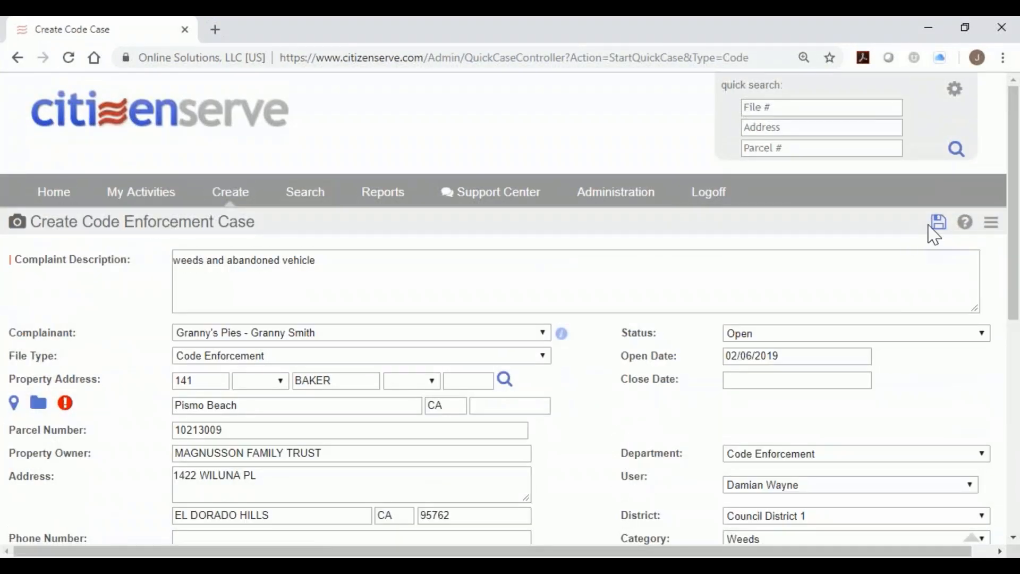
left_click(939, 225)
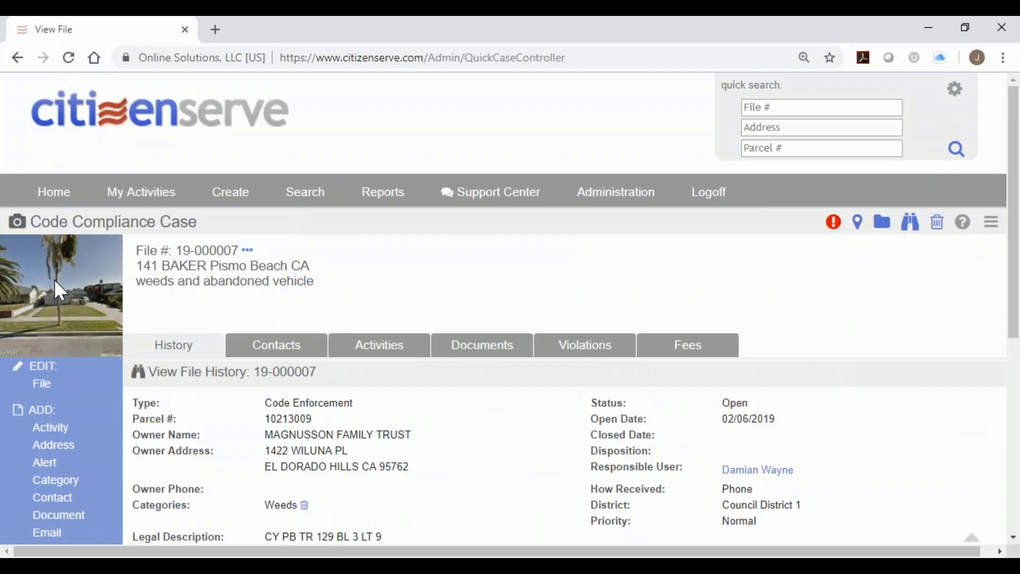
left_click(55, 279)
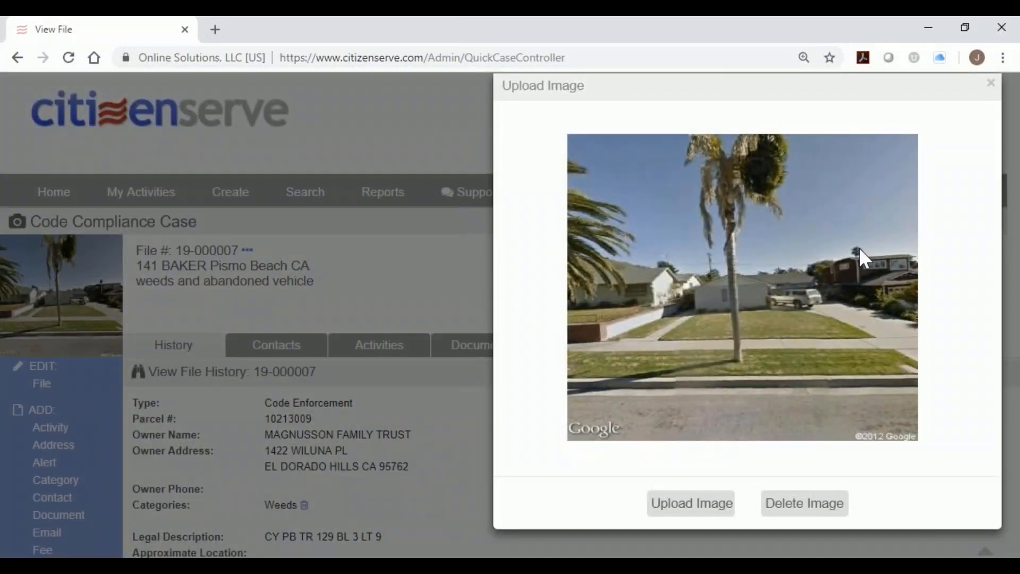
left_click(989, 85)
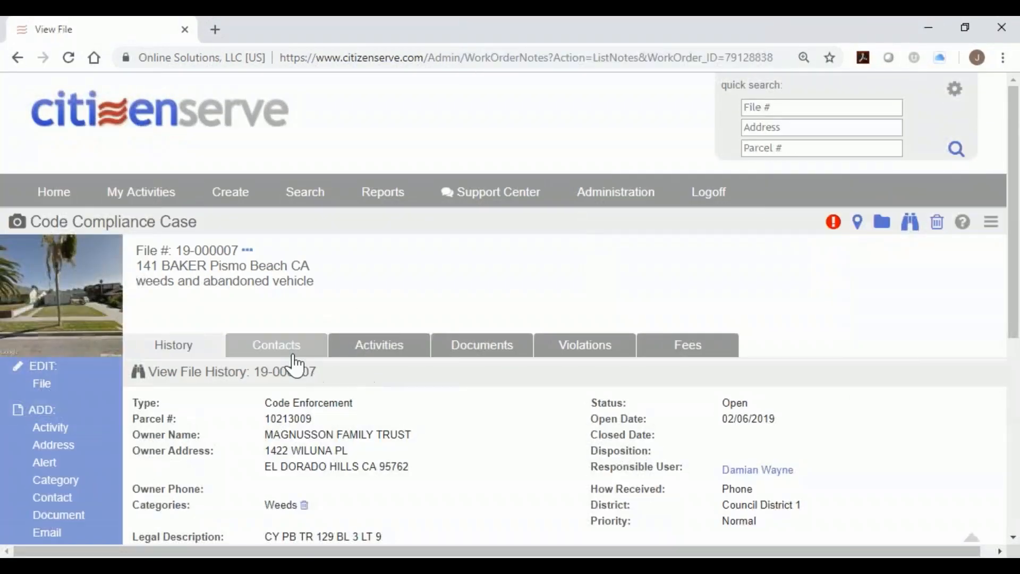
scroll(290, 350, "down", 2)
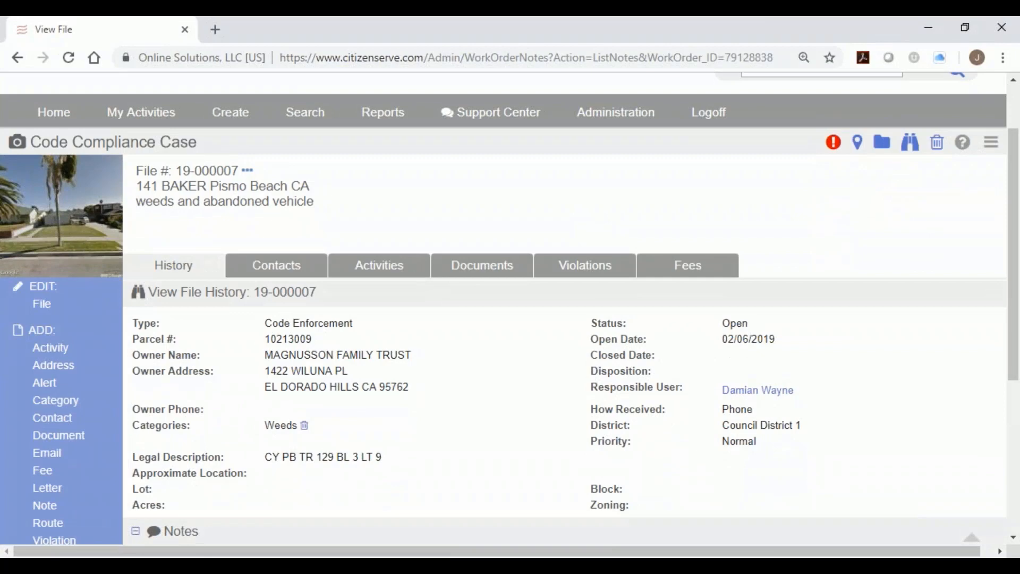
scroll(398, 387, "down", 4)
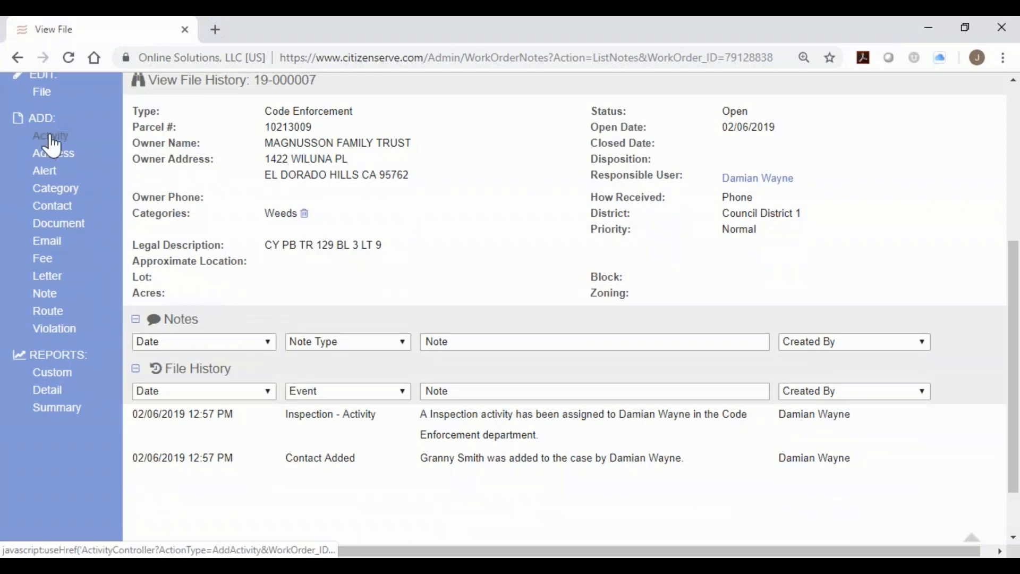
Add a Phone Call note reading 'talked to someone on the phone', then check the Contacts tab.
left_click(44, 295)
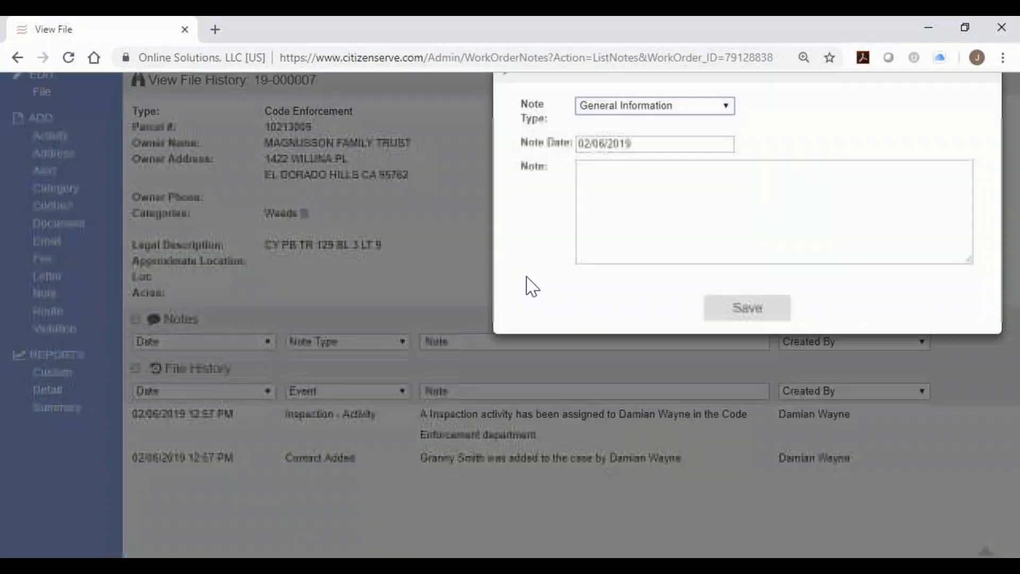
left_click(691, 126)
left_click(691, 153)
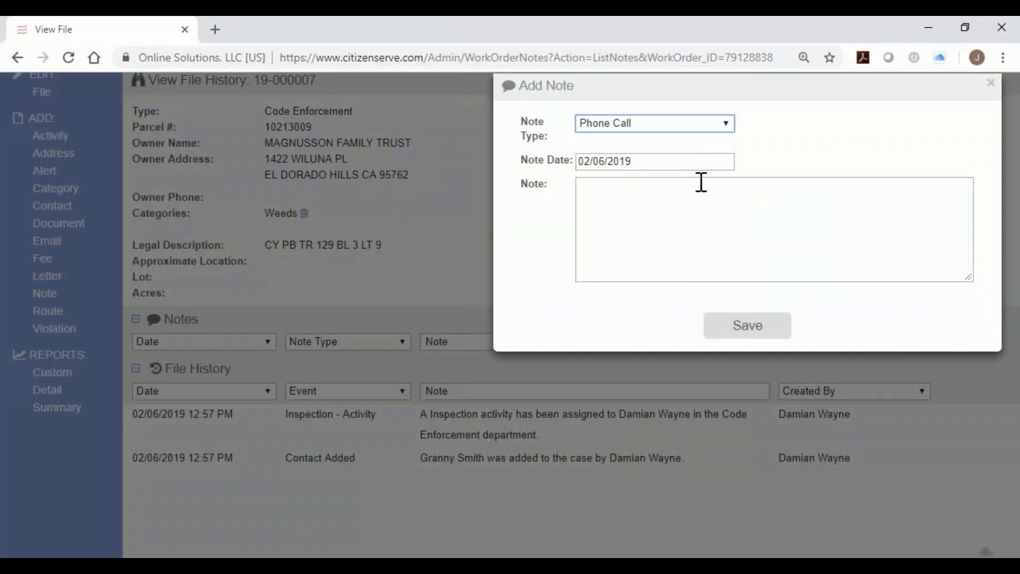
left_click(702, 183)
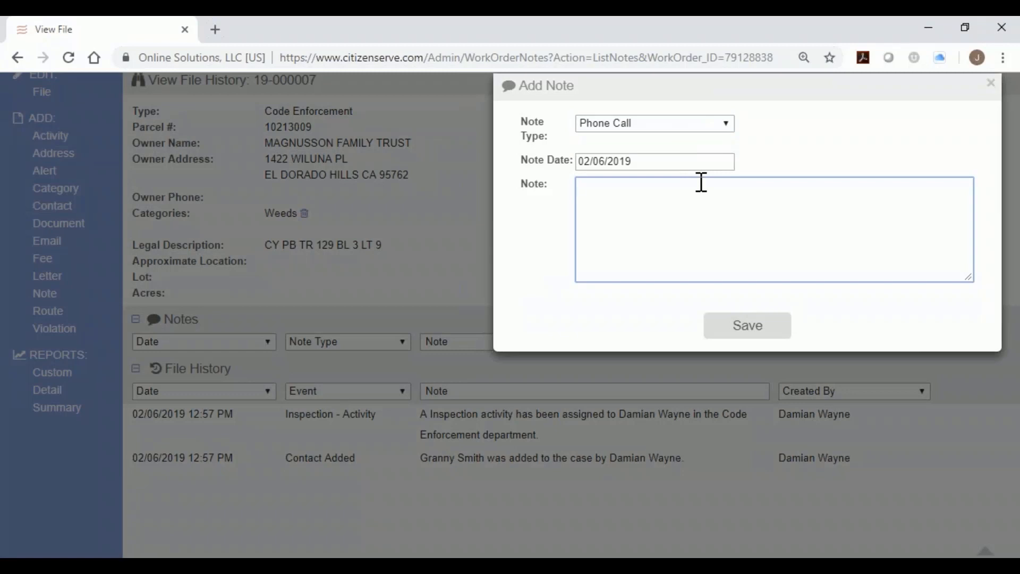
type("talked to someone ")
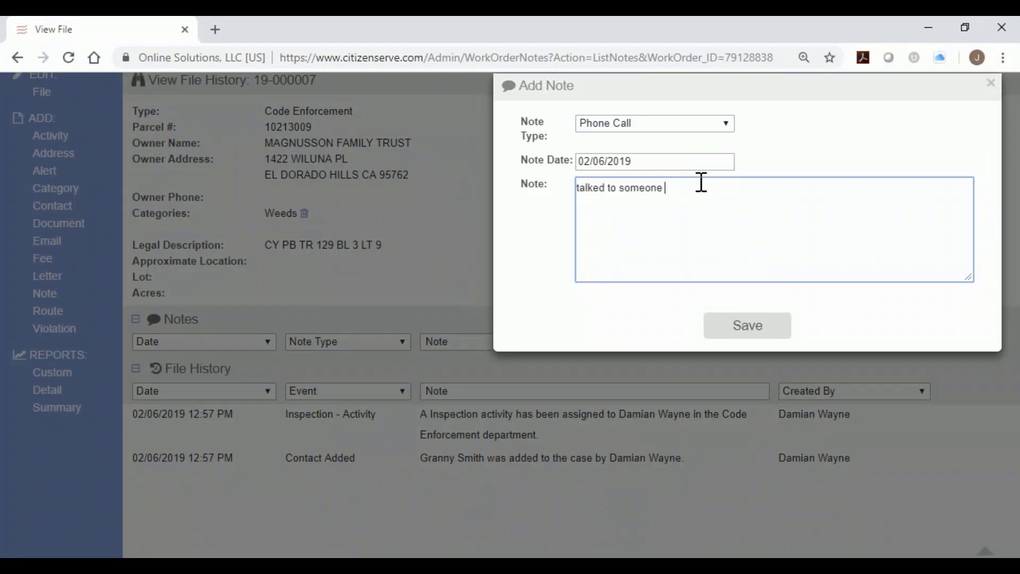
type("on the phone")
left_click(748, 325)
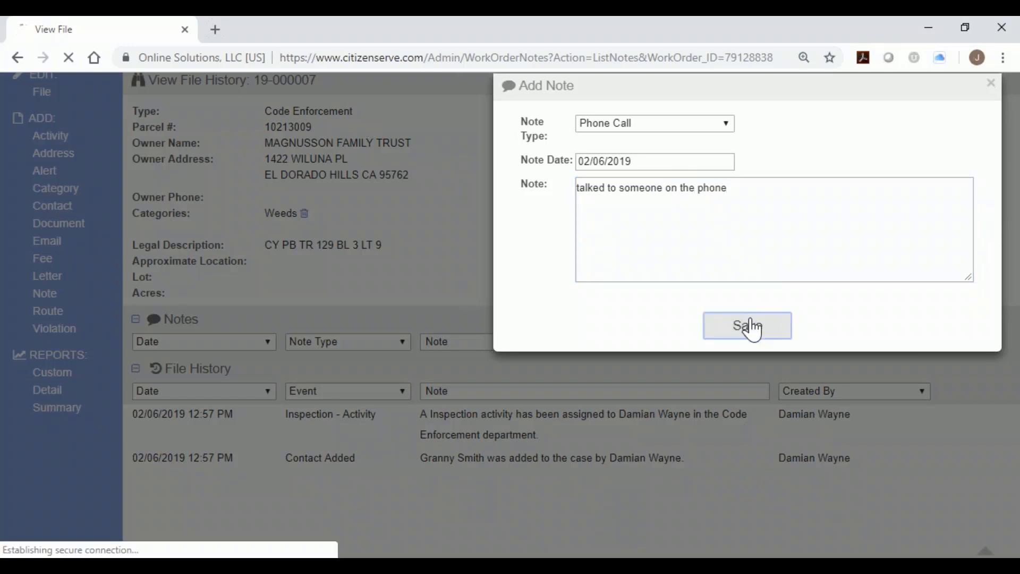
scroll(403, 333, "down", 5)
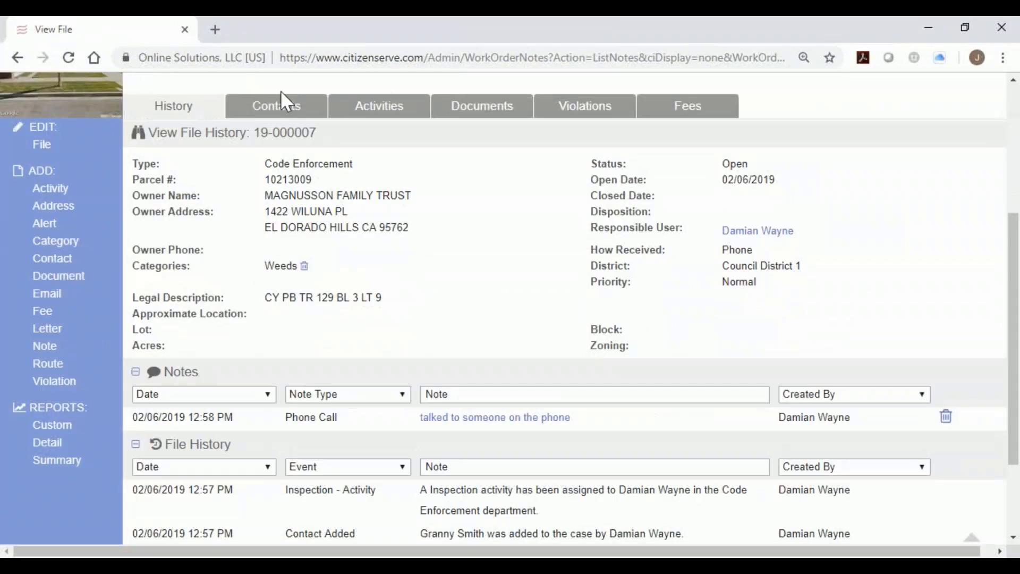
left_click(276, 106)
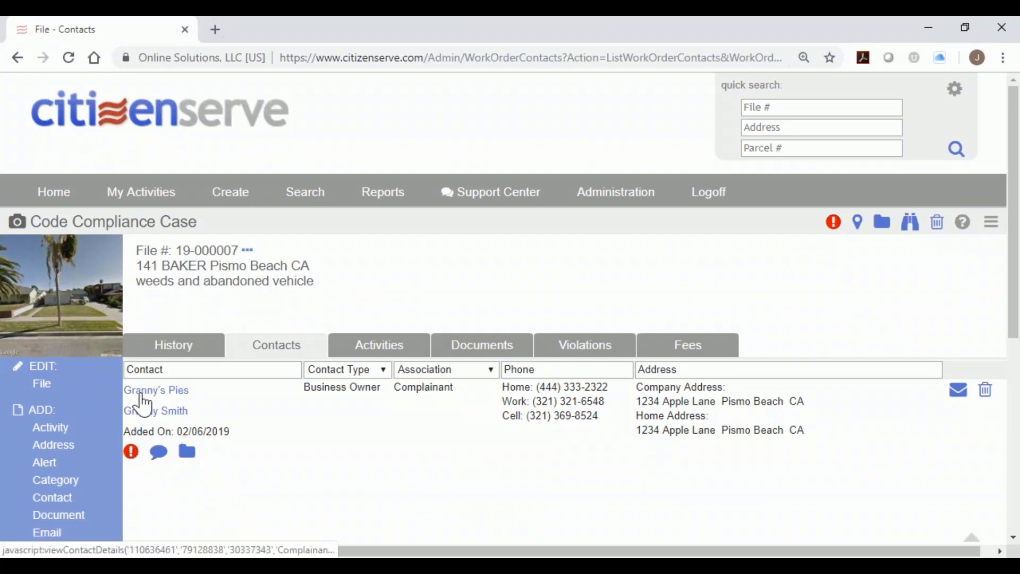
left_click(132, 452)
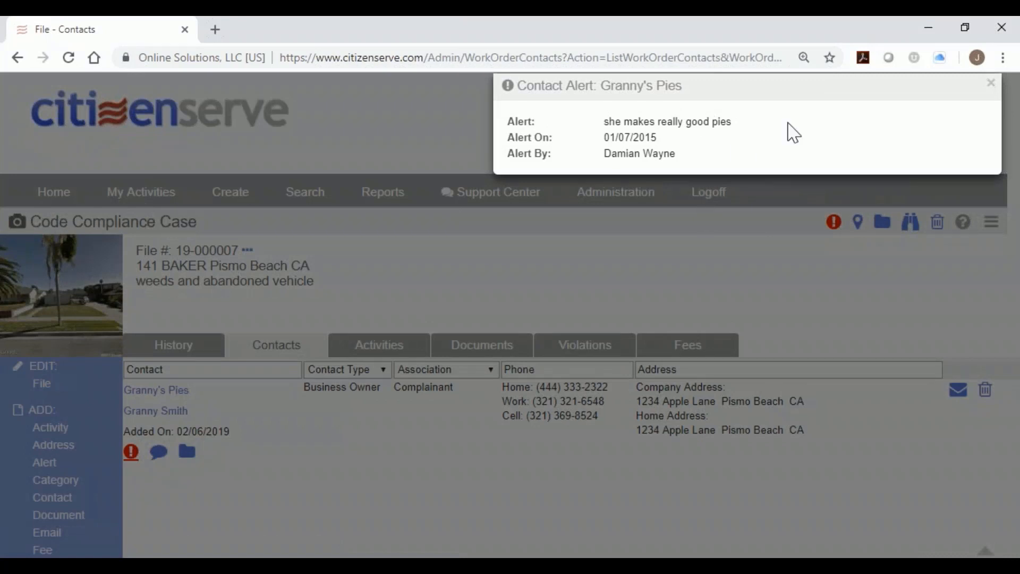
left_click(989, 85)
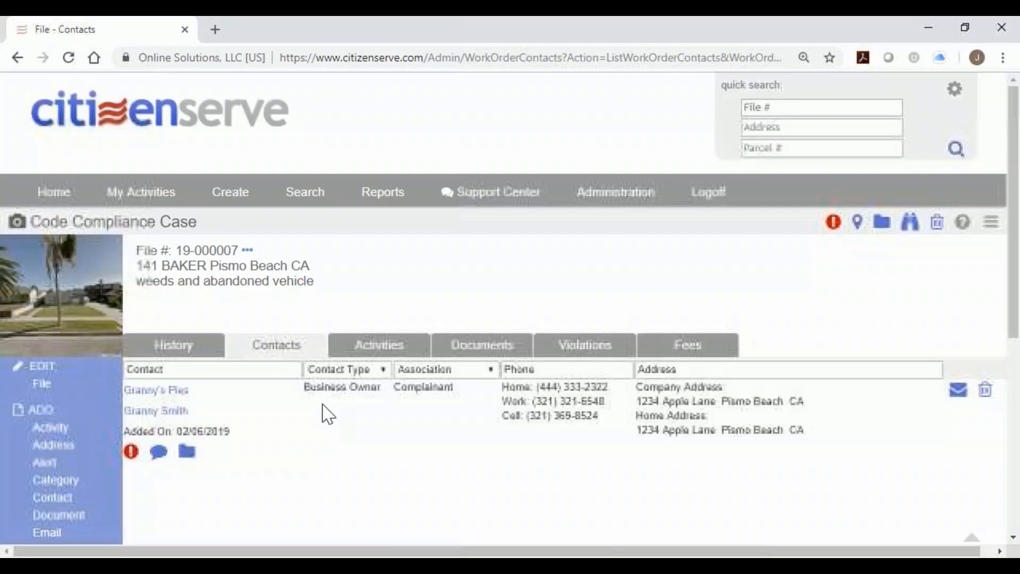
left_click(159, 453)
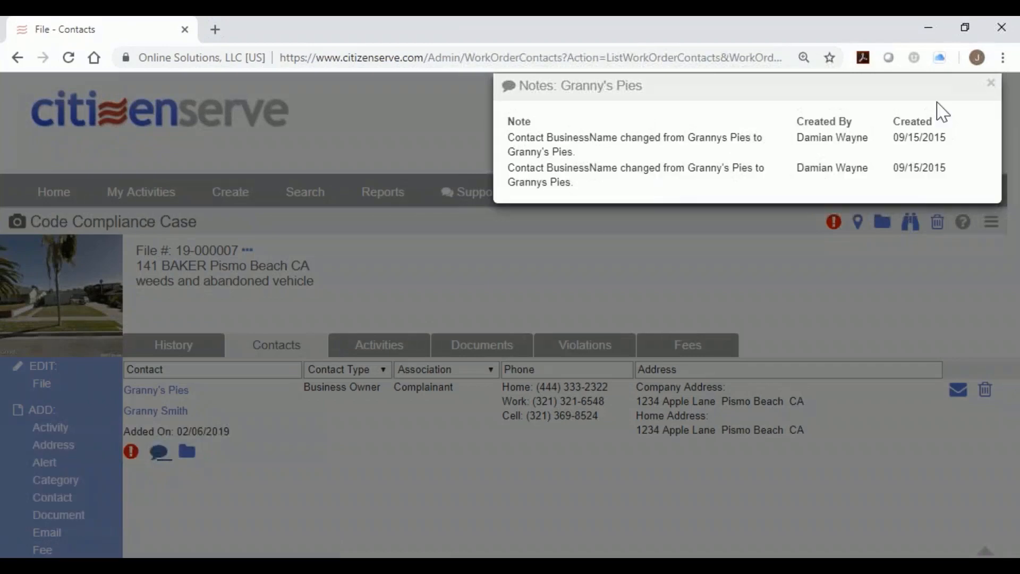
left_click(990, 83)
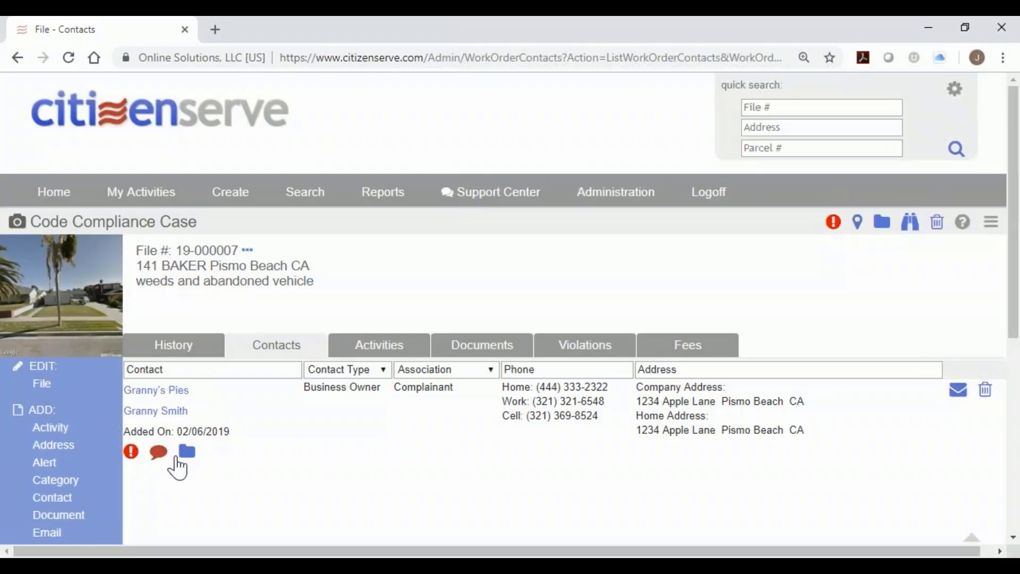
left_click(186, 452)
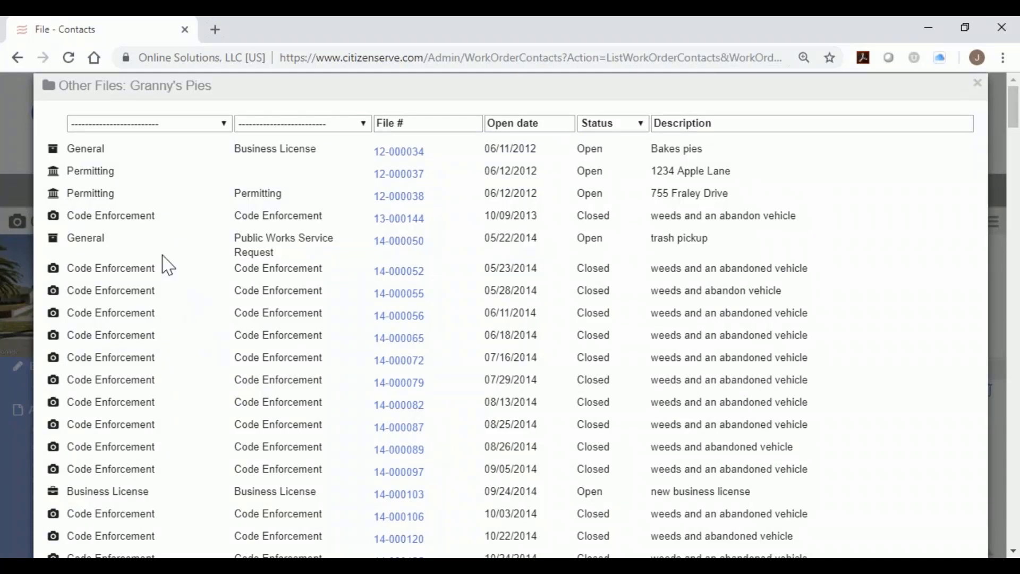
left_click(977, 85)
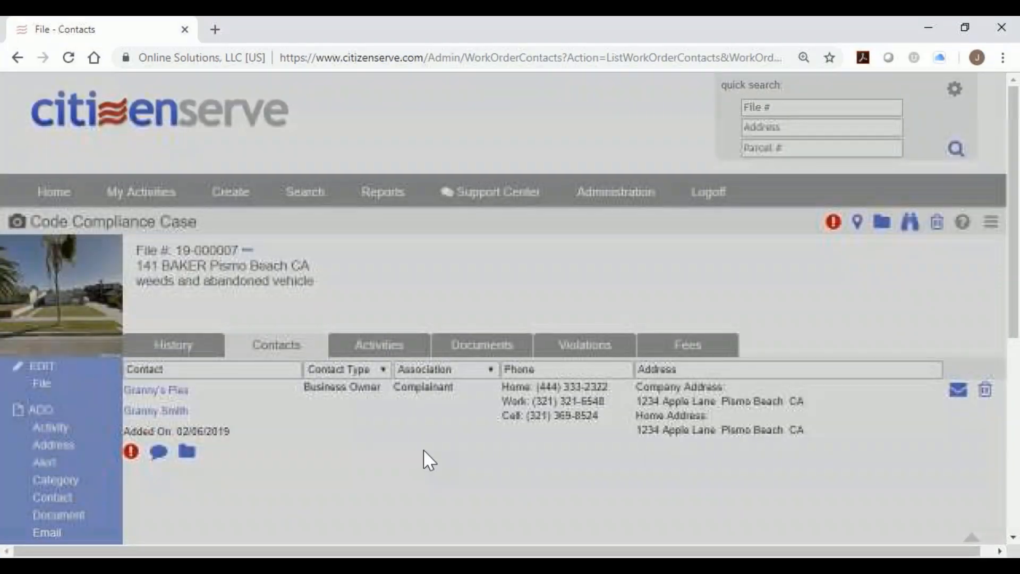
double_click(396, 389)
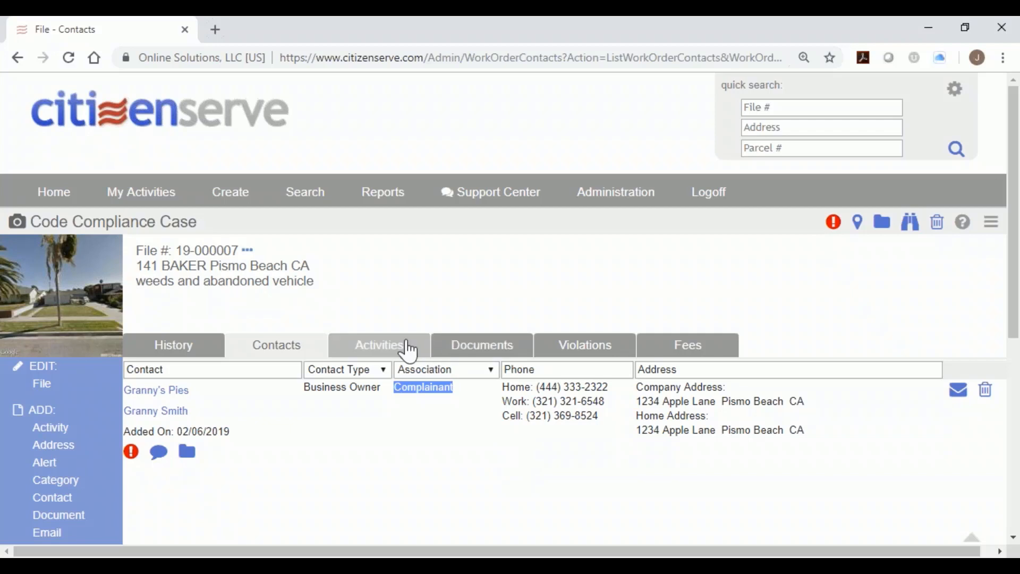
Check case 19-000007's Activities and Documents tabs, then return Home via the citizenserve logo.
left_click(383, 343)
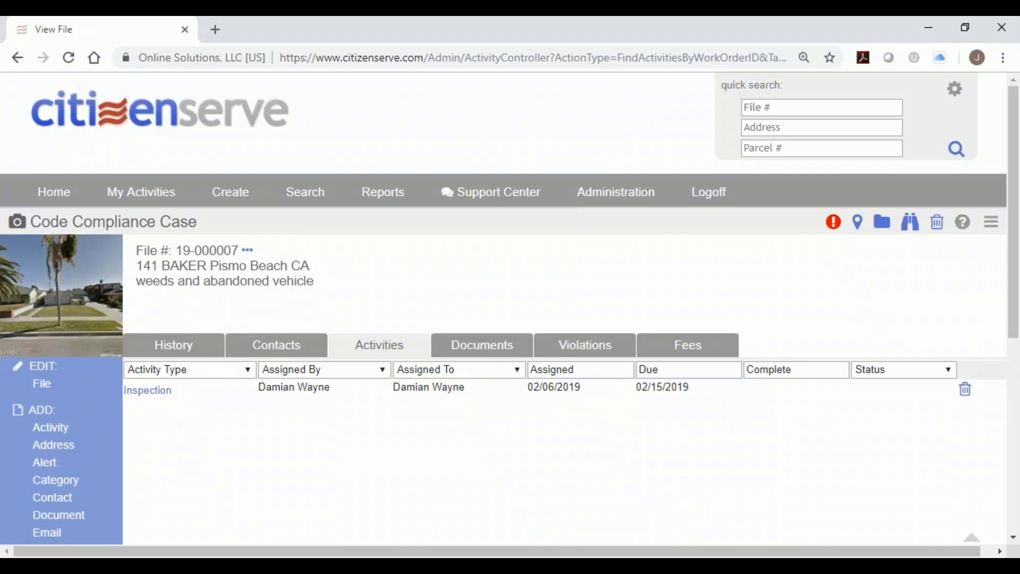
left_click(487, 359)
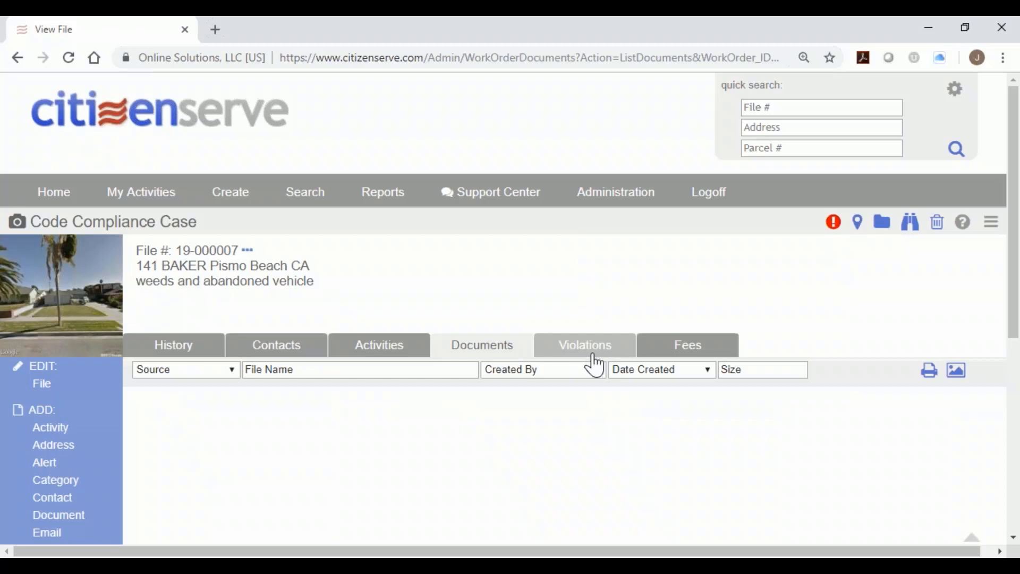
scroll(525, 463, "down", 1)
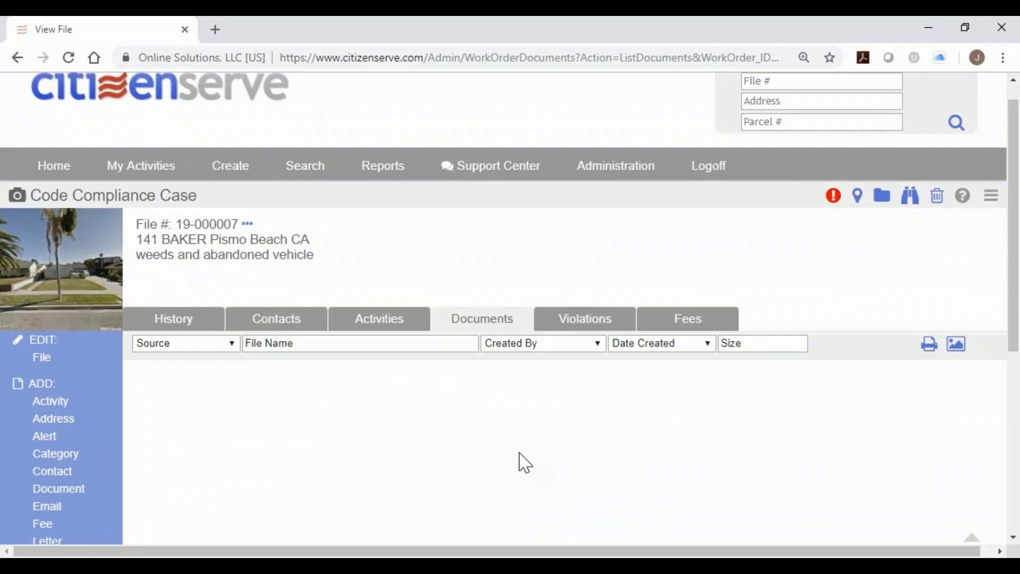
scroll(296, 443, "down", 4)
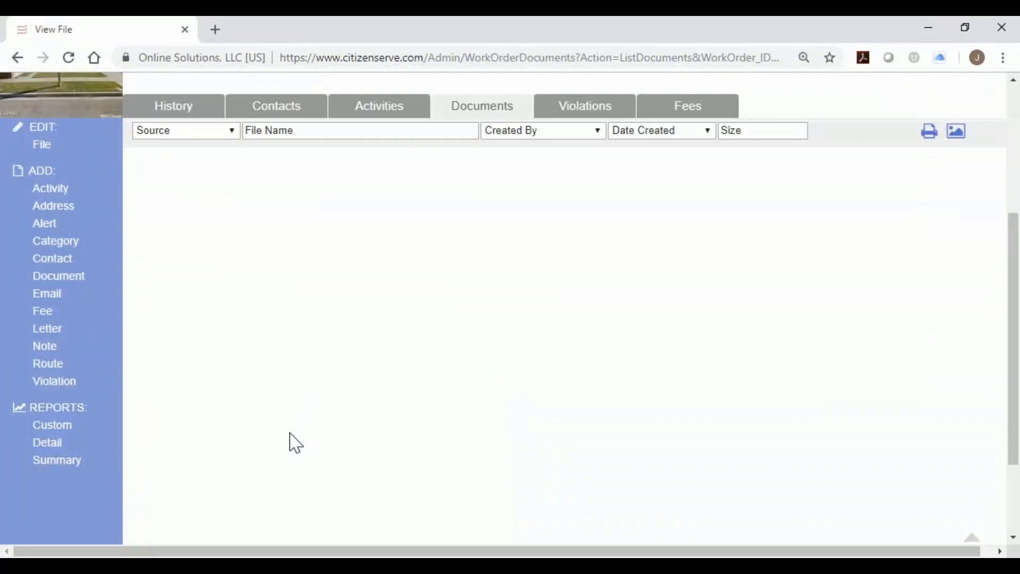
scroll(289, 439, "up", 5)
left_click(147, 129)
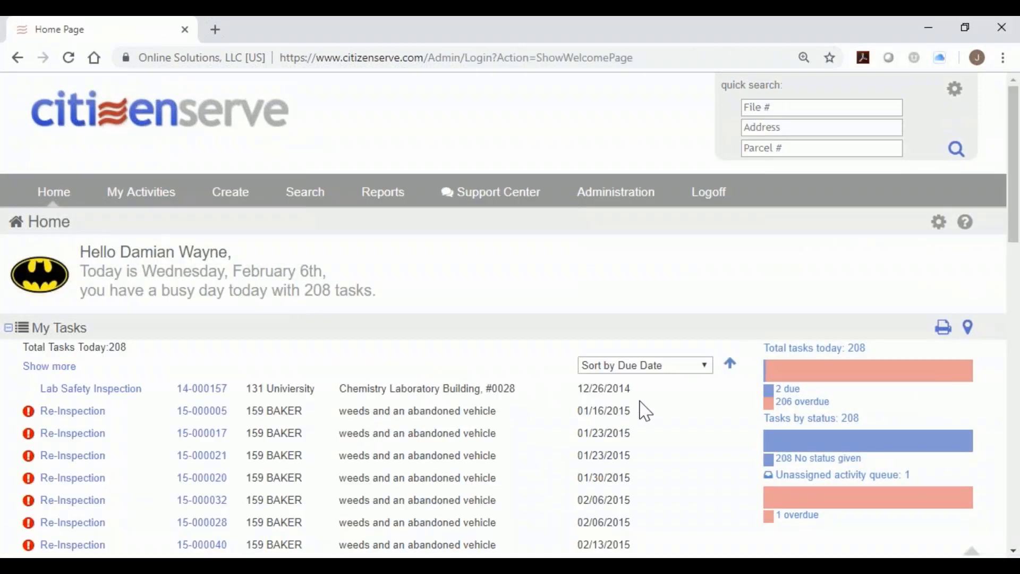
Reverse the due-date sort, open the 19-000007 Inspection task, and begin adding a violation.
left_click(730, 364)
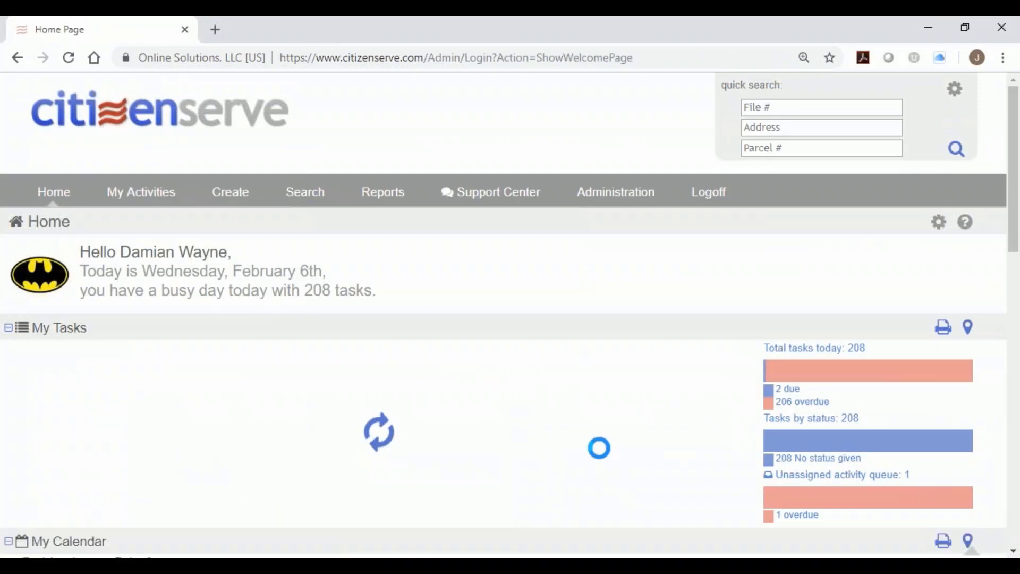
left_click_drag(555, 389, 626, 405)
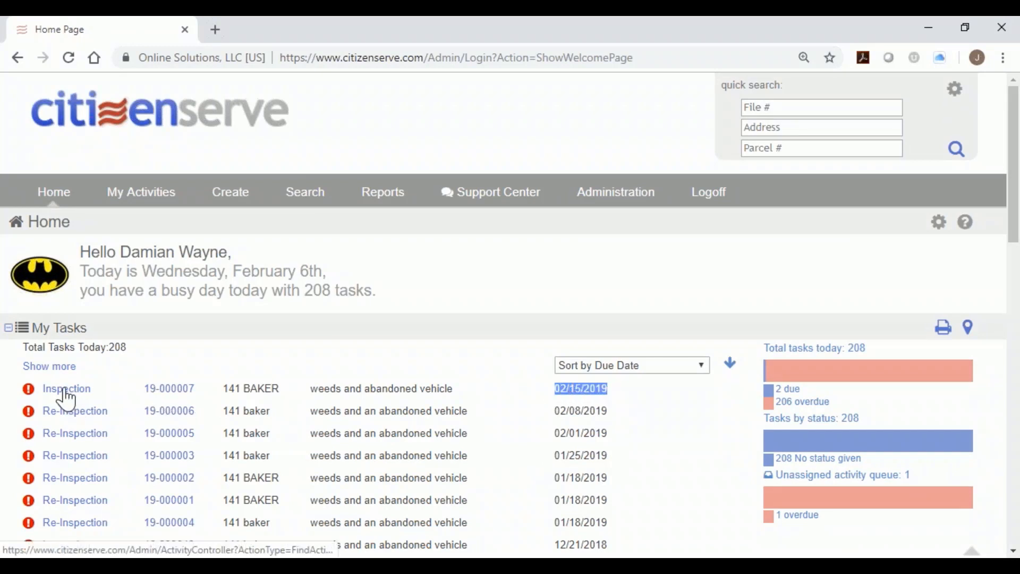
left_click(65, 392)
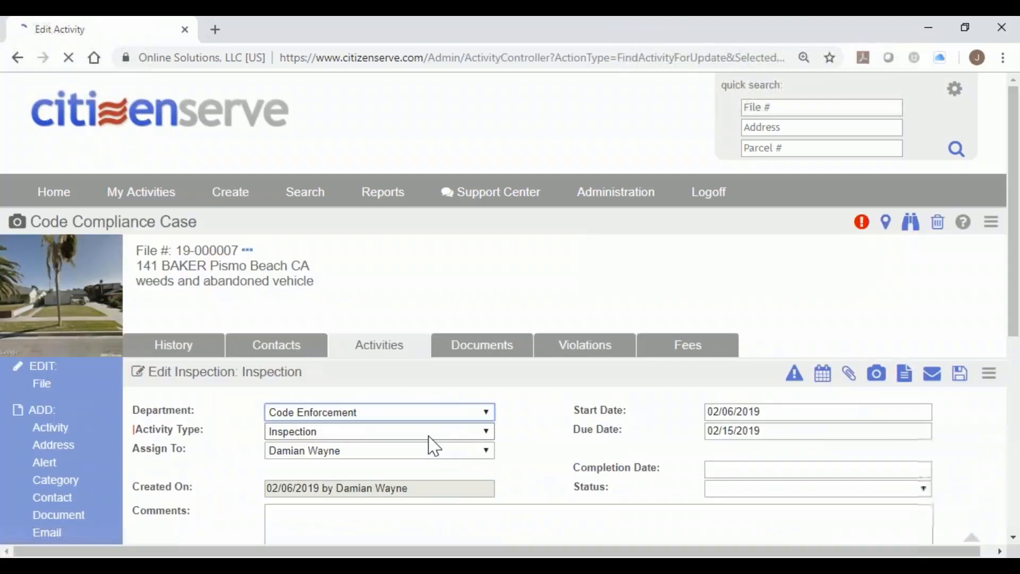
scroll(542, 438, "down", 1)
scroll(537, 439, "down", 1)
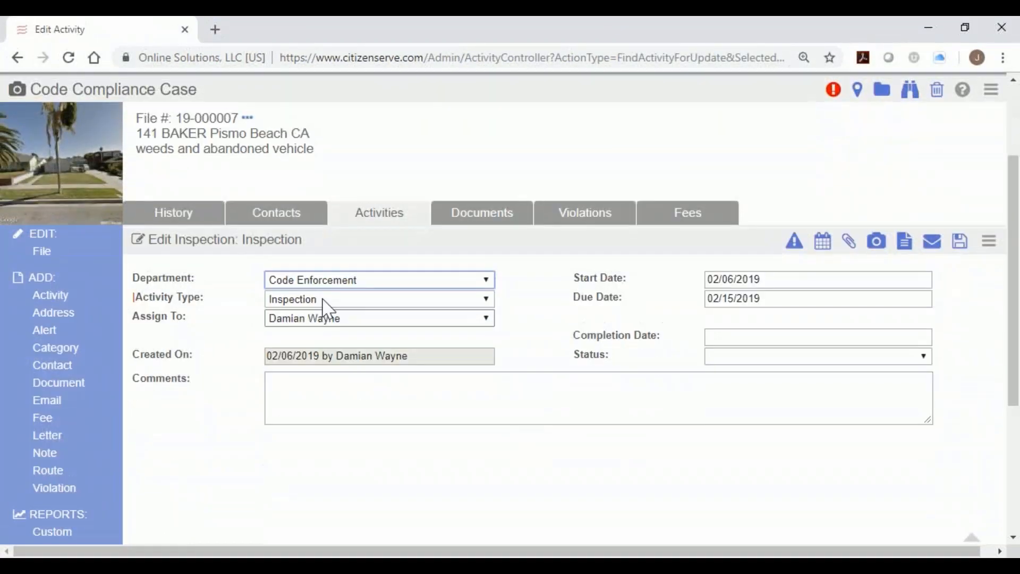
left_click(67, 494)
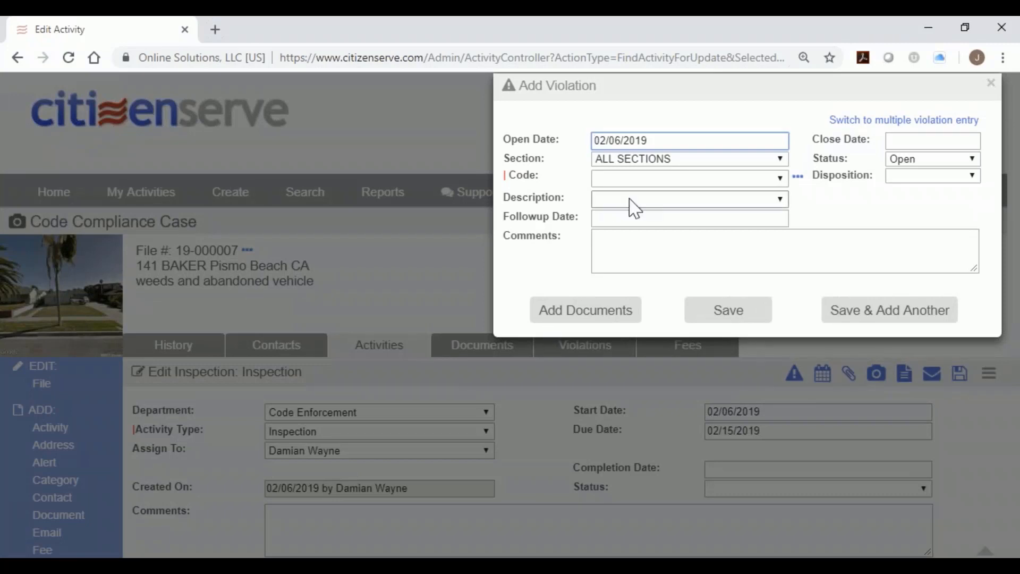
Choose Weeds as the description, then try code 38-92.3 and review its details.
left_click(650, 201)
left_click_drag(891, 279, 893, 365)
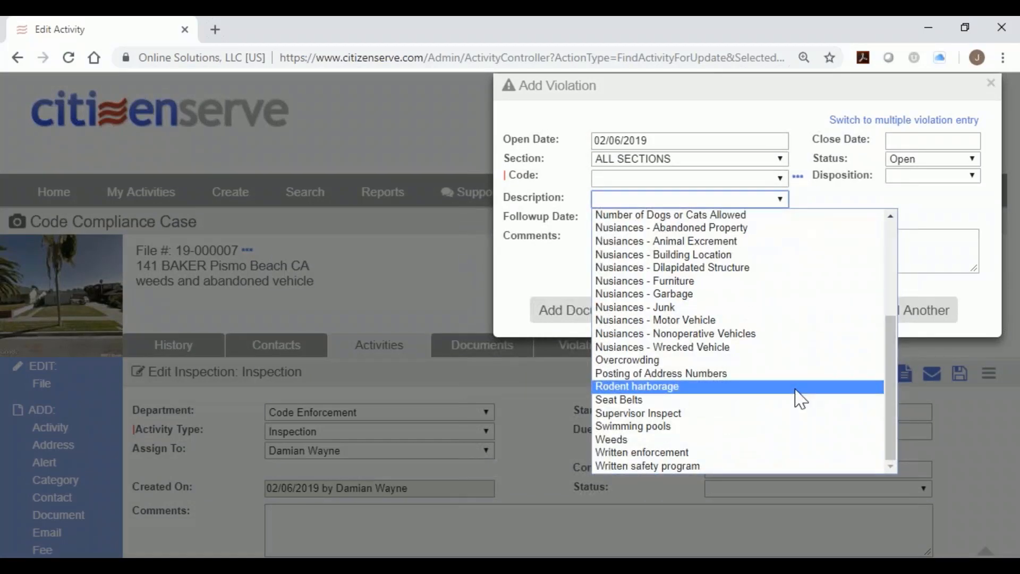
left_click(743, 440)
left_click(699, 180)
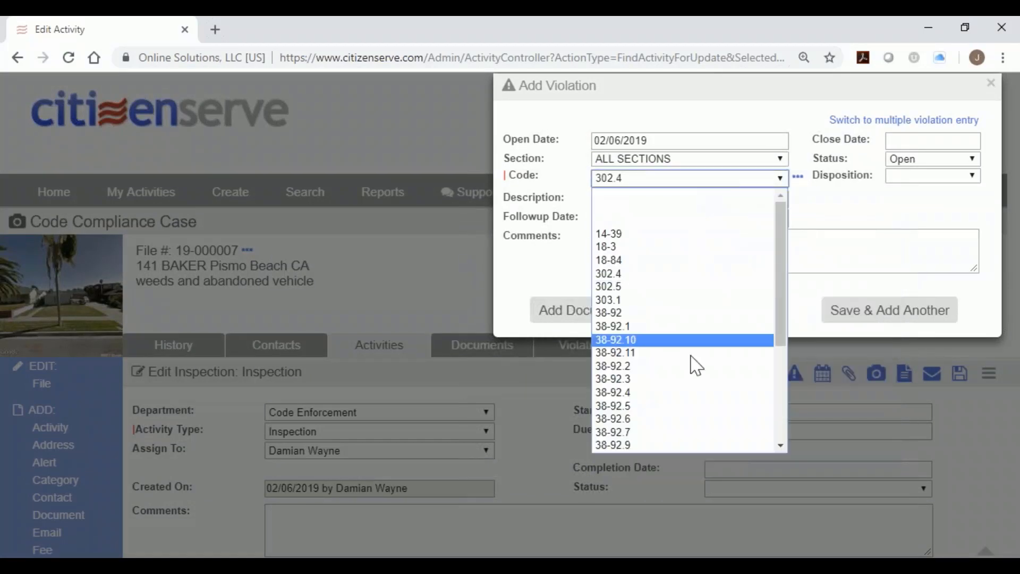
left_click(691, 373)
left_click(797, 176)
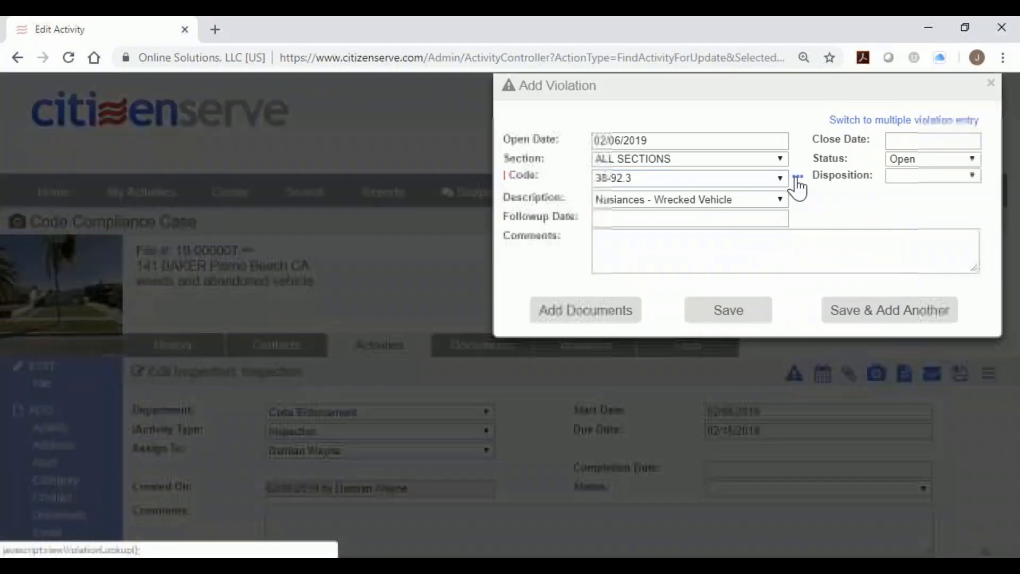
left_click_drag(505, 159, 886, 191)
left_click(990, 84)
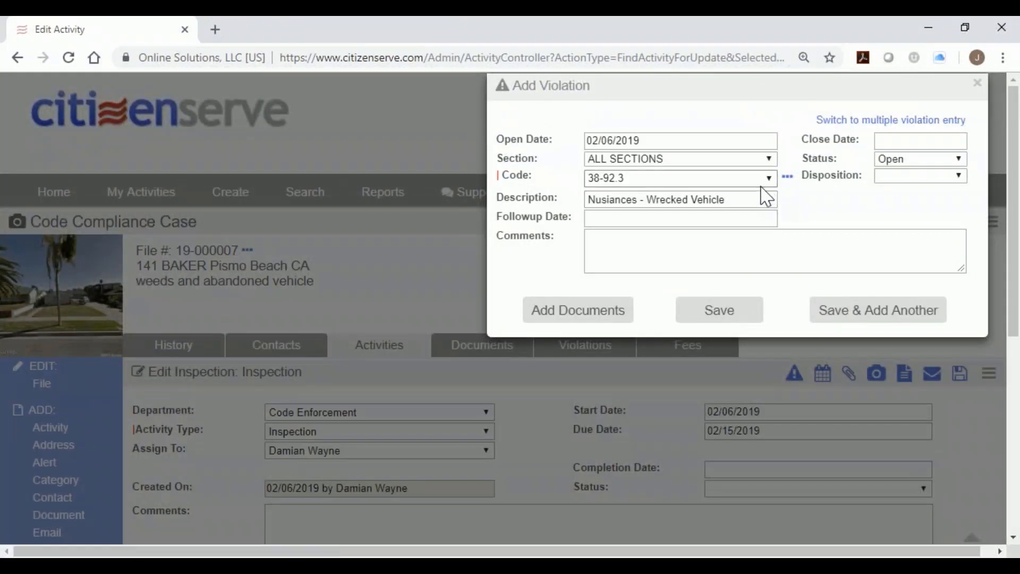
Reselect Weeds so the code is 302.4, and open then close the follow-up date calendar.
left_click(767, 198)
scroll(707, 457, "down", 3)
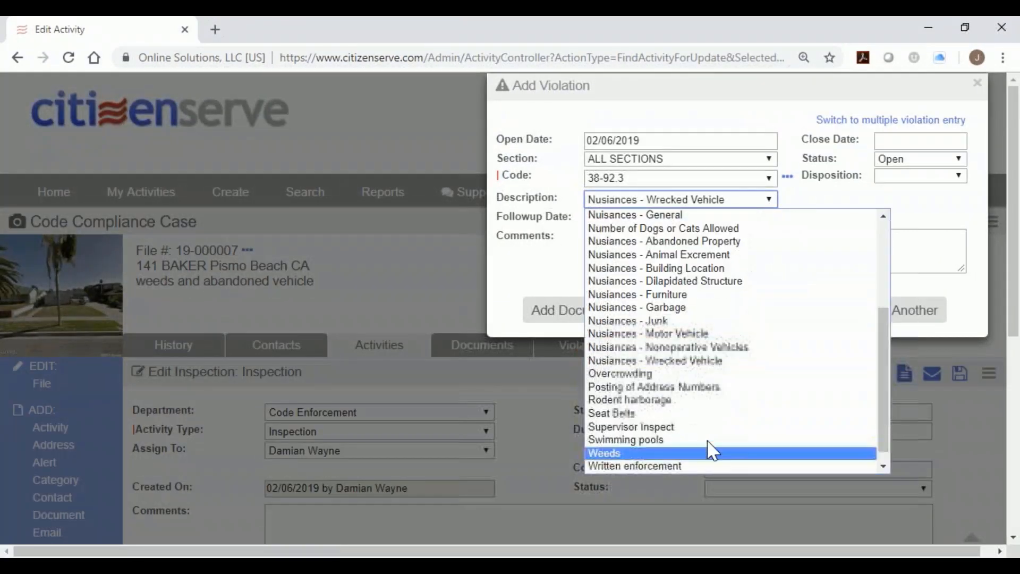
left_click(718, 440)
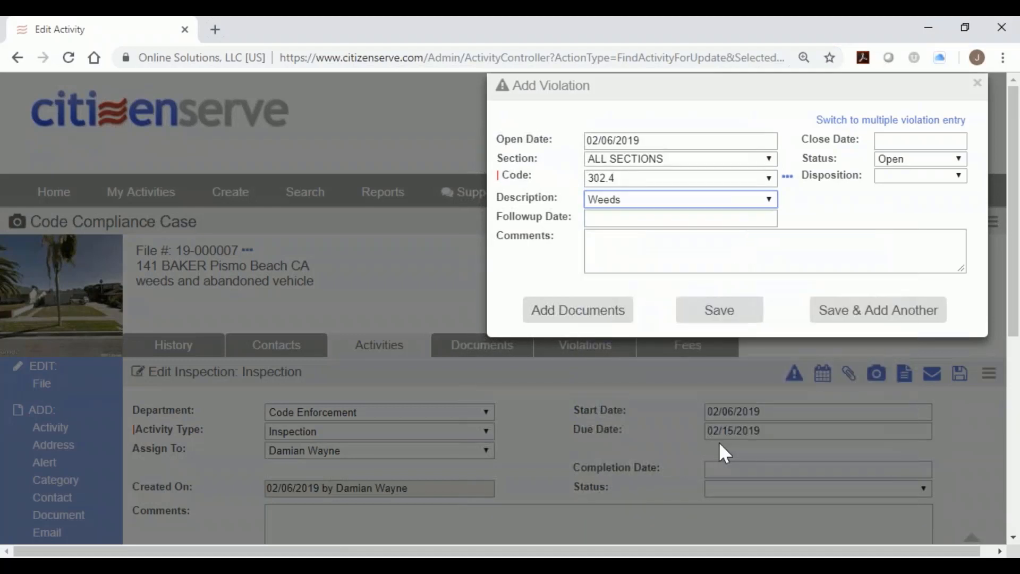
left_click(695, 220)
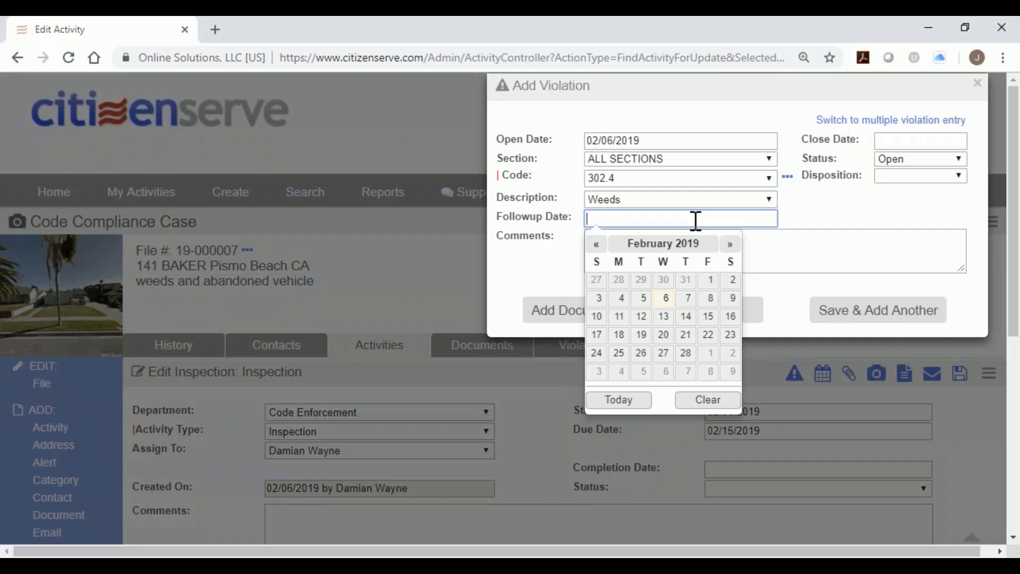
left_click(851, 237)
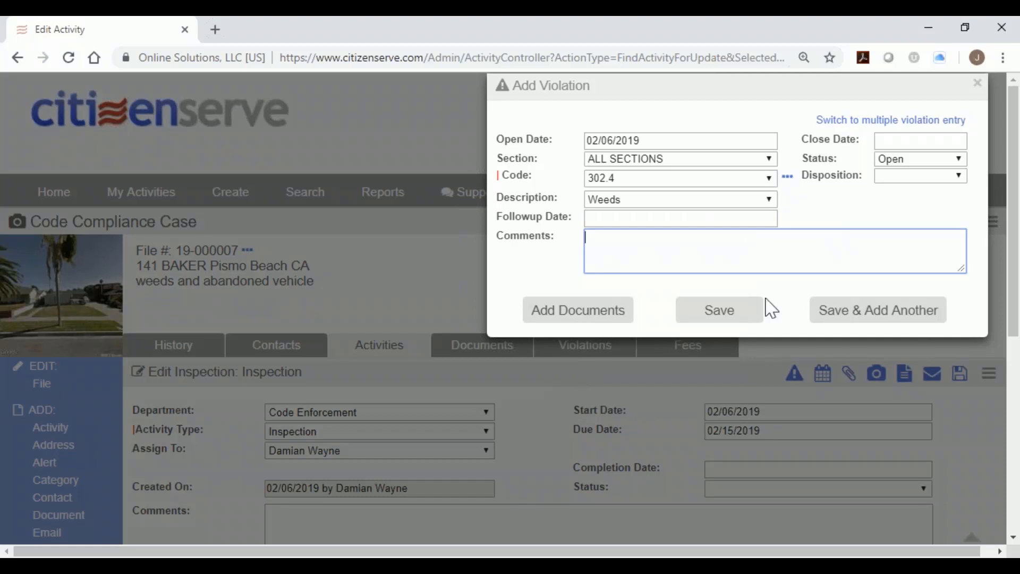
Attach DSC01516[1].jpg, junk in yard.jpg and grafitti on boat.GIF to the violation.
left_click(578, 313)
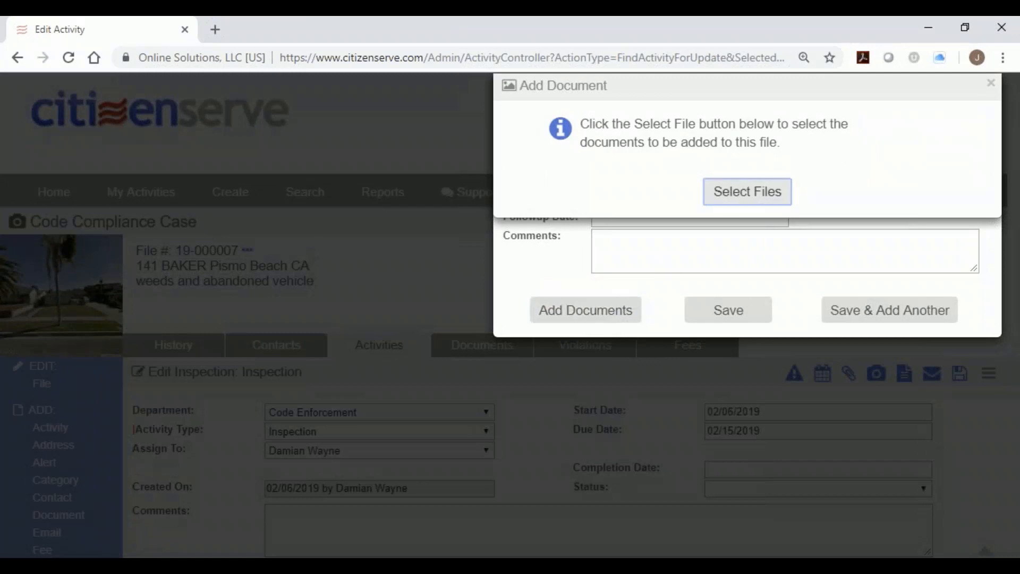
left_click(738, 192)
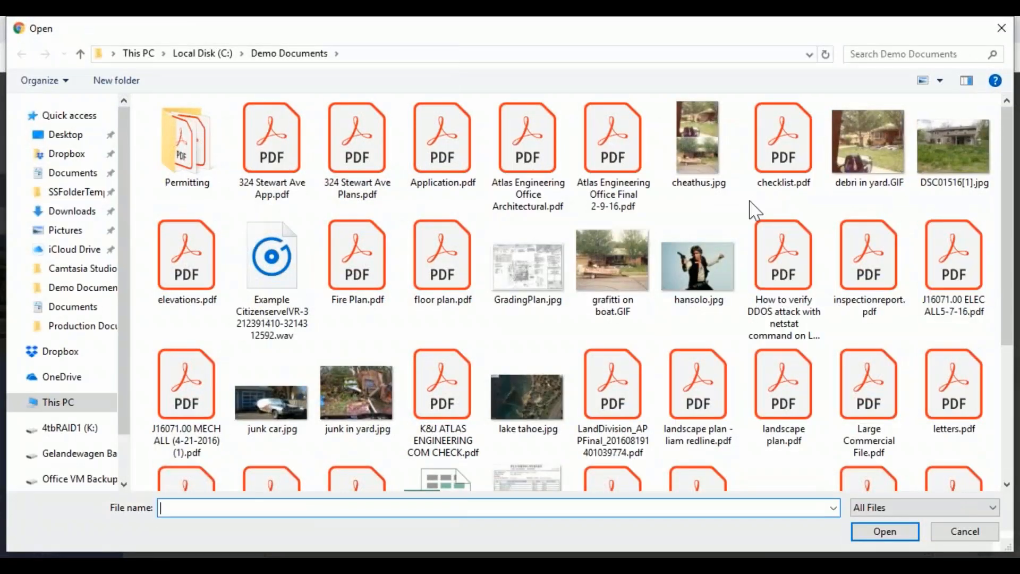
left_click(980, 147)
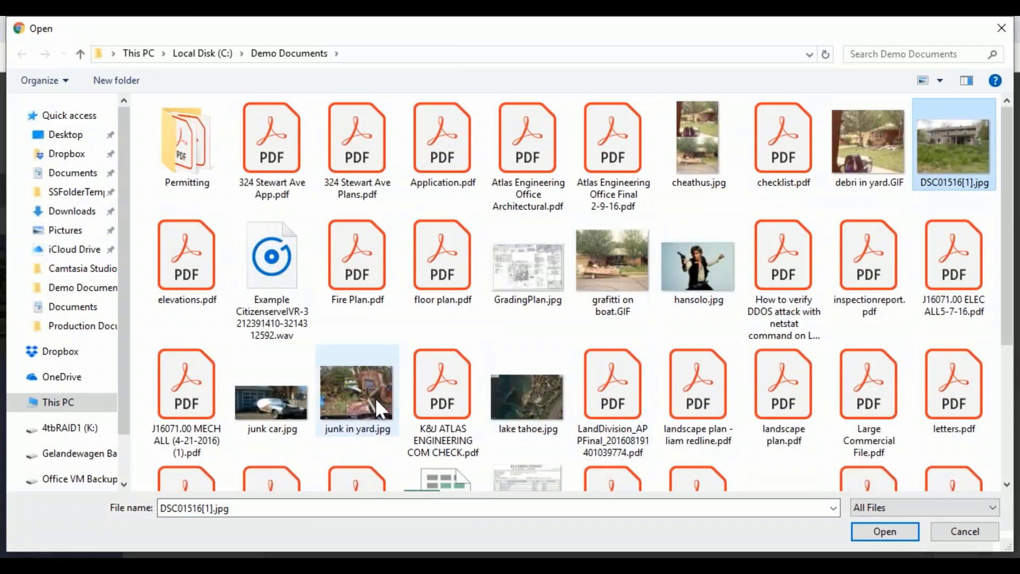
left_click(356, 400, "ctrl")
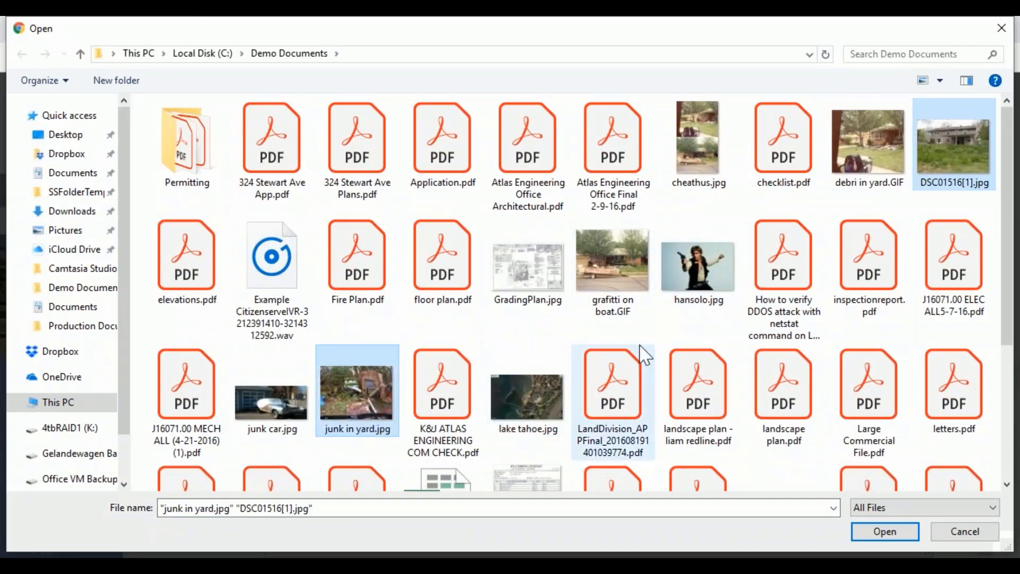
left_click(627, 279, "ctrl")
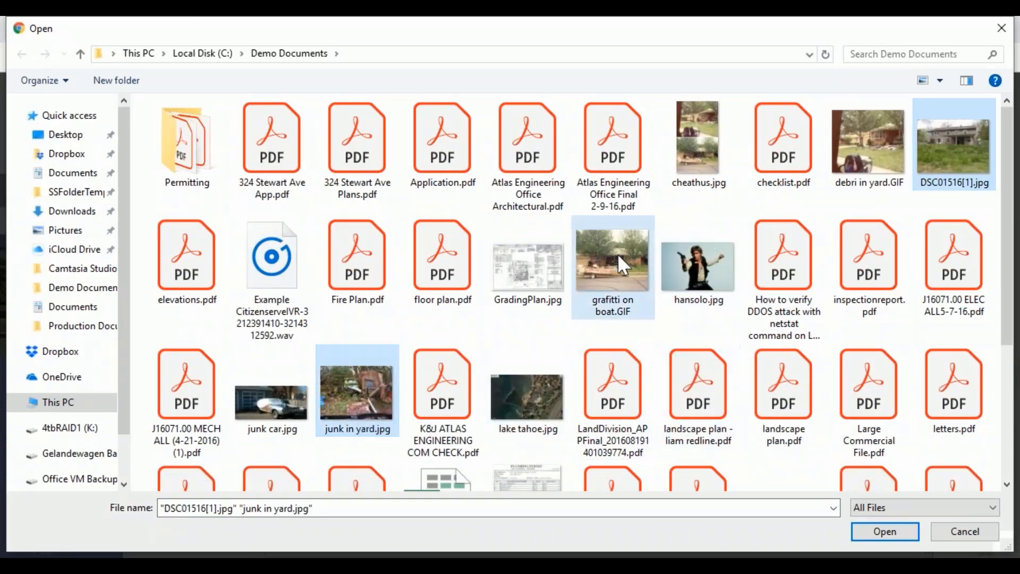
left_click(872, 538)
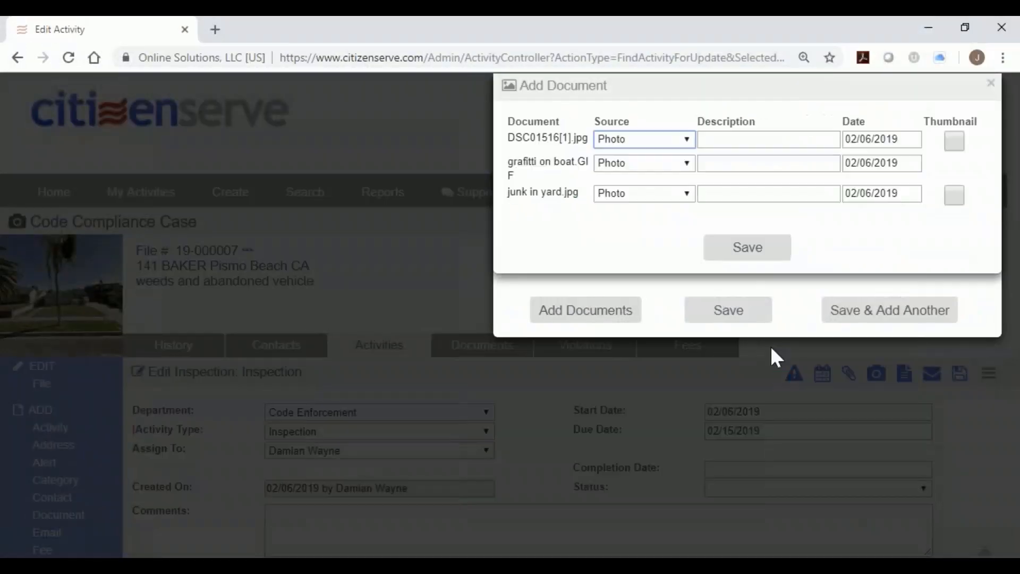
Describe the first photo as 'weeds' and save the attached photos.
left_click(718, 138)
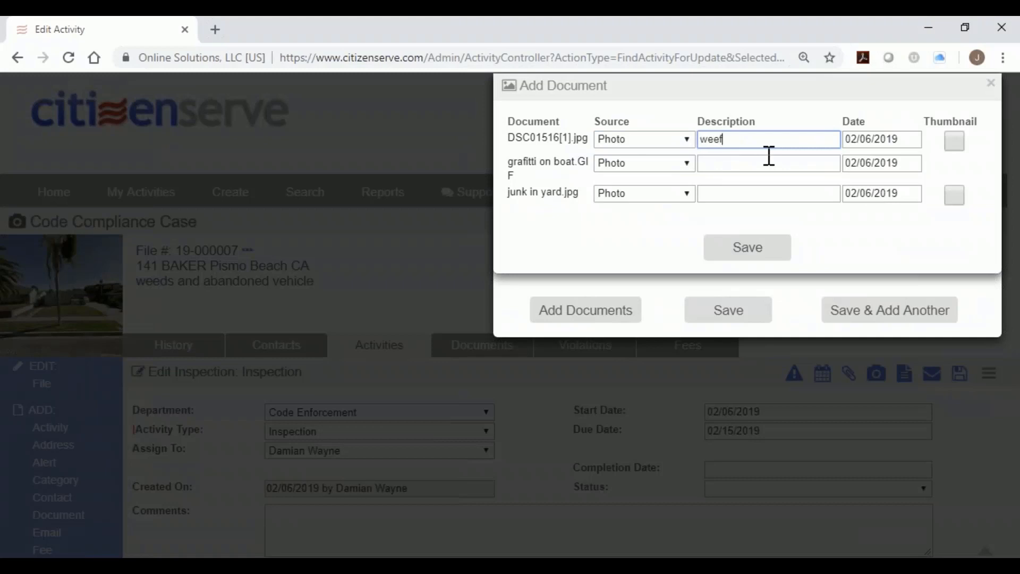
type("weef")
key("BackSpace")
type("ds")
left_click(757, 257)
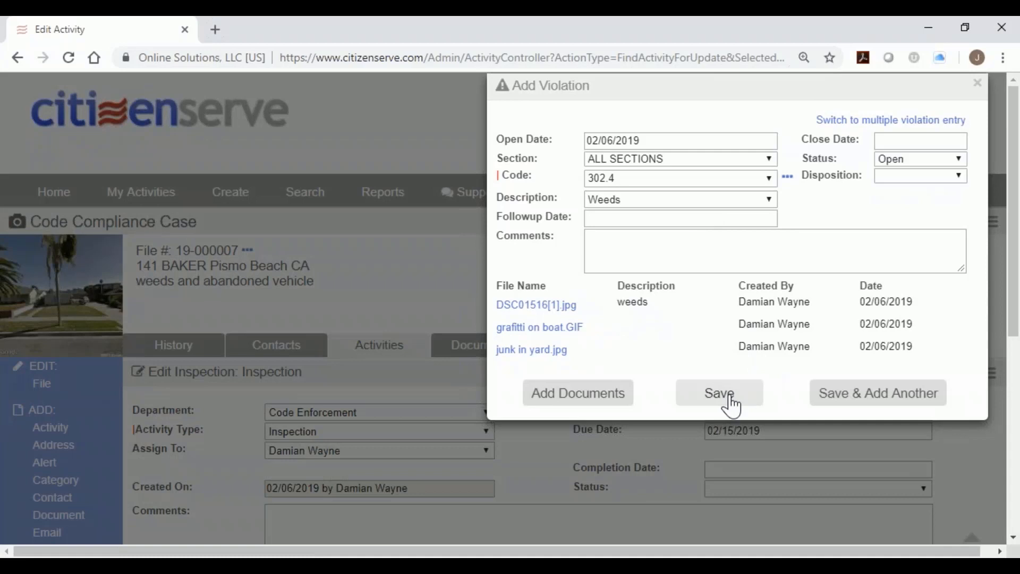
Save Weeds and start a Nonoperative Vehicles violation commented 'homeowner needs to move car to rear of property'.
left_click(835, 407)
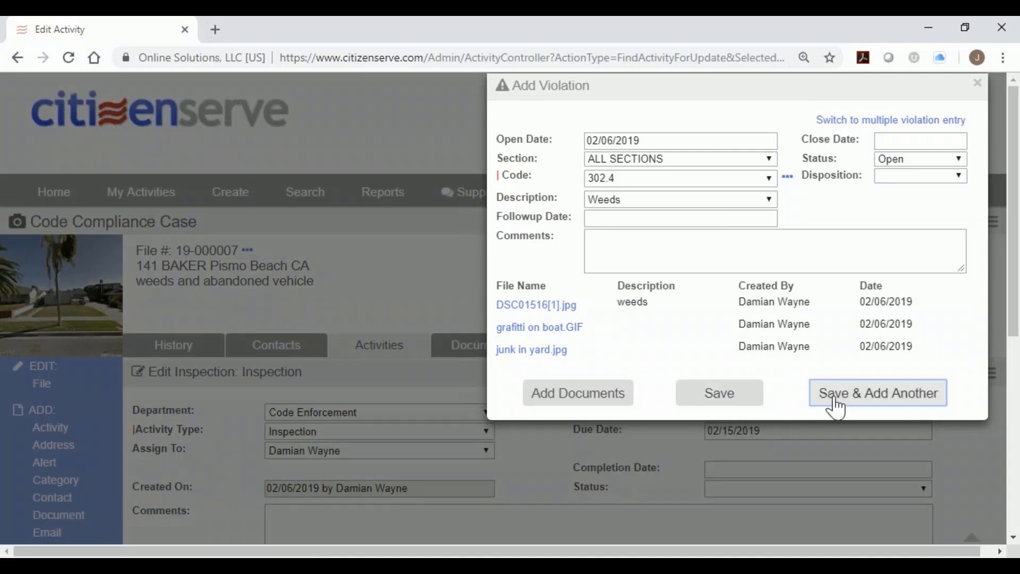
left_click(732, 202)
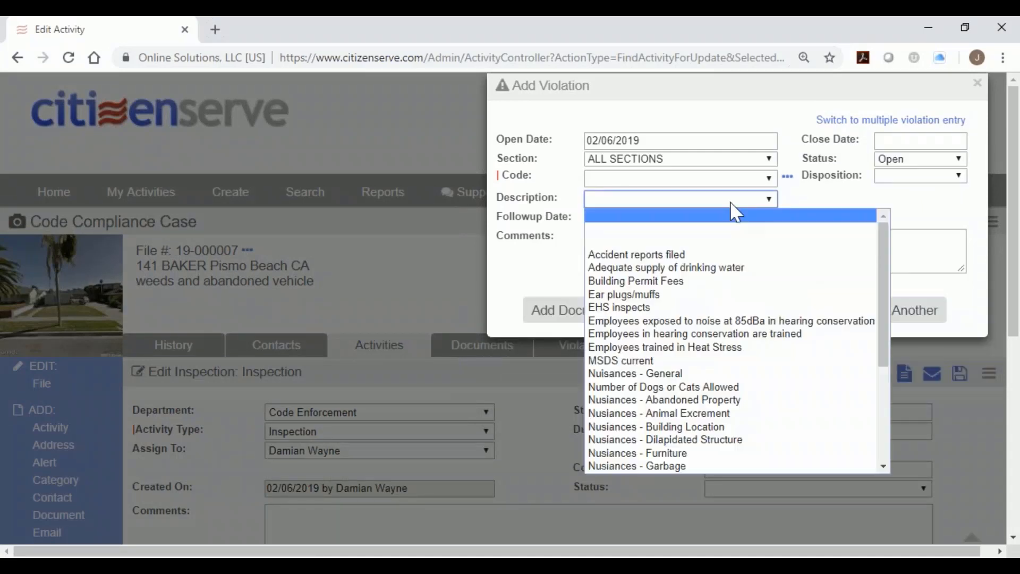
scroll(797, 369, "down", 4)
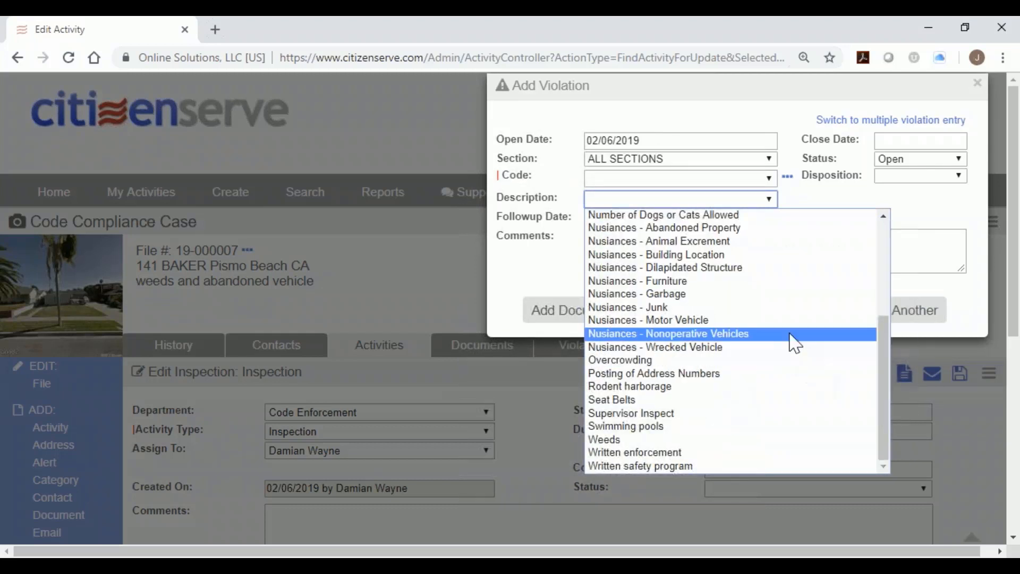
left_click(789, 334)
left_click(778, 249)
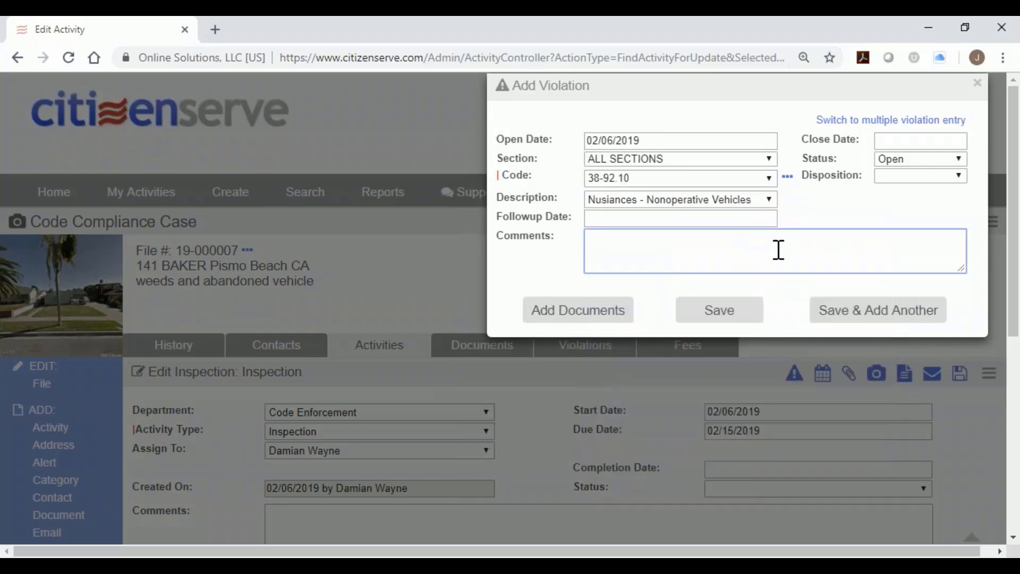
type("homeowner needs to move c")
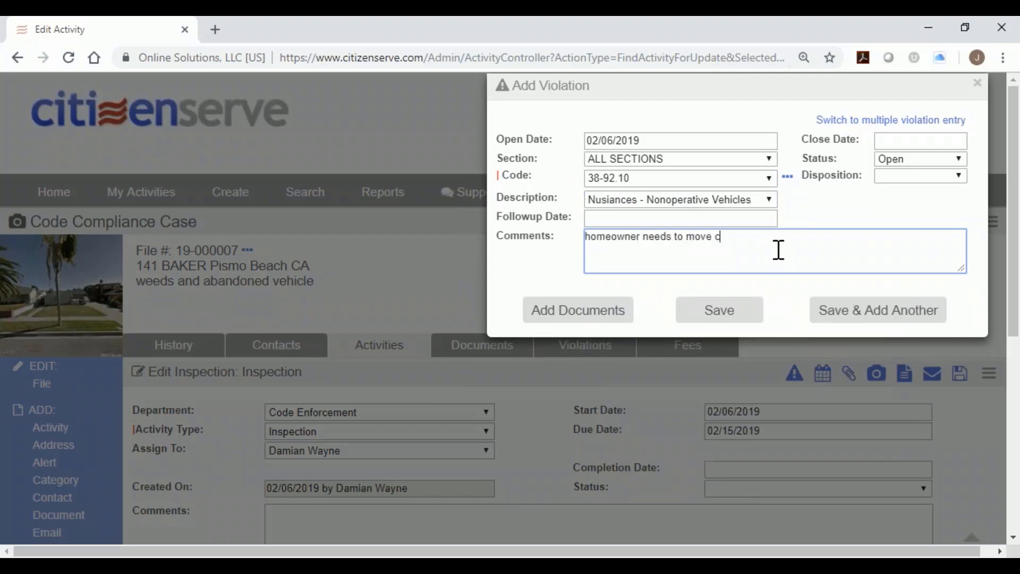
type("ar to rear of property")
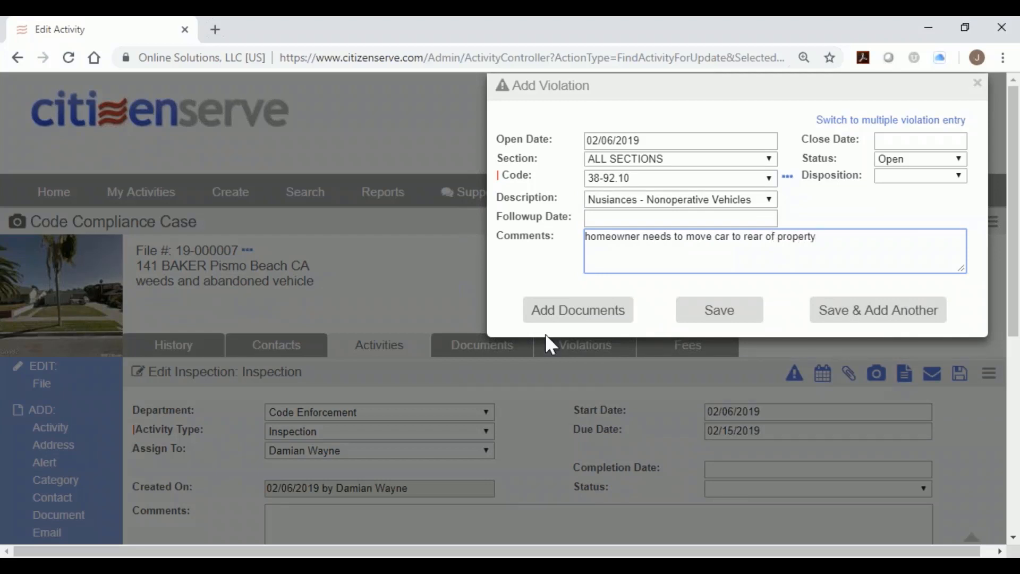
left_click(553, 314)
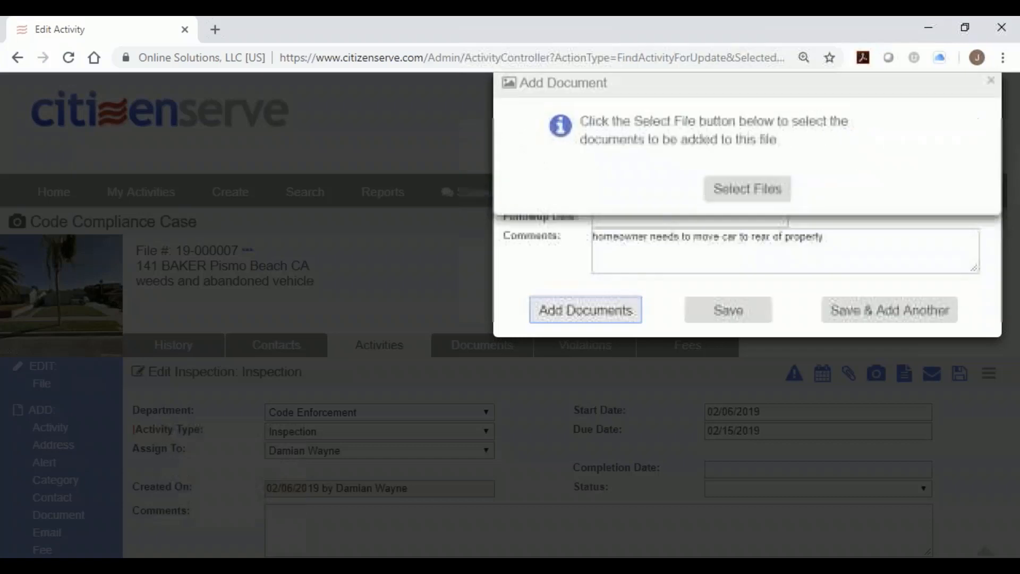
Upload junk car.jpg to the Nonoperative Vehicles violation, then save the violation.
left_click(726, 196)
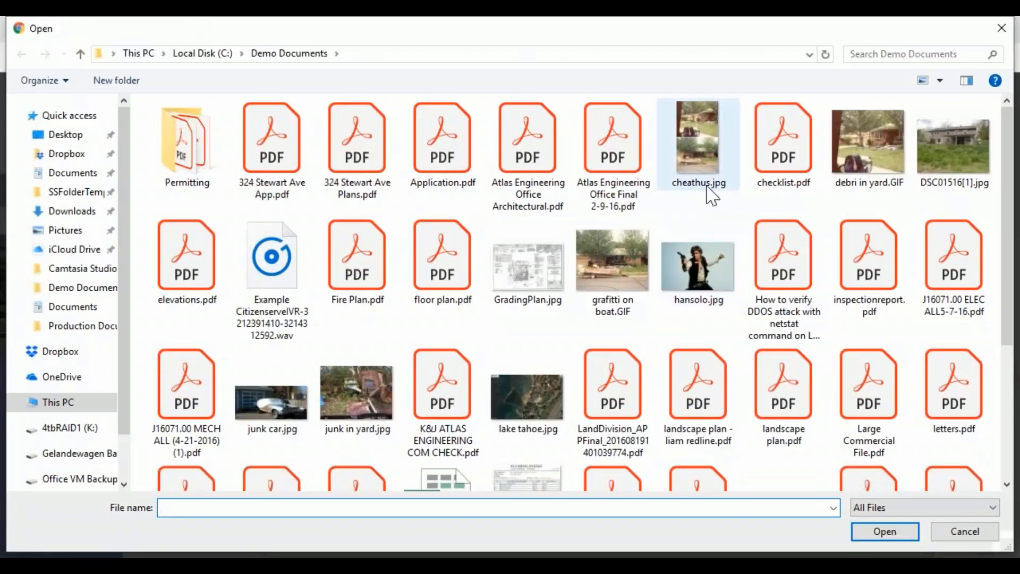
left_click(259, 410)
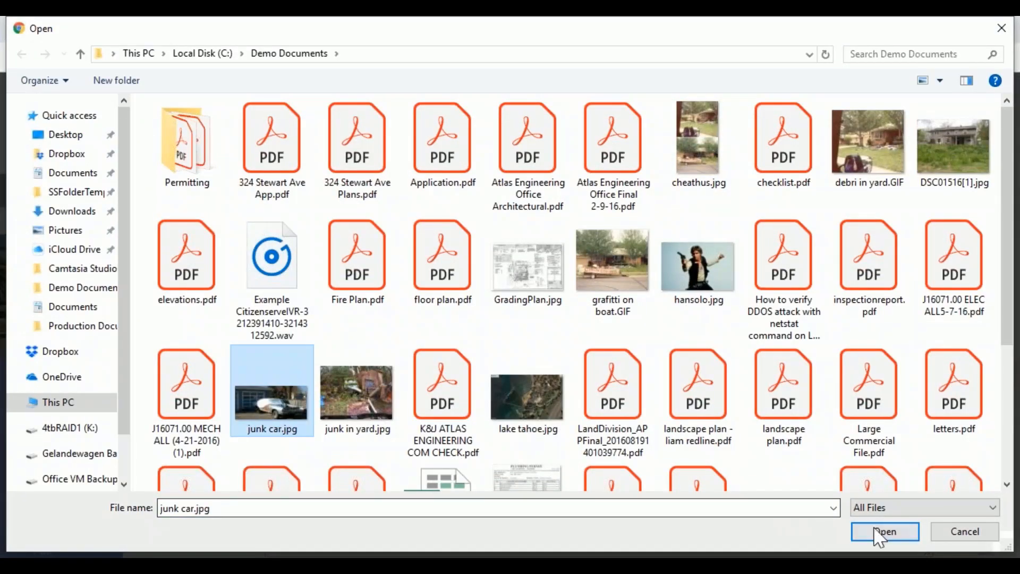
left_click(876, 536)
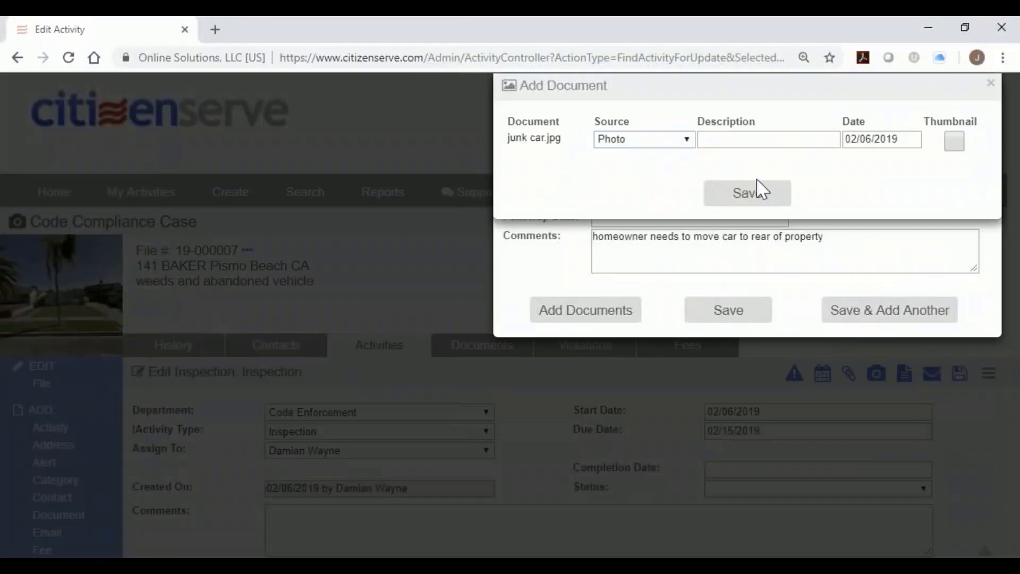
left_click(758, 193)
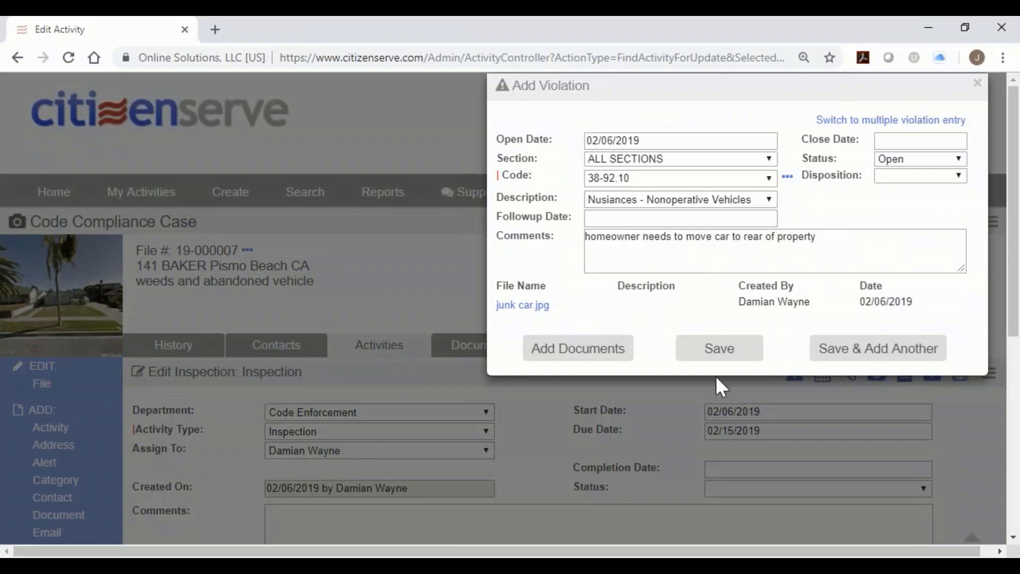
left_click(719, 348)
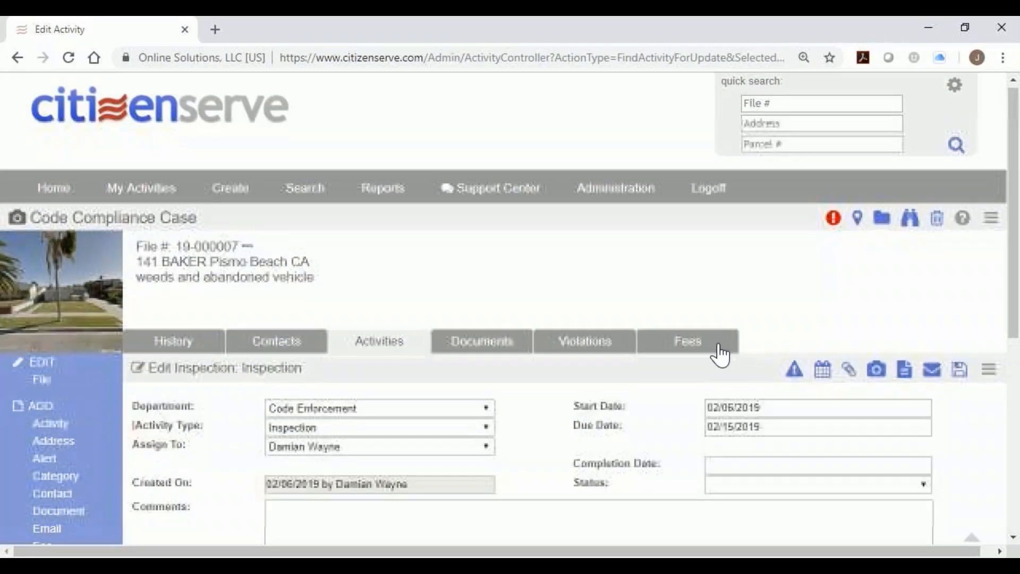
Open and dismiss the Add Letter dialog, then view the case's four attached photos under Documents.
scroll(721, 355, "down", 1)
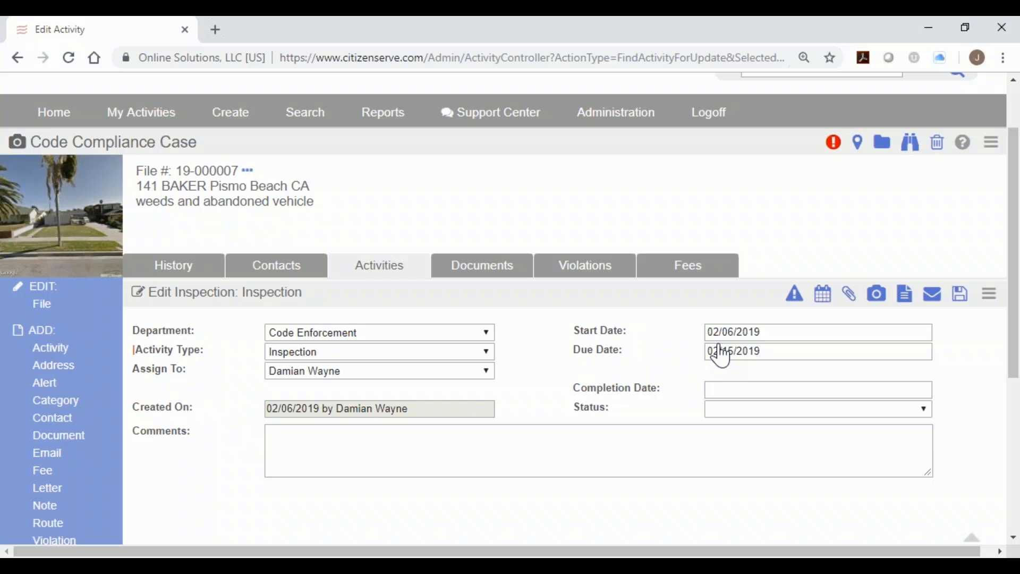
scroll(473, 388, "down", 1)
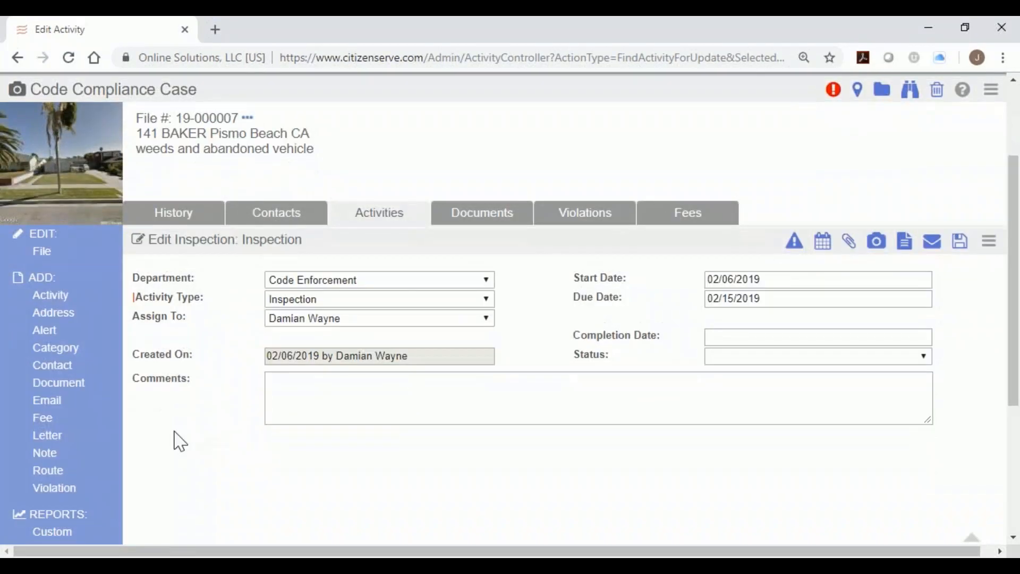
left_click(47, 435)
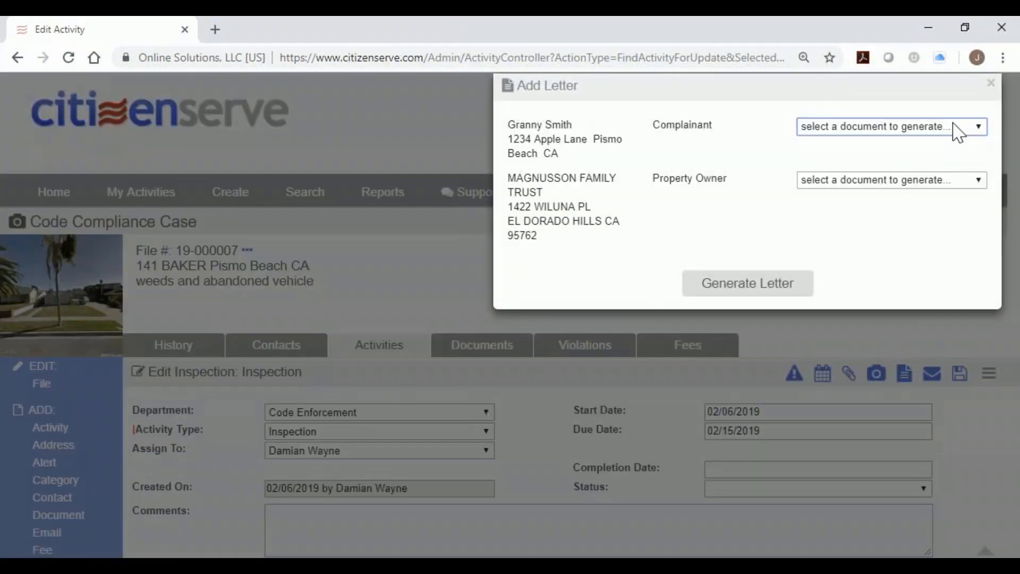
left_click(990, 84)
left_click(506, 355)
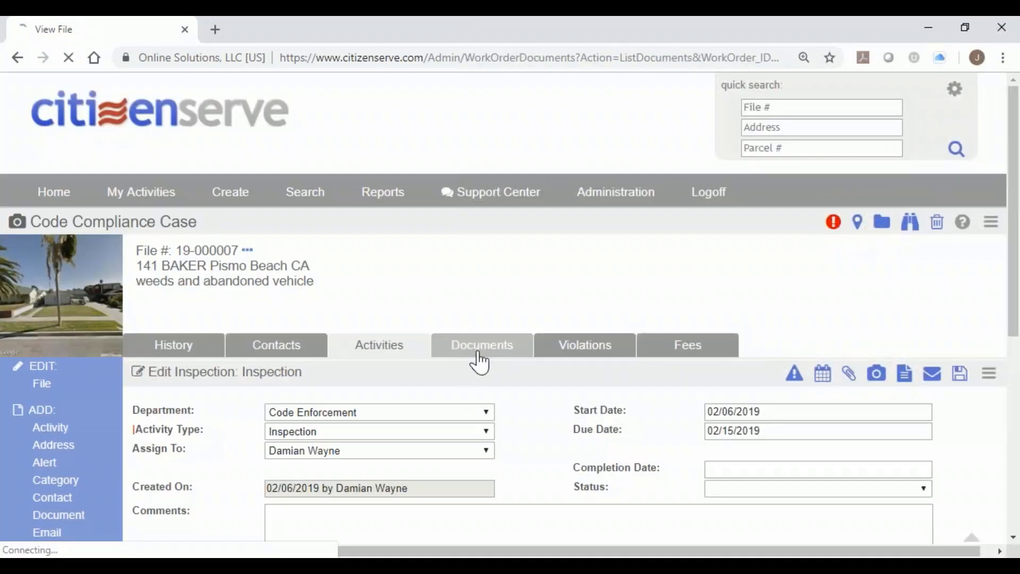
scroll(512, 364, "down", 2)
Switch the documents list to thumbnails and open DSC01516[1].jpg in Document Markup.
left_click(956, 264)
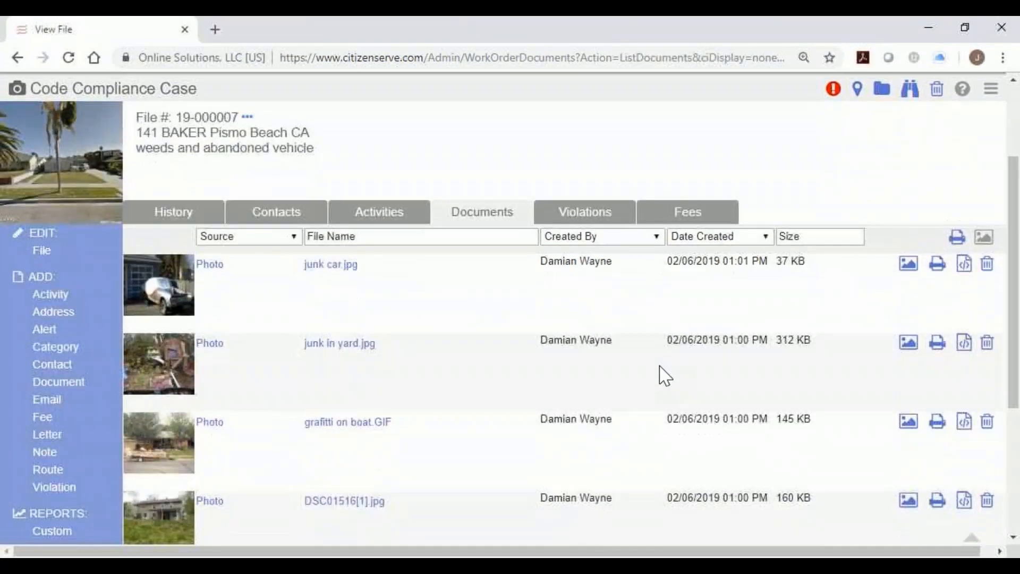
scroll(664, 376, "down", 1)
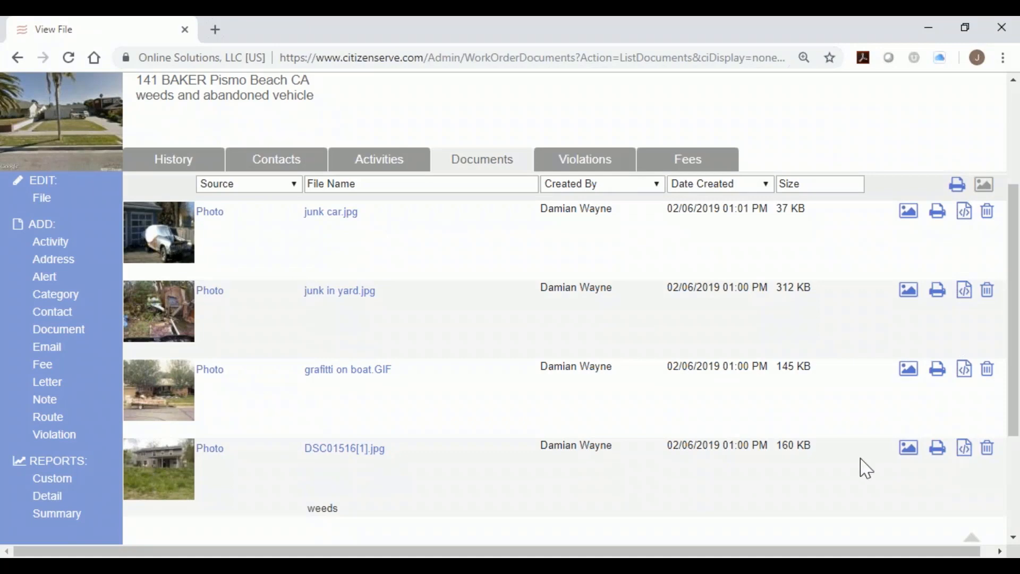
left_click(963, 452)
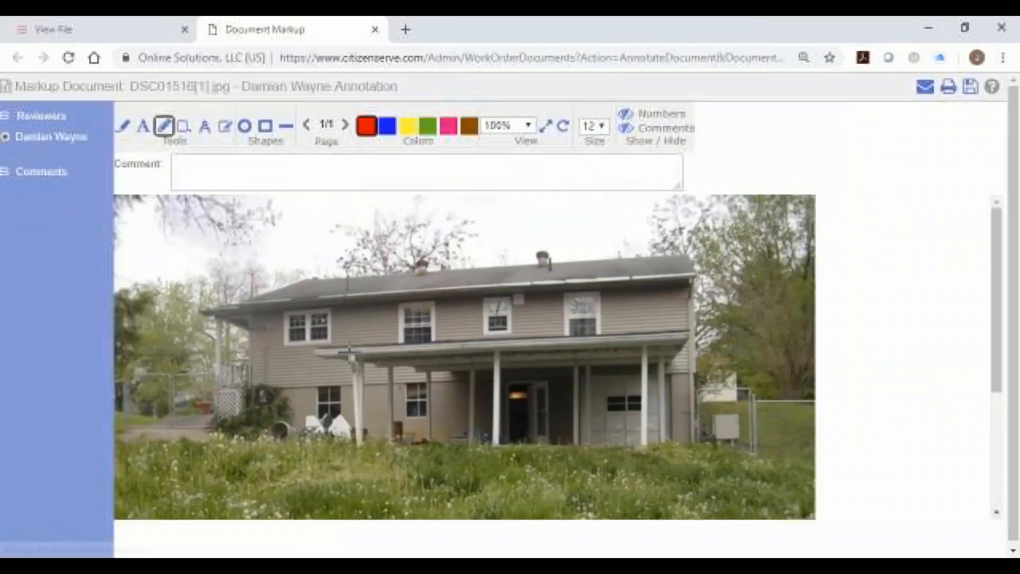
Draw a rectangle around the lower-left fence area commented 'the dogs got out here'.
left_click(265, 127)
left_click_drag(145, 364, 263, 432)
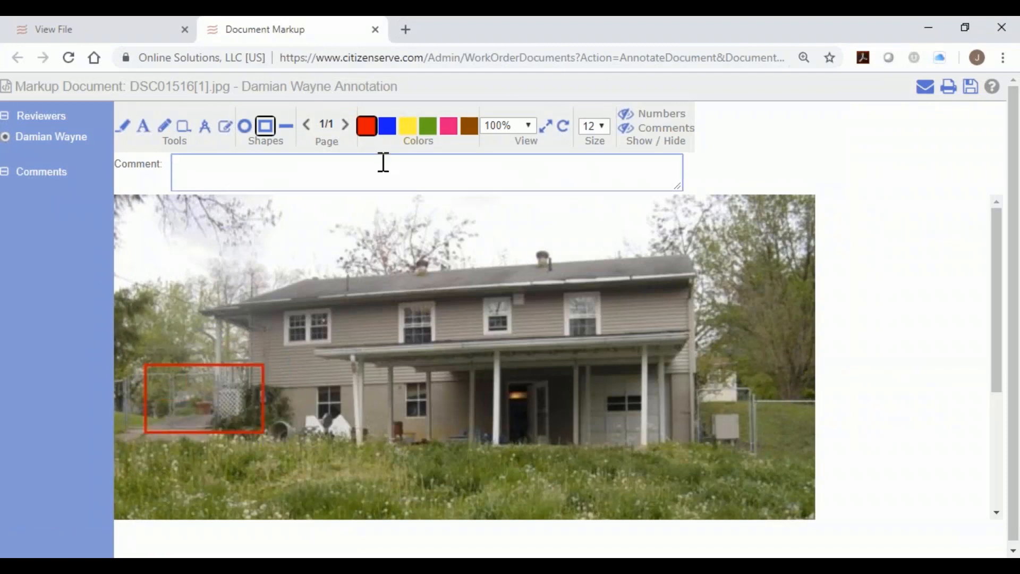
type("th e")
type("dogs got out here")
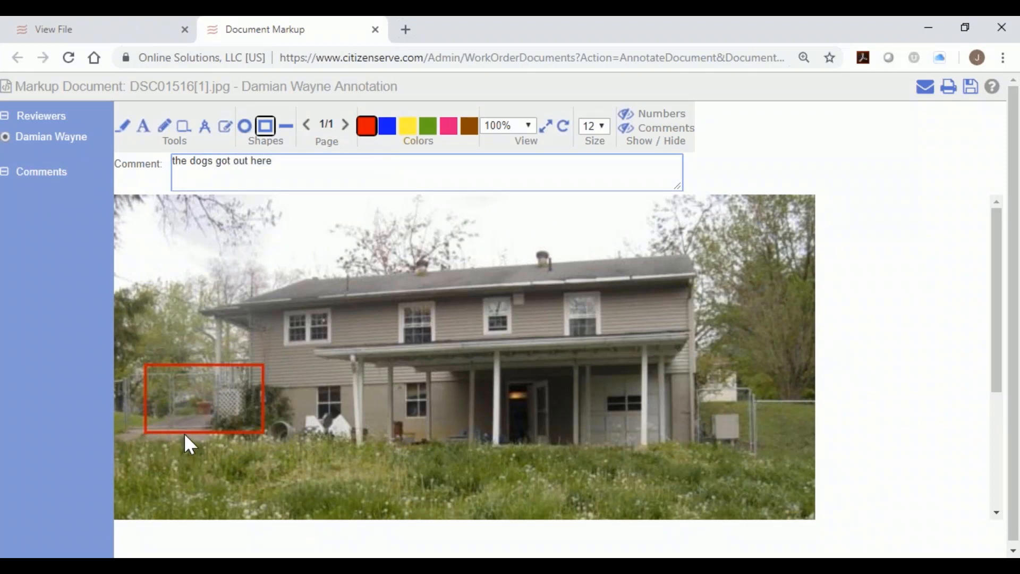
left_click(184, 434)
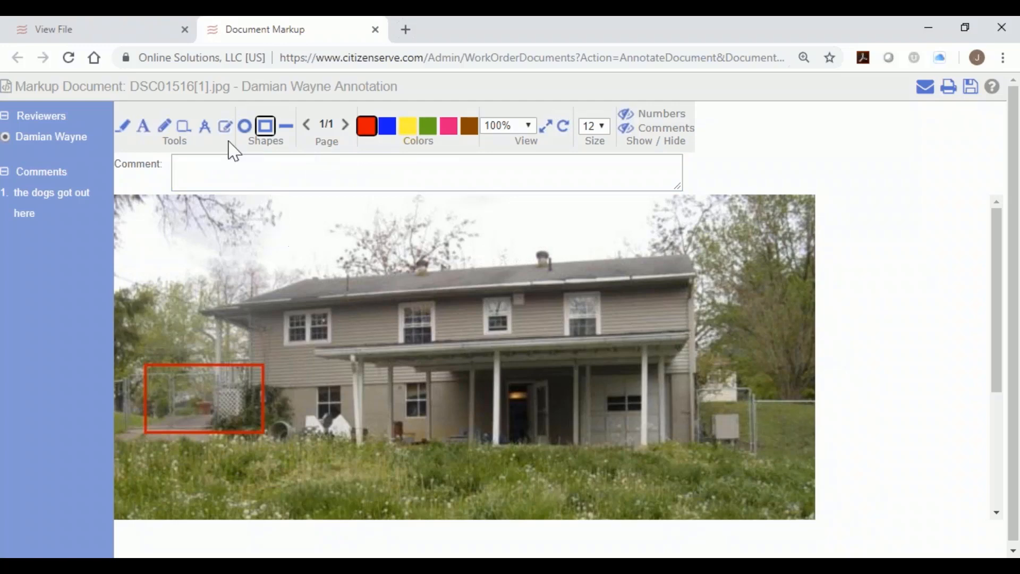
Calibrate the scale to 15 ft, then measure across the porch with comment 'this is too long'.
left_click(205, 126)
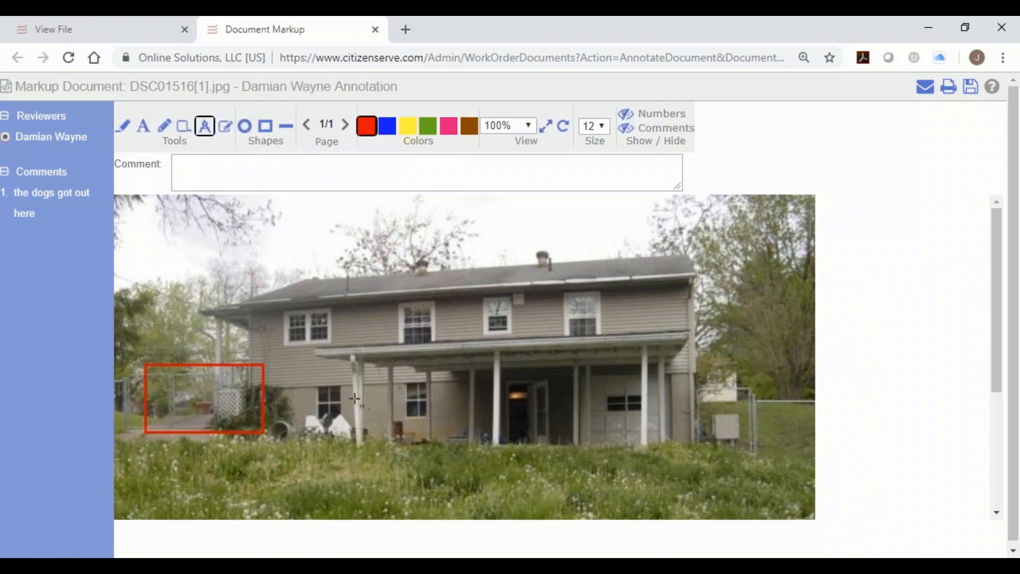
left_click_drag(355, 399, 494, 402)
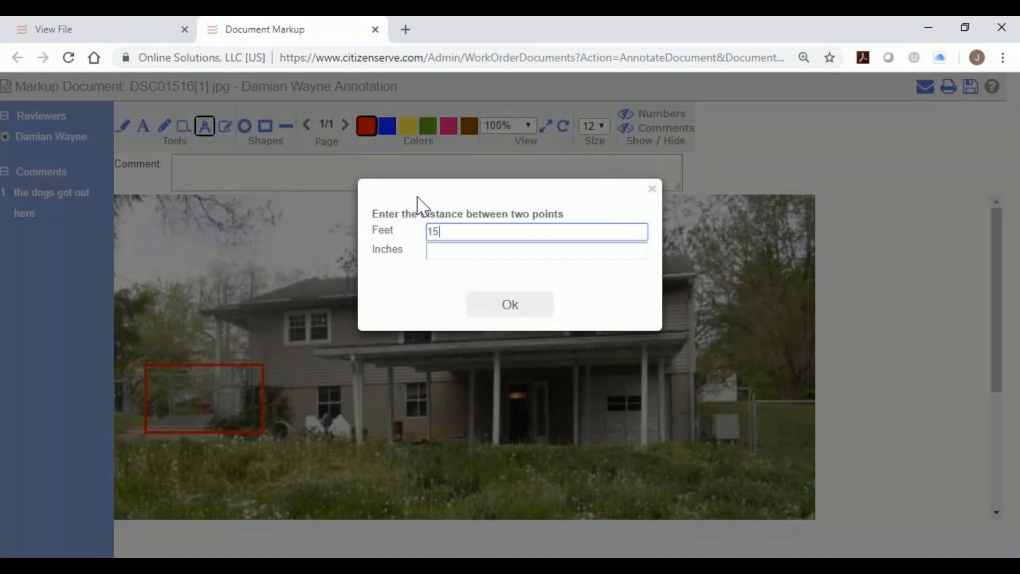
type("15")
left_click(491, 305)
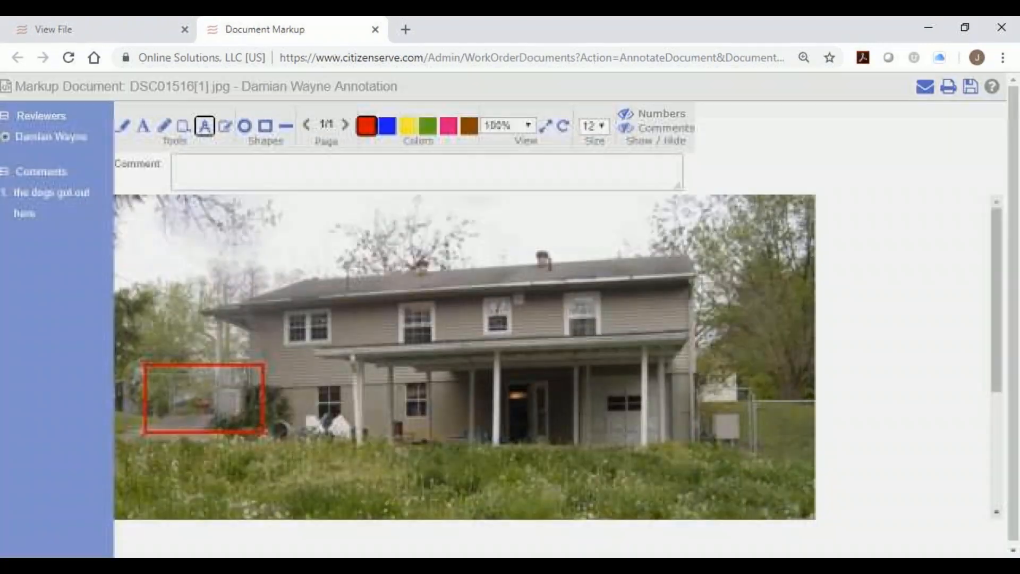
left_click(184, 127)
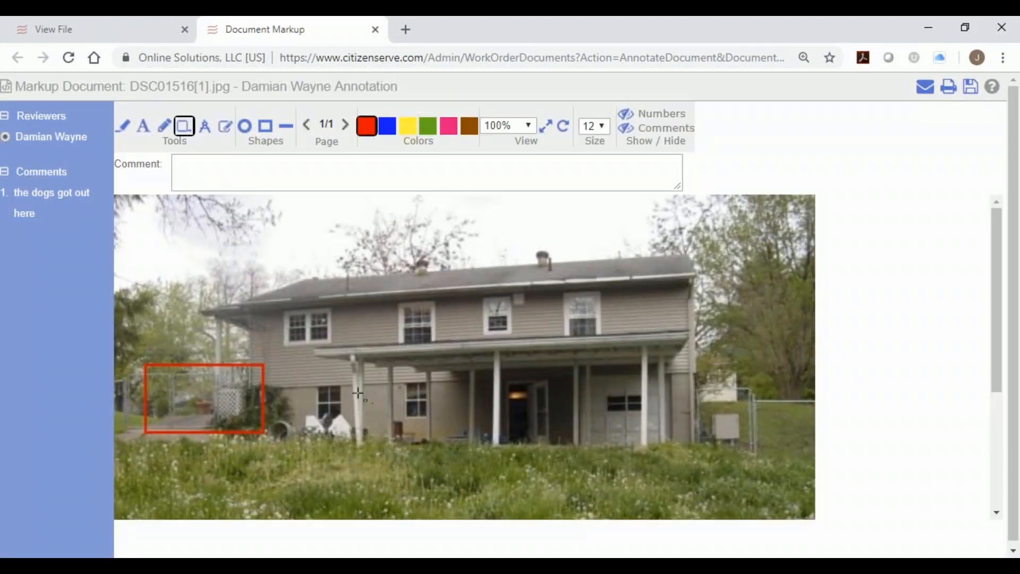
left_click_drag(357, 393, 635, 402)
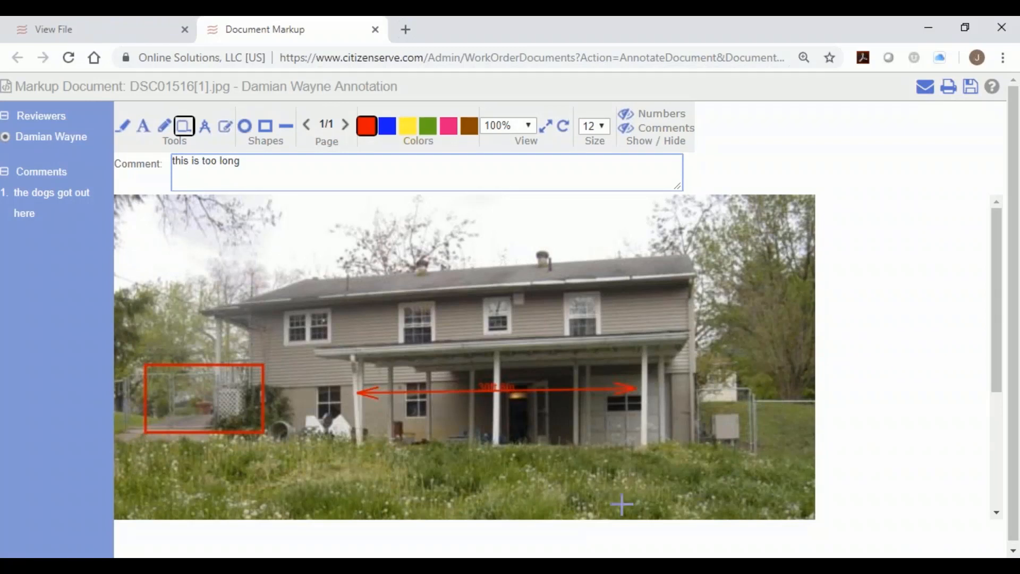
key("Return")
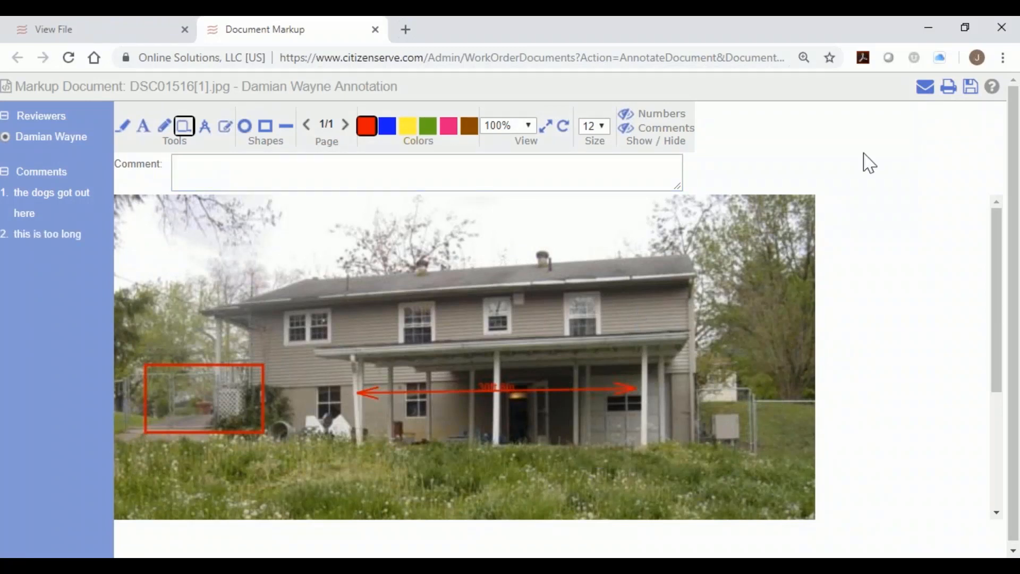
left_click(969, 88)
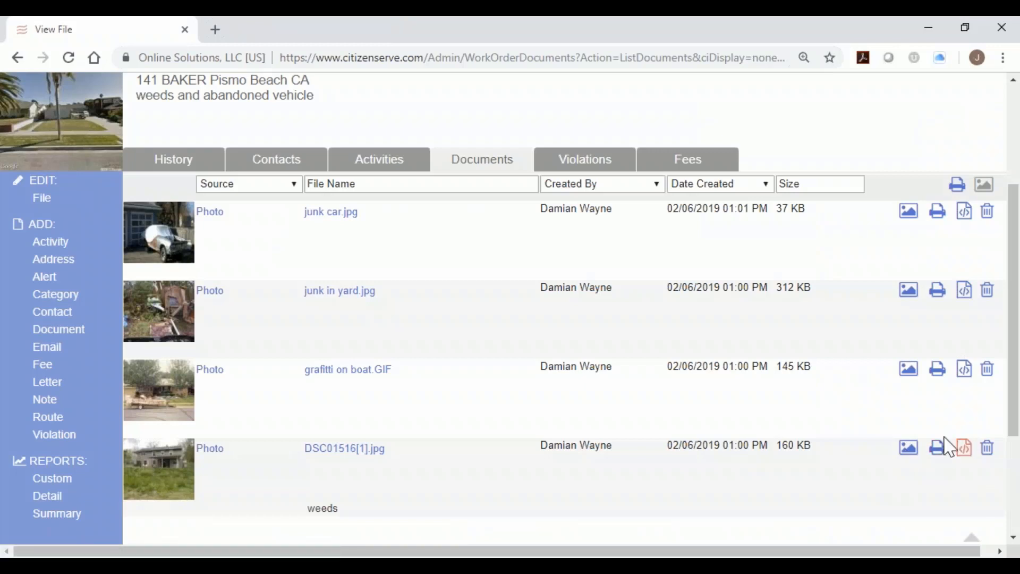
left_click(630, 162)
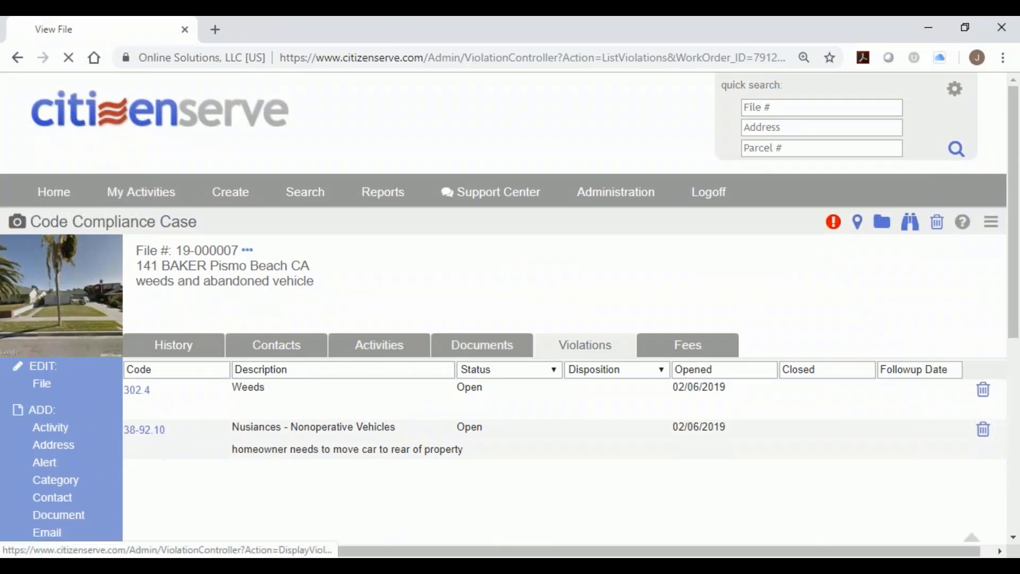
left_click(150, 430)
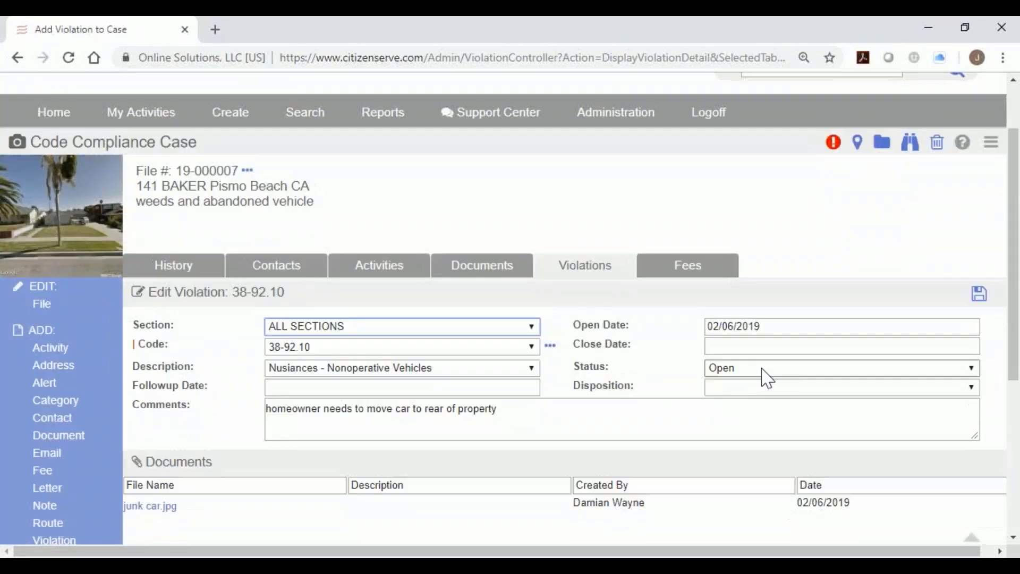
left_click(776, 391)
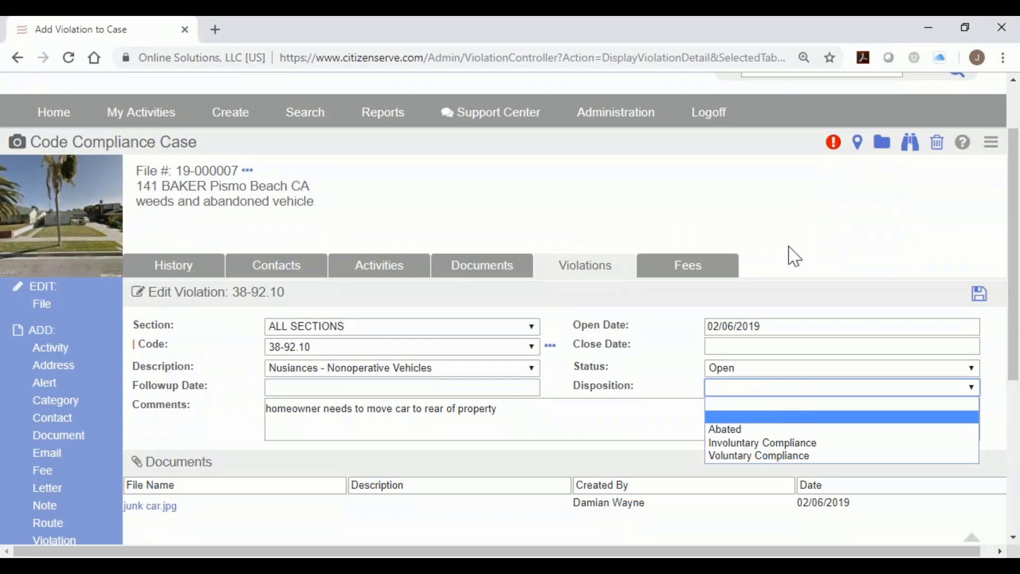
left_click(778, 262)
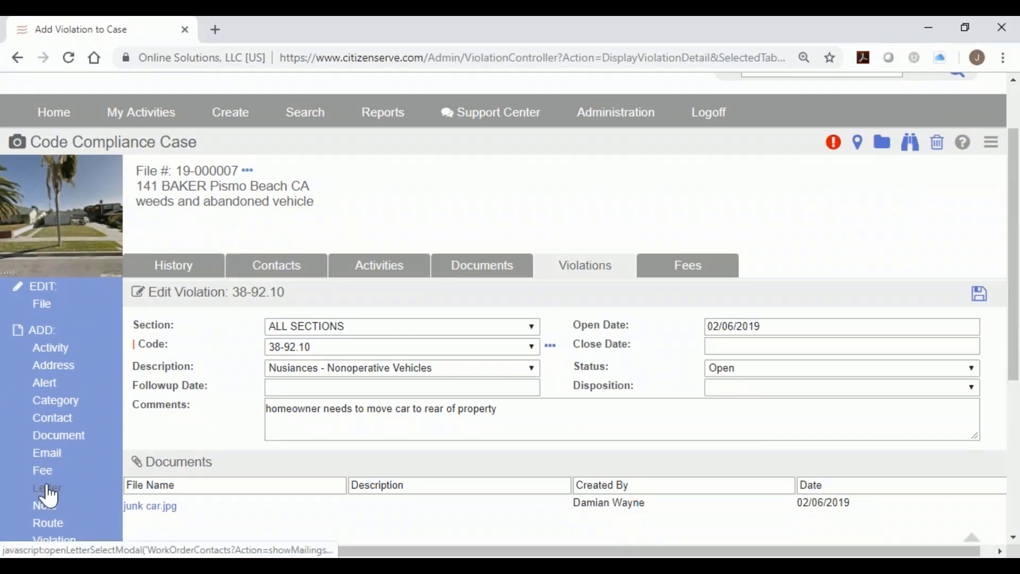
Add a letter to the case and choose Violation Letter for the Property Owner.
left_click(47, 488)
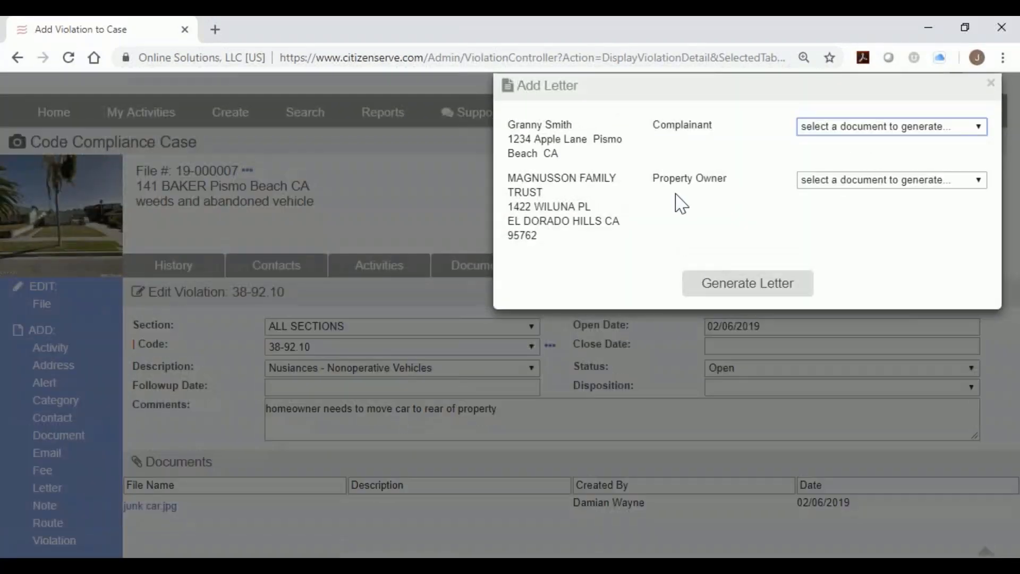
left_click_drag(649, 125, 722, 124)
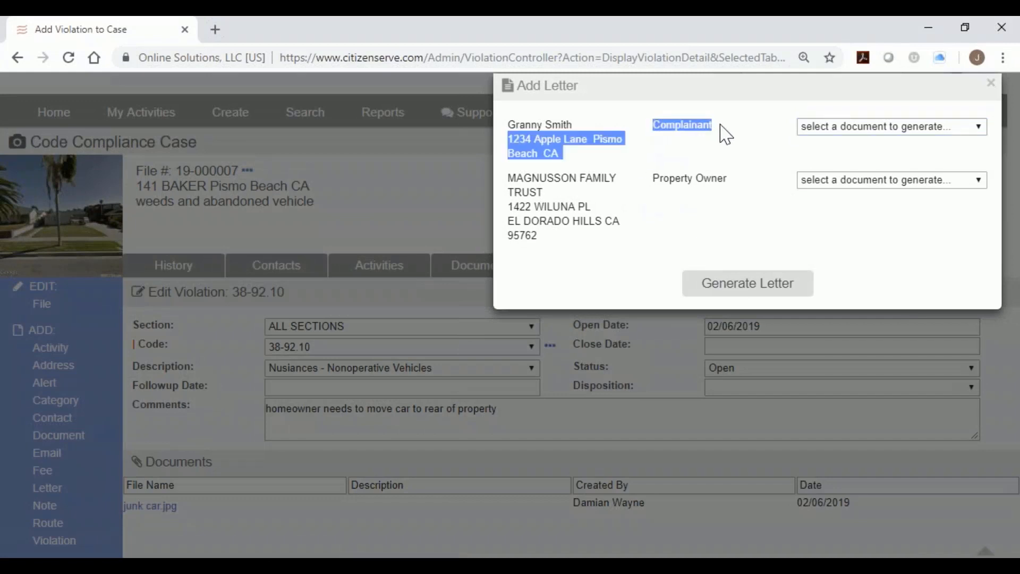
left_click(682, 143)
left_click_drag(654, 128, 719, 139)
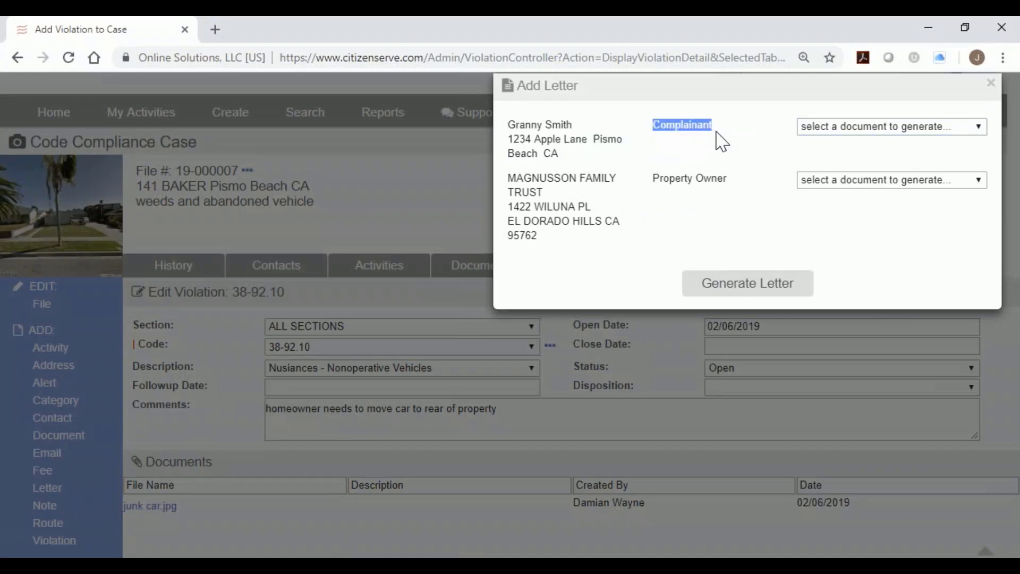
left_click_drag(659, 184, 728, 182)
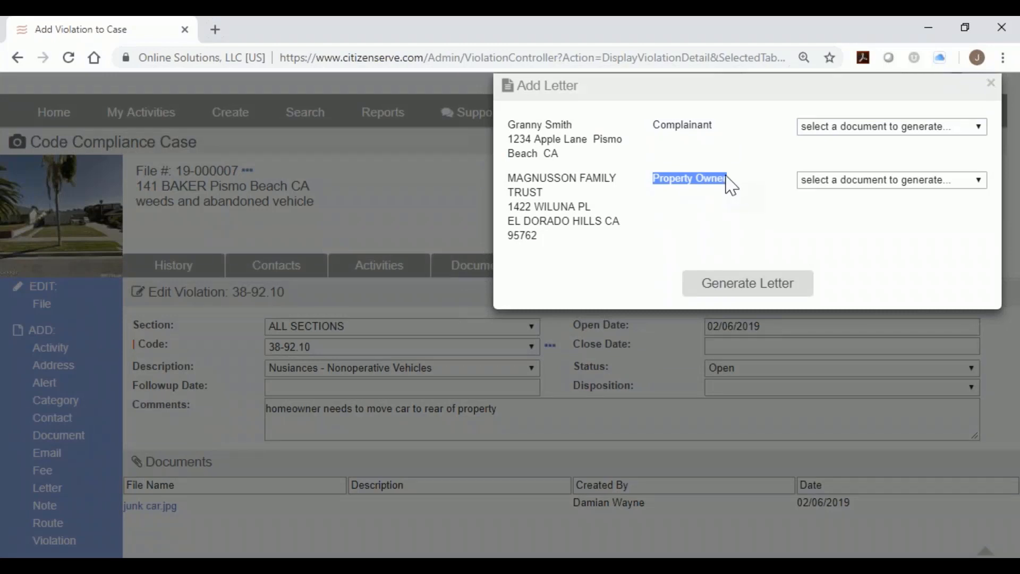
left_click(874, 180)
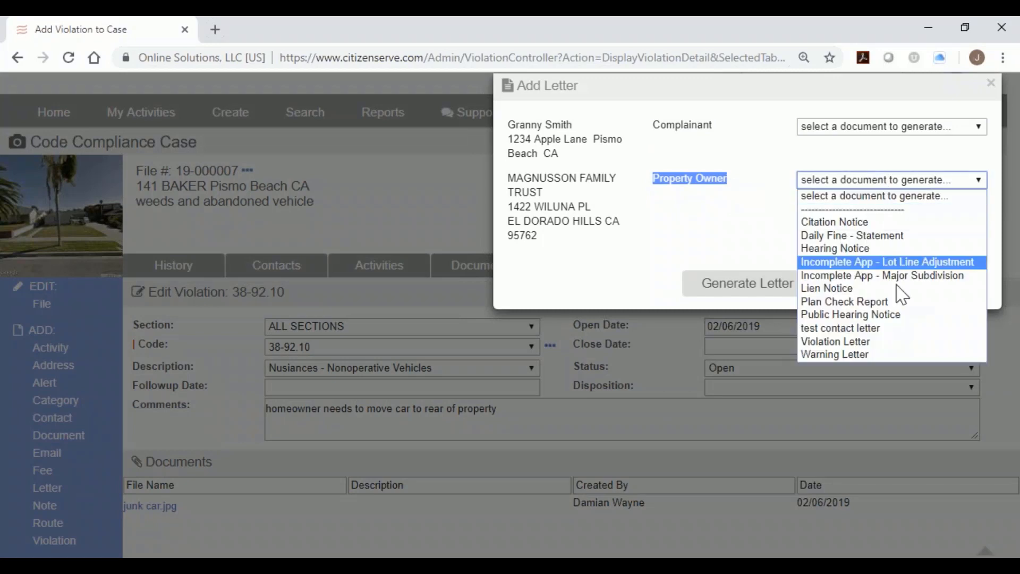
left_click(892, 343)
left_click(748, 282)
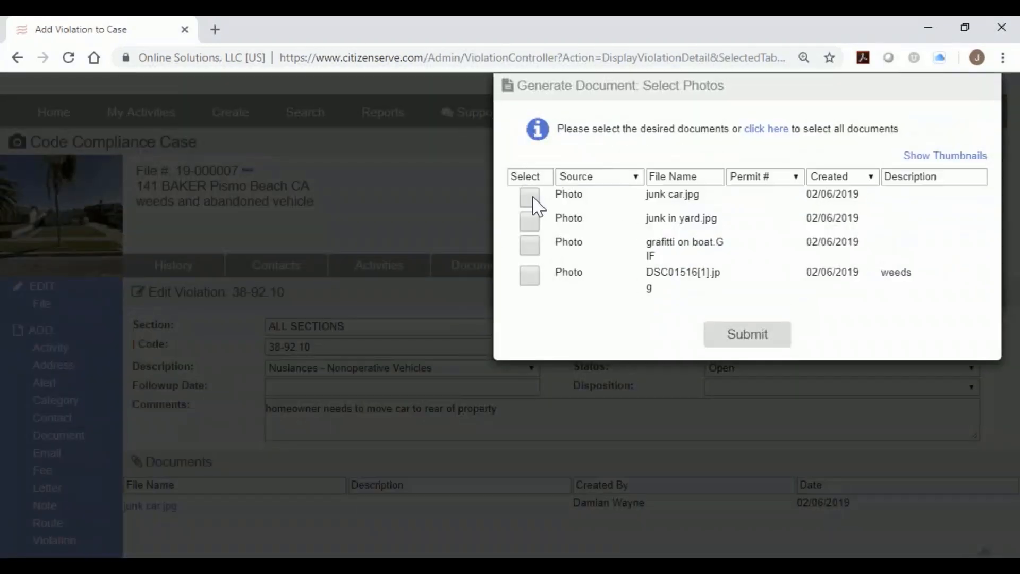
Include junk car.jpg, junk in yard.jpg, grafitti on boat.GIF and DSC01516[1].jpg, then submit the selection.
left_click(937, 158)
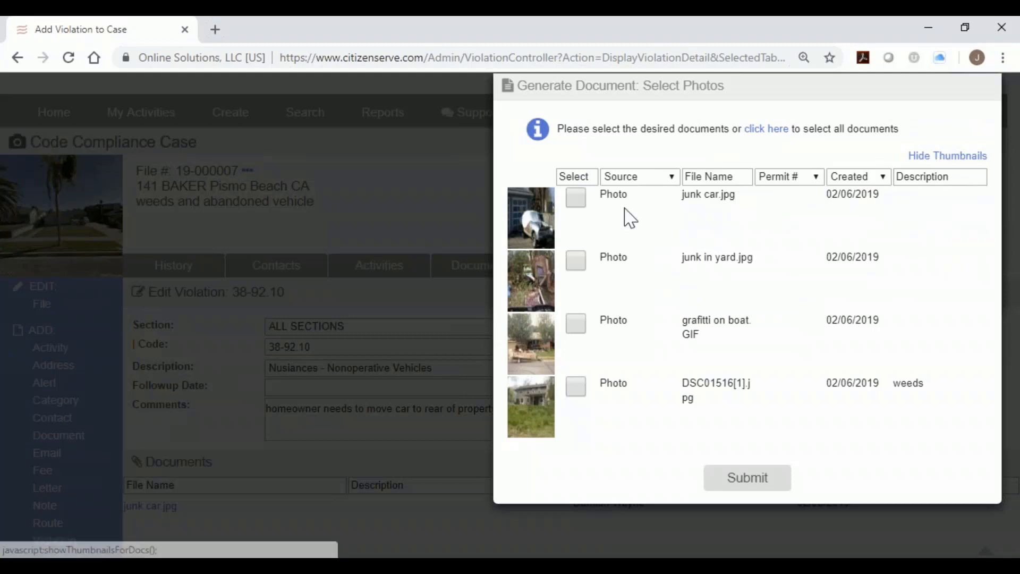
left_click(576, 198)
left_click(576, 261)
left_click(579, 329)
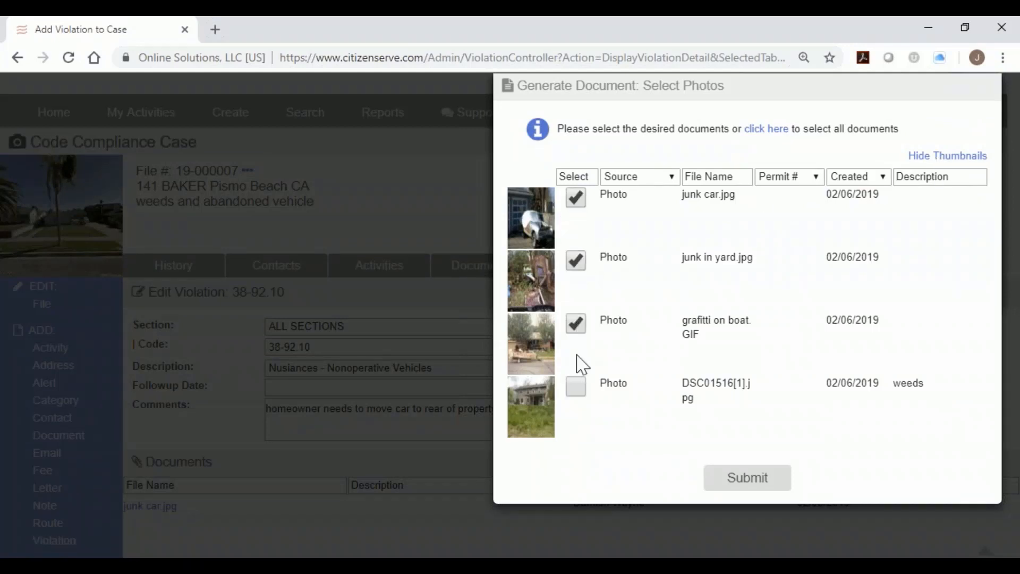
left_click(578, 390)
left_click(756, 480)
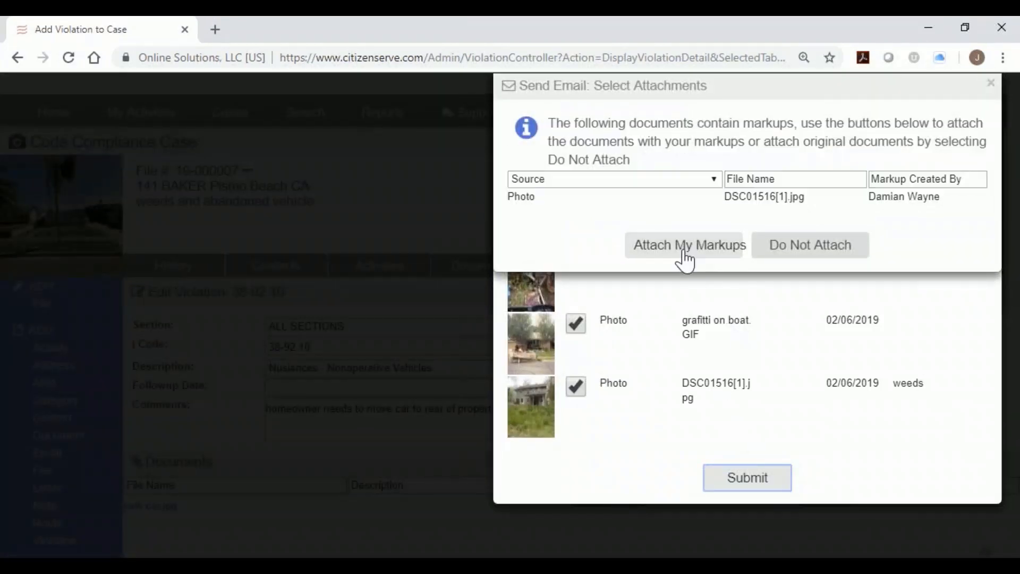
left_click(855, 245)
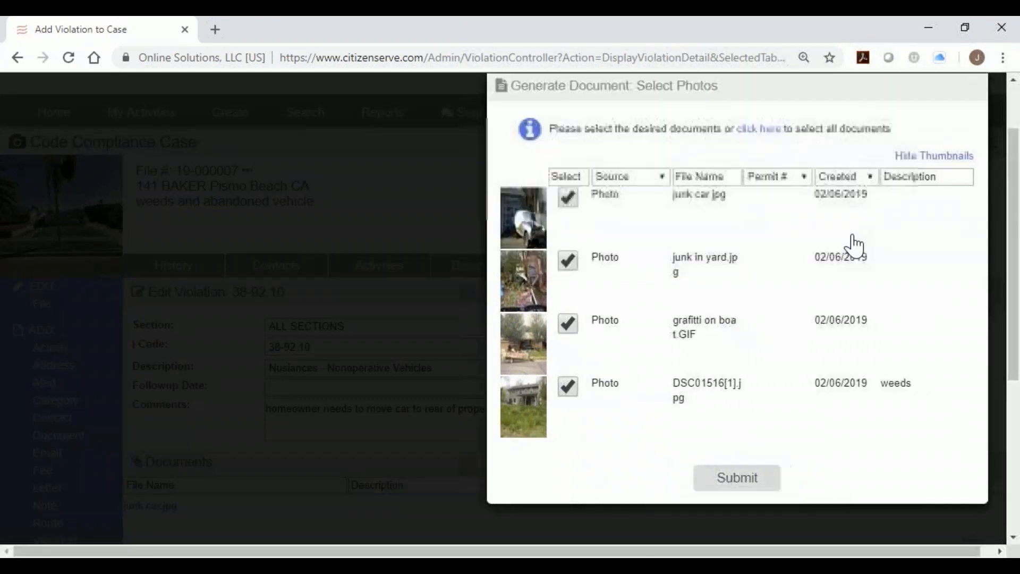
left_click(741, 161)
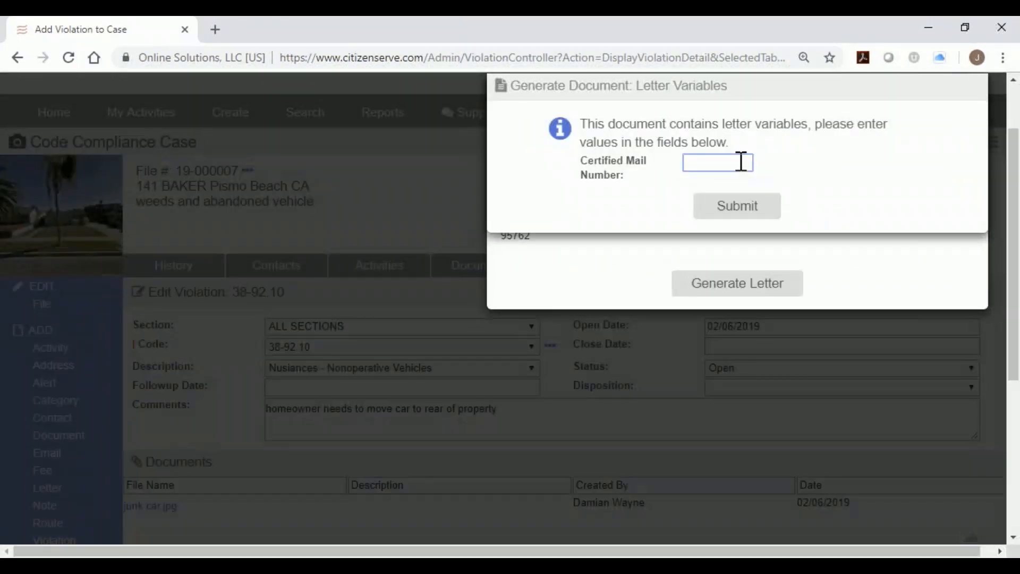
Enter the certified mail number and generate the Notice of Violation for case 19-000007.
type("321321321")
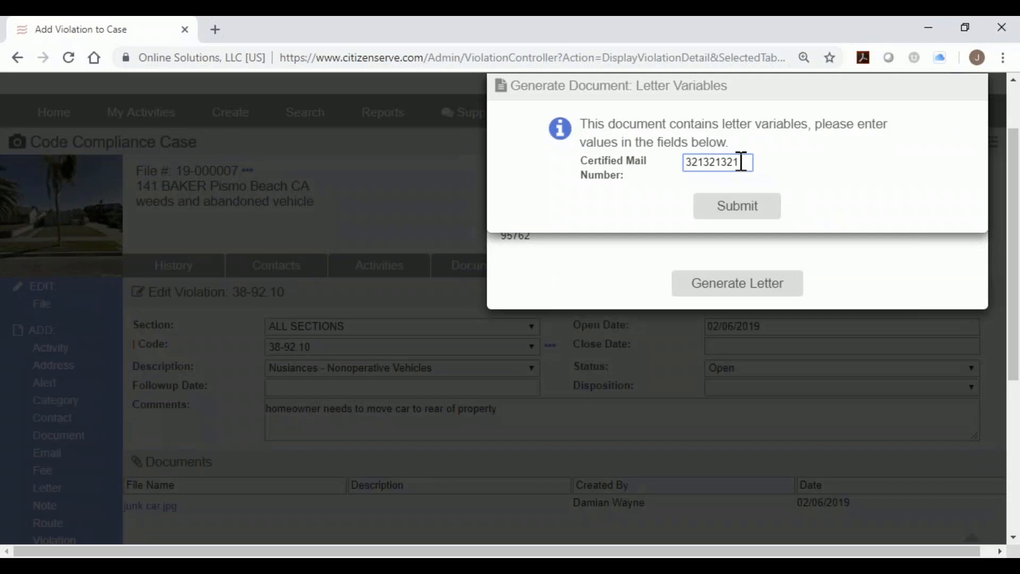
left_click(736, 218)
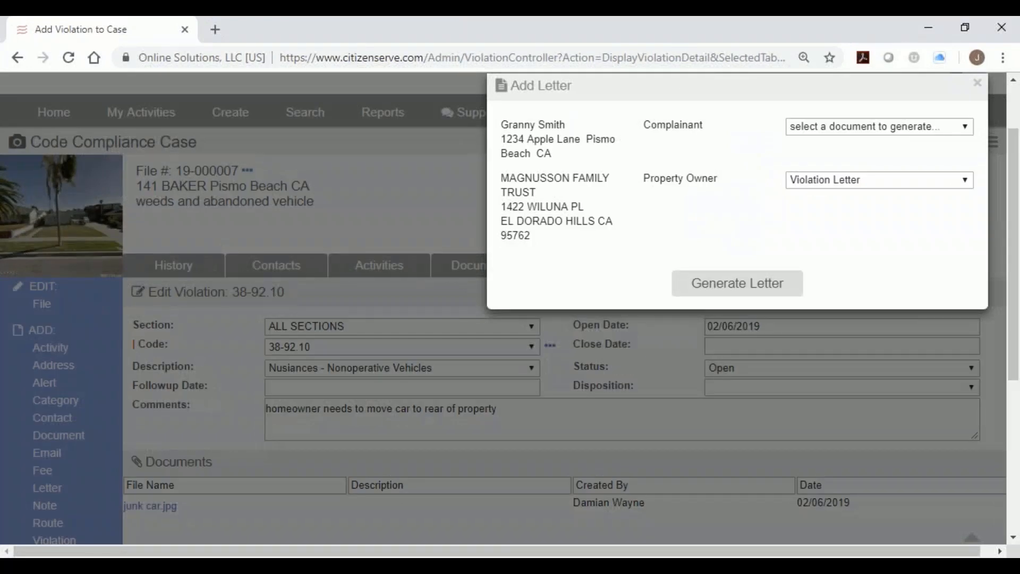
left_click(735, 291)
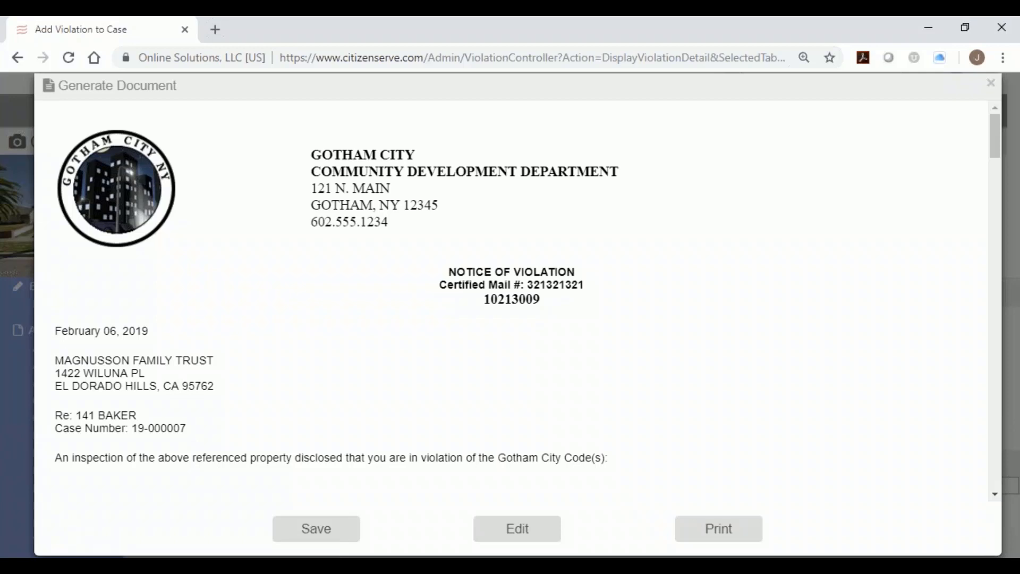
Preview the notice for printing, checking the officer's name under the signature, then cancel.
scroll(746, 313, "down", 2)
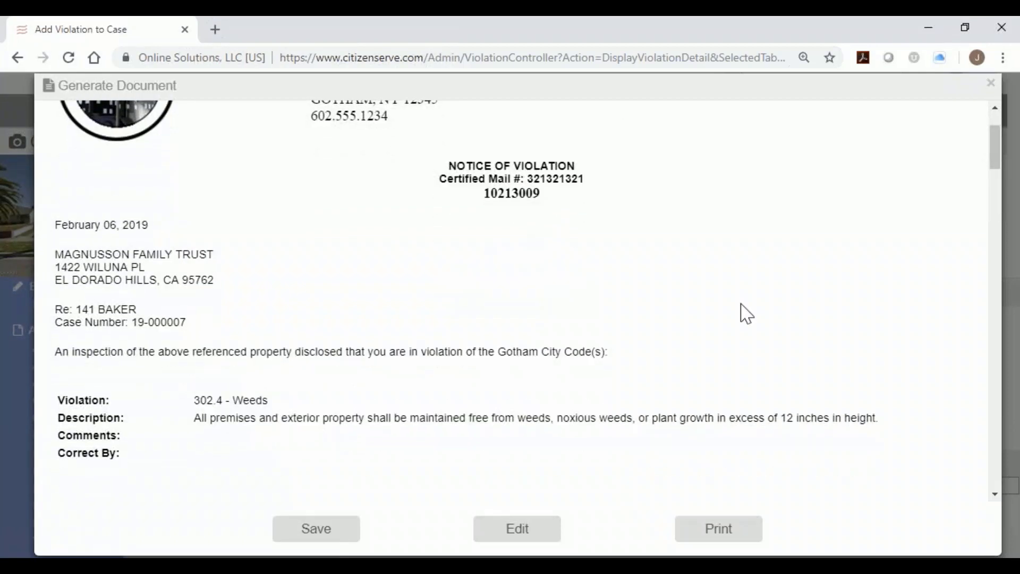
left_click(715, 531)
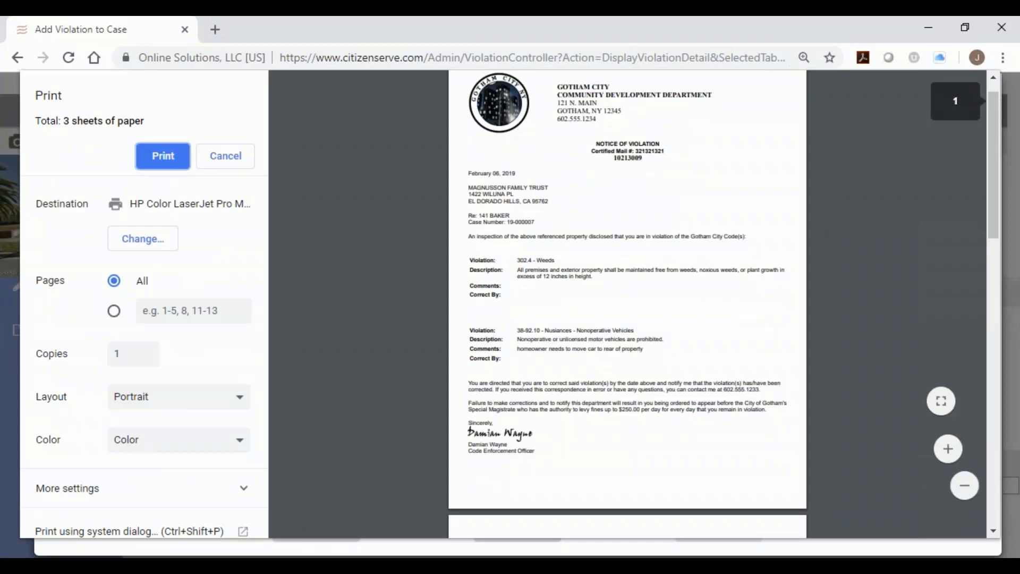
scroll(744, 330, "down", 3)
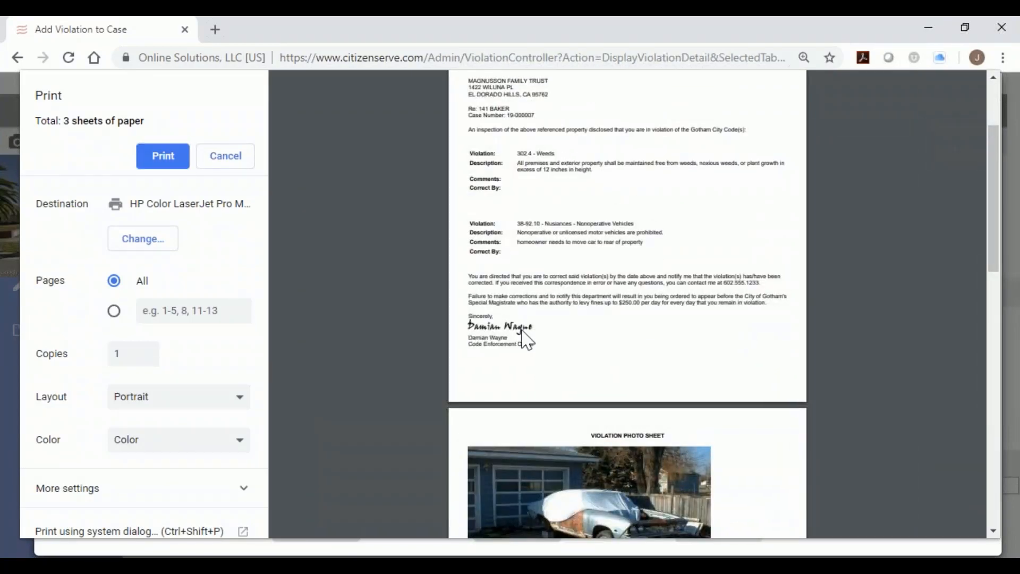
left_click_drag(529, 340, 468, 339)
scroll(541, 343, "down", 6)
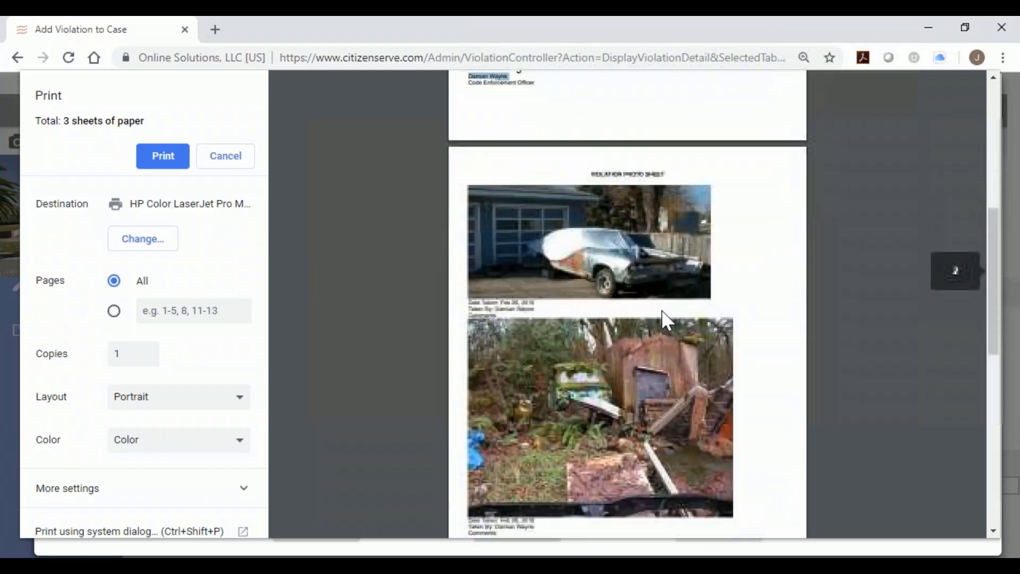
scroll(665, 308, "down", 7)
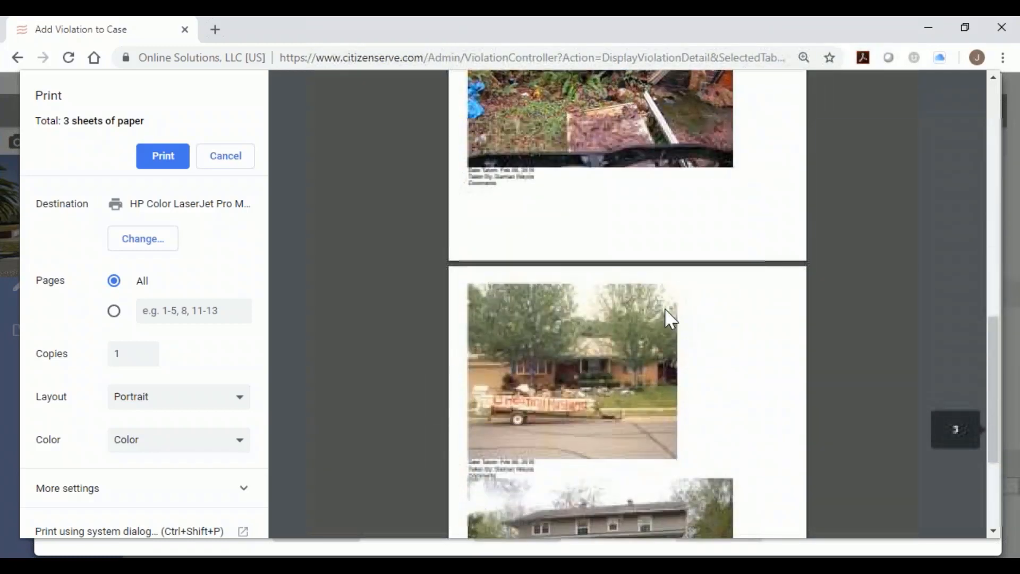
scroll(665, 308, "down", 1)
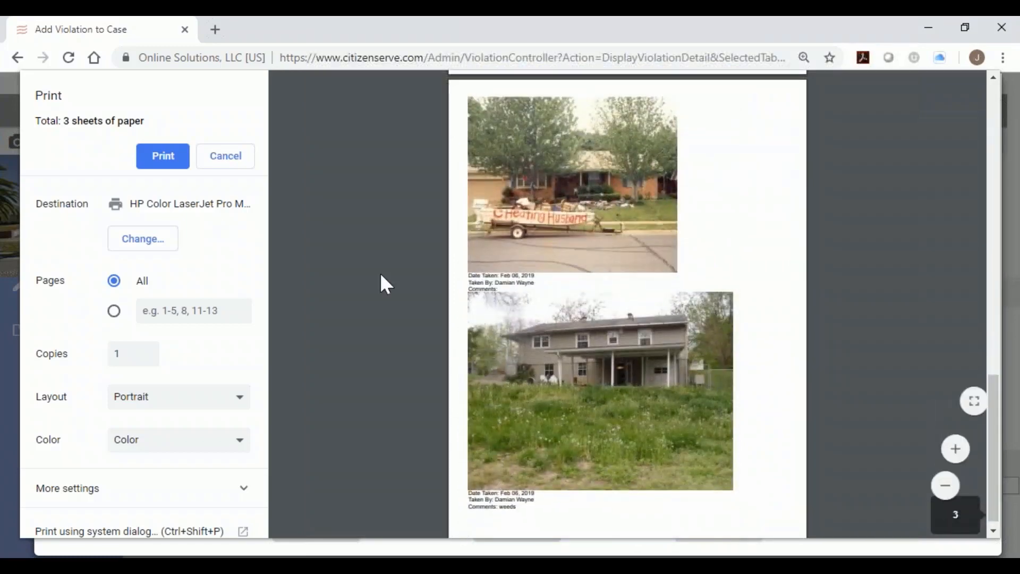
left_click(226, 157)
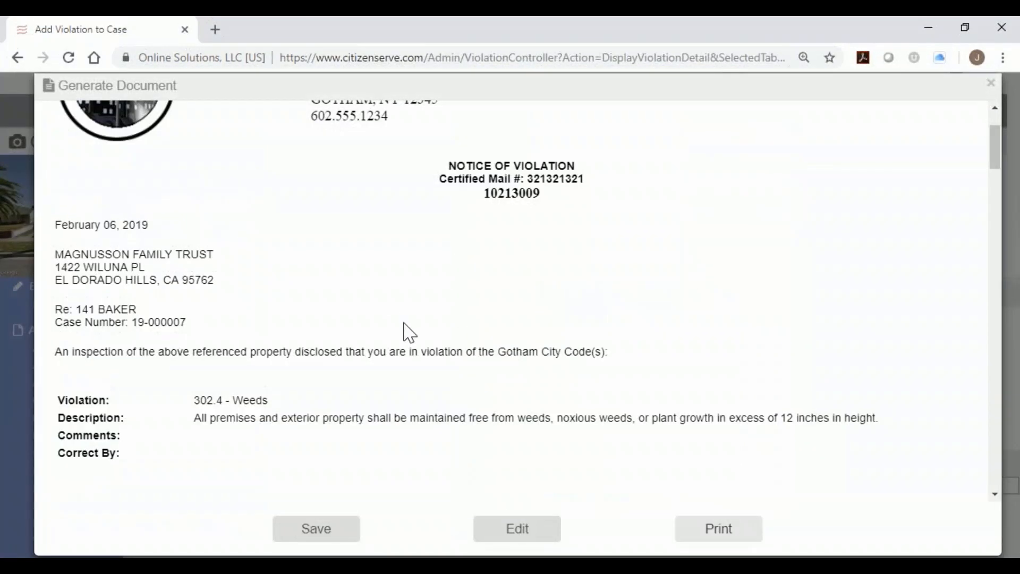
Review the letter's photo pages and save it to the case documents as Violation Letter.htm.
scroll(408, 446, "down", 8)
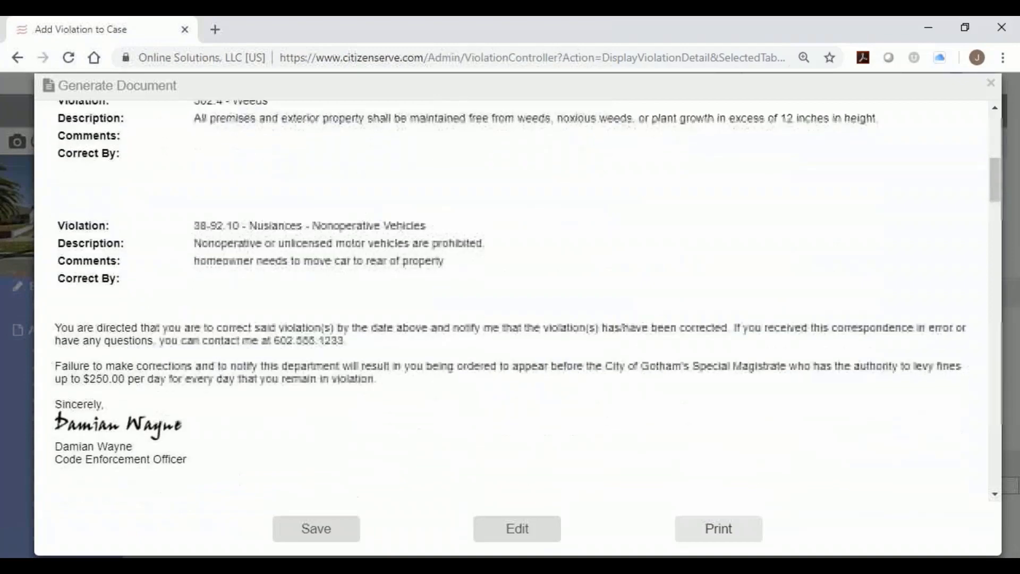
scroll(622, 320, "down", 10)
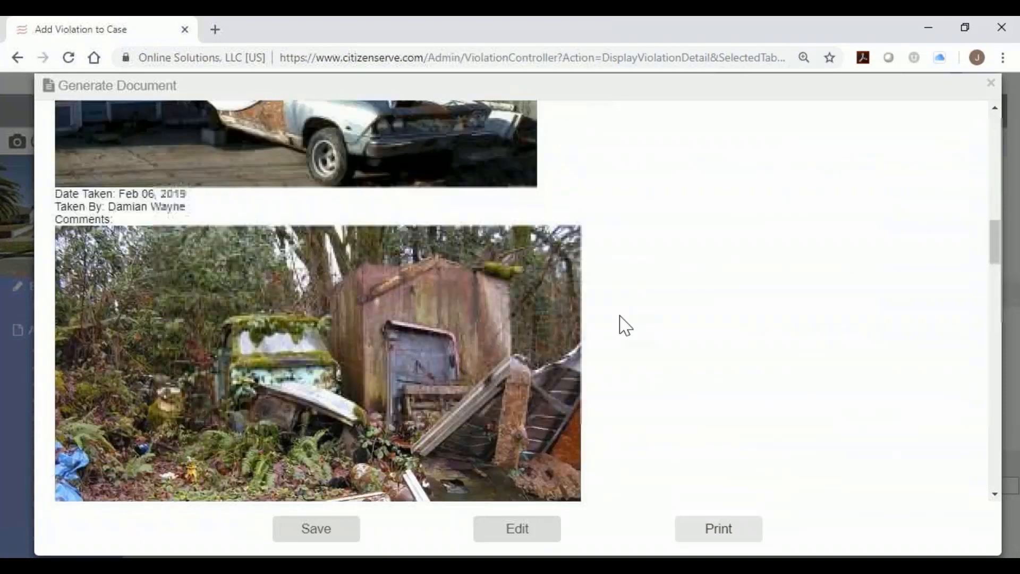
scroll(625, 324, "down", 11)
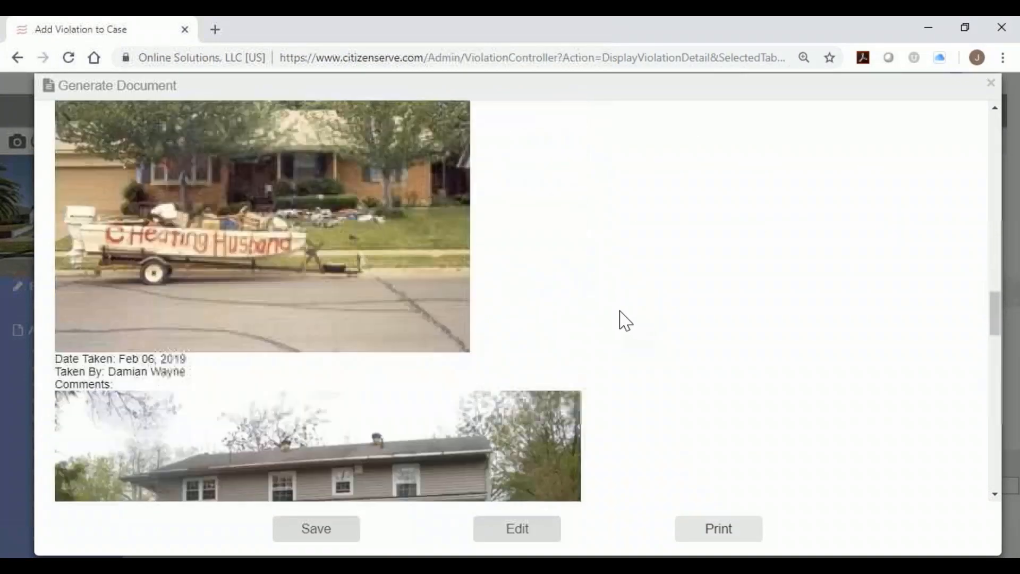
scroll(625, 320, "down", 4)
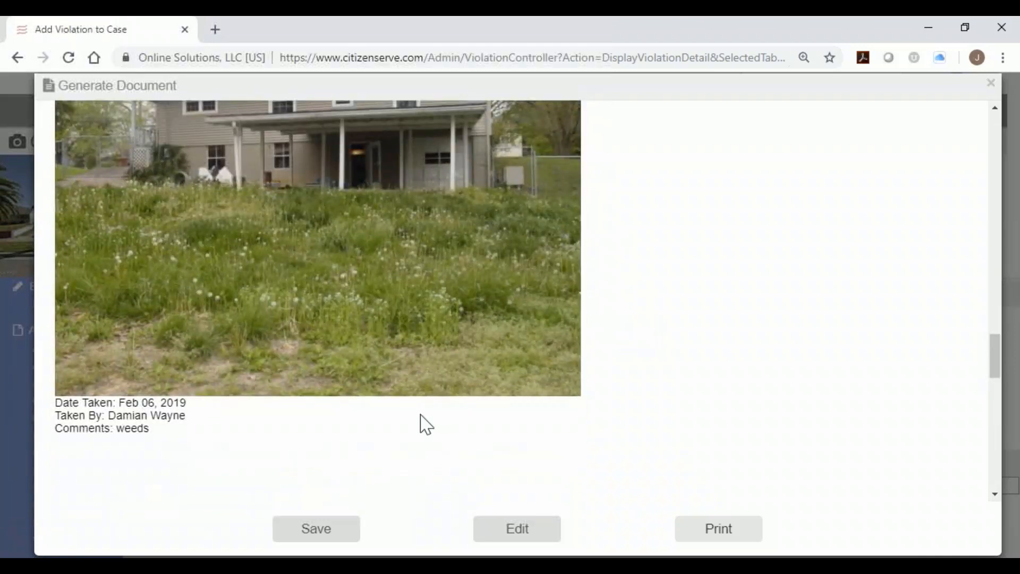
left_click(317, 531)
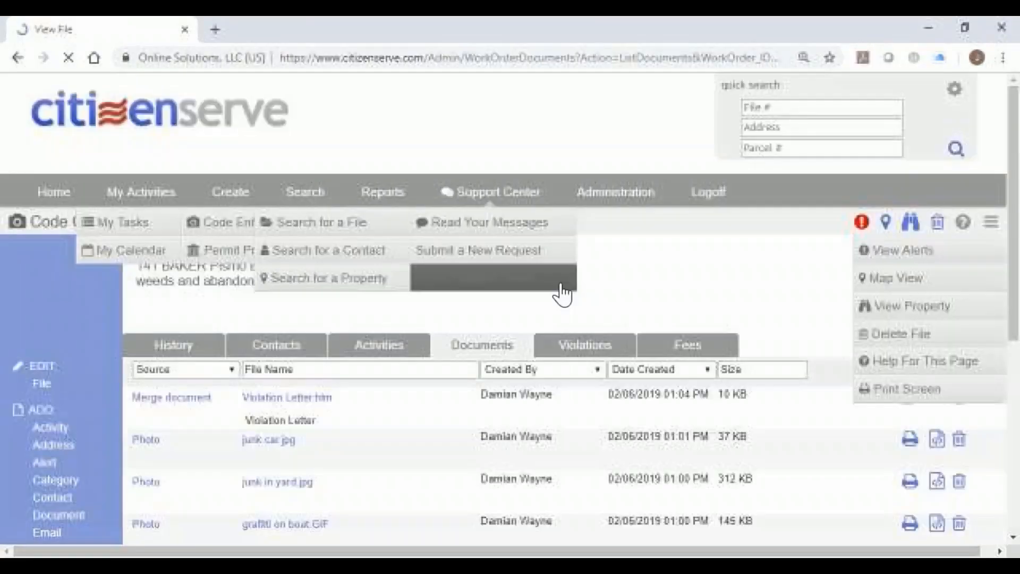
scroll(569, 295, "down", 2)
scroll(569, 295, "up", 2)
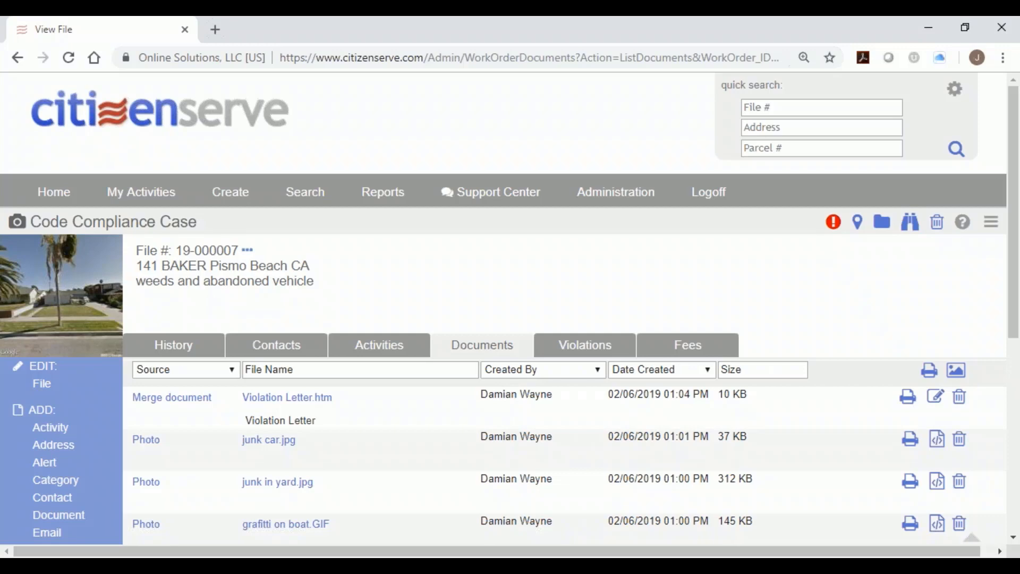
scroll(672, 428, "down", 2)
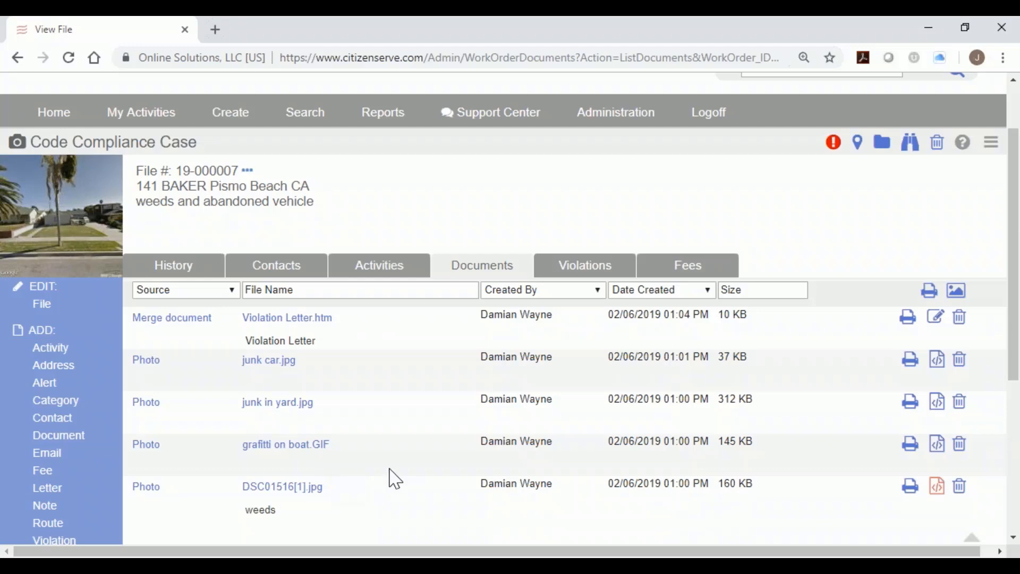
Complete the Inspection activity on 02/06/2019 with comment 'noted violations, took pictures handed homeowner NOV'.
scroll(396, 479, "down", 1)
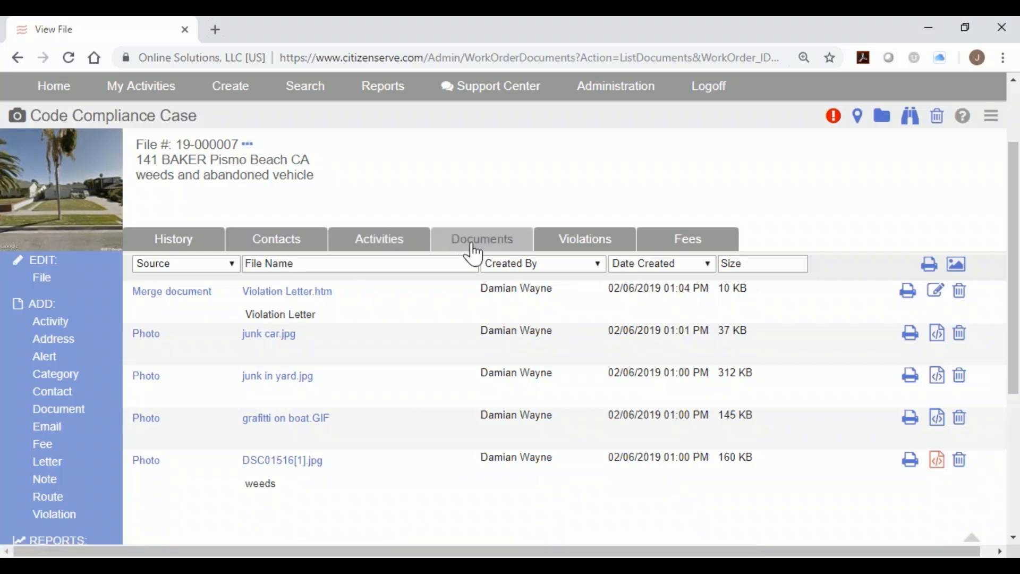
left_click(369, 250)
left_click(150, 398)
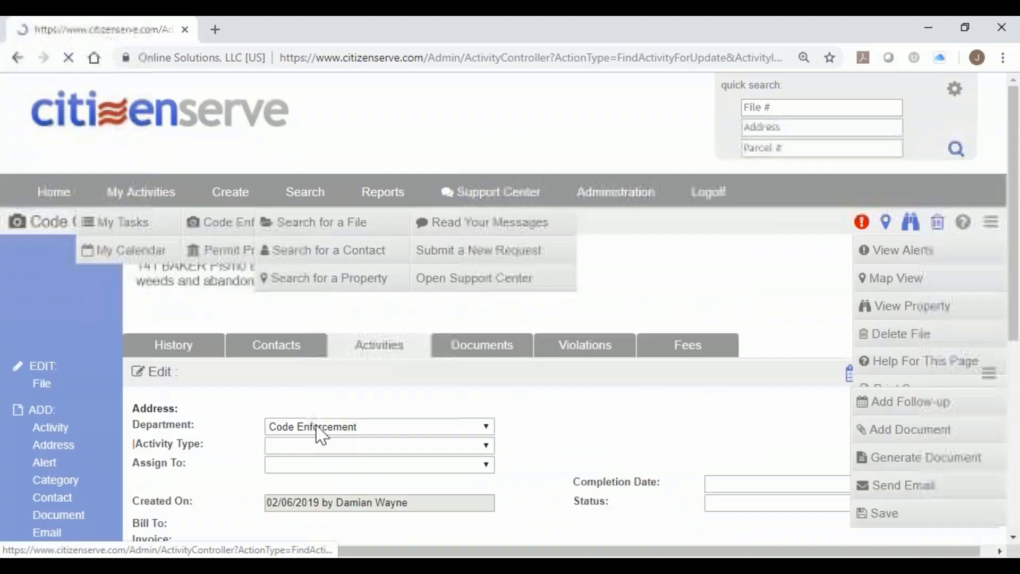
left_click(792, 465)
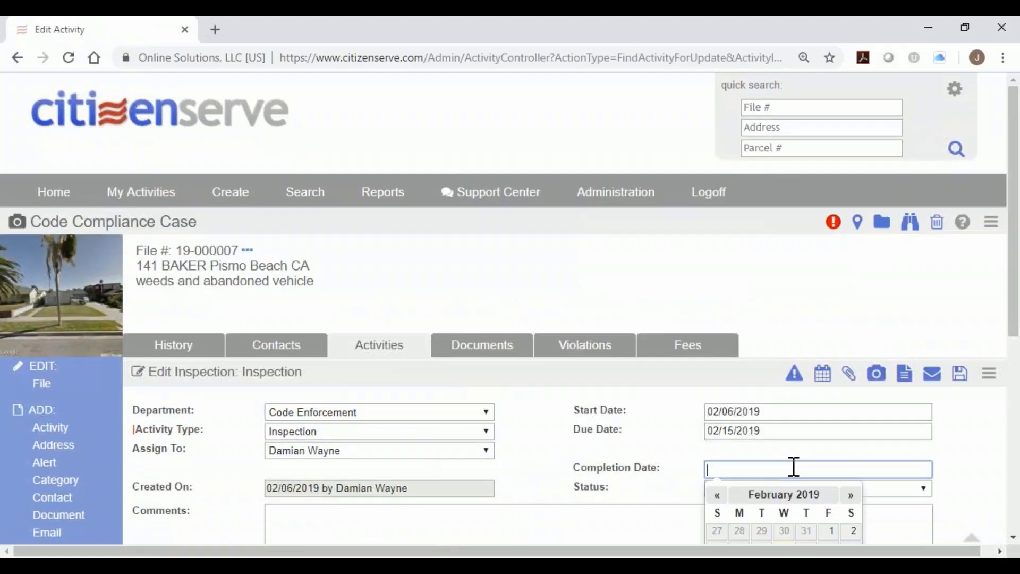
left_click_drag(1012, 239, 1013, 332)
left_click(811, 298)
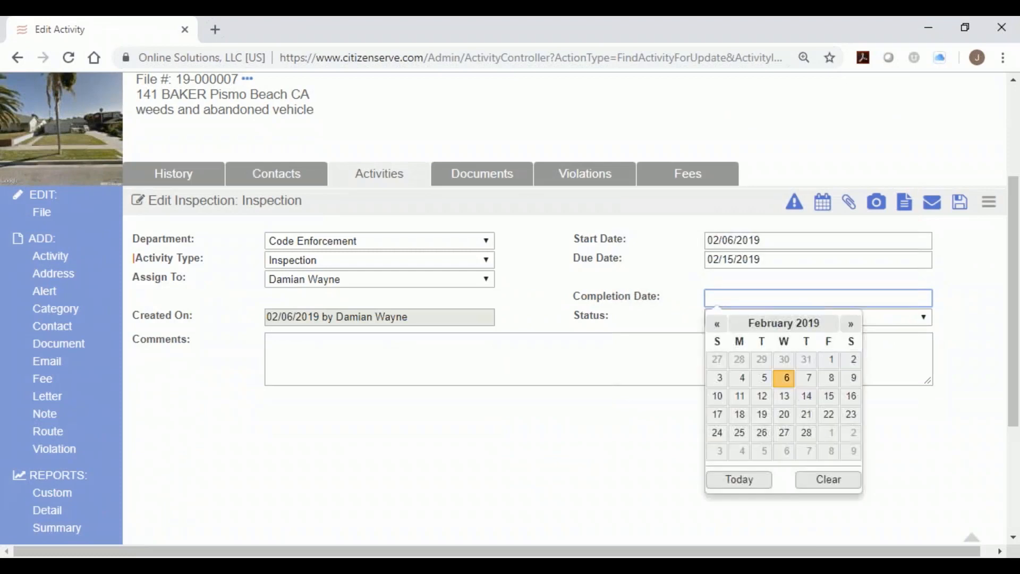
left_click(785, 378)
left_click(791, 360)
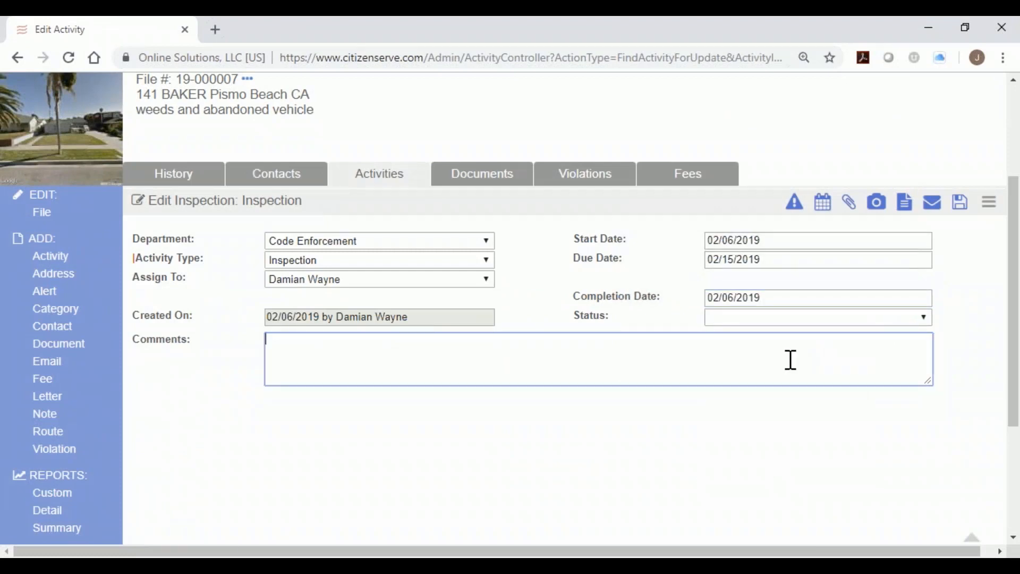
type("noted violations,")
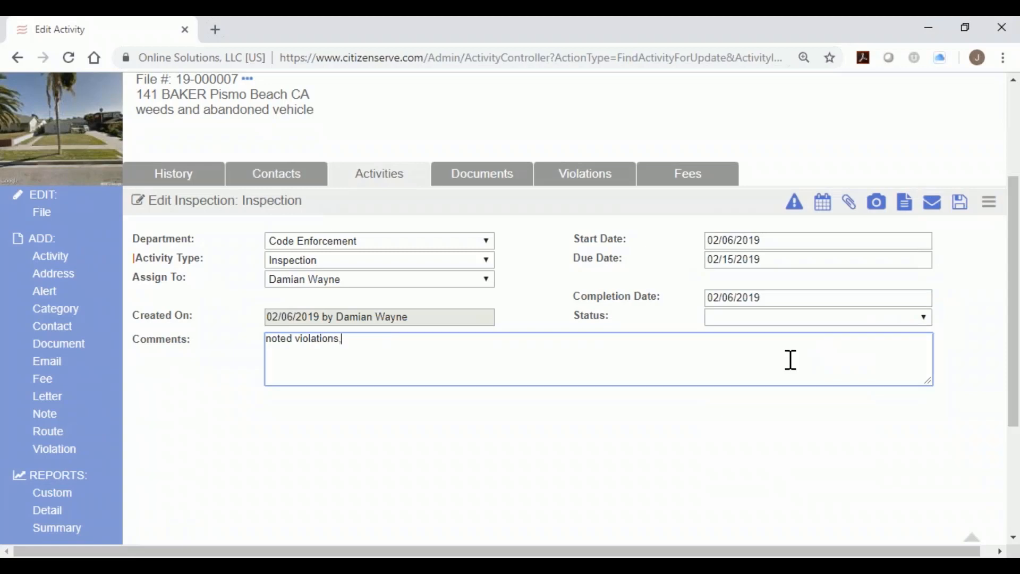
type(" took pictures handed homeowner NOV")
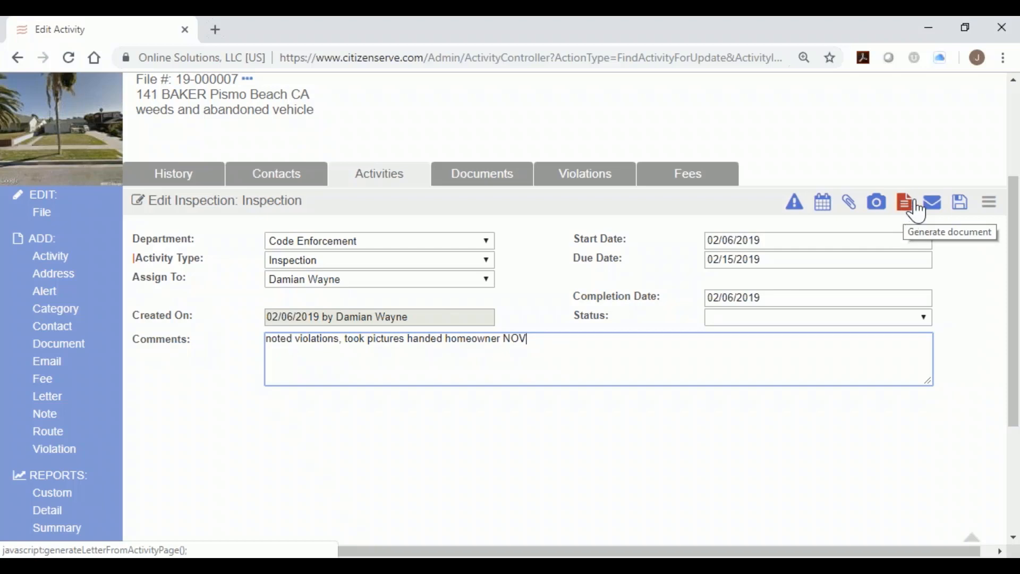
Add and save a follow-up Re-Inspection starting 02/11/2019 and due 02/15/2019.
left_click(824, 205)
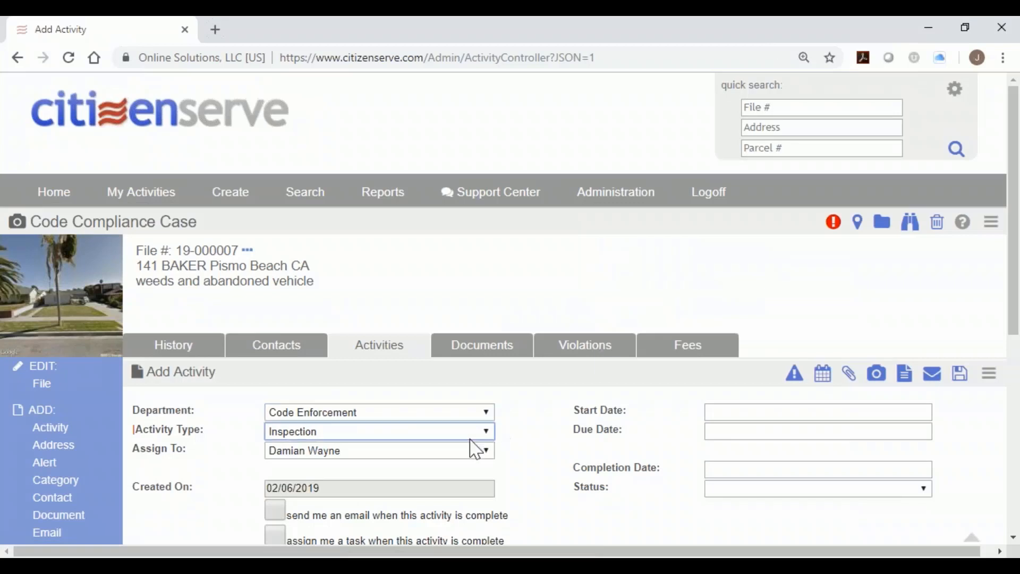
left_click(472, 434)
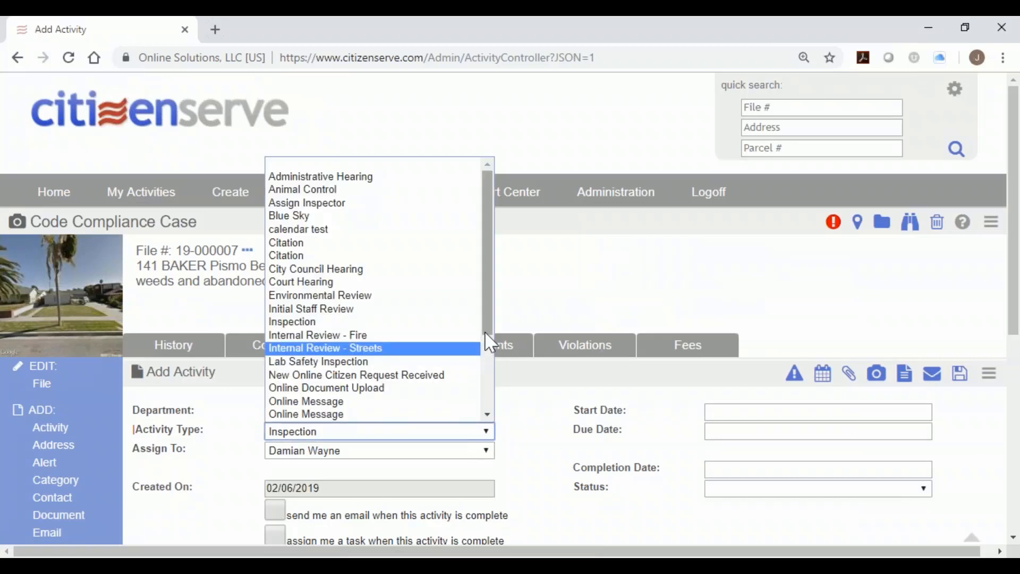
left_click_drag(487, 332, 485, 412)
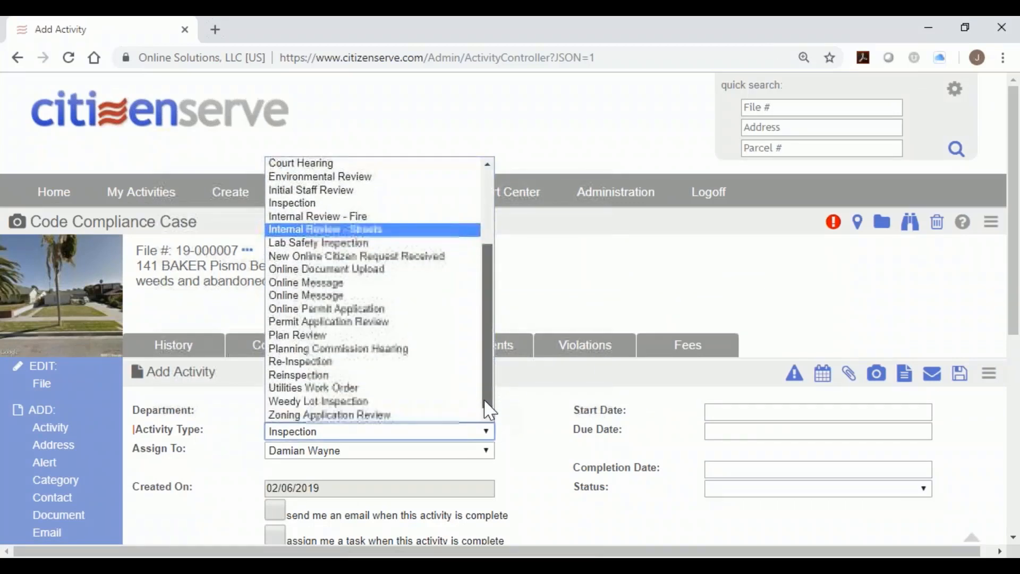
left_click(423, 363)
left_click(709, 412)
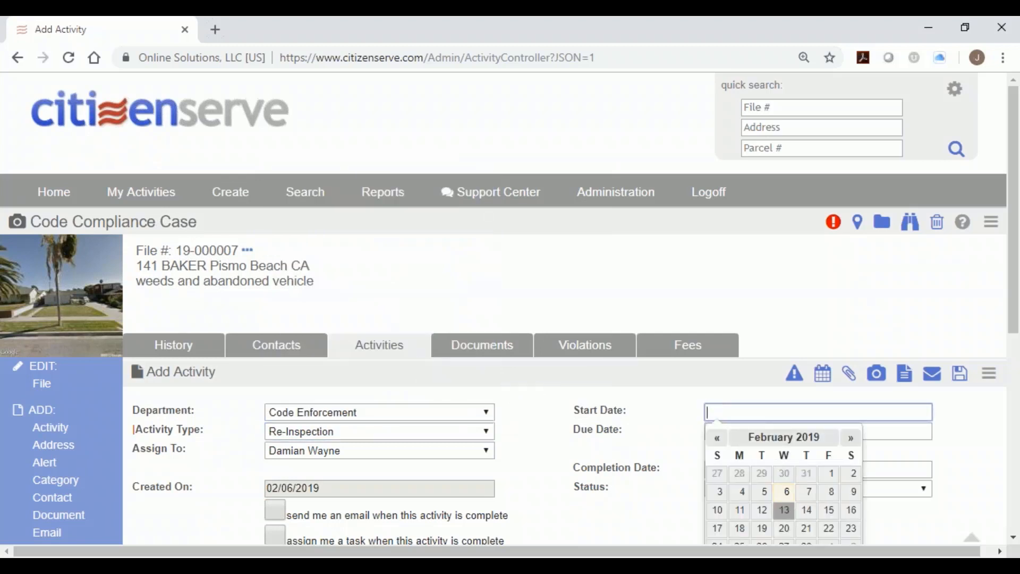
left_click(740, 511)
left_click(783, 431)
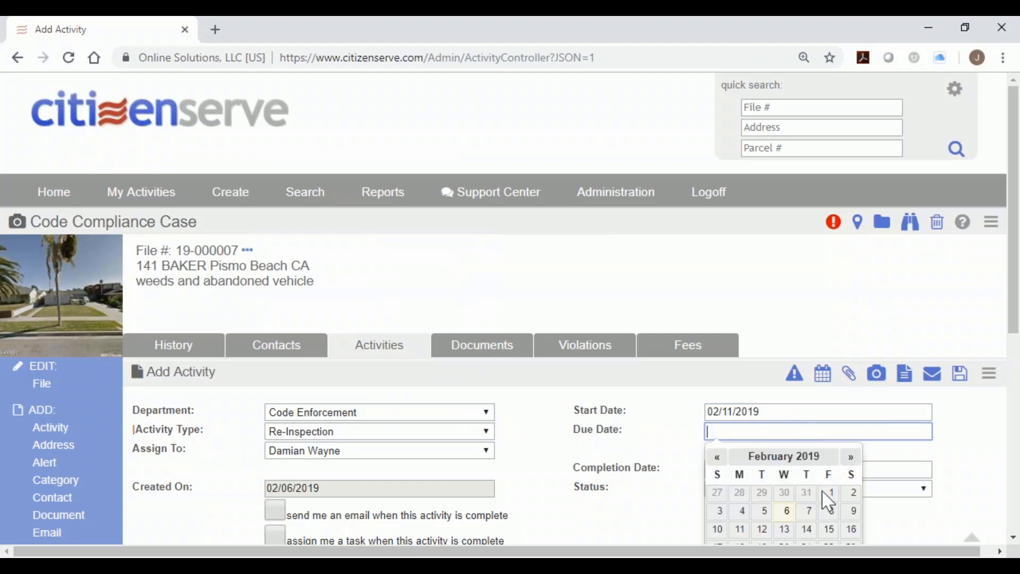
left_click(827, 529)
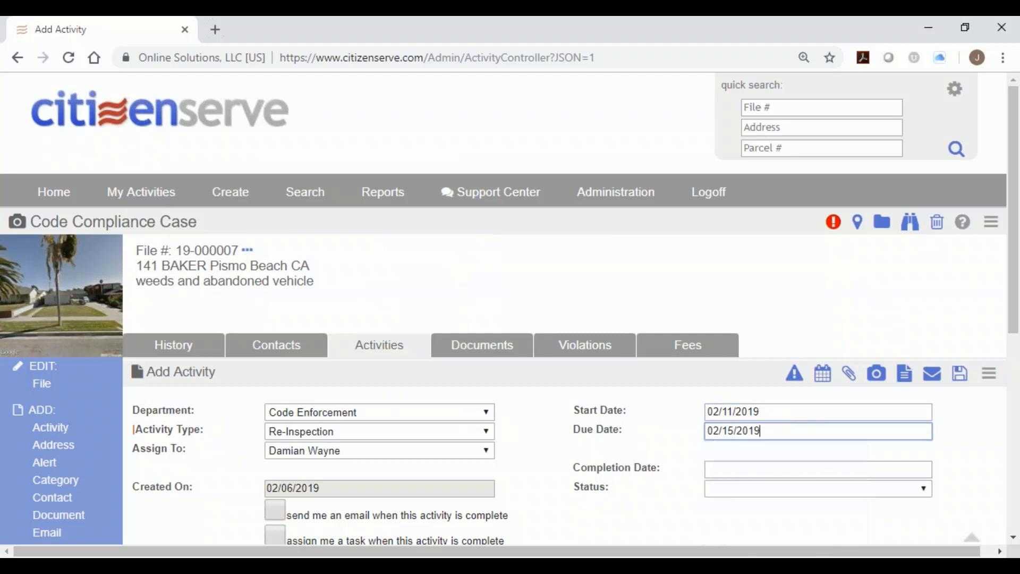
left_click(961, 375)
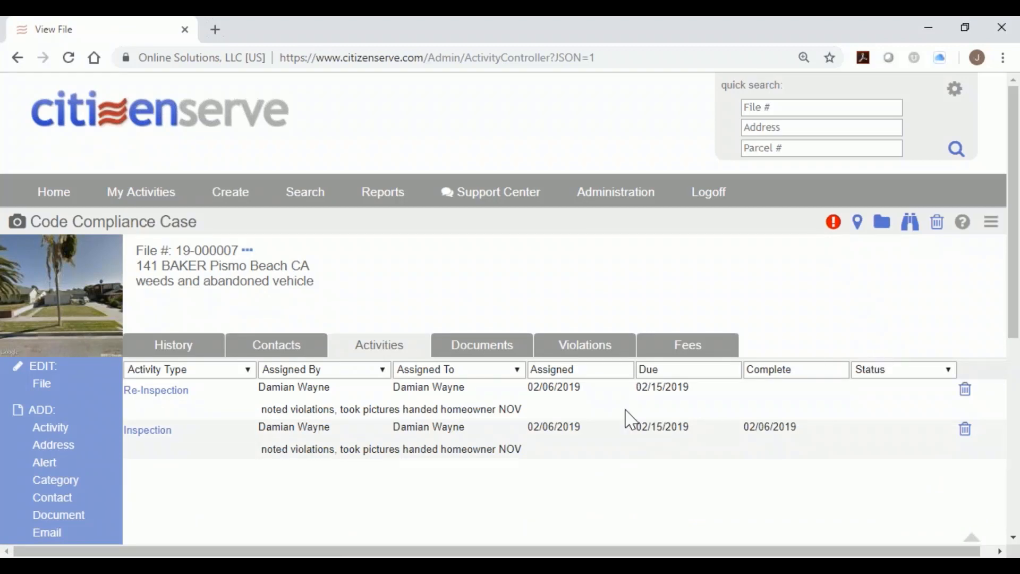
Start a new letter using Citation Notice for Property Owner, skipping past photo selection.
scroll(629, 420, "down", 2)
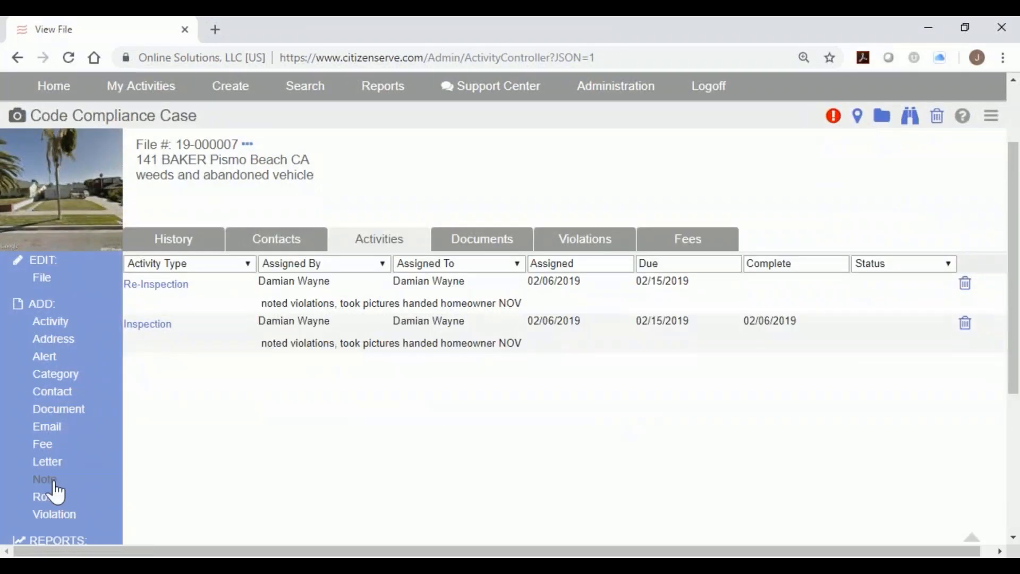
left_click(83, 463)
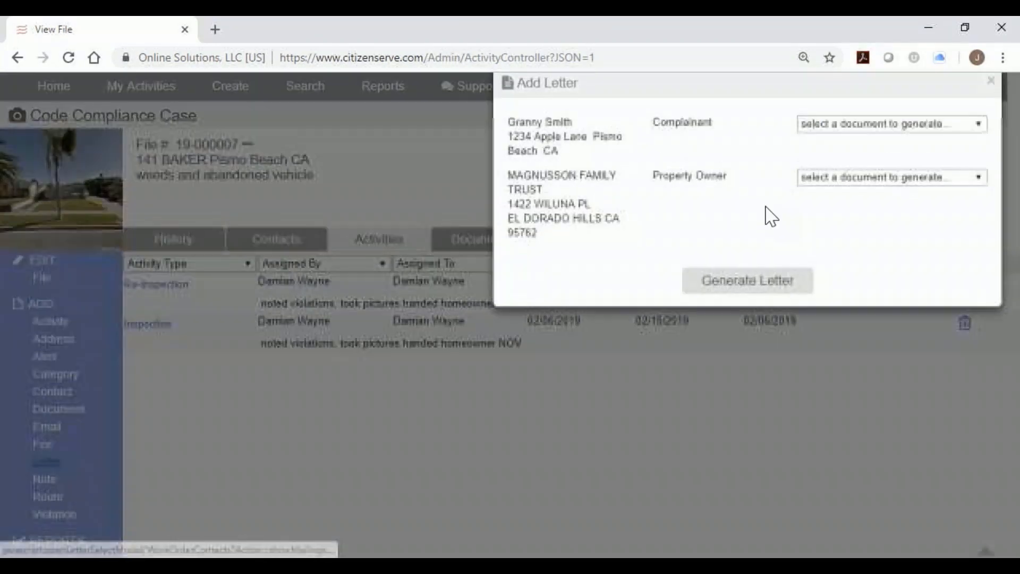
left_click(817, 182)
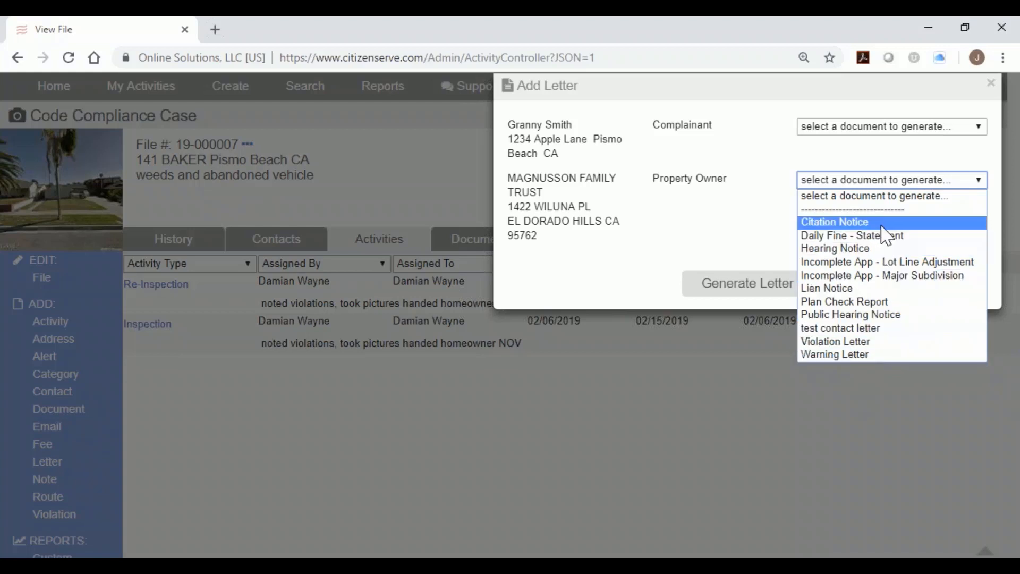
left_click(885, 221)
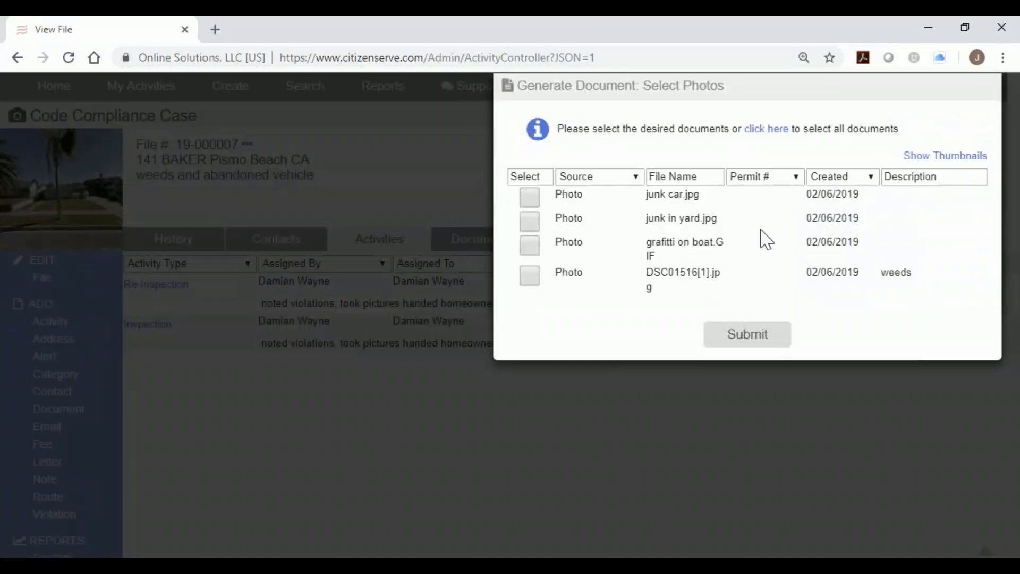
left_click(732, 344)
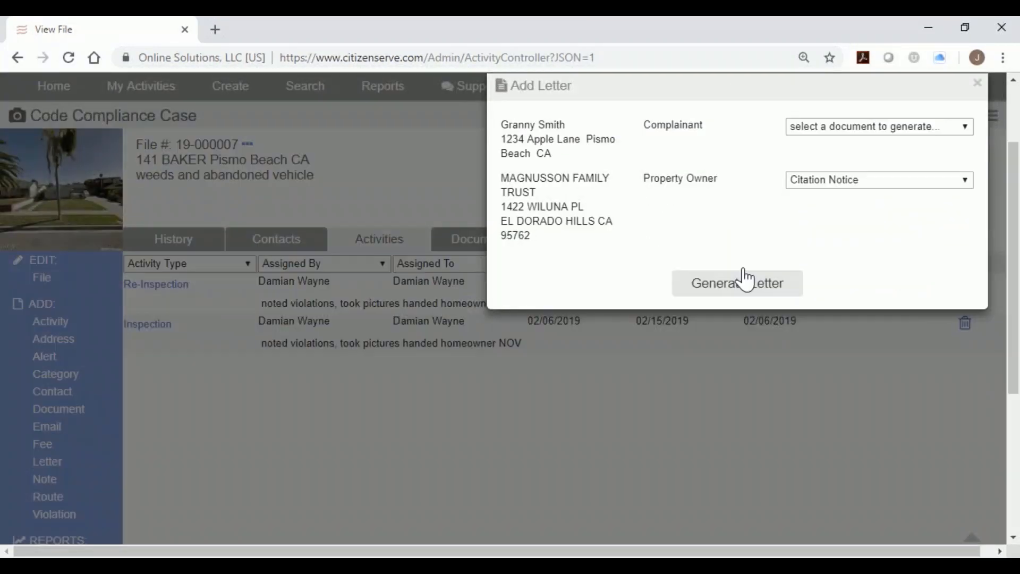
Generate the citation letter and review its weeds and nonoperative vehicle violations at $250.00 daily.
left_click(739, 286)
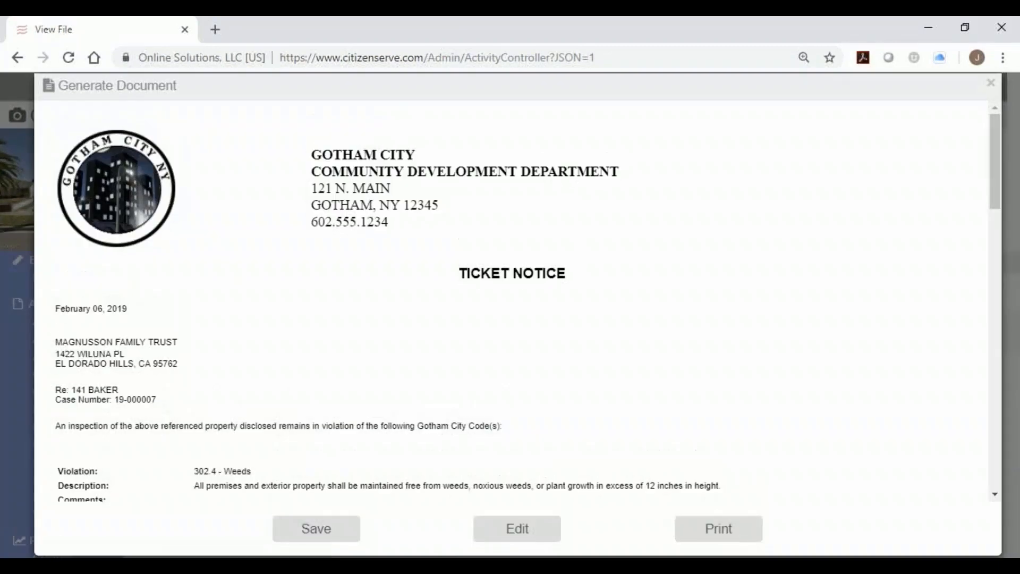
scroll(733, 298, "down", 2)
scroll(478, 232, "down", 2)
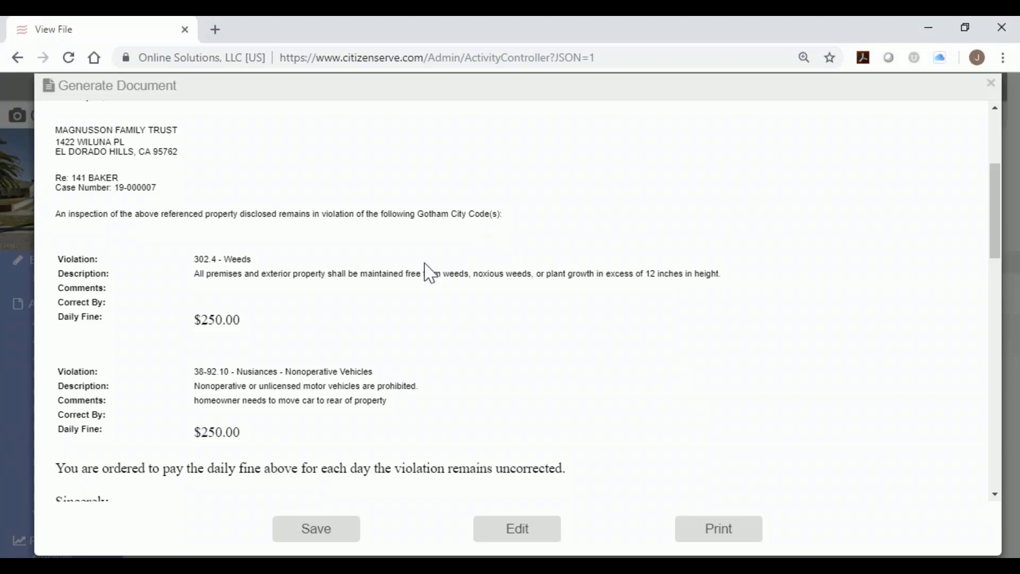
scroll(426, 271, "down", 3)
Save the citation letter and review the case's two $250.00 Daily Fine charges totalling $500.00.
left_click(333, 529)
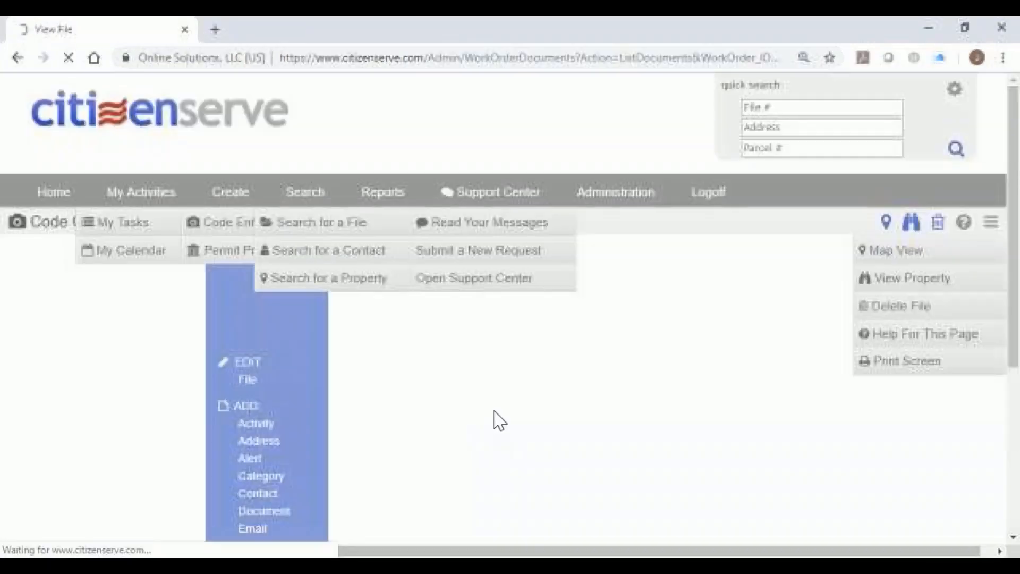
left_click(674, 346)
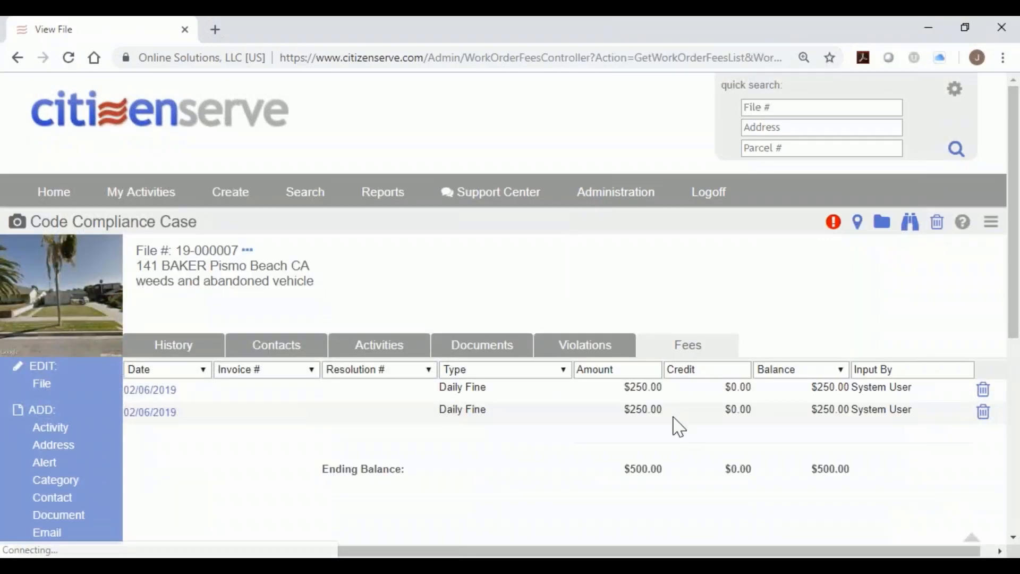
left_click_drag(445, 393, 515, 419)
left_click(440, 419)
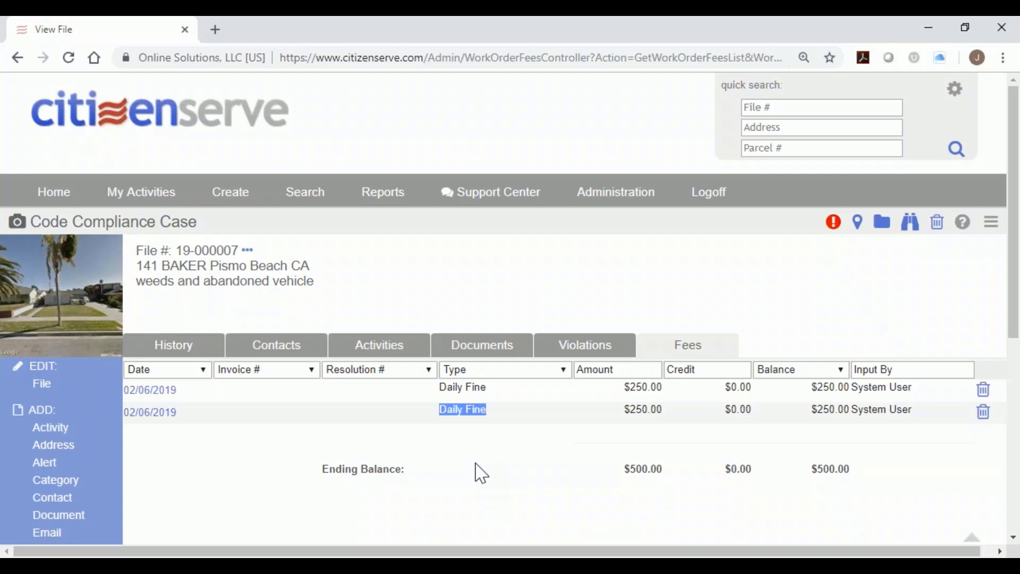
scroll(480, 472, "down", 3)
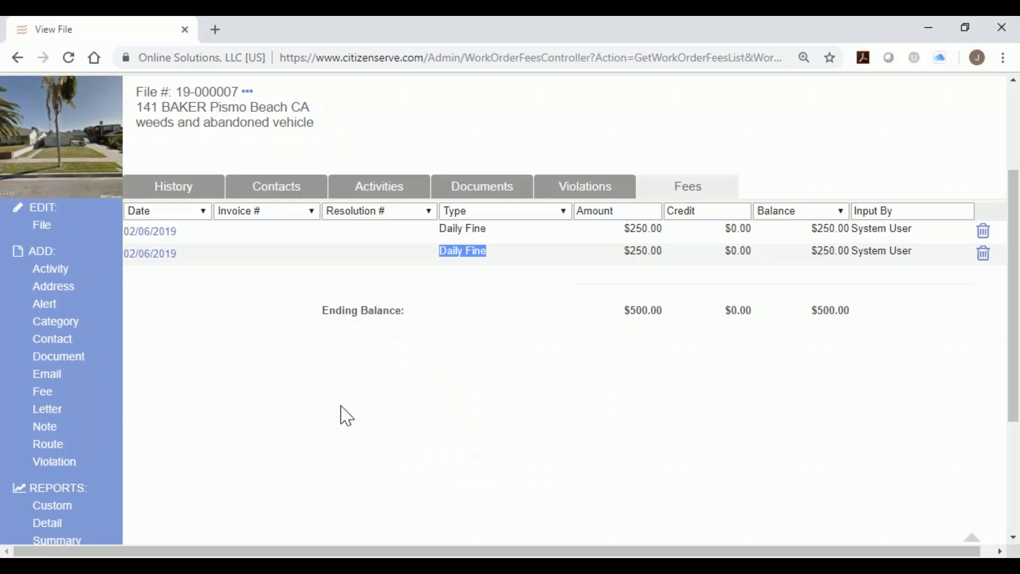
scroll(234, 390, "down", 1)
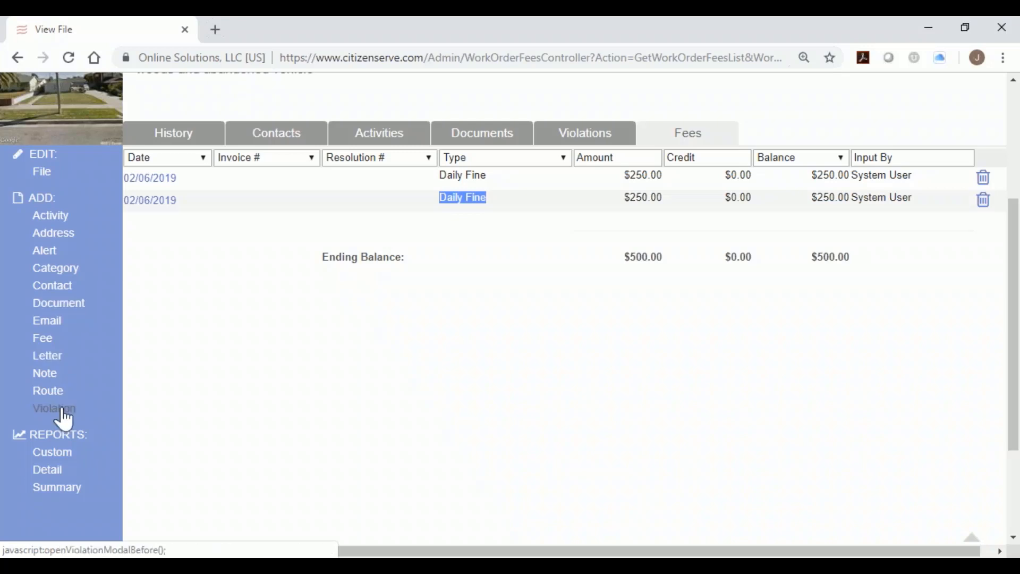
left_click_drag(21, 434, 90, 436)
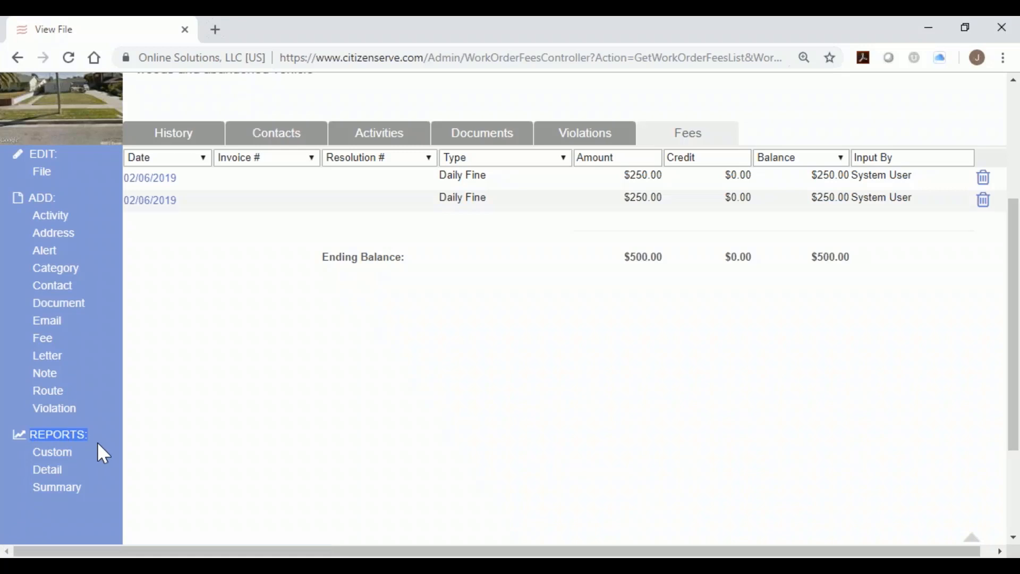
Generate a custom summary report for the case with every section, including the Re-Inspection.
left_click(59, 453)
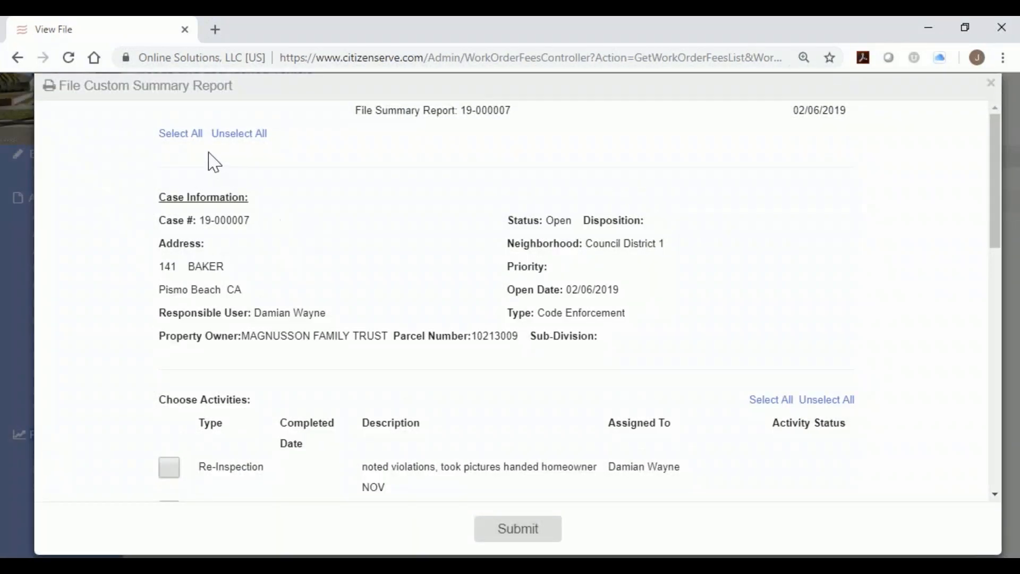
left_click(192, 133)
scroll(304, 272, "down", 2)
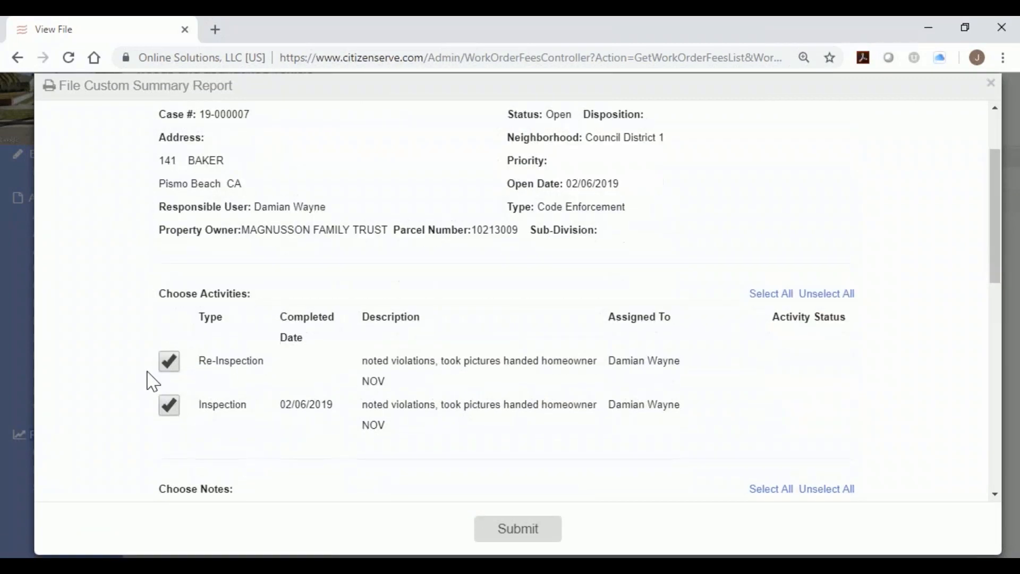
left_click(169, 367)
left_click(169, 369)
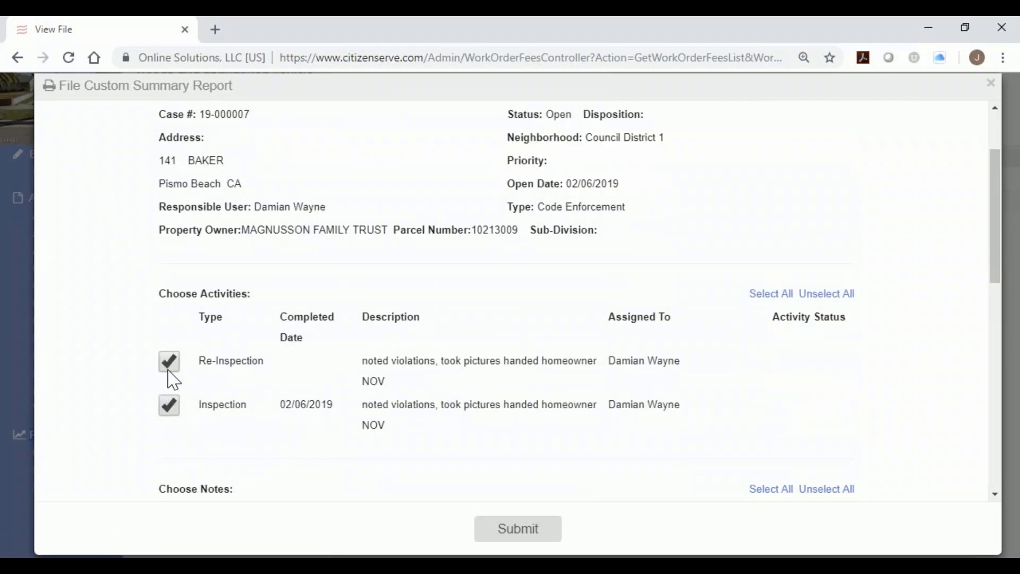
left_click(521, 528)
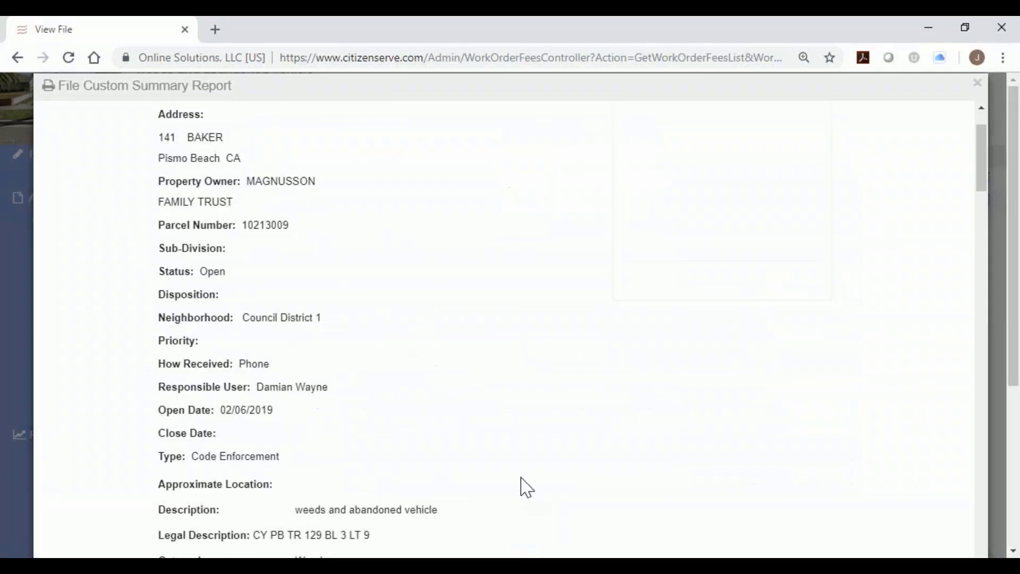
Read through the report's notices and violation photos, then close it.
scroll(518, 481, "down", 4)
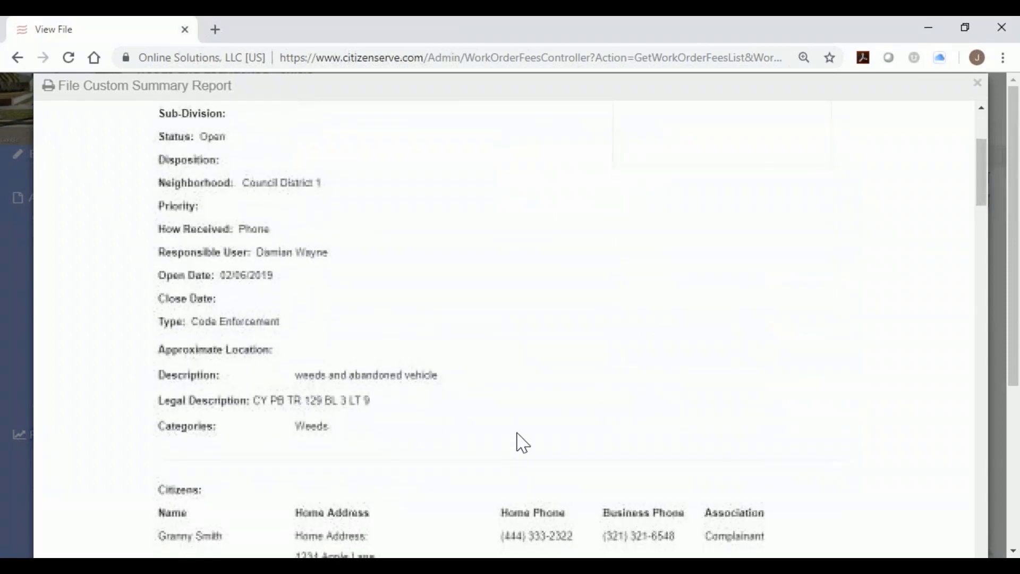
scroll(522, 441, "down", 5)
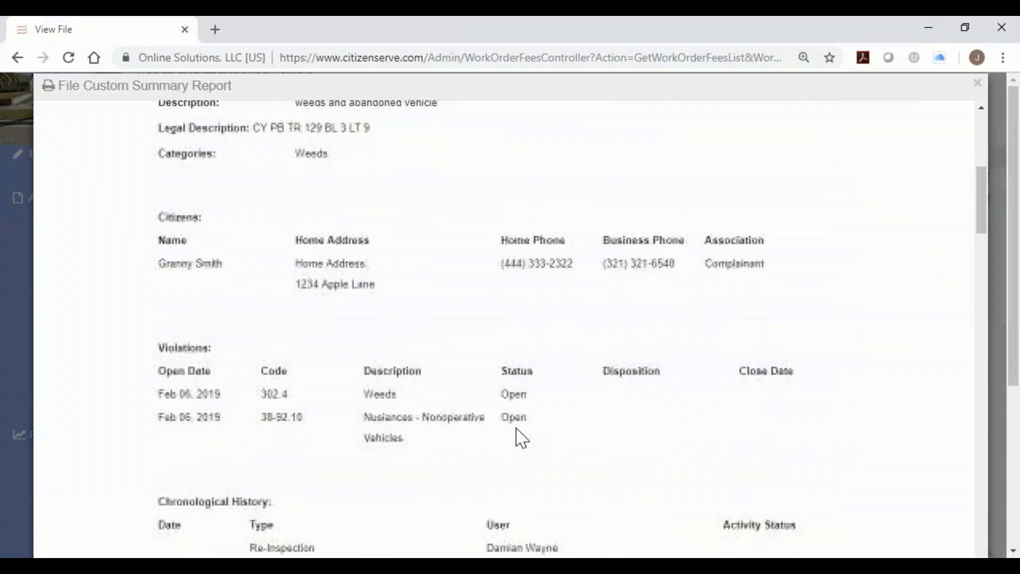
scroll(522, 439, "down", 6)
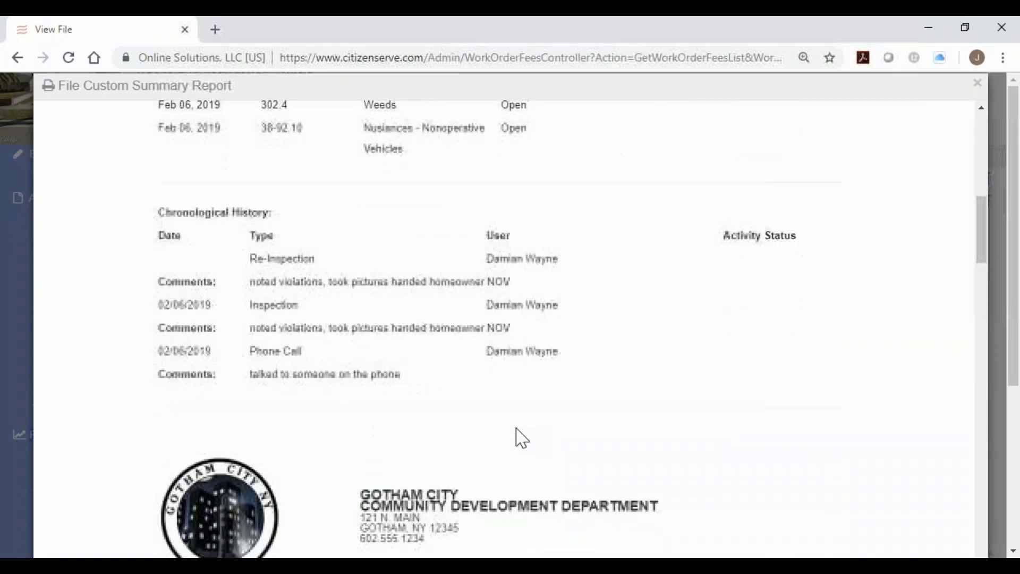
scroll(522, 439, "down", 6)
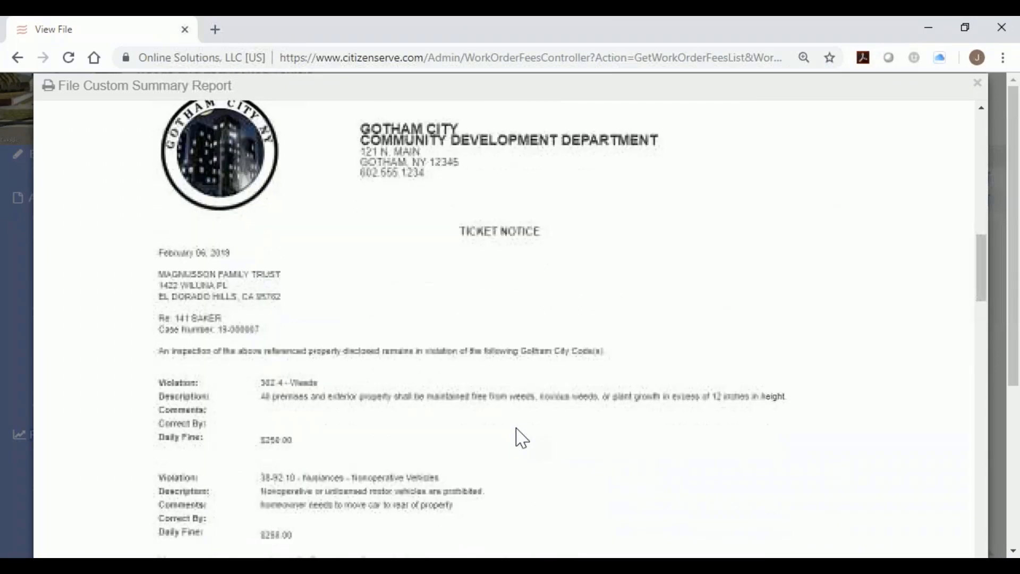
scroll(522, 439, "down", 6)
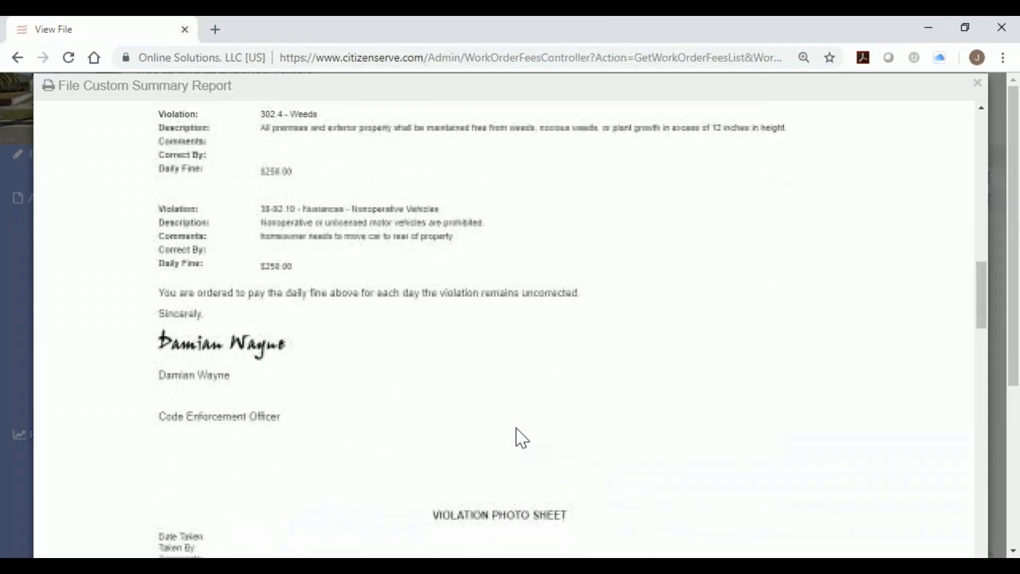
scroll(522, 439, "down", 13)
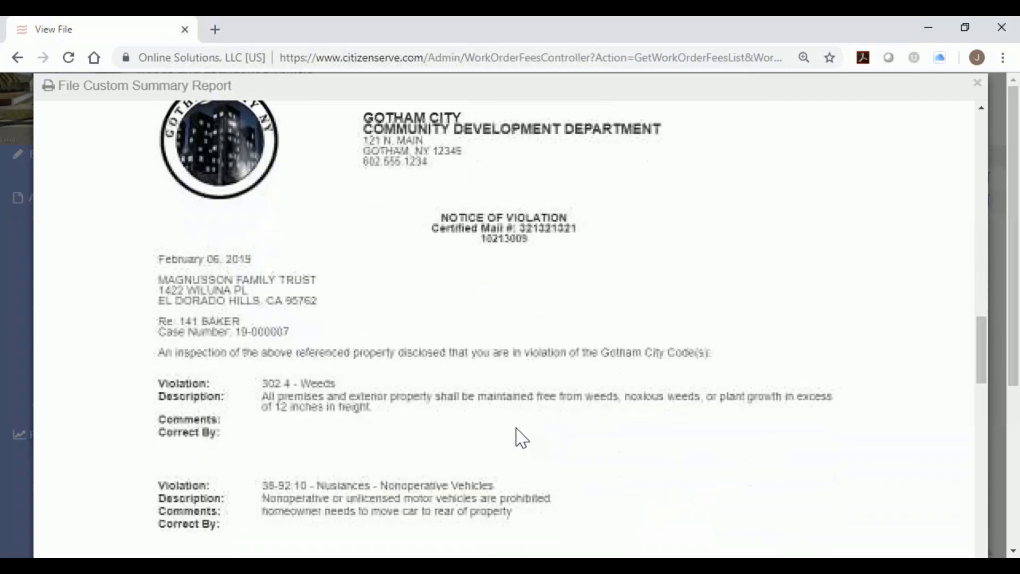
scroll(518, 436, "down", 12)
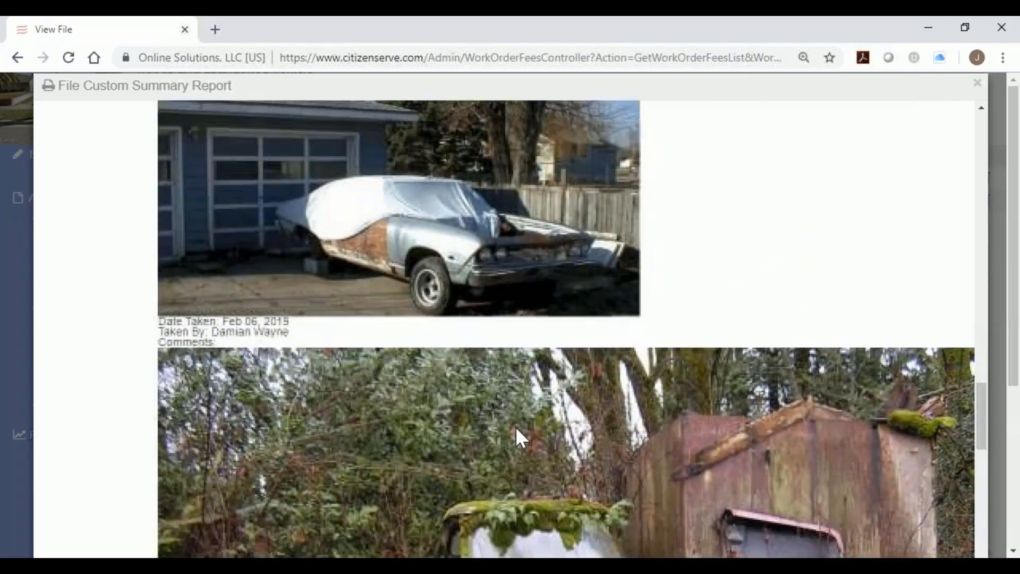
scroll(516, 428, "down", 12)
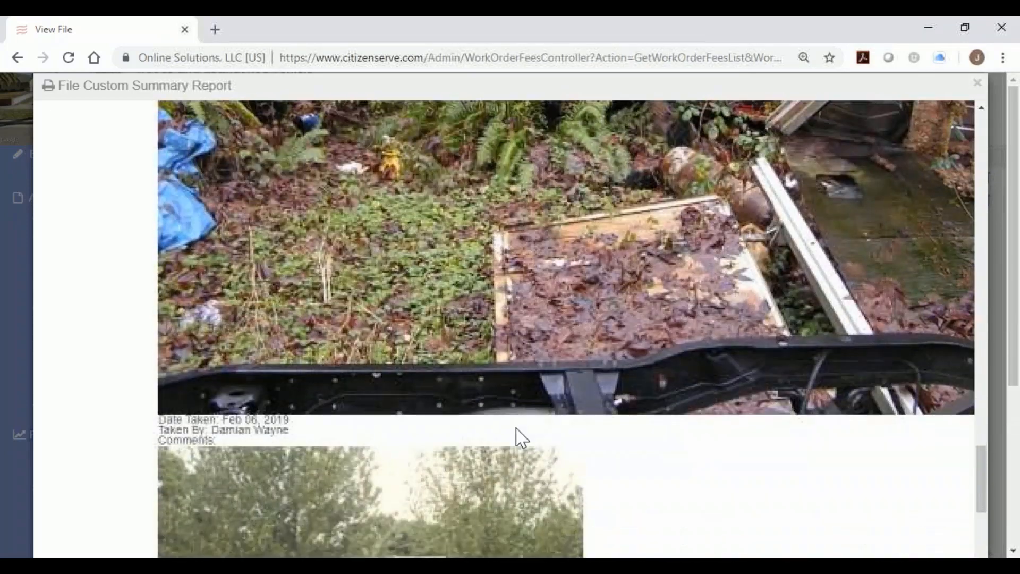
scroll(518, 433, "down", 9)
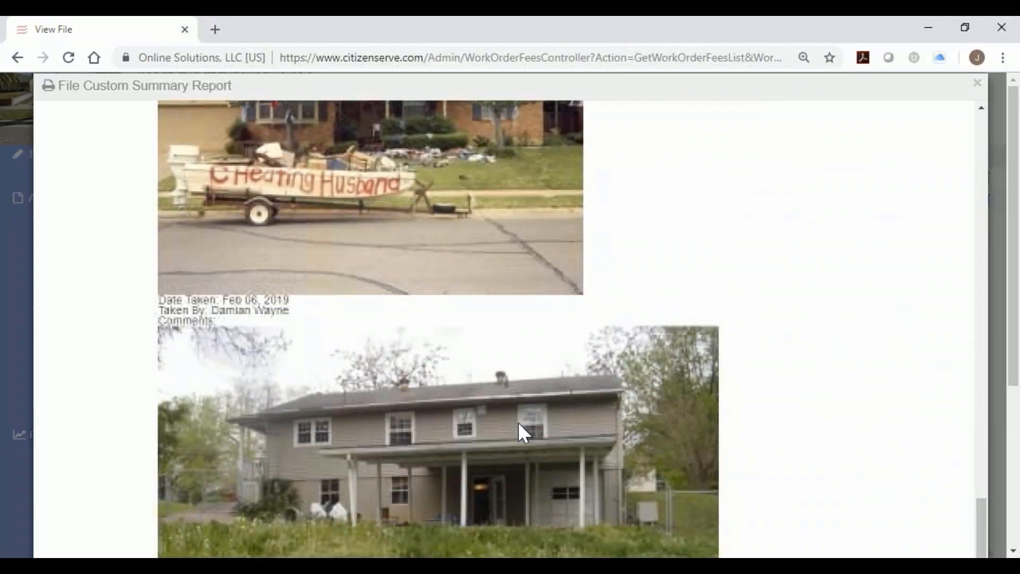
scroll(518, 432, "down", 11)
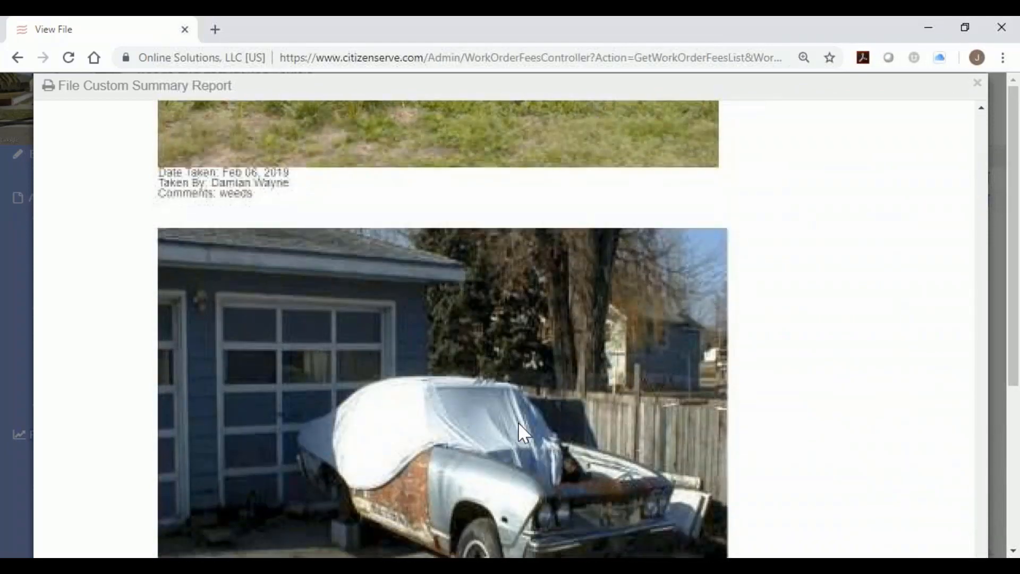
scroll(521, 430, "down", 5)
scroll(811, 335, "down", 10)
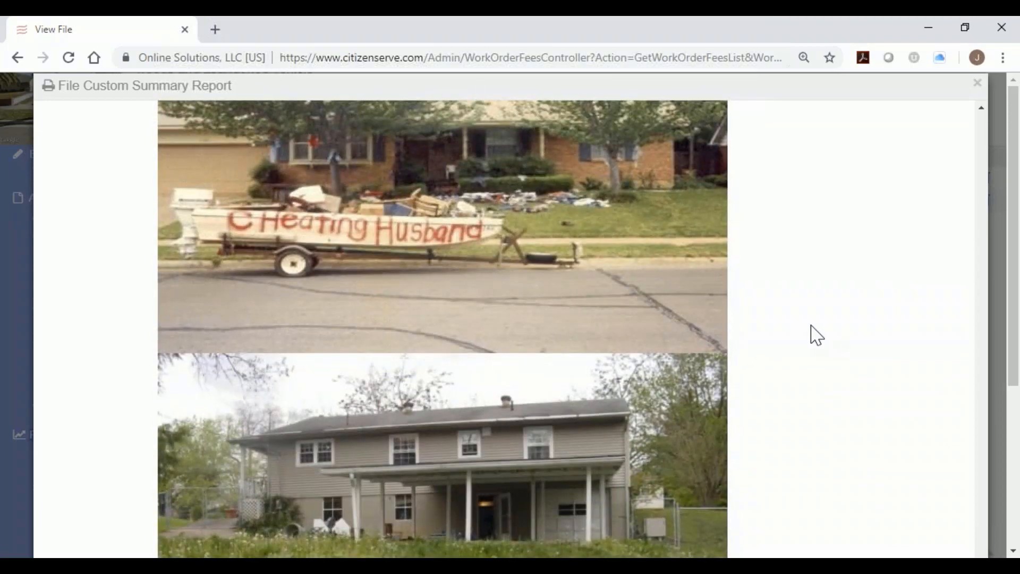
scroll(816, 335, "up", 10)
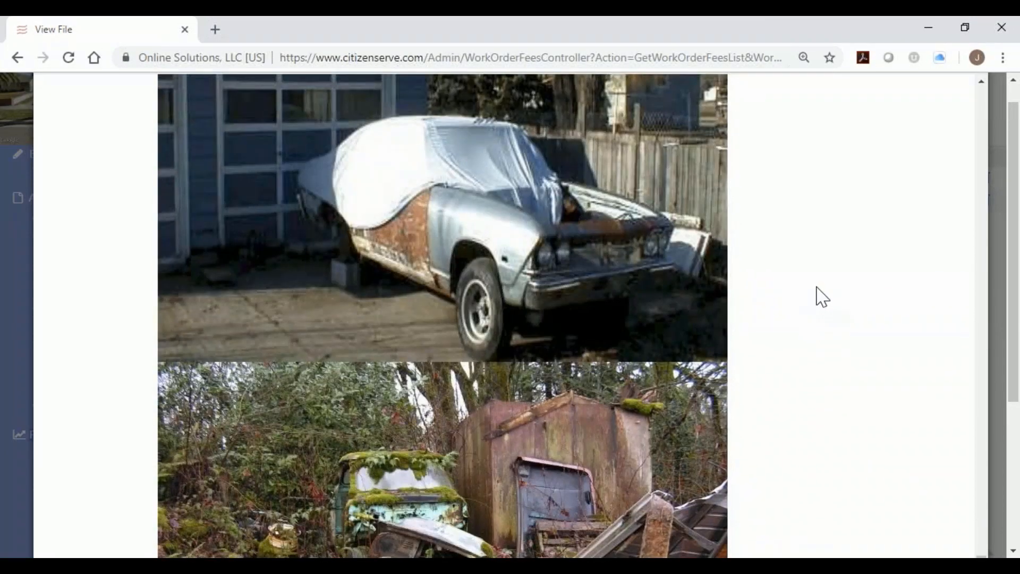
scroll(818, 294, "up", 15)
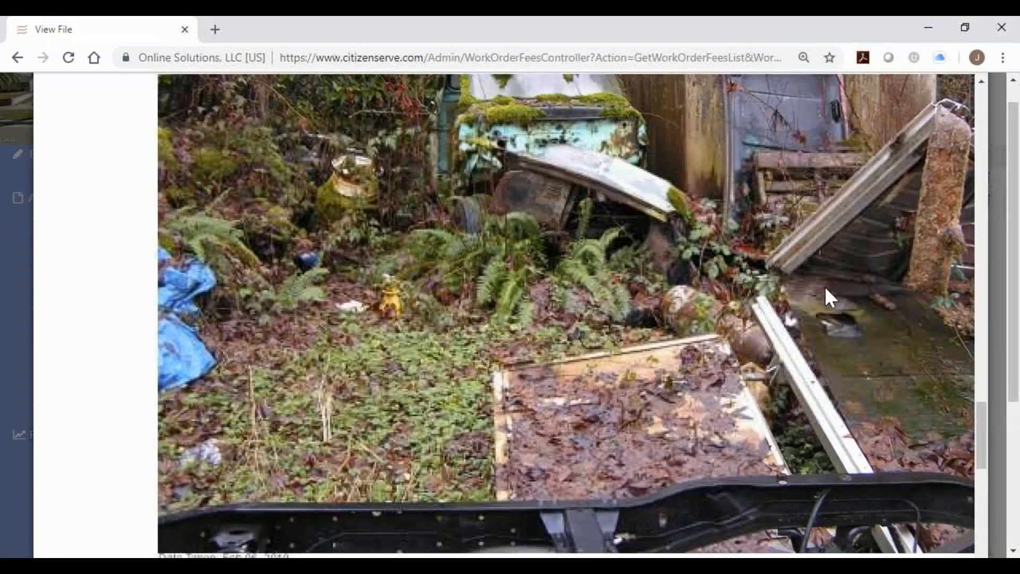
scroll(824, 285, "up", 20)
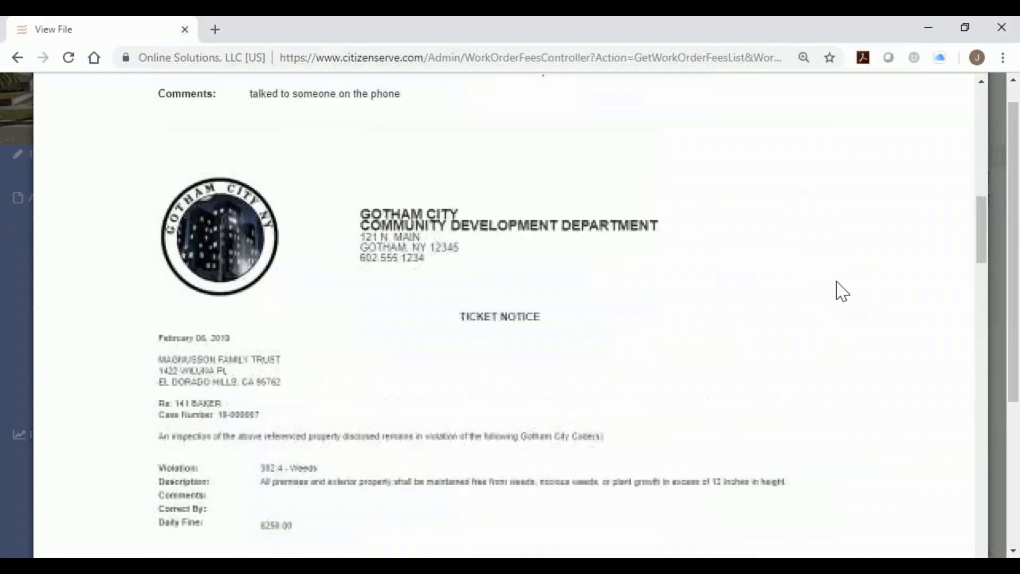
scroll(842, 287, "up", 20)
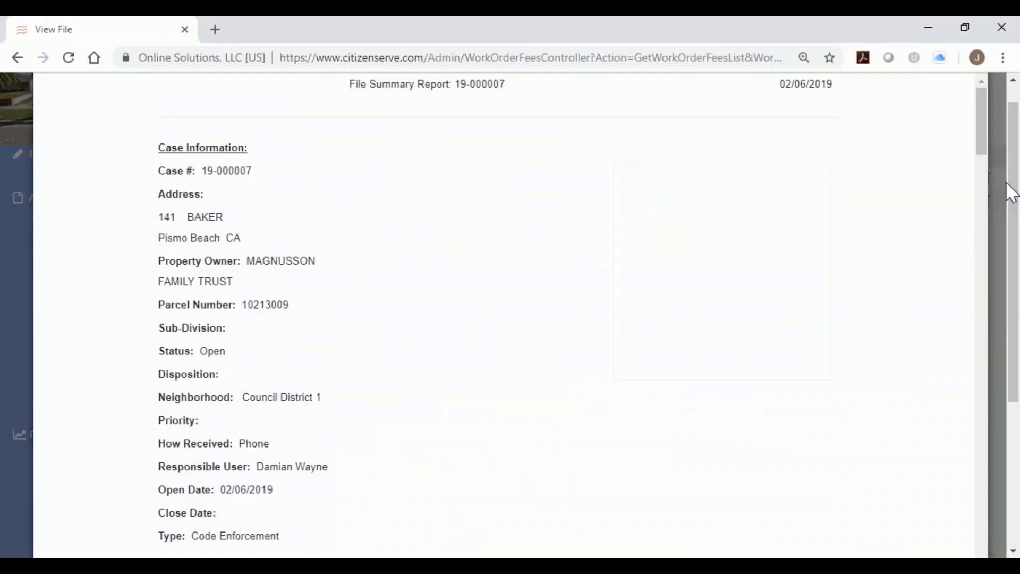
scroll(1011, 184, "up", 1)
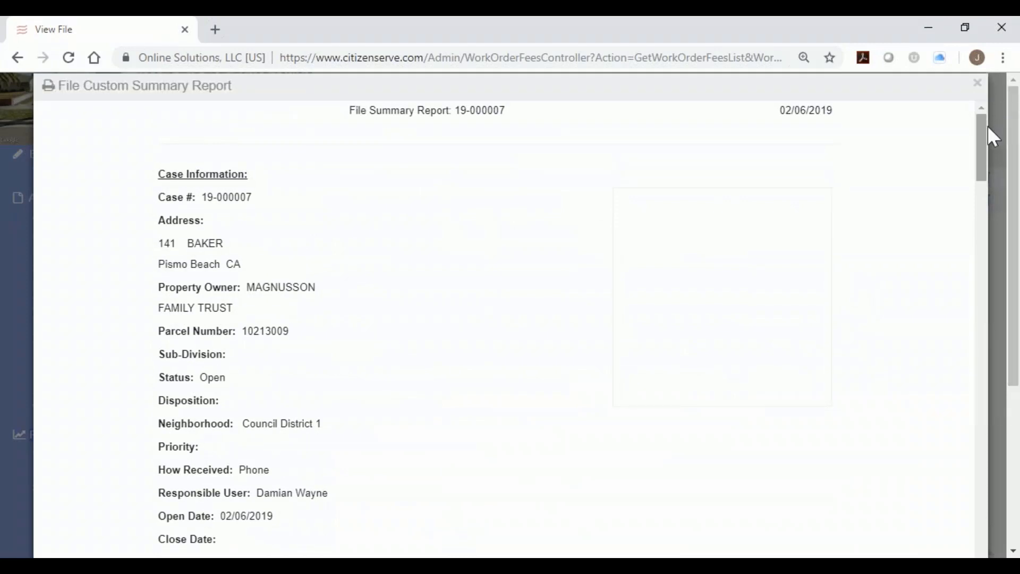
left_click(977, 84)
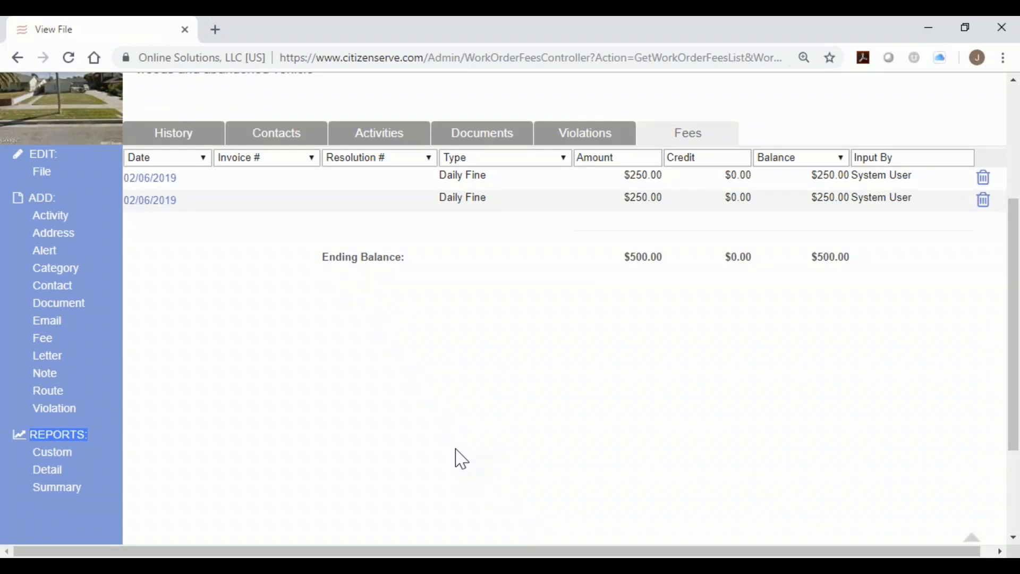
Choose Search for a Property from the Search menu.
scroll(455, 410, "up", 4)
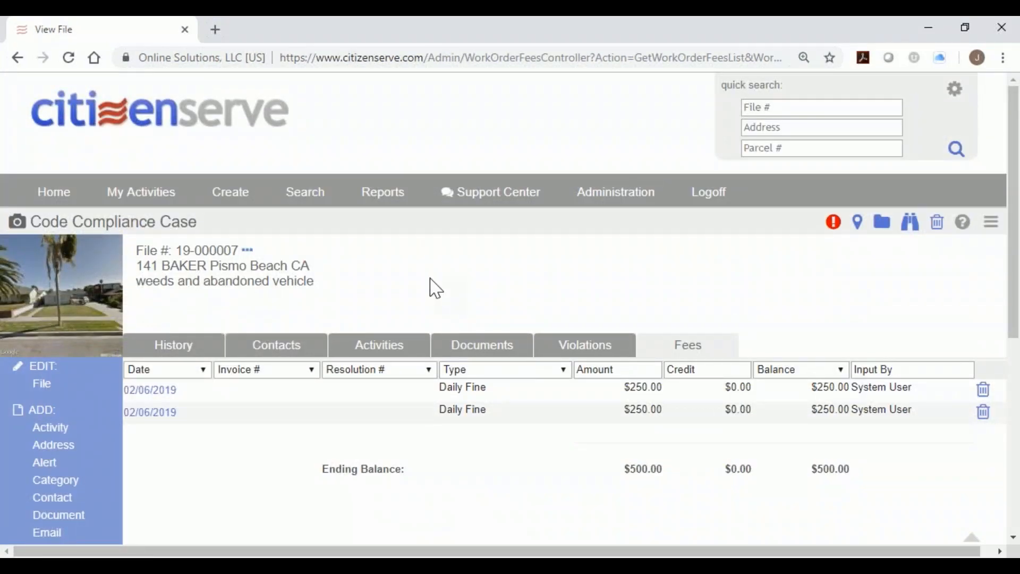
left_click(818, 127)
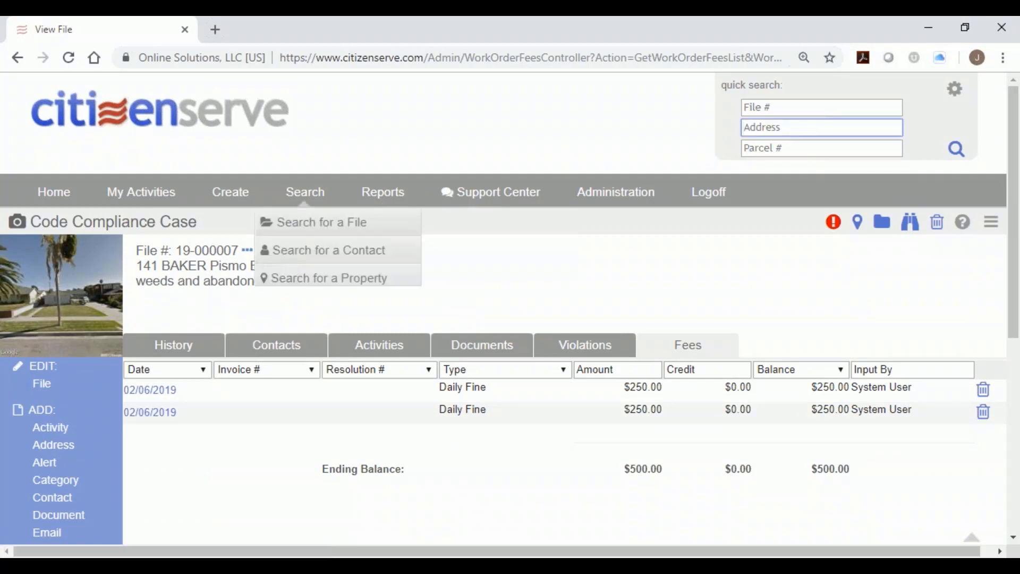
left_click(325, 278)
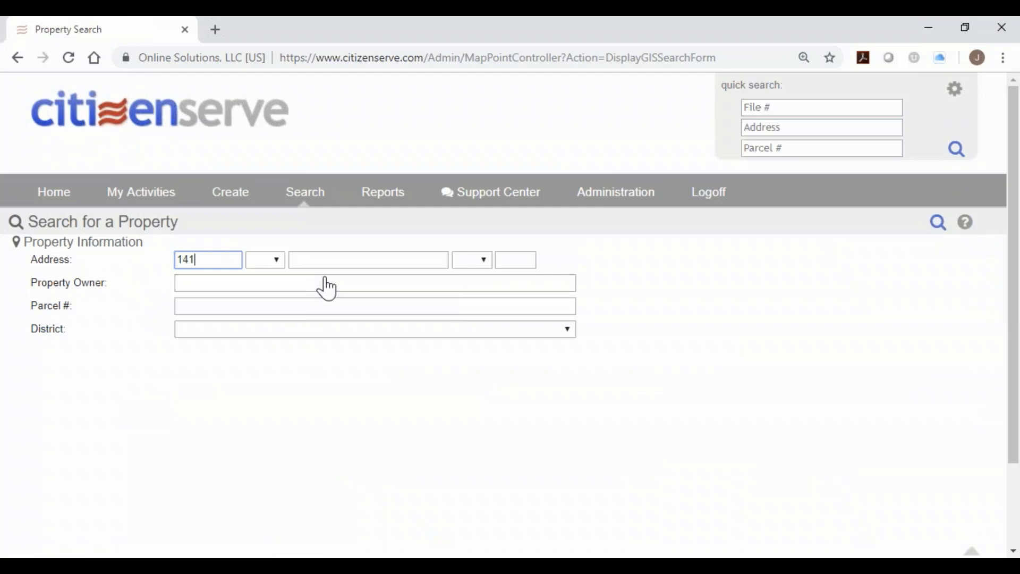
left_click(367, 262)
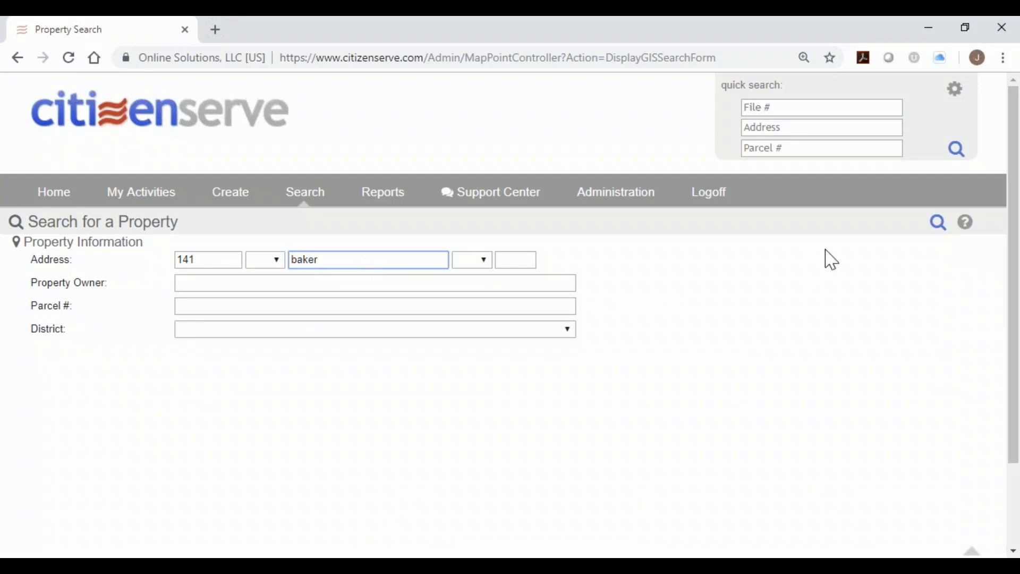
left_click(938, 223)
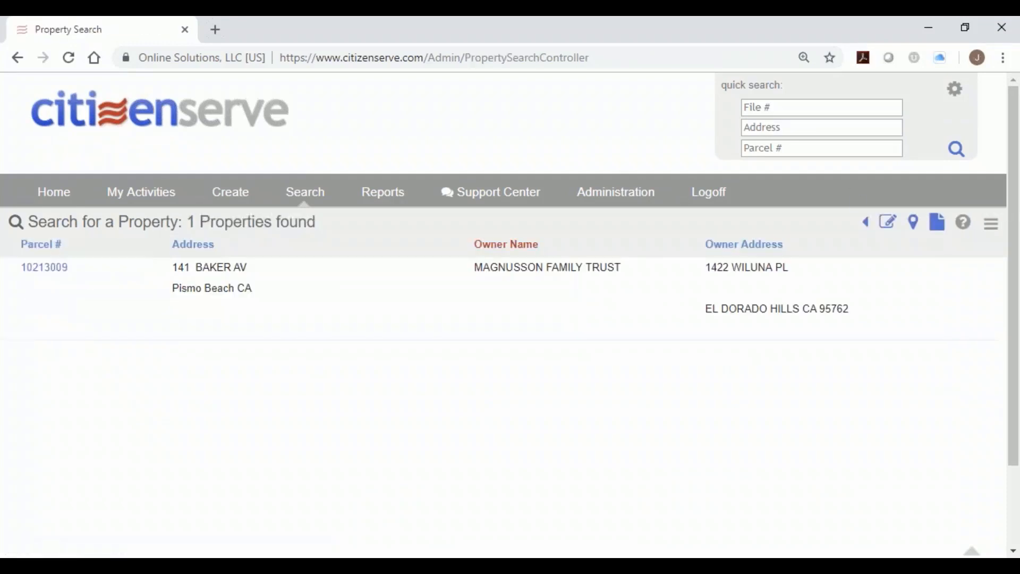
left_click(37, 268)
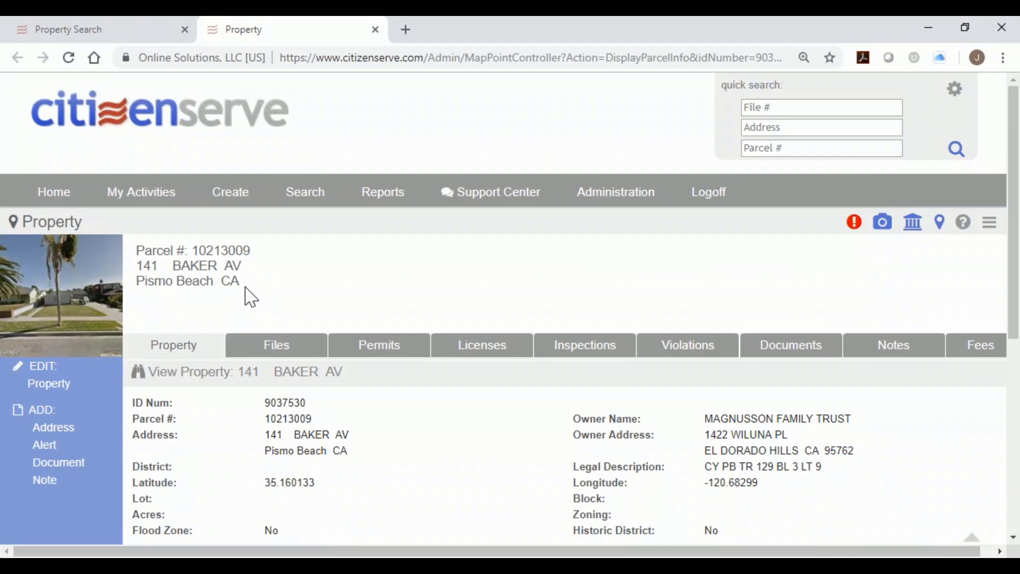
left_click_drag(20, 221, 77, 222)
Add and save the alert 'there is a tiger on this property' on parcel 10213009.
left_click(75, 221)
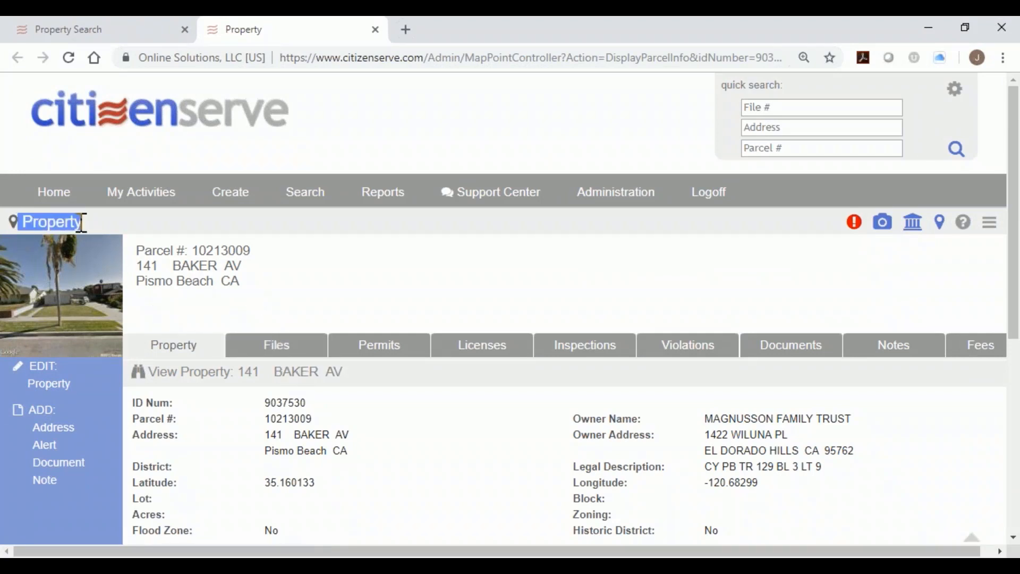
left_click(44, 444)
left_click(728, 153)
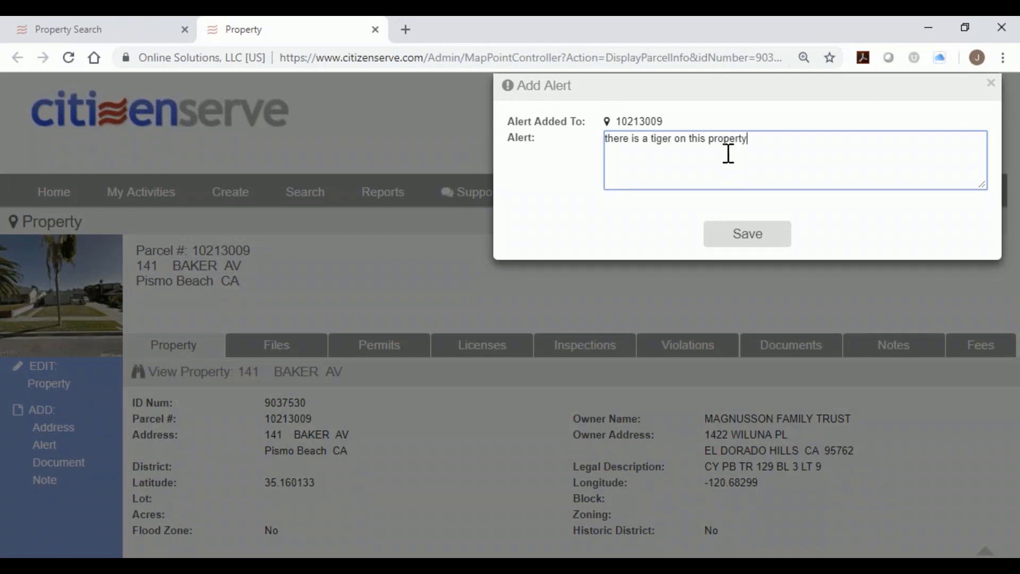
left_click(744, 233)
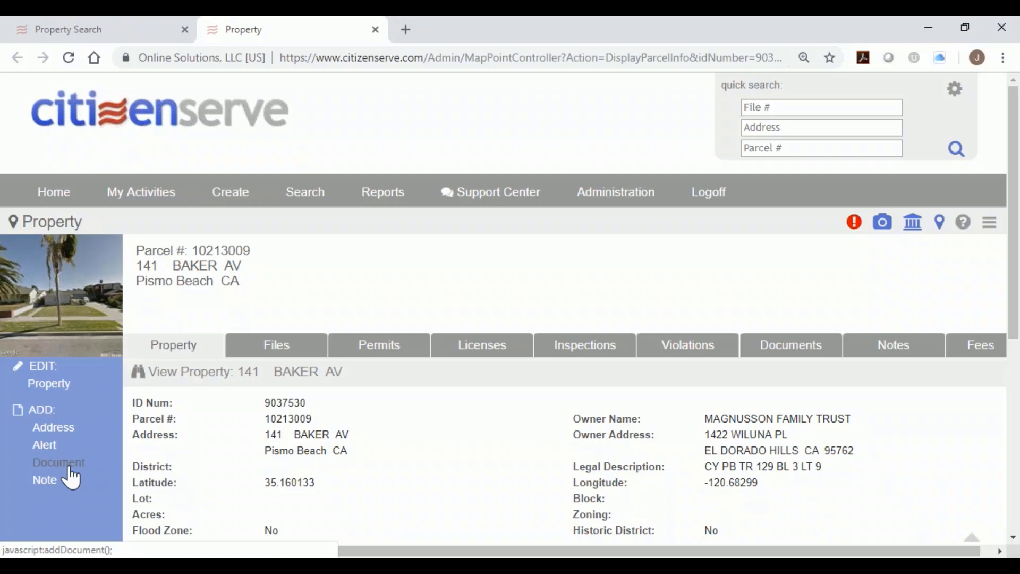
Review the property's documents, permits, licenses, inspections and violations lists.
scroll(372, 415, "down", 3)
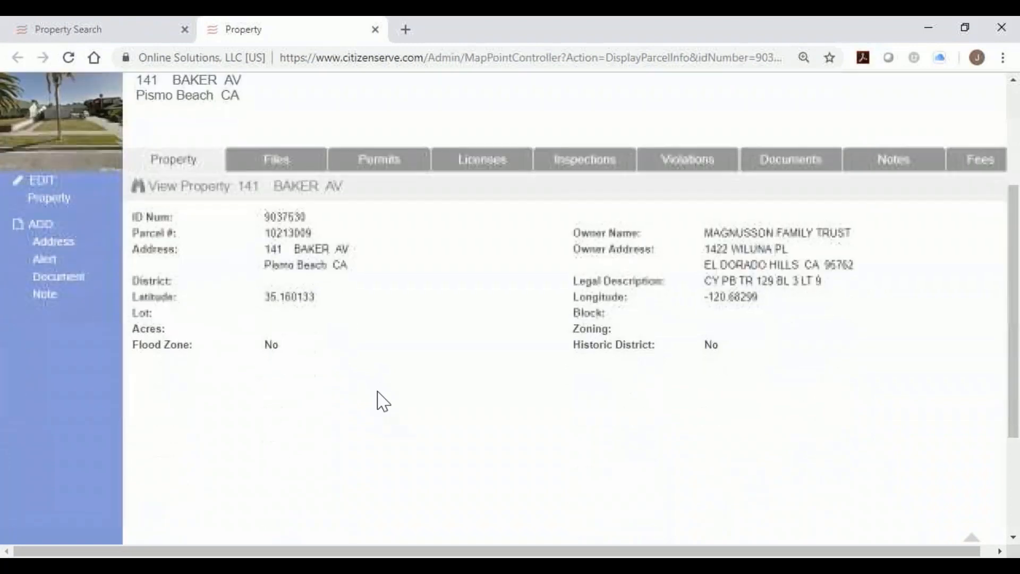
left_click(287, 161)
scroll(357, 313, "down", 1)
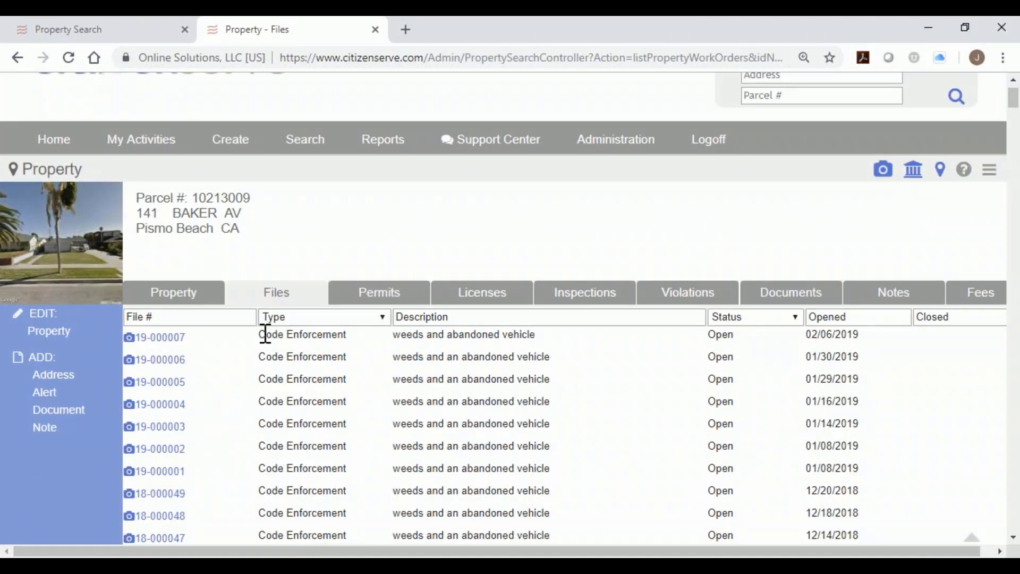
left_click_drag(266, 334, 348, 335)
left_click_drag(258, 357, 348, 358)
left_click(364, 295)
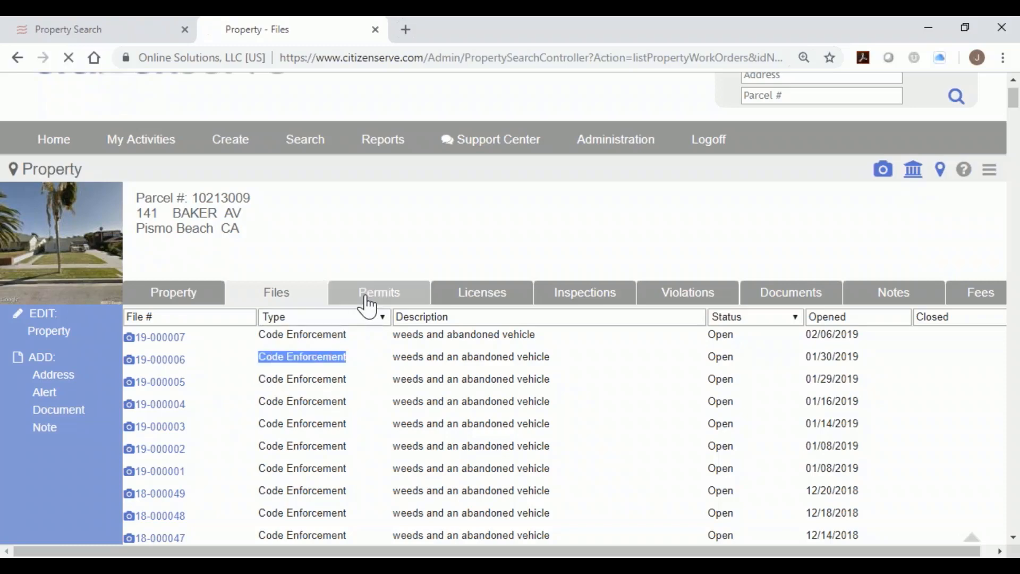
left_click(462, 348)
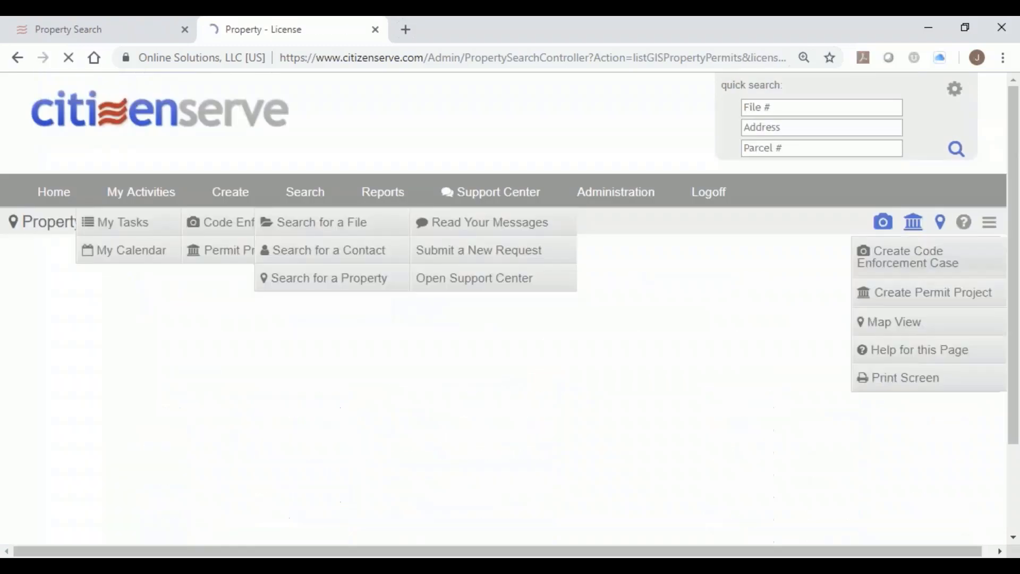
left_click(576, 350)
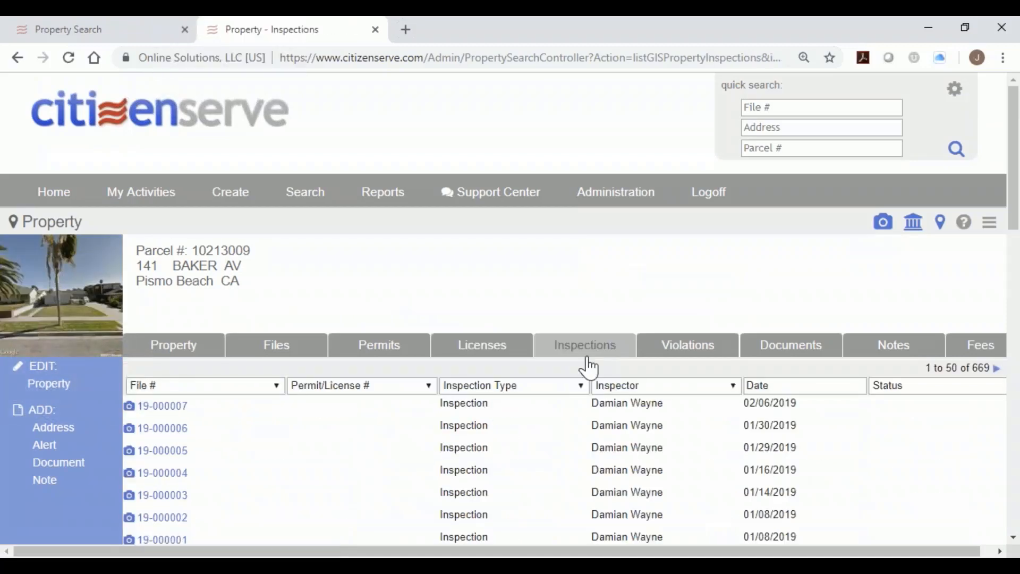
scroll(553, 456, "down", 2)
scroll(556, 456, "down", 2)
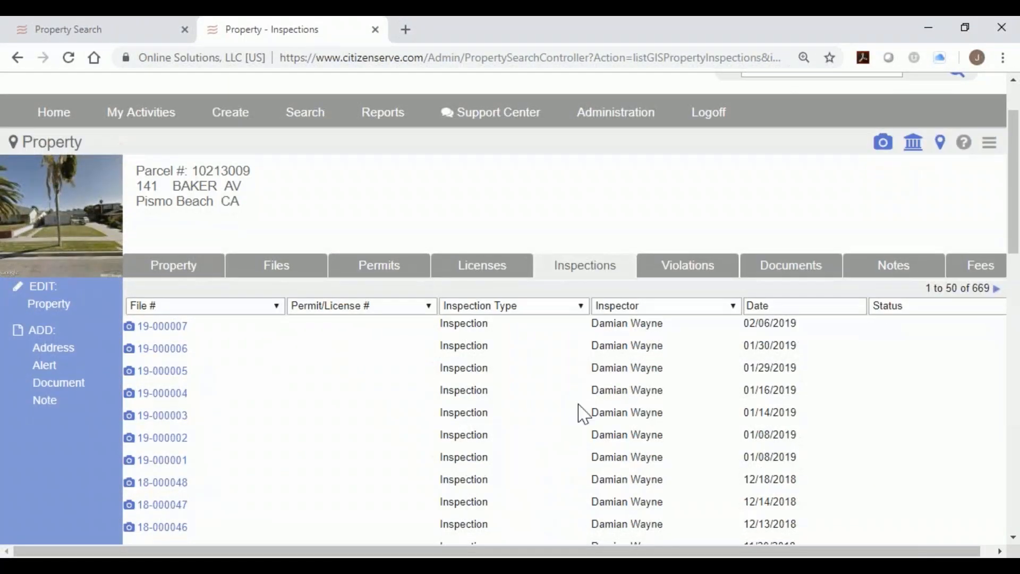
left_click(683, 276)
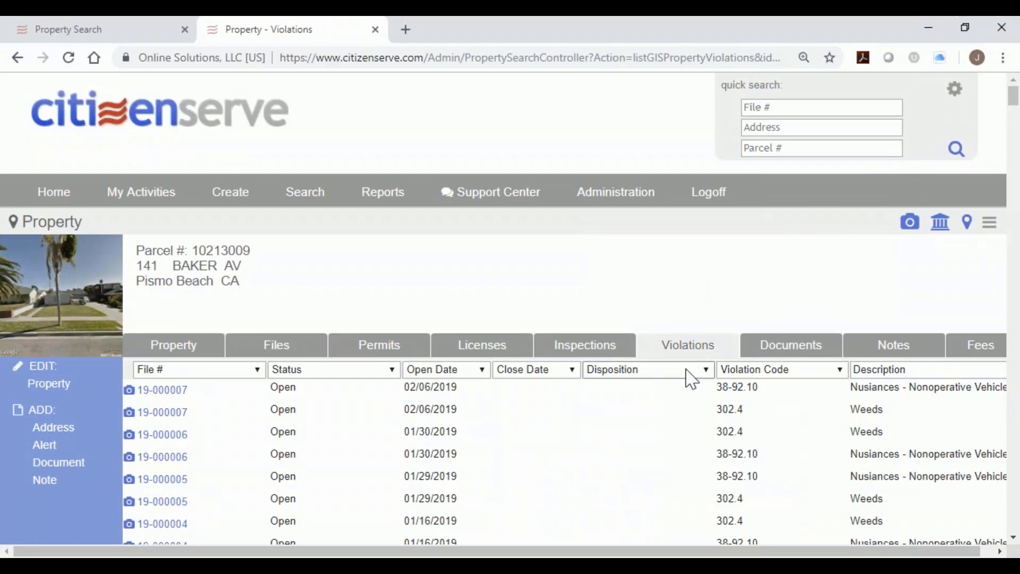
scroll(686, 436, "down", 3)
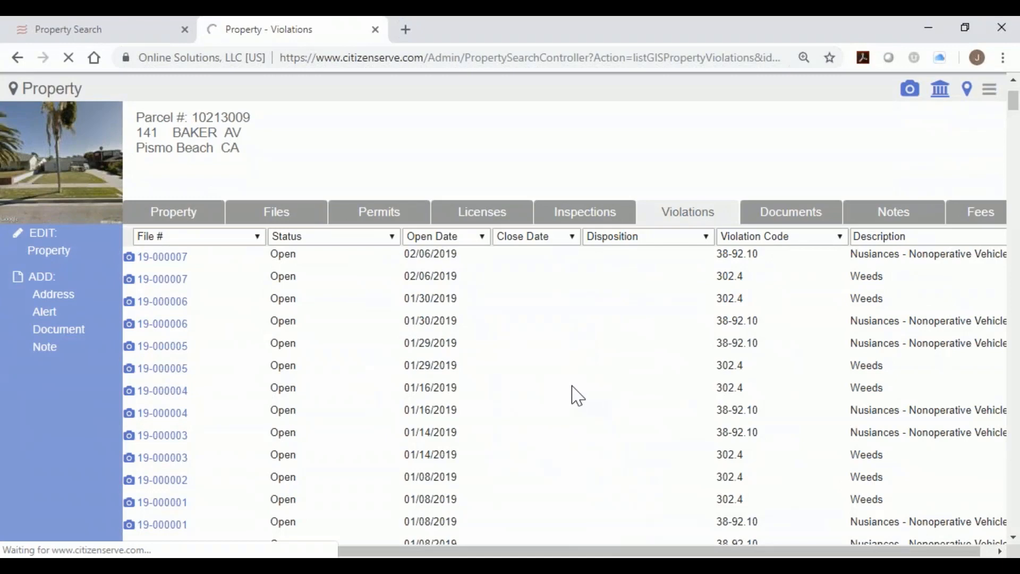
scroll(619, 428, "down", 1)
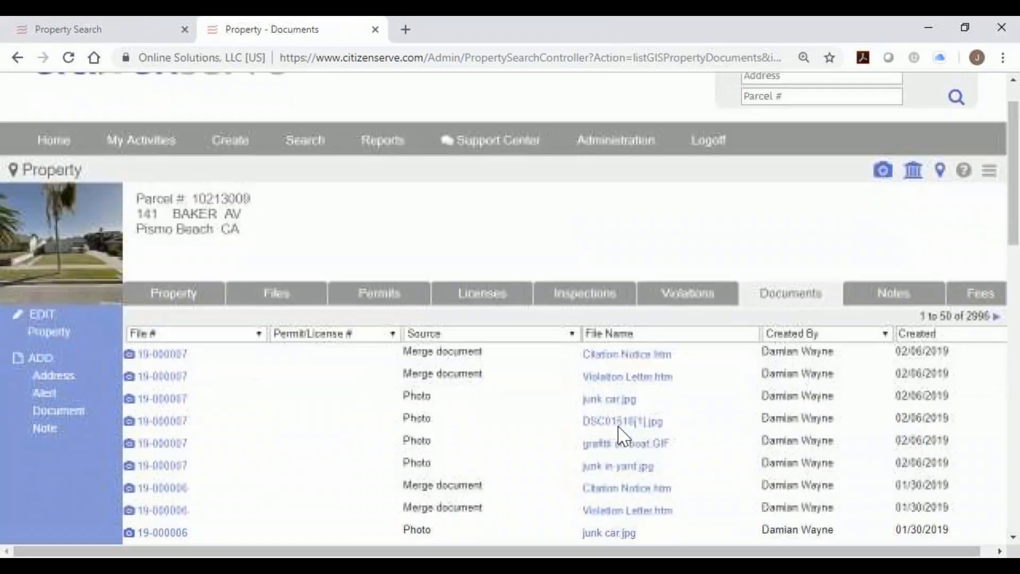
scroll(850, 366, "down", 1)
scroll(841, 366, "down", 1)
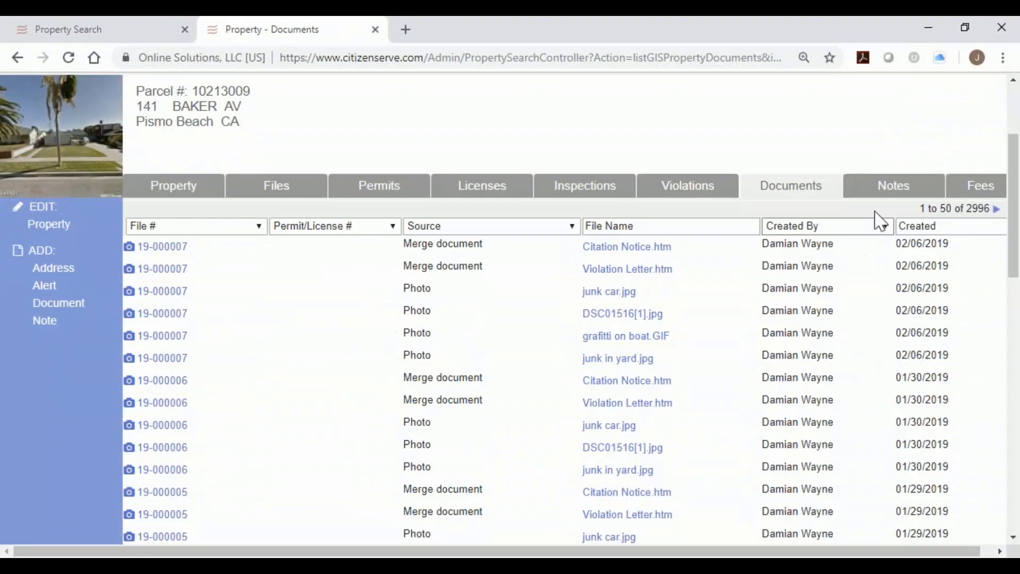
Check the property's notes and daily fine charges, then return to the home page.
left_click(888, 190)
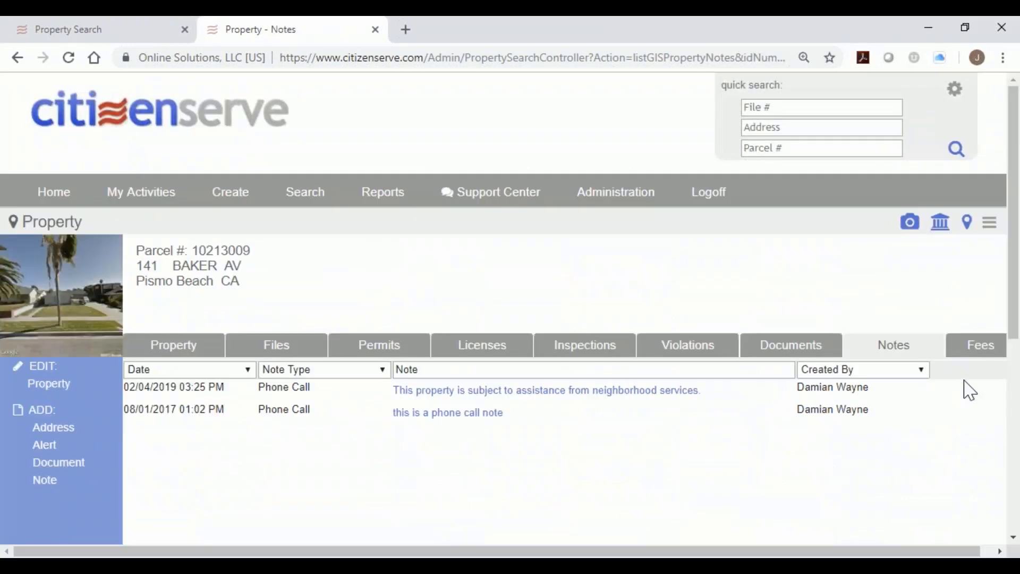
left_click(980, 355)
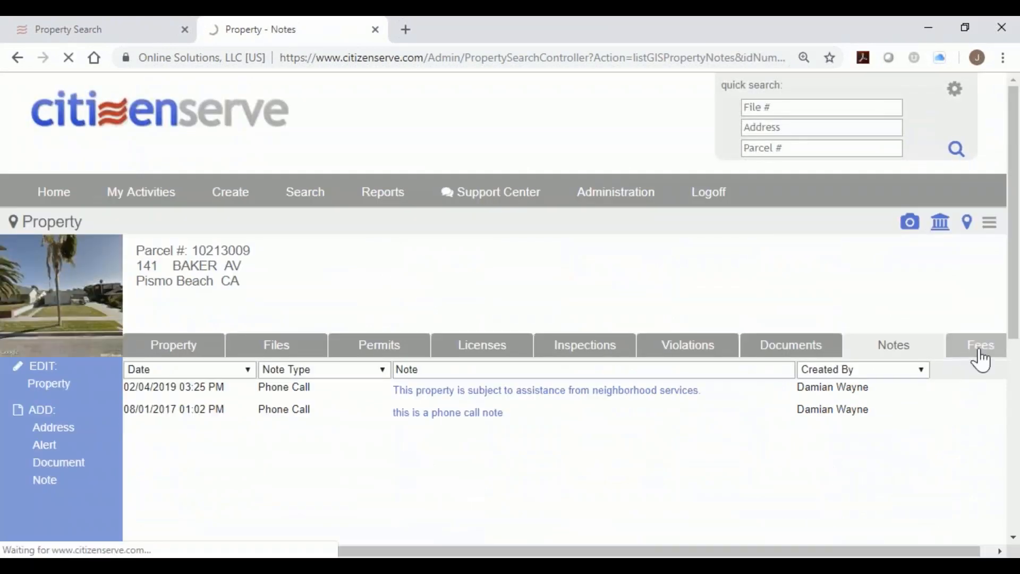
scroll(776, 436, "down", 1)
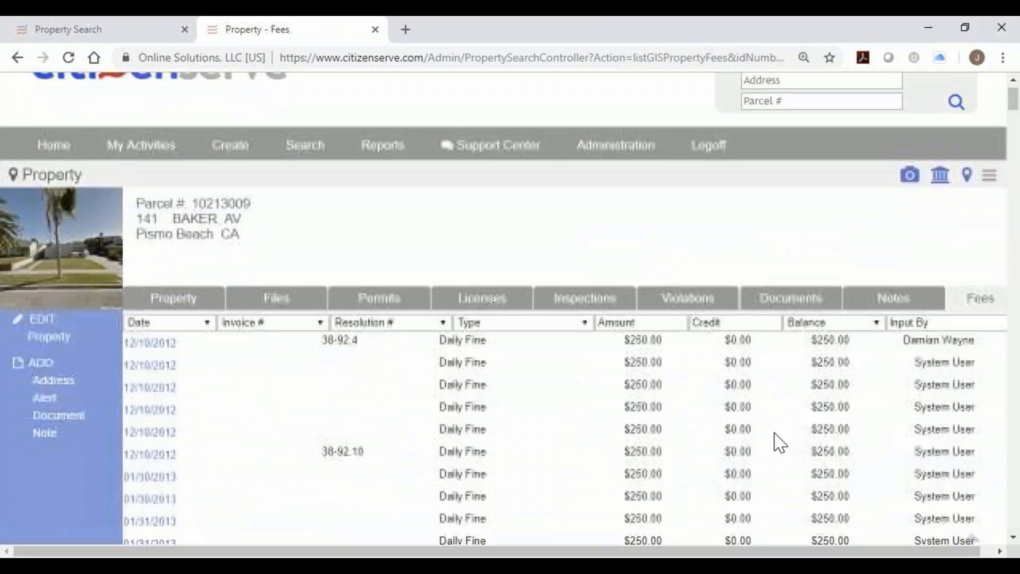
scroll(778, 441, "down", 2)
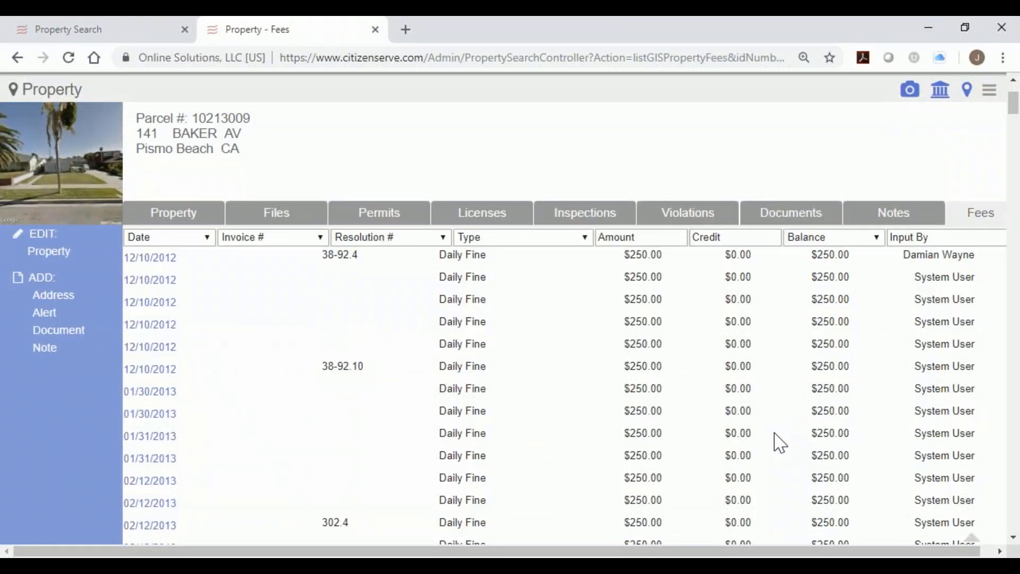
scroll(780, 442, "down", 5)
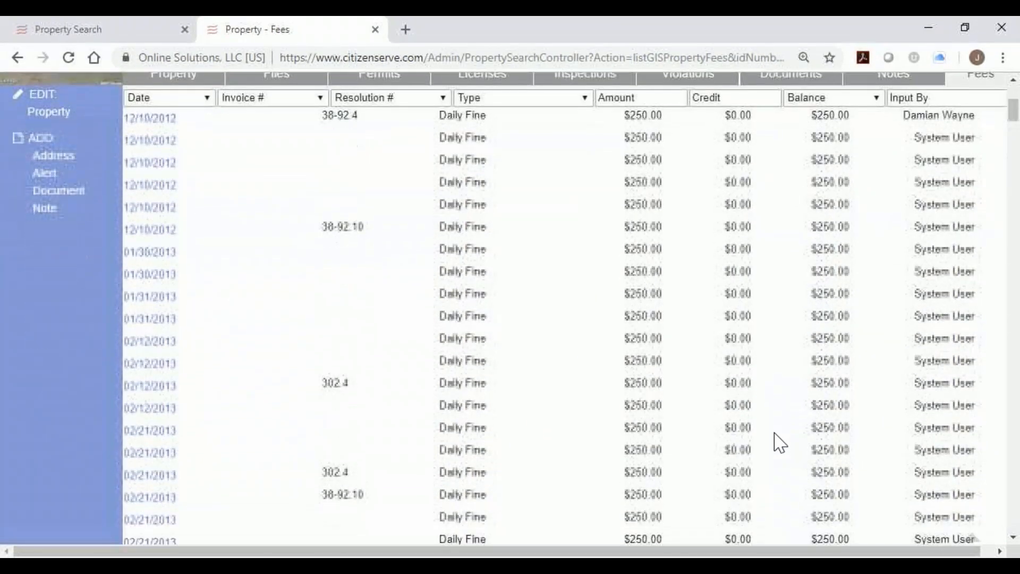
scroll(780, 443, "up", 8)
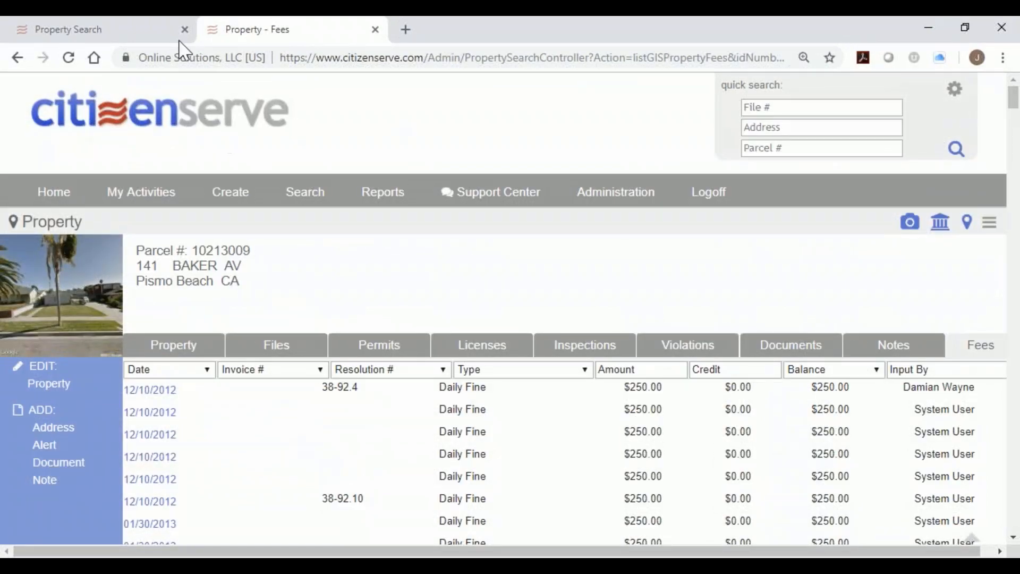
left_click(156, 35)
left_click(198, 126)
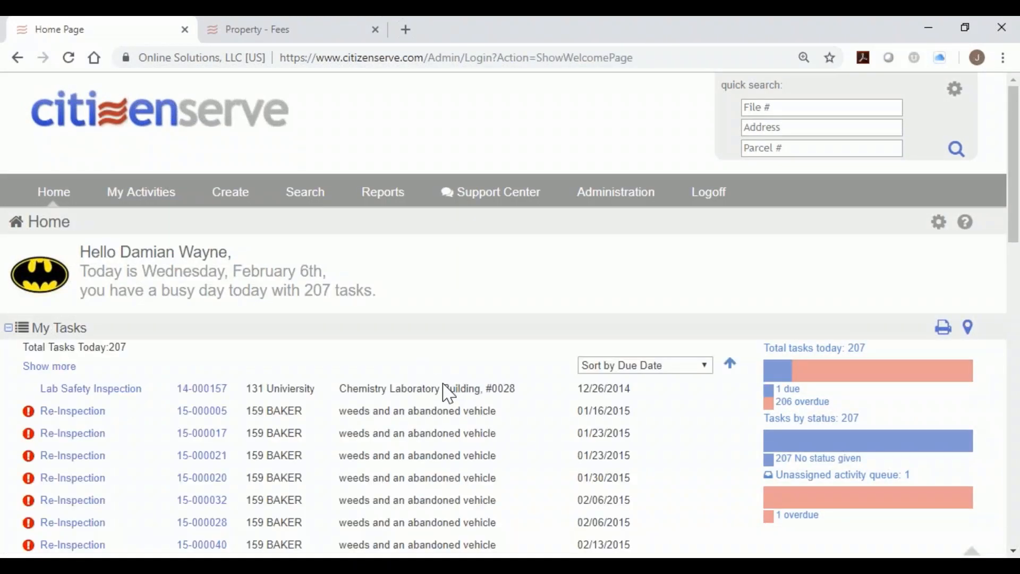
scroll(447, 395, "down", 9)
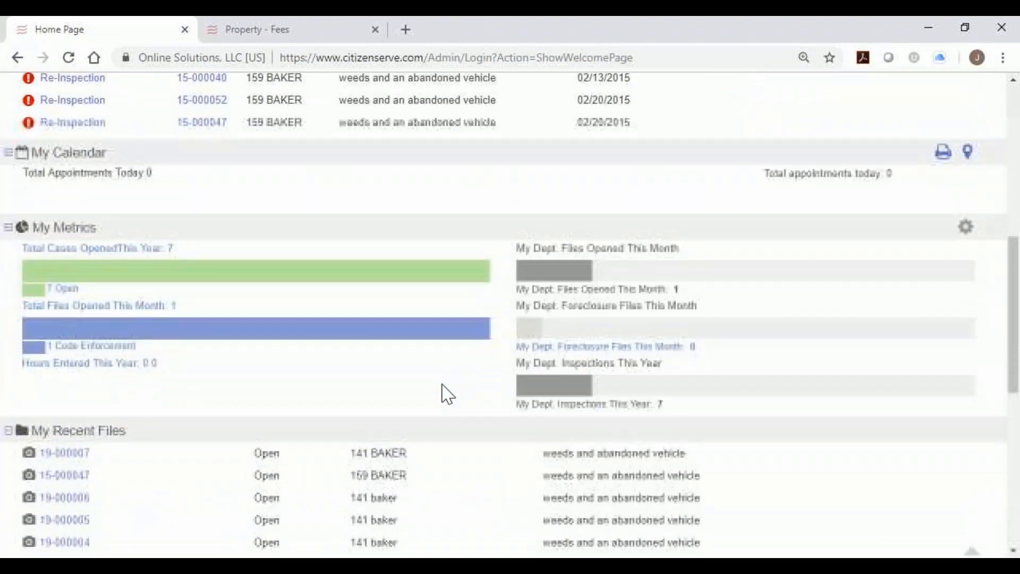
left_click(81, 445)
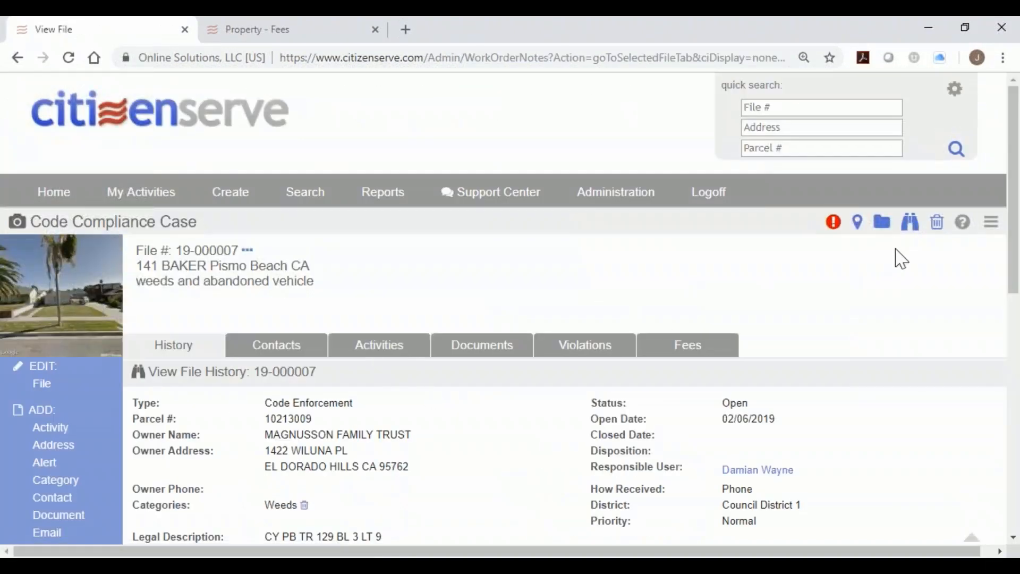
Check case 19-000007's map pin, related code enforcement files and property information summary.
left_click(859, 223)
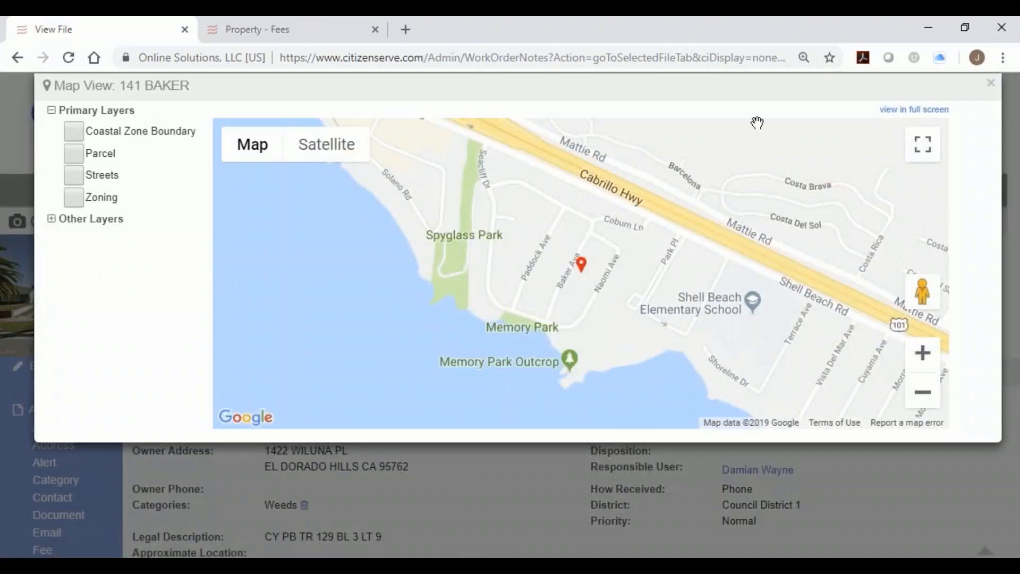
left_click(991, 83)
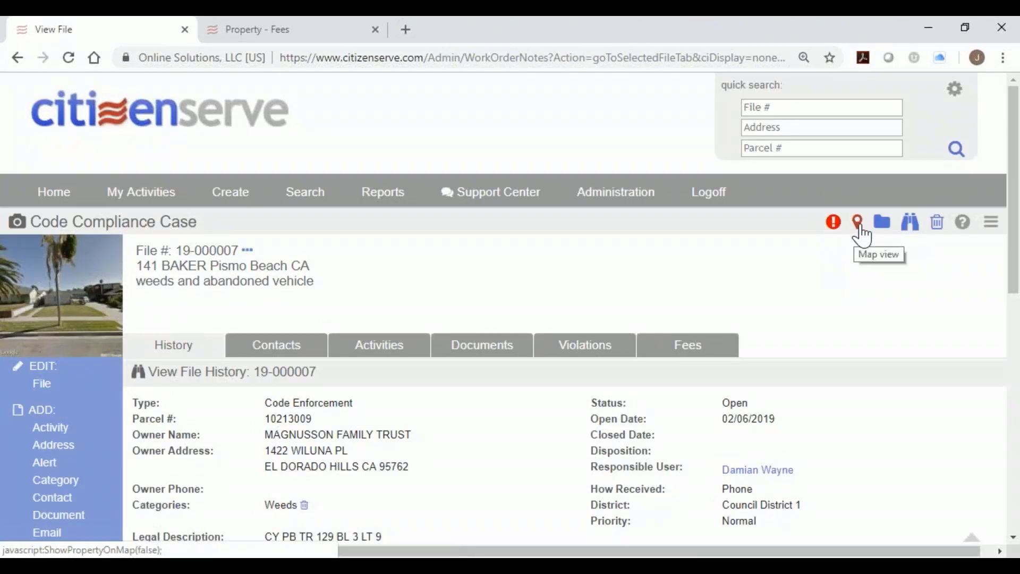
left_click(881, 228)
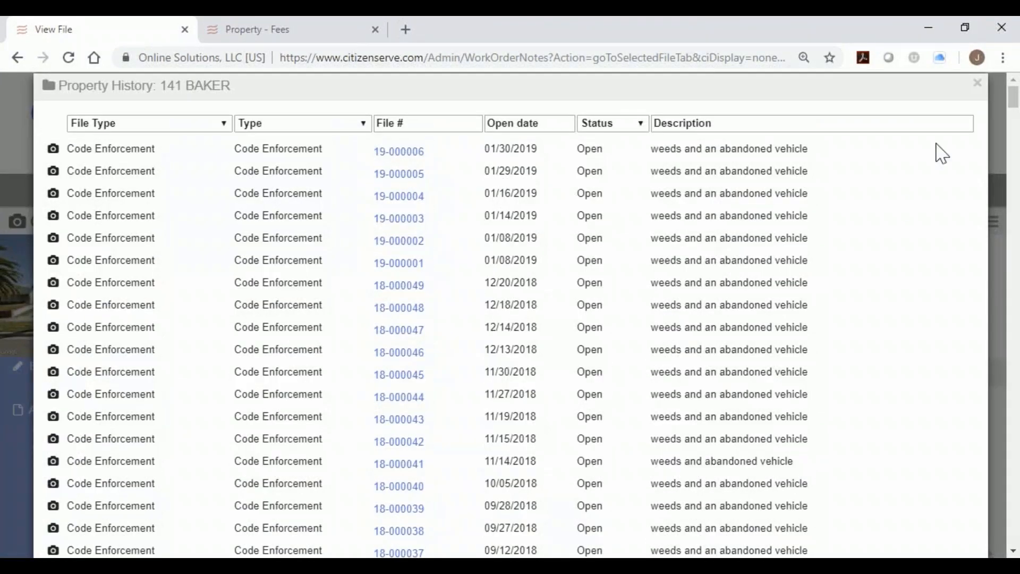
left_click(977, 83)
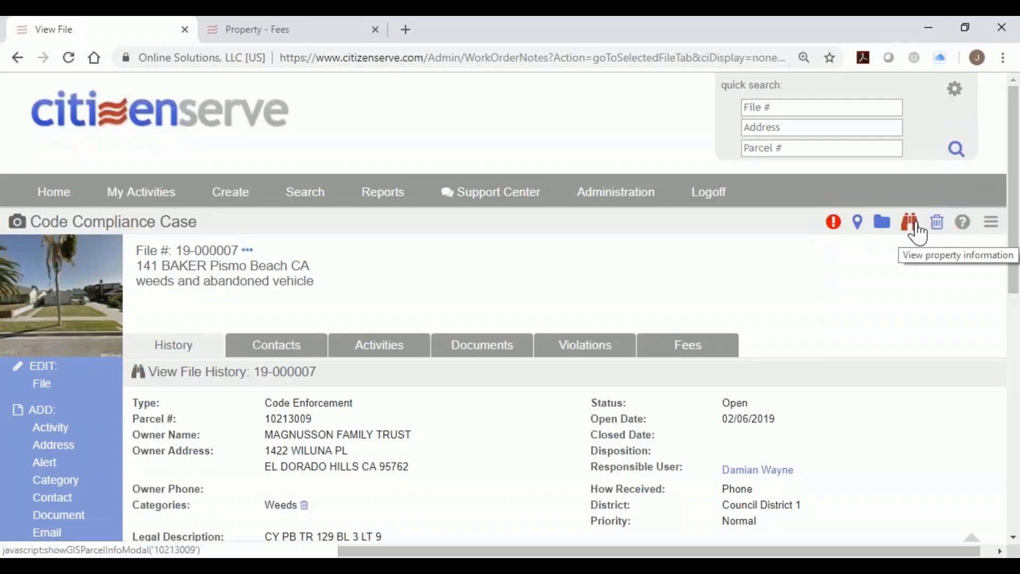
left_click(911, 231)
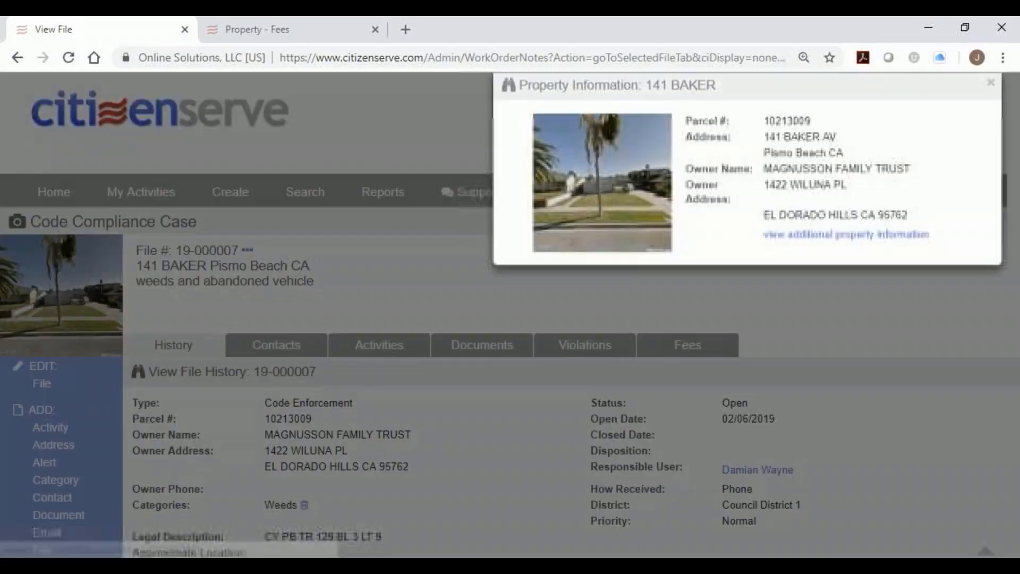
left_click(873, 237)
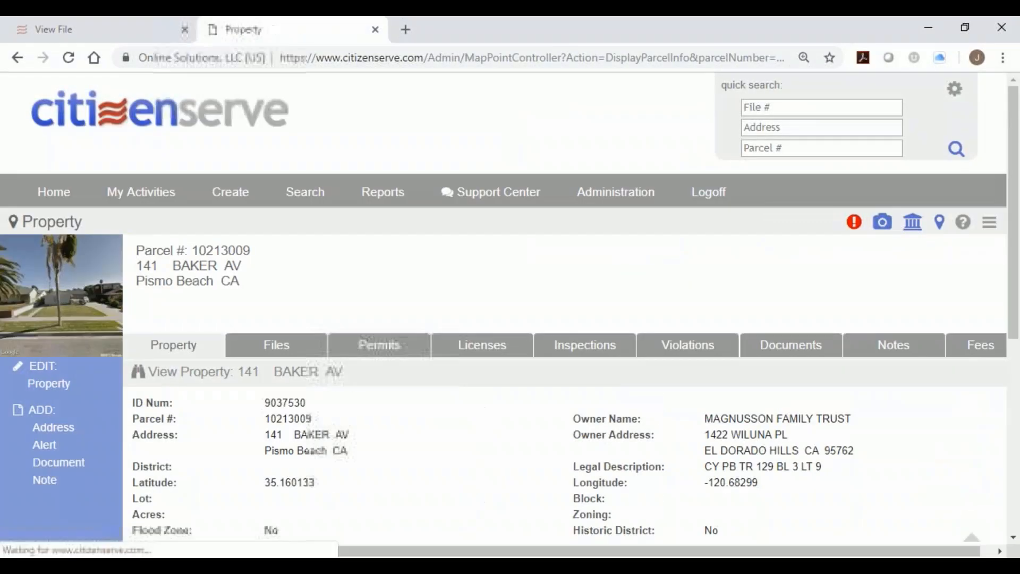
left_click_drag(24, 226, 84, 222)
double_click(81, 222)
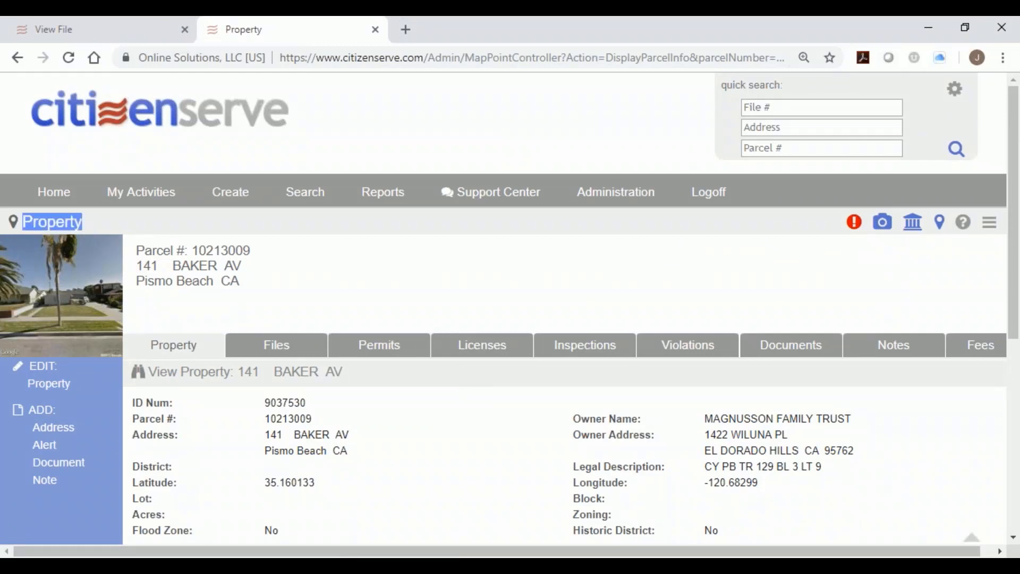
left_click(59, 30)
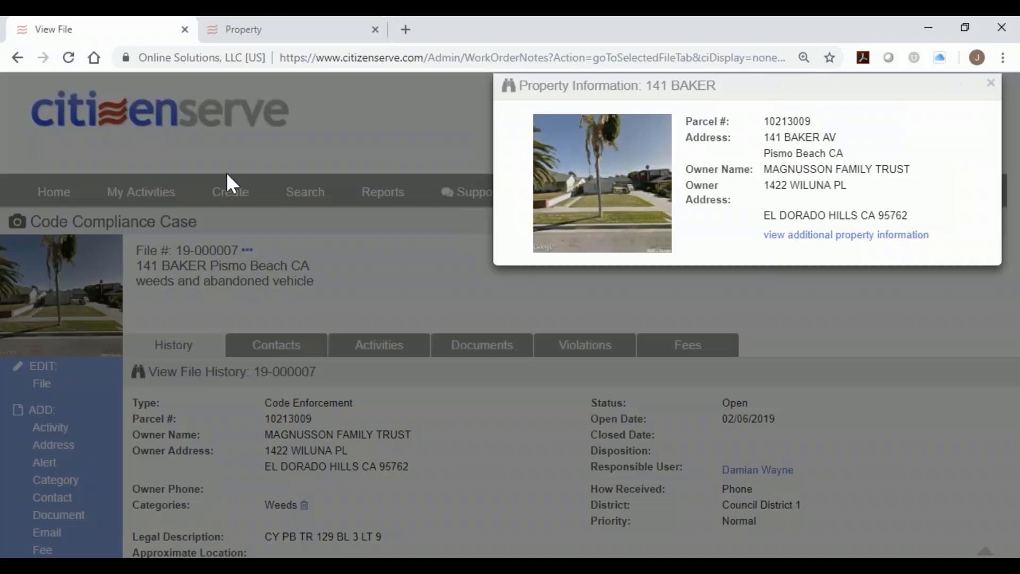
left_click(988, 85)
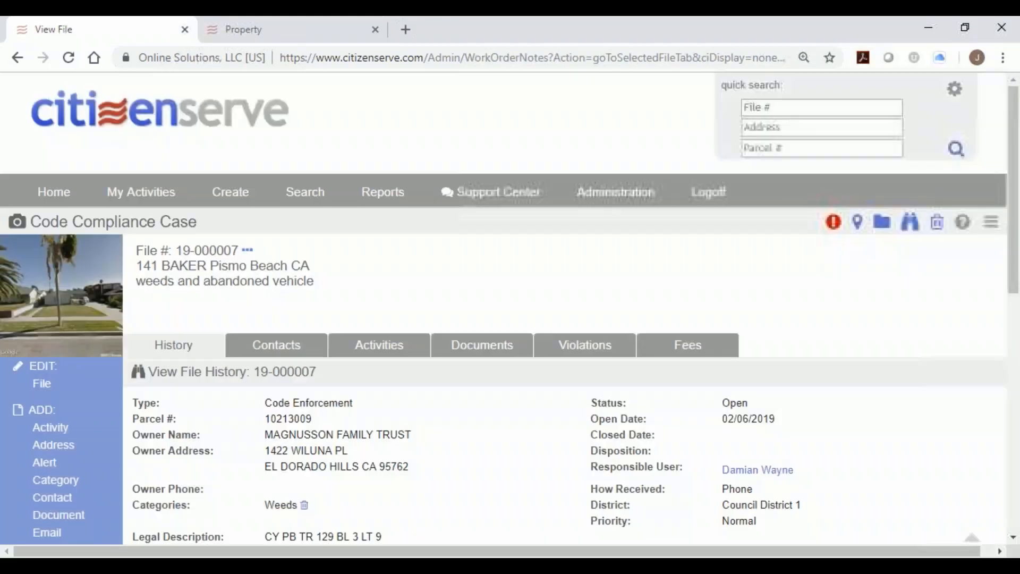
left_click(268, 33)
left_click(158, 29)
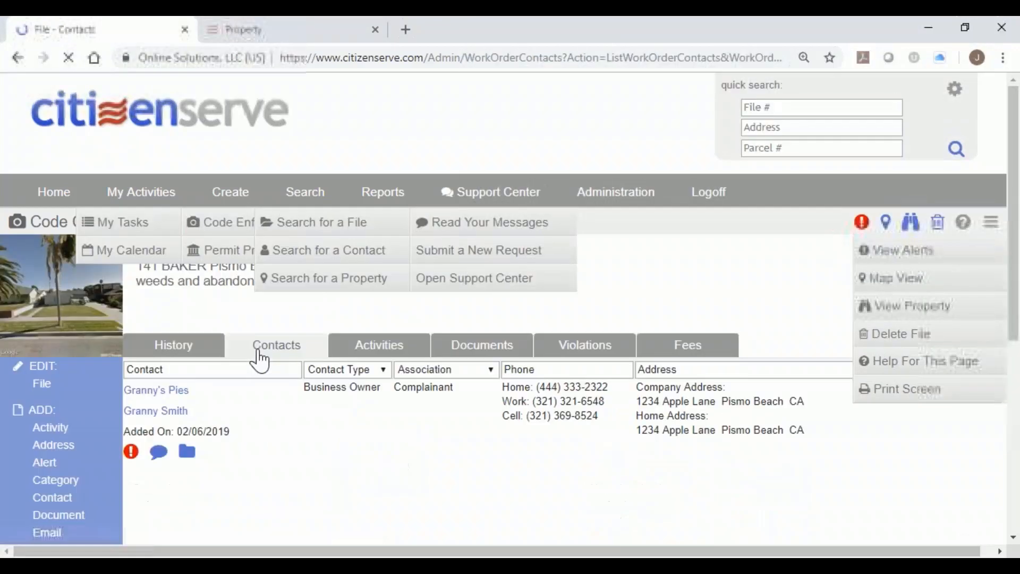
Open the business-owner complainant's contact and full record, keeping the association as Complainant.
scroll(303, 444, "down", 1)
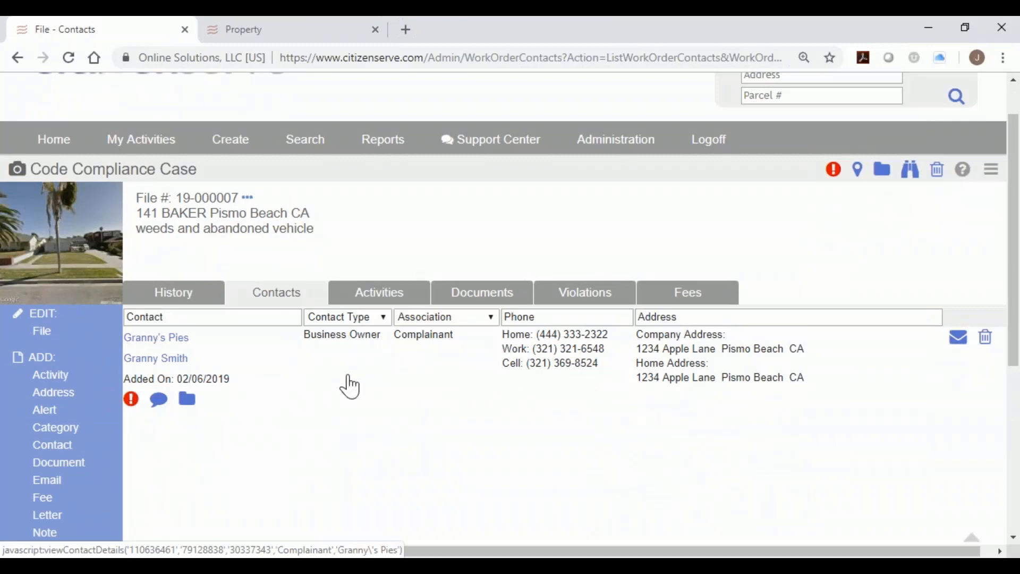
left_click(352, 387)
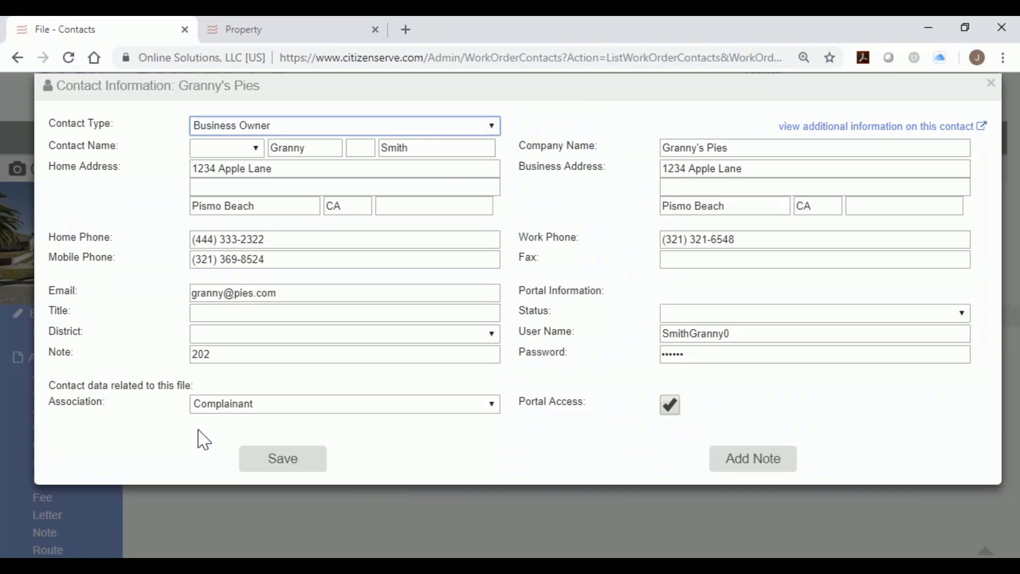
left_click(234, 408)
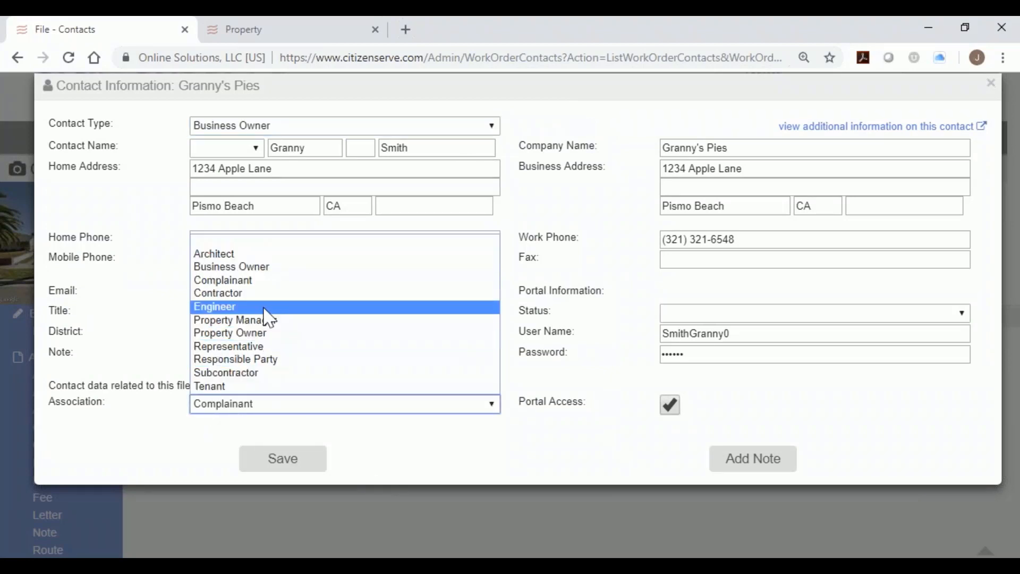
left_click(340, 421)
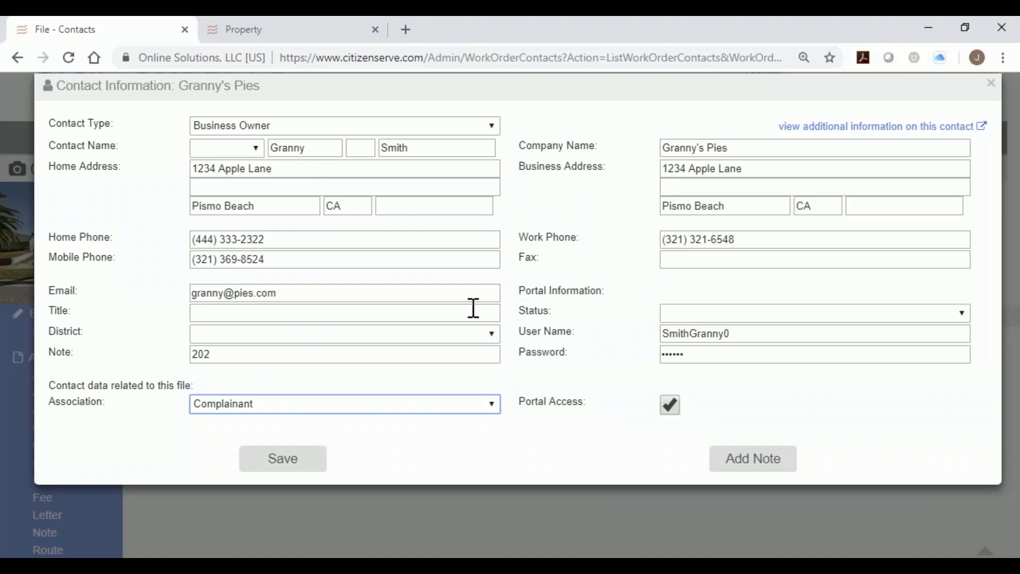
left_click(877, 131)
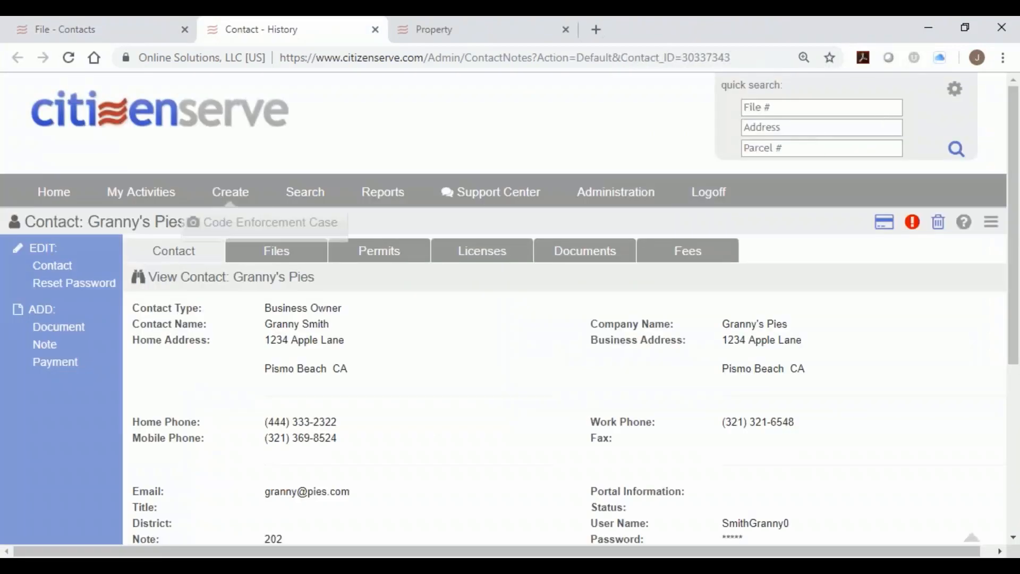
Review the business-owner contact's files, permits, licenses, documents and $0.00 fees, then go Home.
left_click_drag(26, 221, 81, 221)
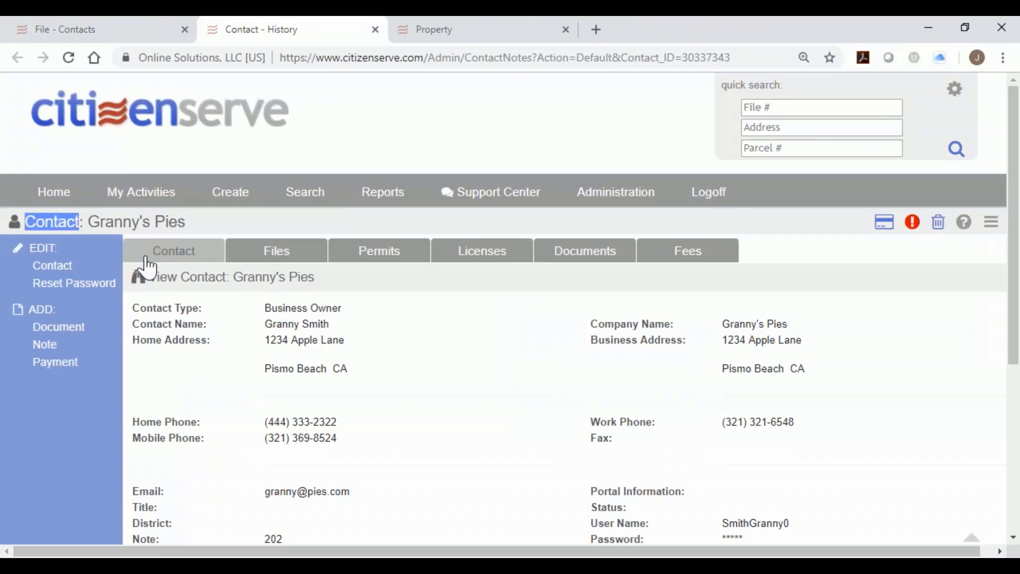
left_click(253, 256)
left_click(351, 262)
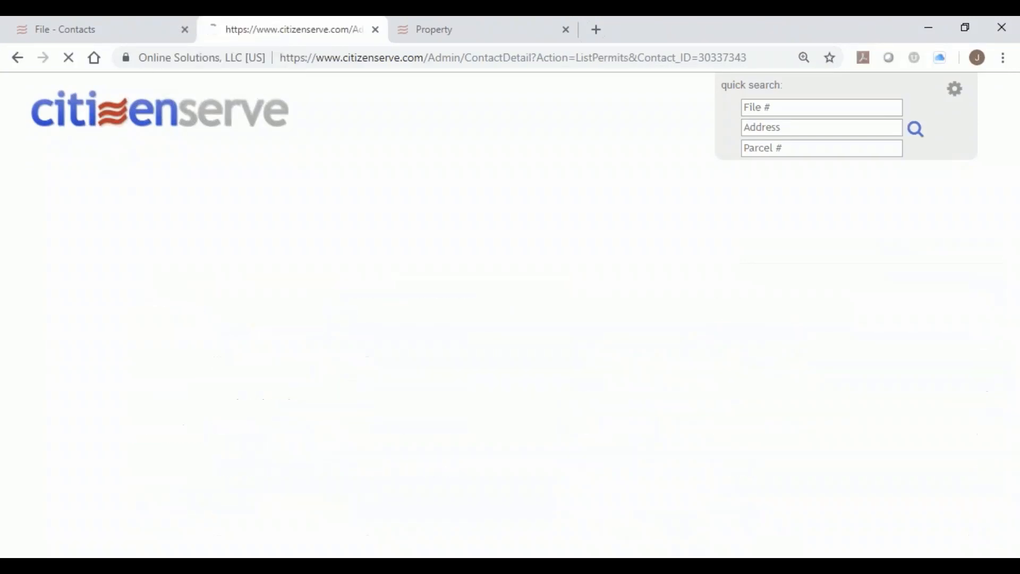
left_click(489, 255)
left_click(591, 264)
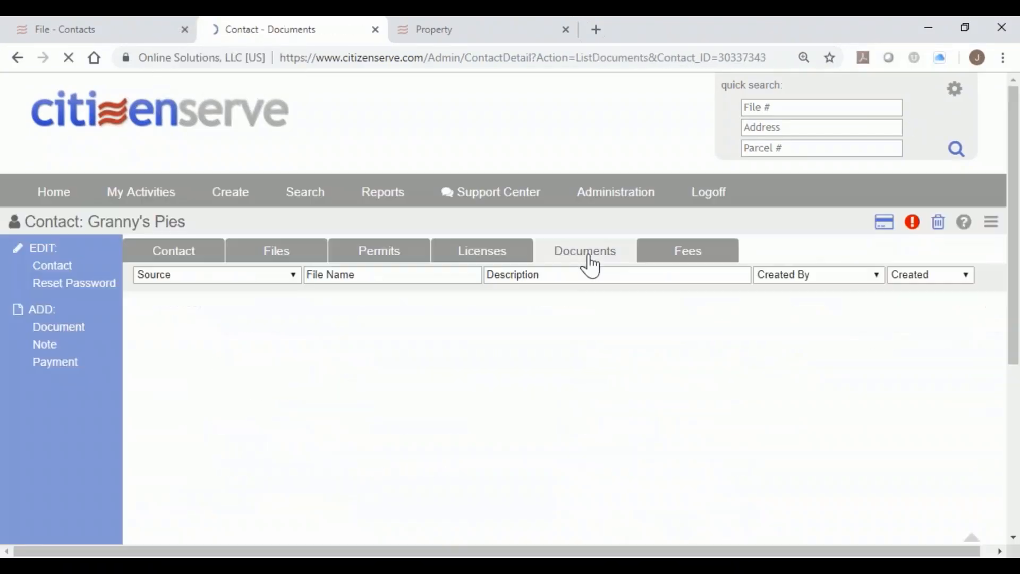
left_click(693, 260)
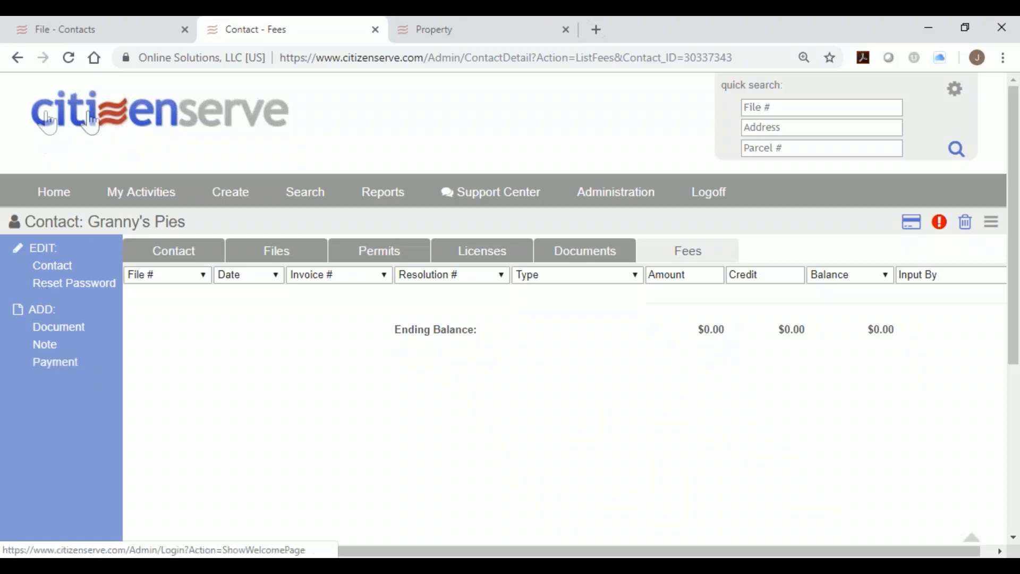
left_click(55, 192)
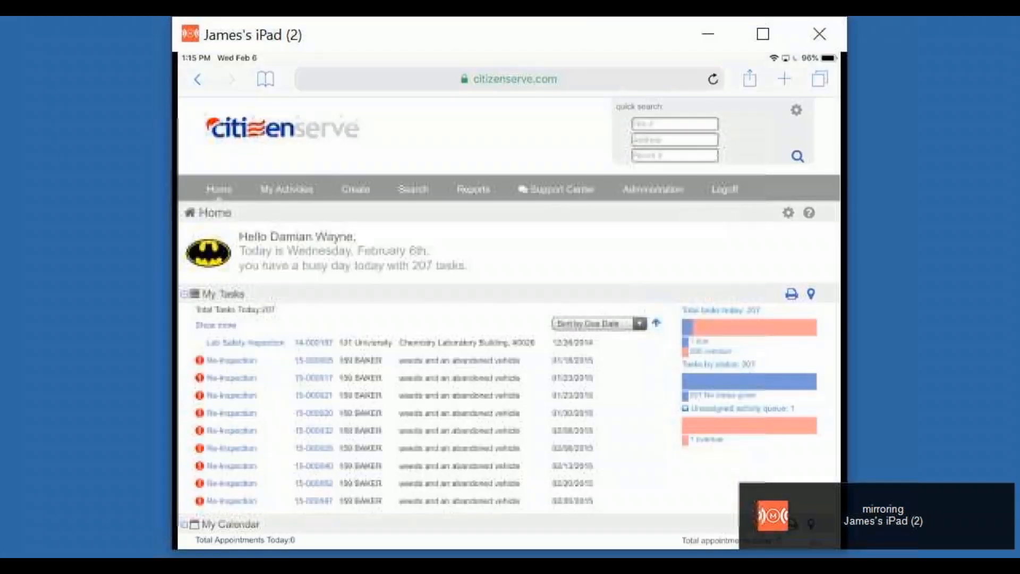
Open case 19-000007 from My Recent Files and start an Add Violation form.
scroll(509, 323, "down", 2)
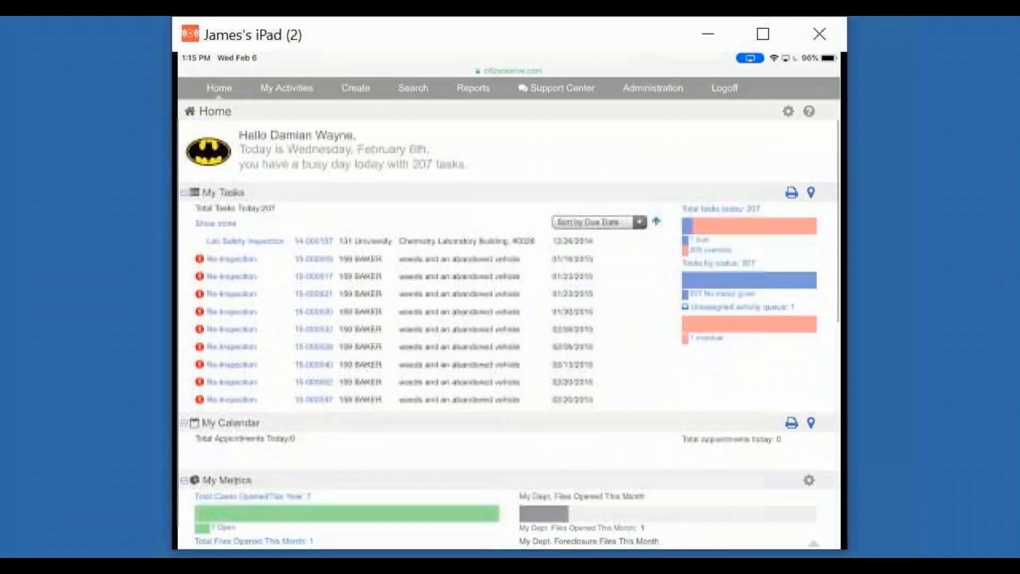
scroll(509, 301, "down", 7)
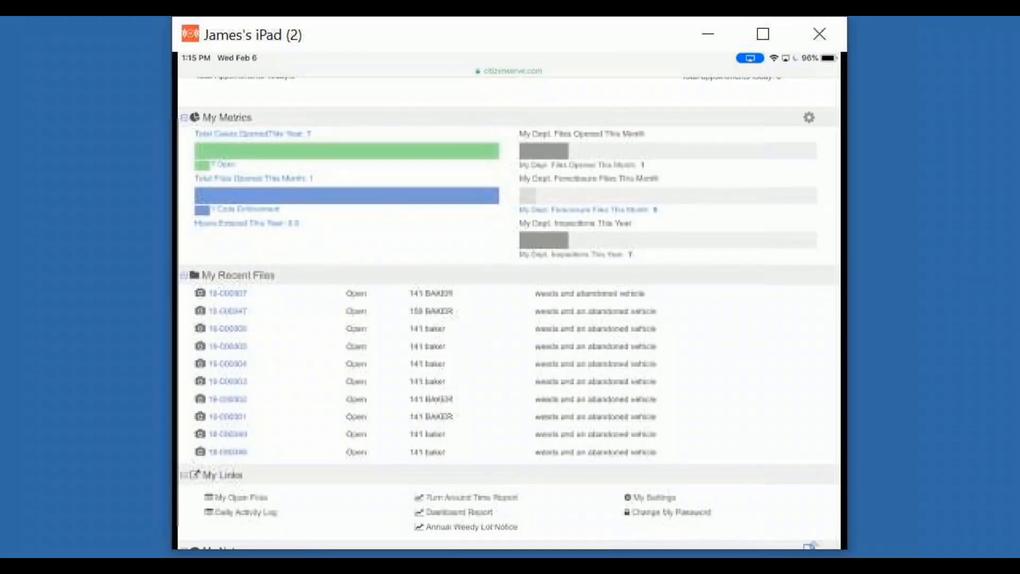
left_click(228, 293)
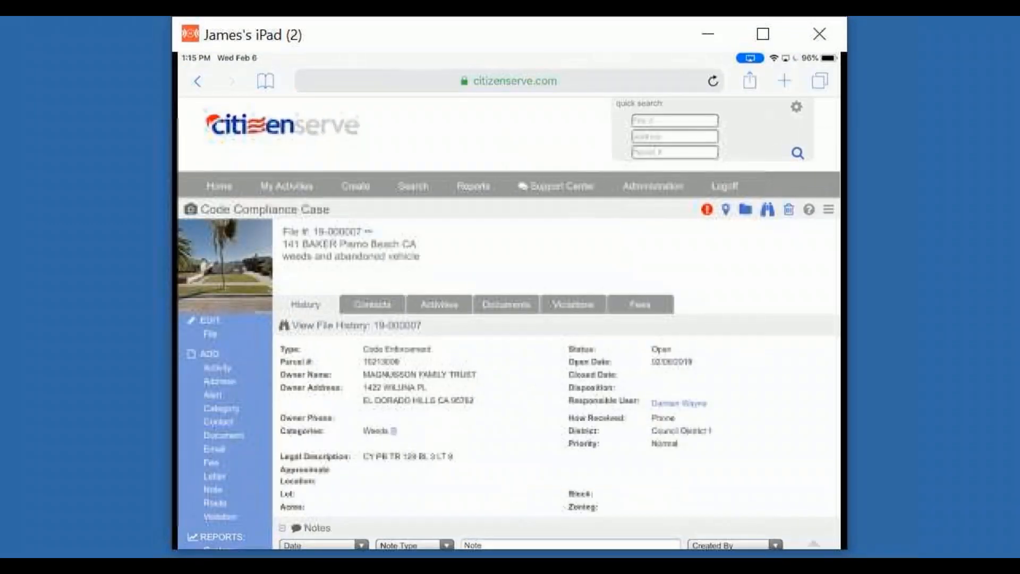
scroll(509, 310, "down", 2)
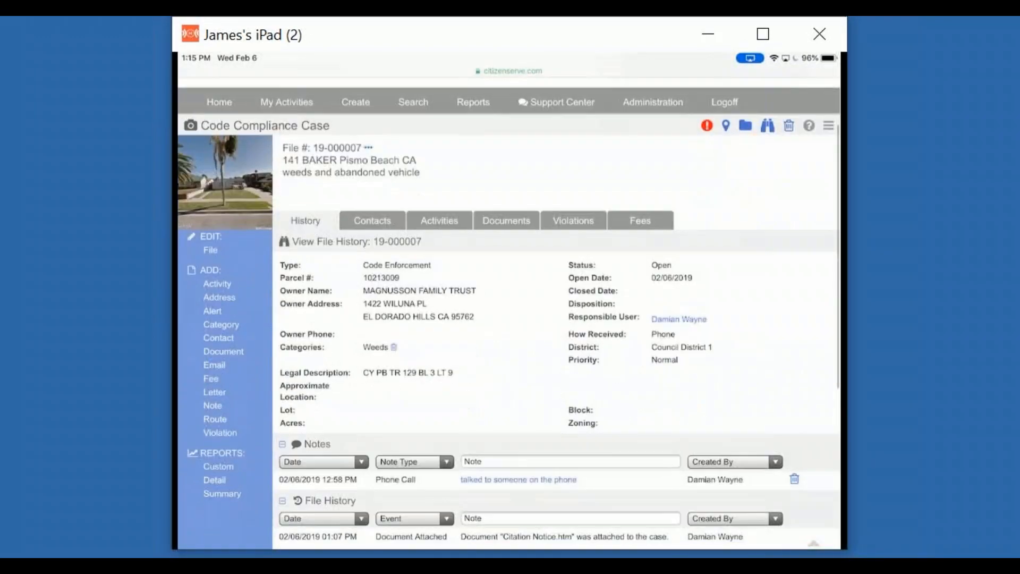
left_click(220, 418)
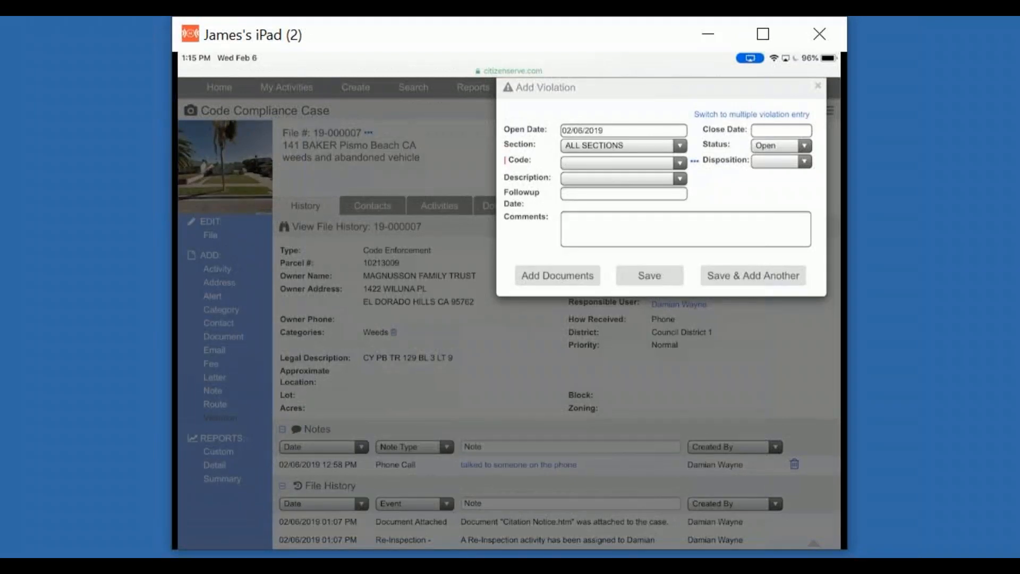
Choose Rodent harborage (302.5) and dictate a comment that there are rats everywhere.
left_click(623, 179)
scroll(624, 368, "down", 5)
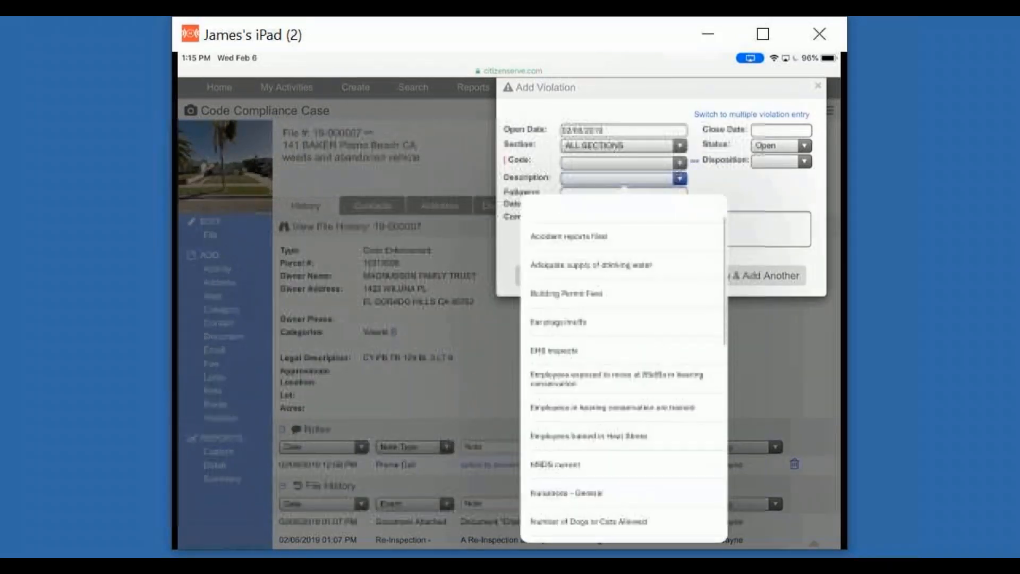
scroll(624, 369, "down", 6)
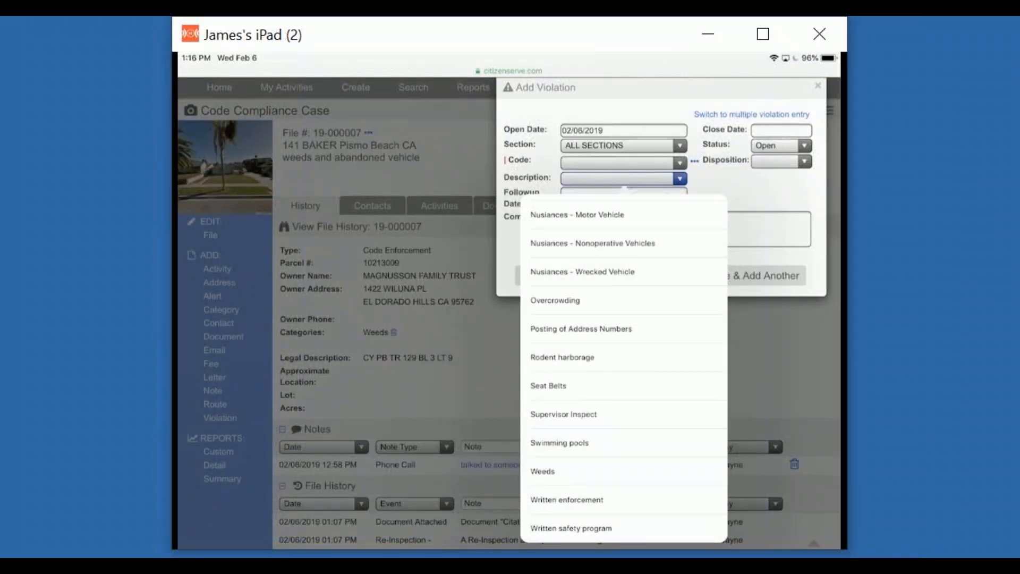
left_click(624, 358)
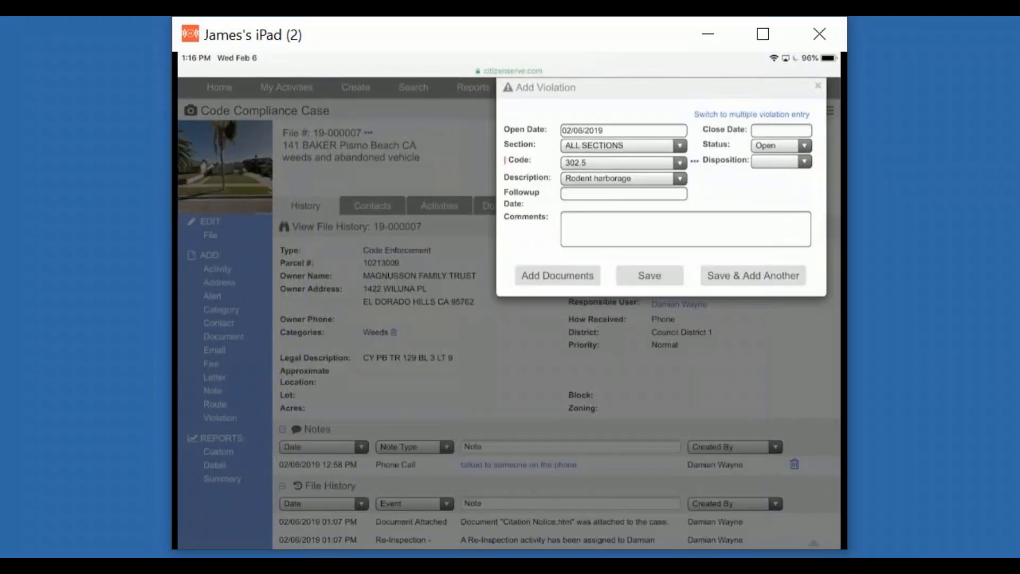
left_click(686, 229)
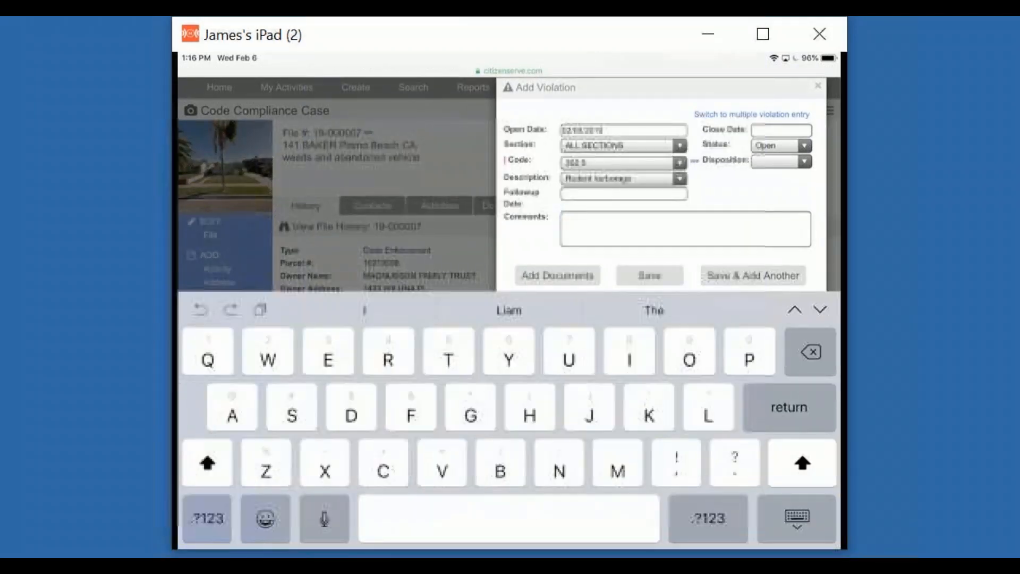
left_click(325, 519)
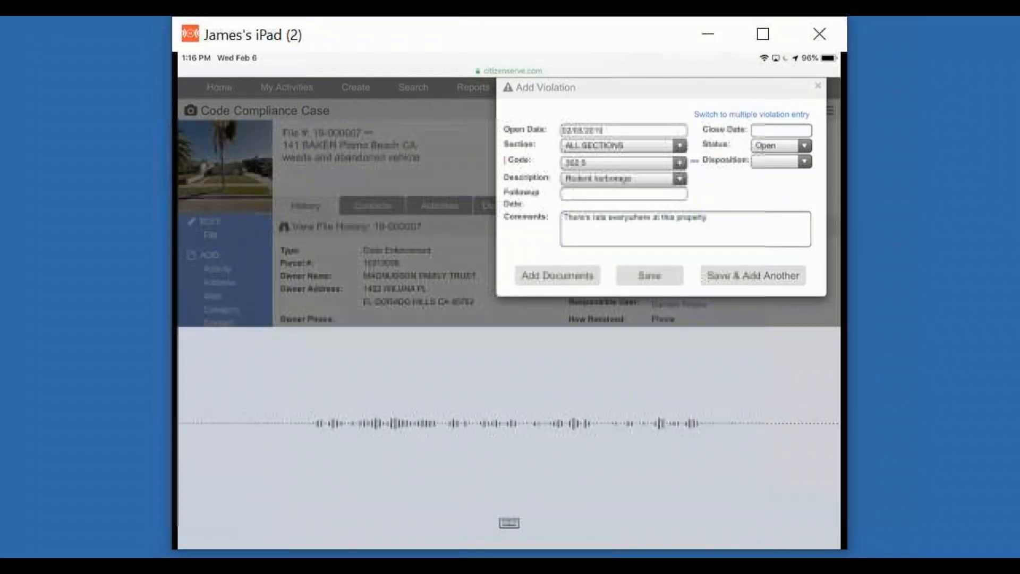
left_click(509, 523)
Attach a newly taken camera photo to the violation and save it, starting another.
left_click(557, 275)
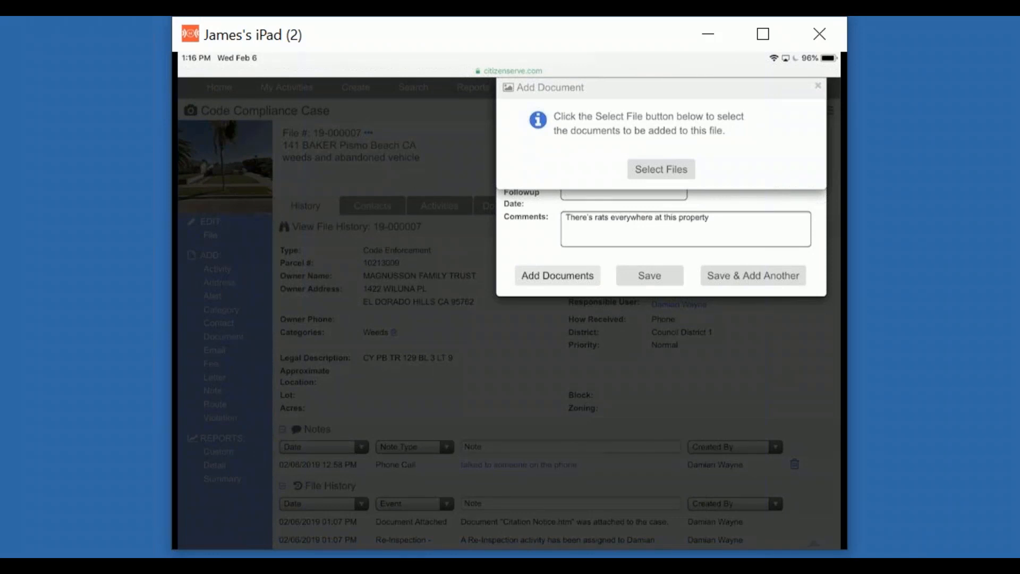
left_click(661, 169)
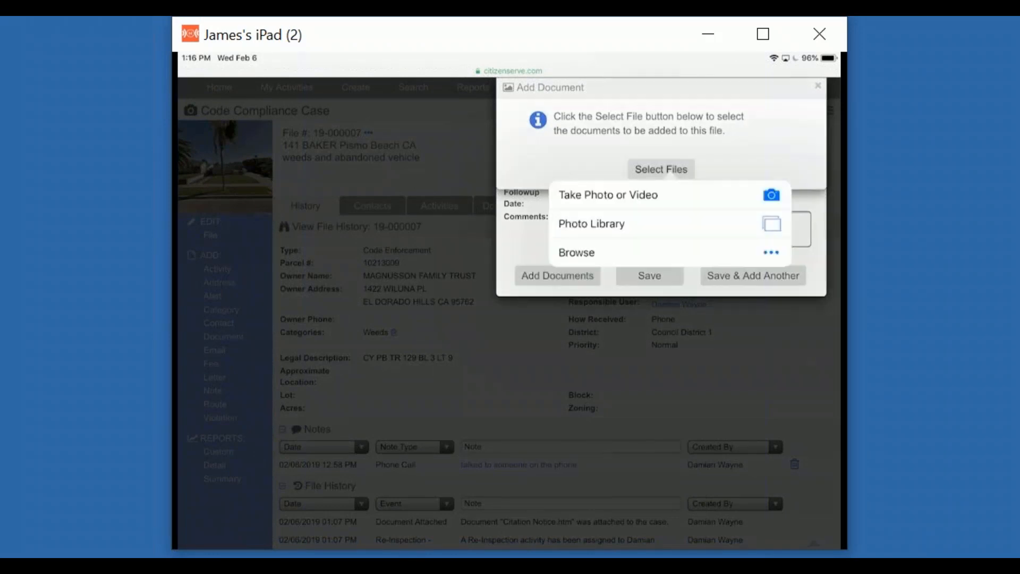
left_click(608, 194)
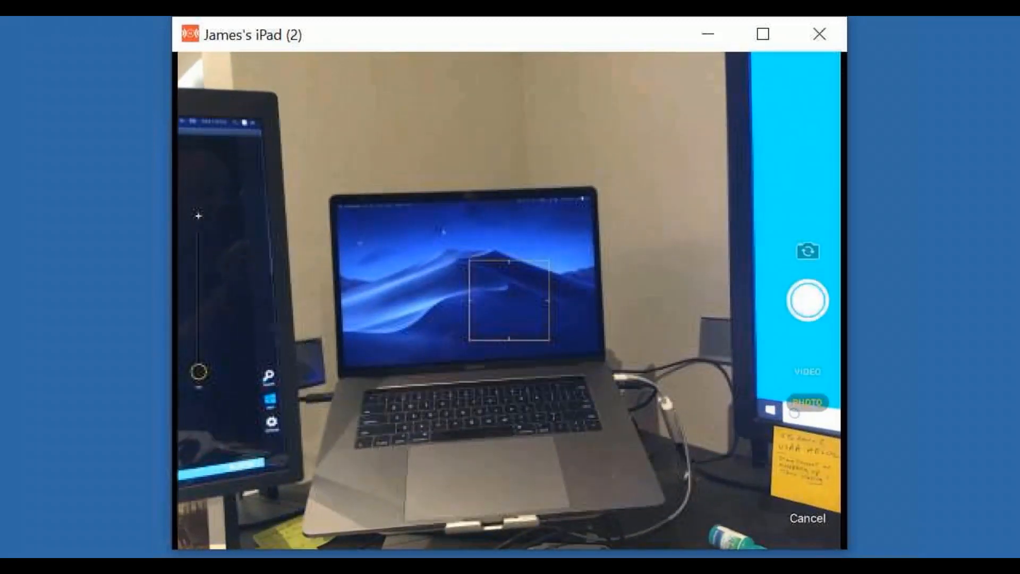
left_click(808, 300)
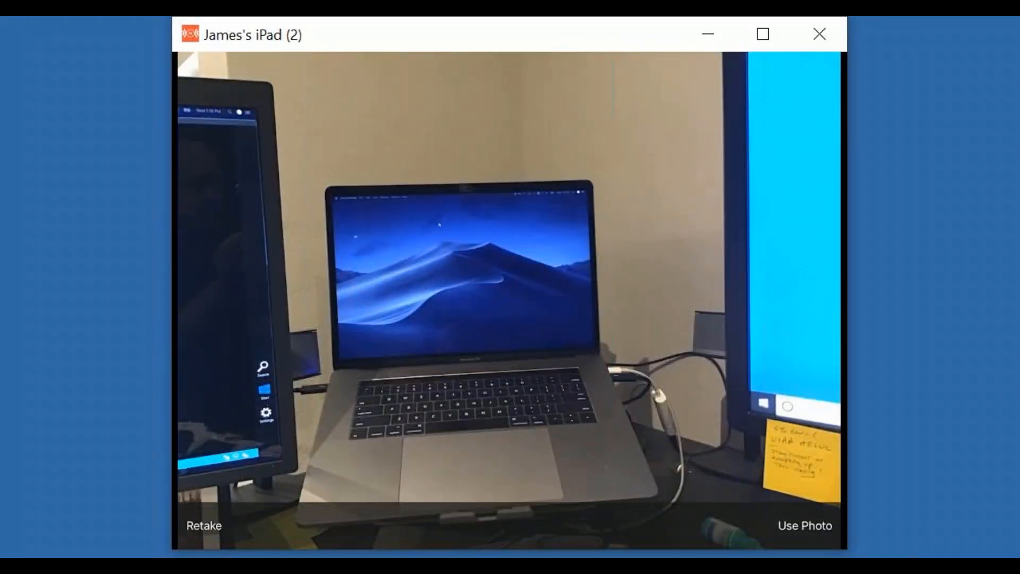
left_click(805, 525)
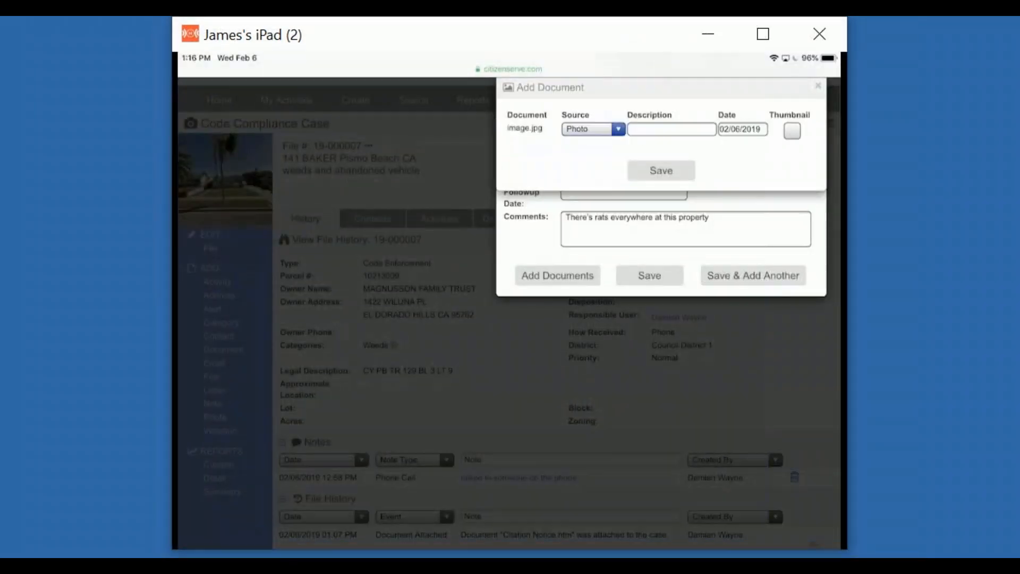
left_click(660, 170)
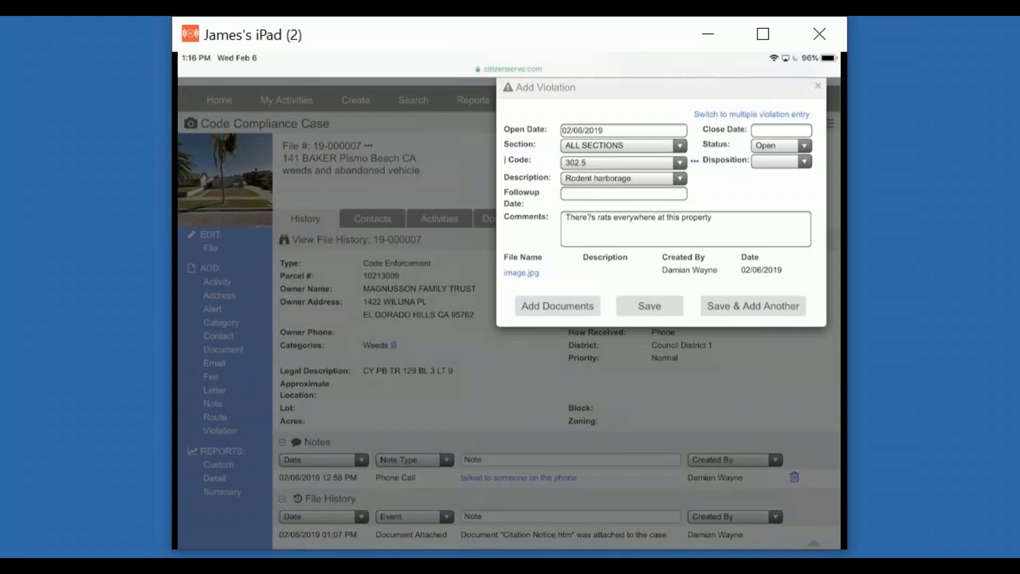
left_click(753, 306)
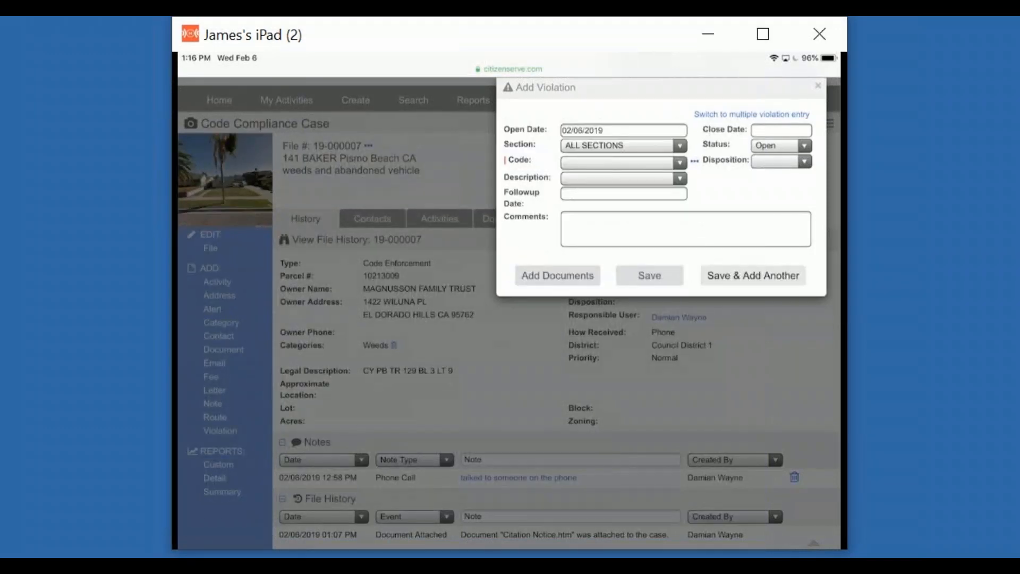
Save an Ear plugs/muffs (A02) violation with no comment or attached document.
left_click(623, 179)
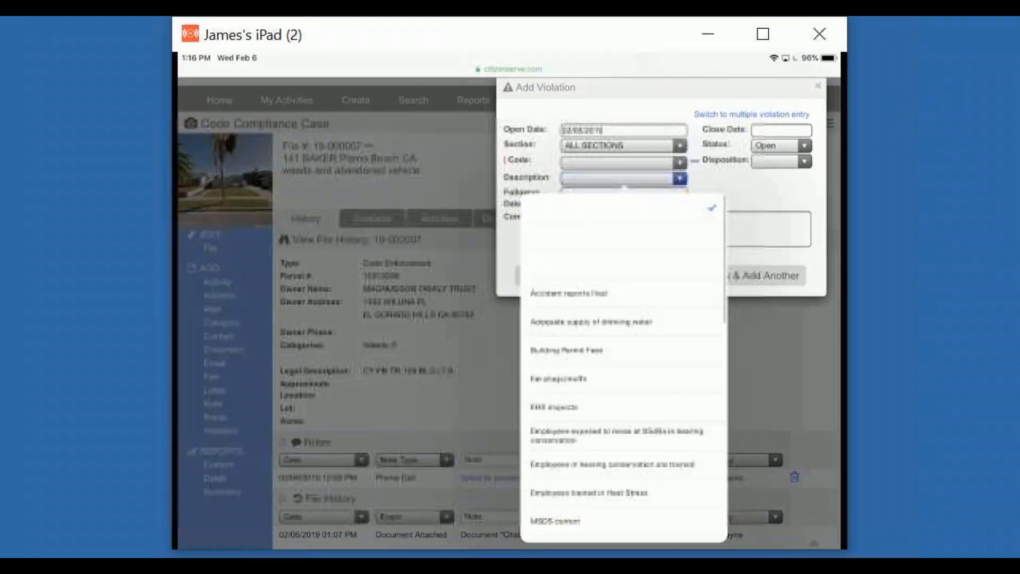
left_click(559, 379)
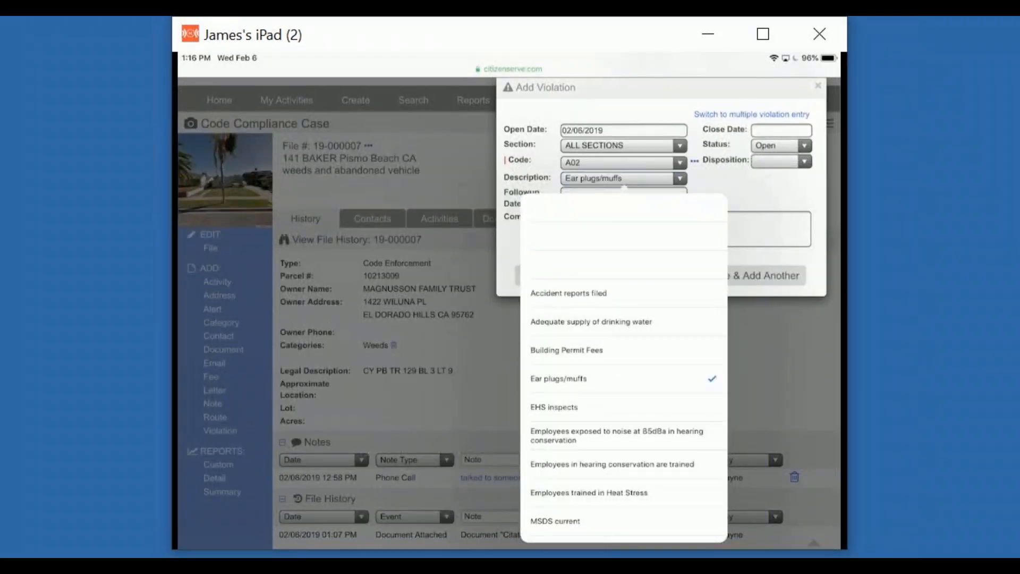
left_click(685, 229)
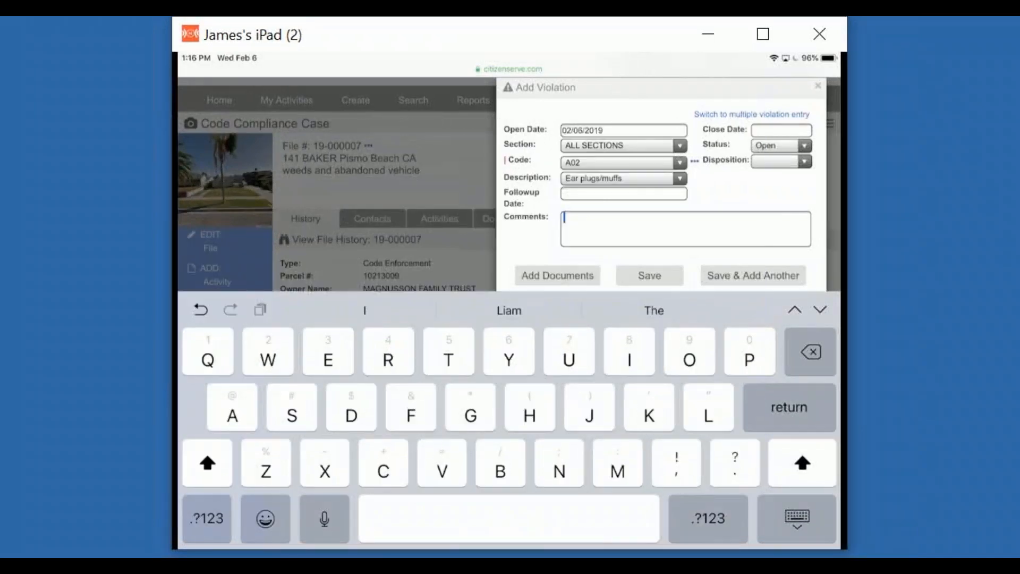
left_click(557, 275)
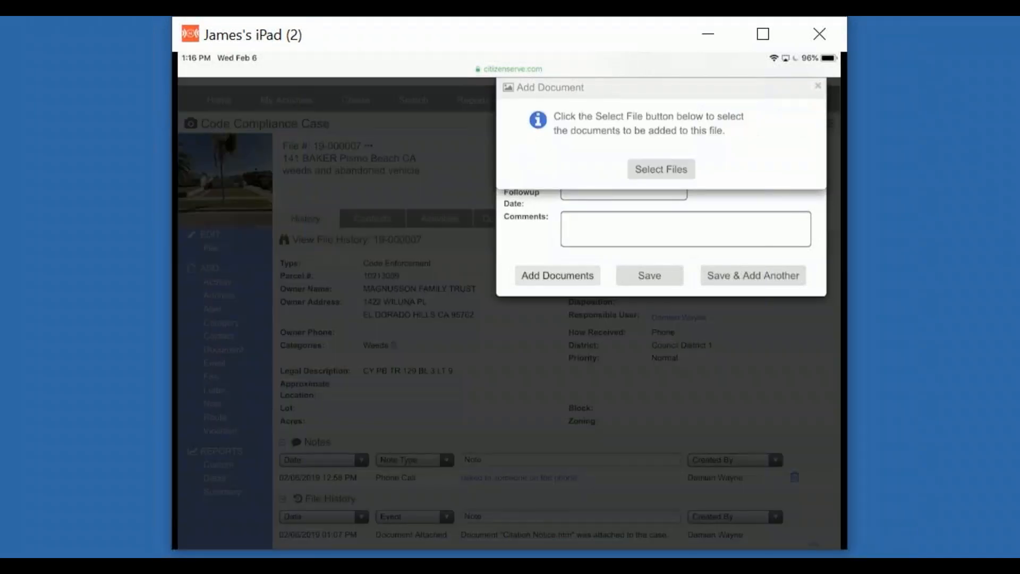
left_click(818, 86)
left_click(649, 275)
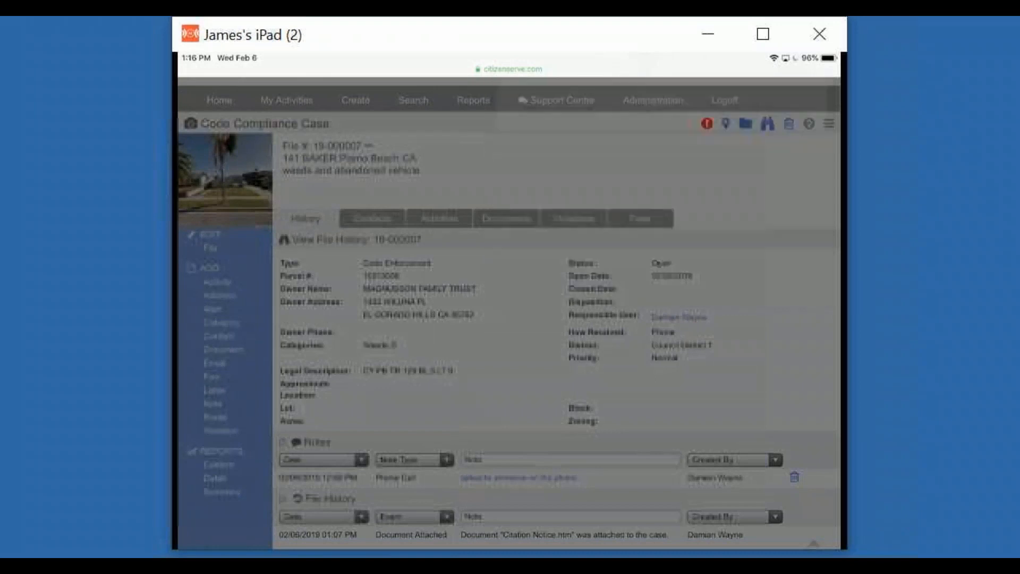
left_click(574, 219)
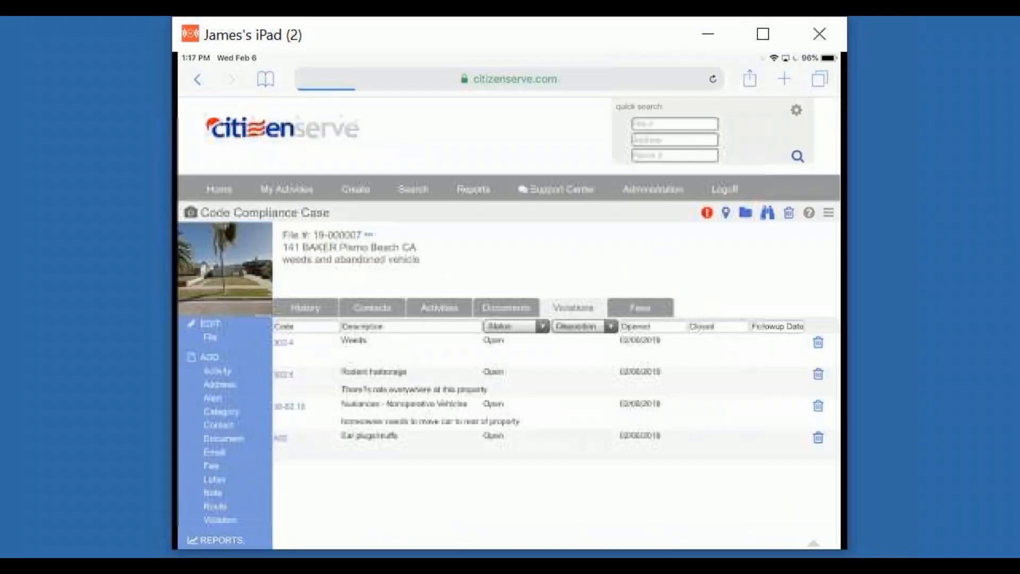
scroll(509, 340, "down", 1)
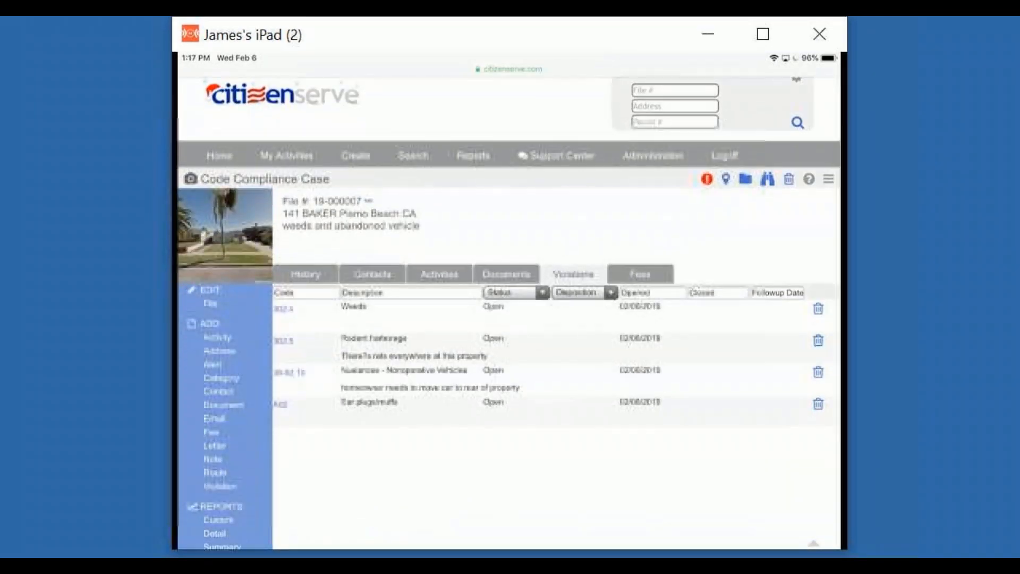
left_click(506, 274)
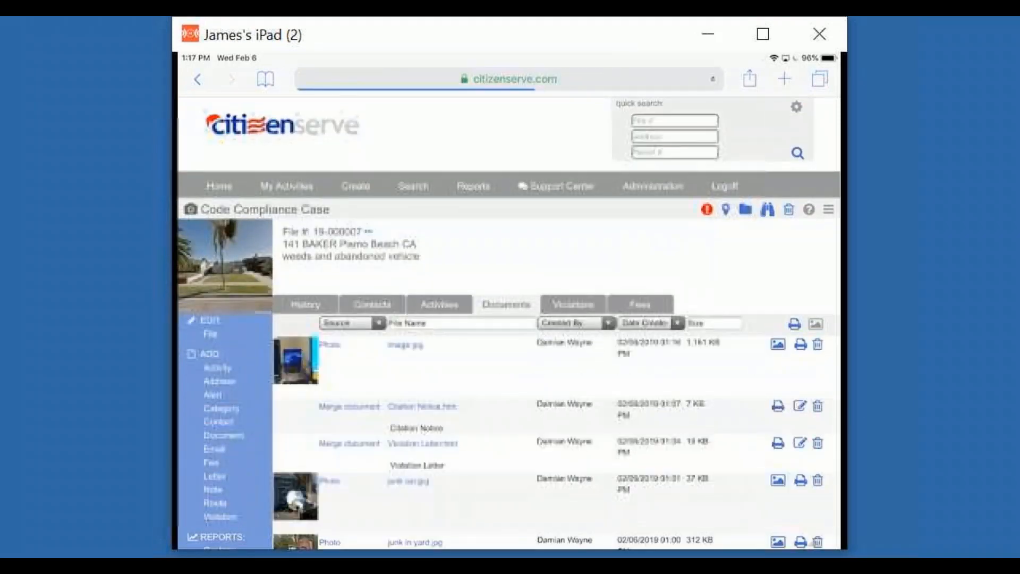
scroll(509, 340, "down", 1)
left_click(574, 305)
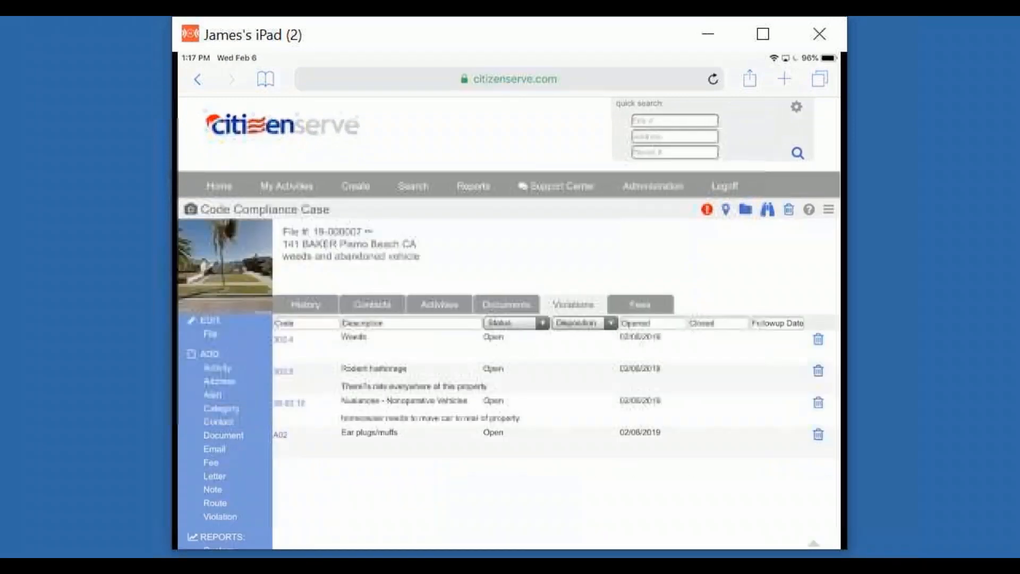
left_click(190, 209)
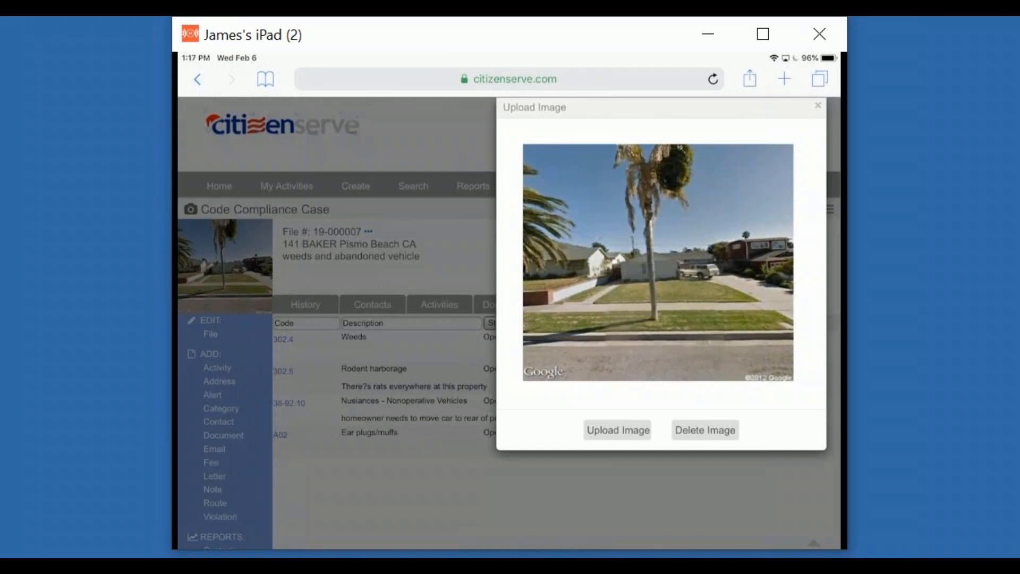
left_click(617, 430)
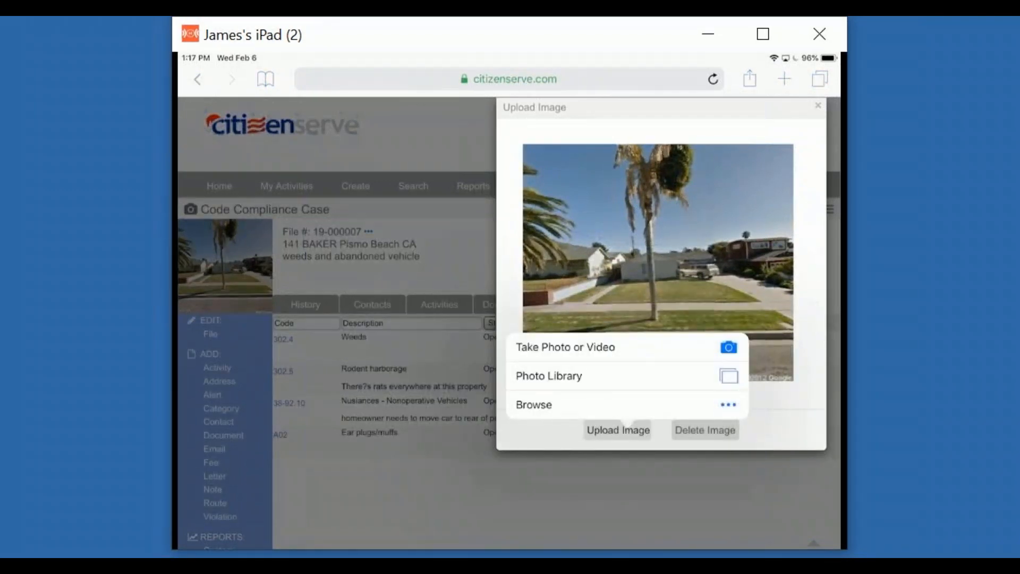
left_click(626, 347)
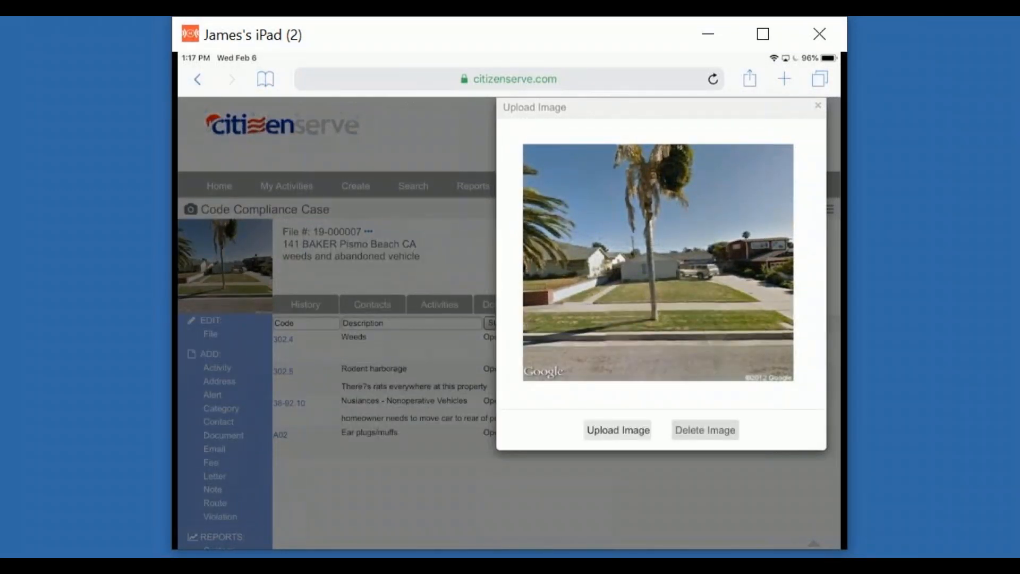
left_click(818, 106)
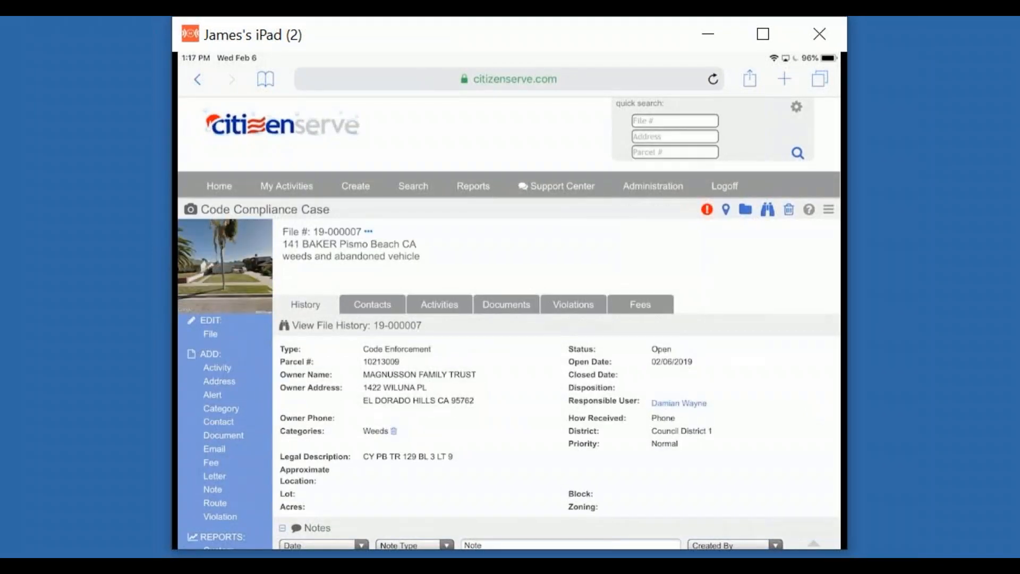
left_click(219, 186)
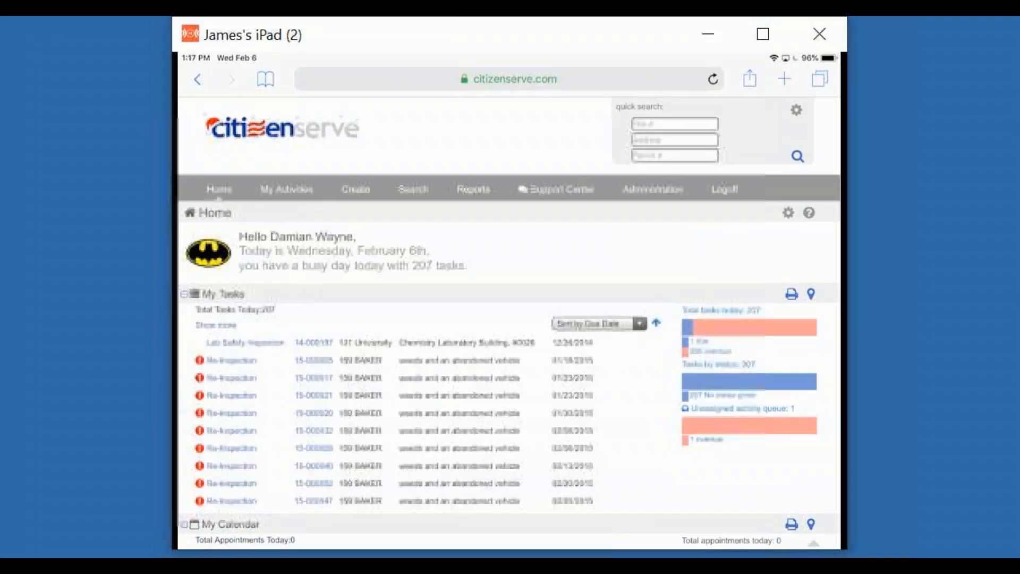
Scroll the Home dashboard down to My Metrics and My Recent Files.
scroll(509, 314, "down", 6)
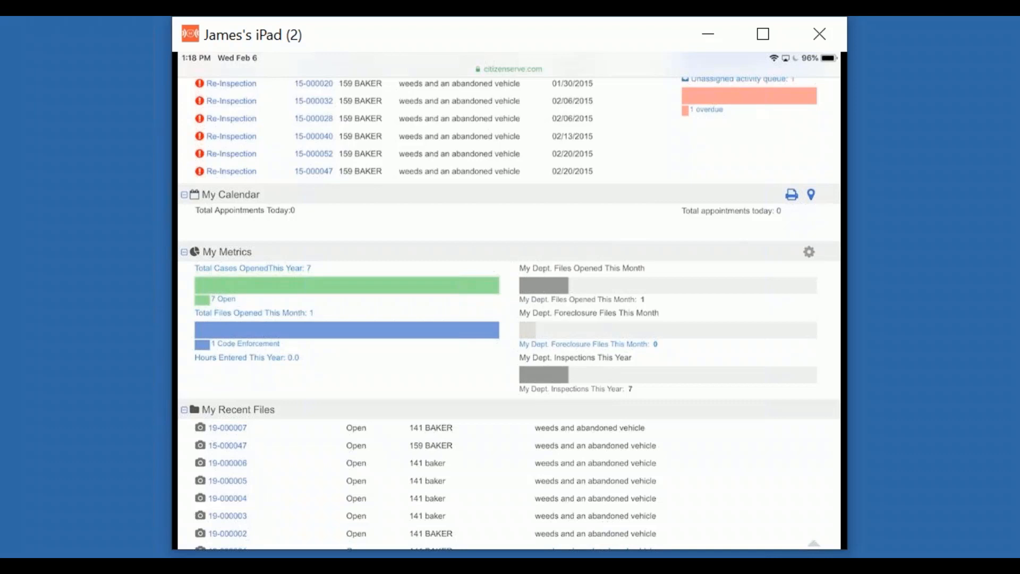
mouse_move(744, 555)
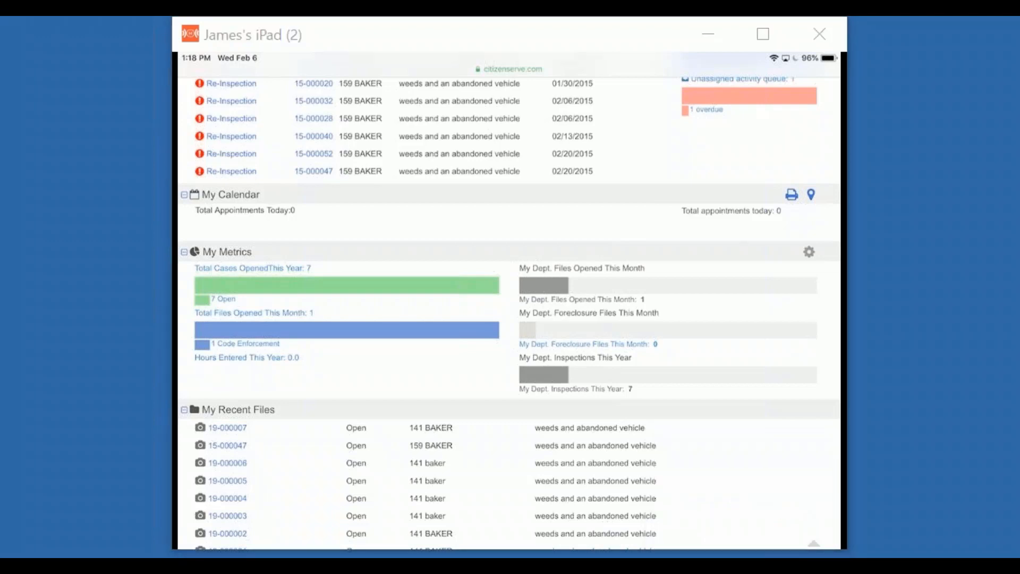
Log off the code enforcement account and close the leftover property and contacts tabs.
left_click(744, 563)
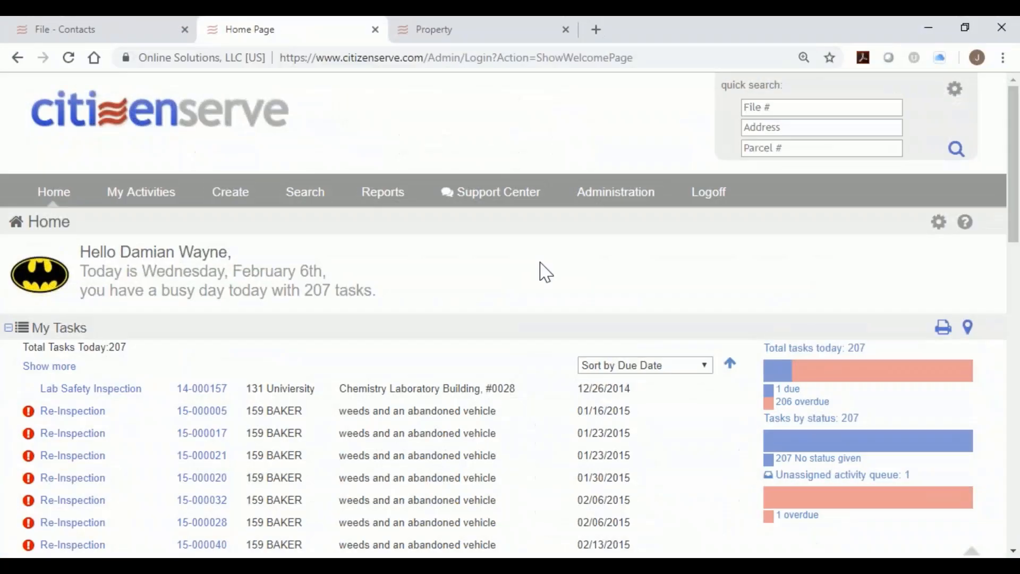
scroll(311, 263, "down", 8)
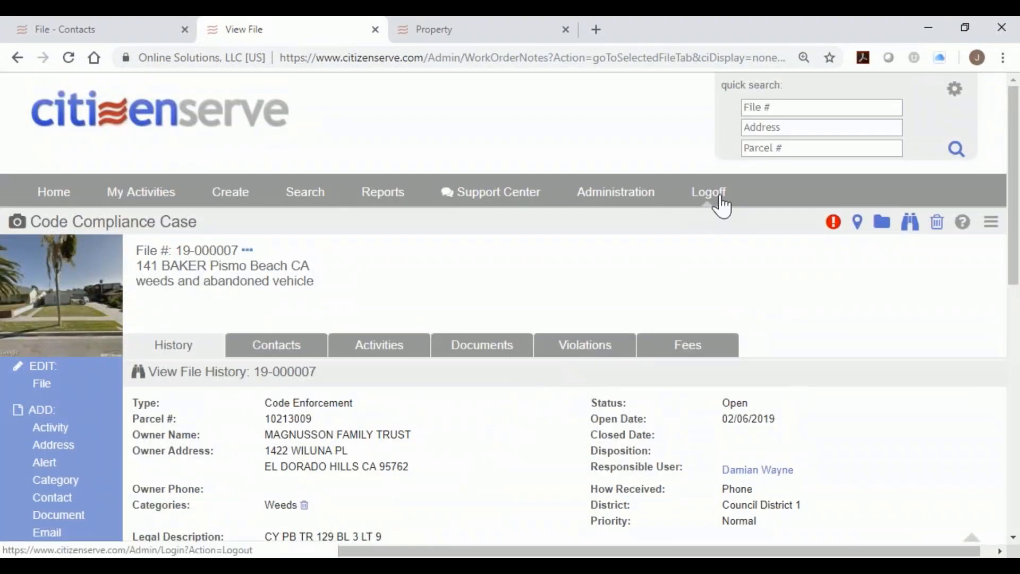
left_click(720, 200)
left_click(565, 30)
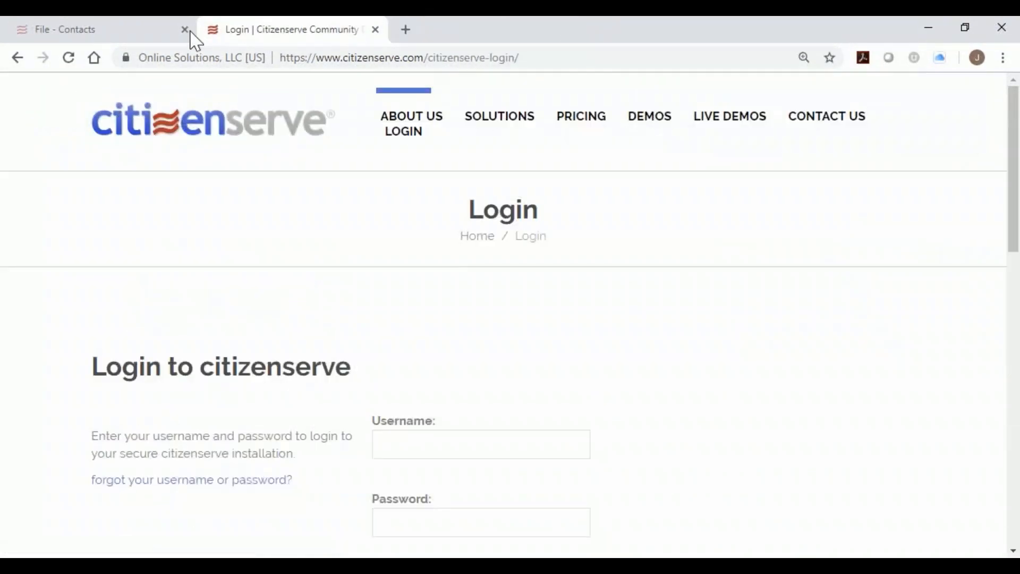
left_click(187, 32)
Log in to the food licensing account with its username and password.
left_click(513, 440)
type("********")
key("Tab")
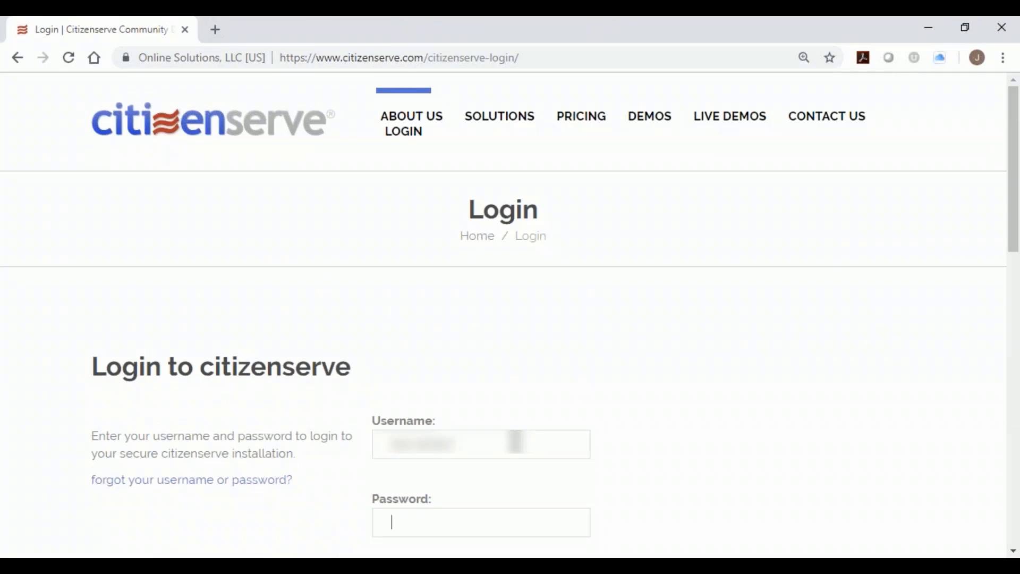
type("*********")
key("Return")
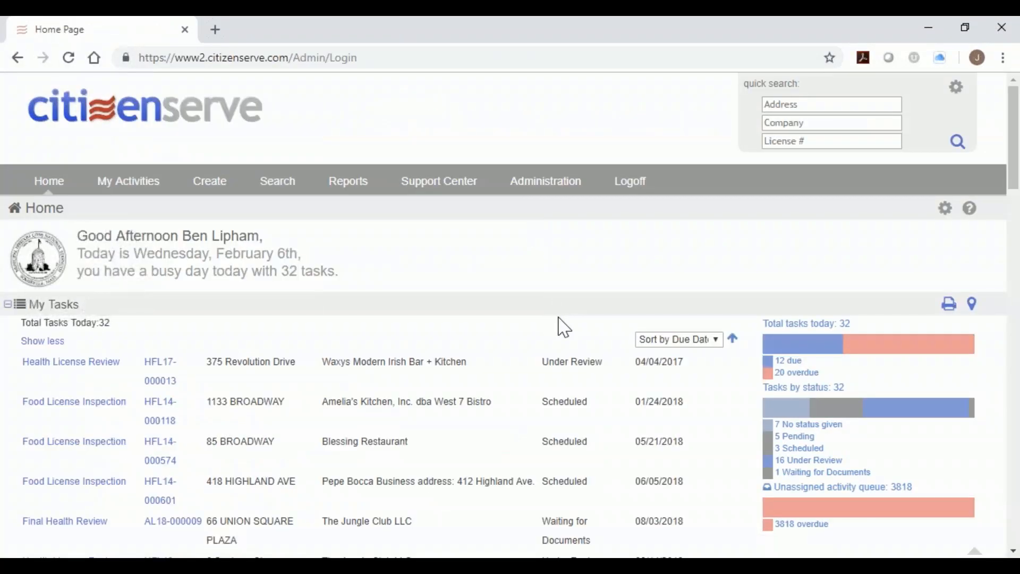
Zoom the page out and open the Total Active Food Licenses: 566 list from My Metrics.
key("ctrl+minus")
scroll(553, 334, "down", 2)
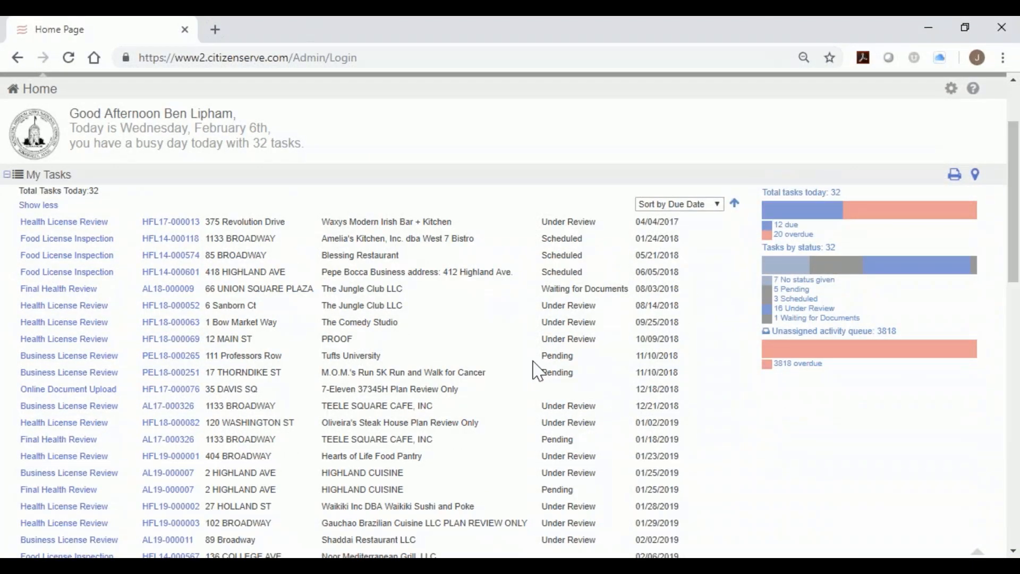
scroll(538, 370, "down", 6)
scroll(537, 370, "down", 5)
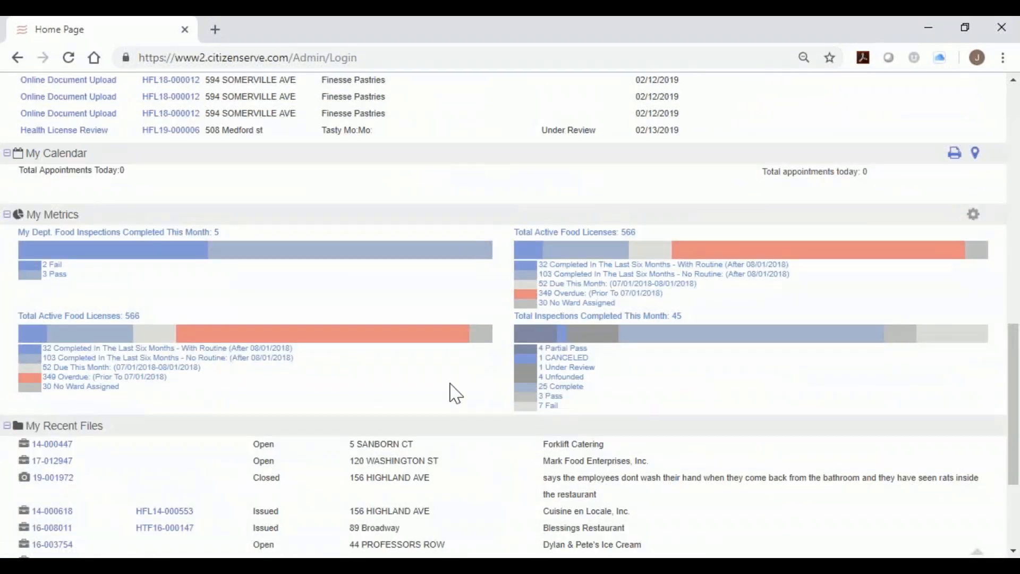
left_click(585, 234)
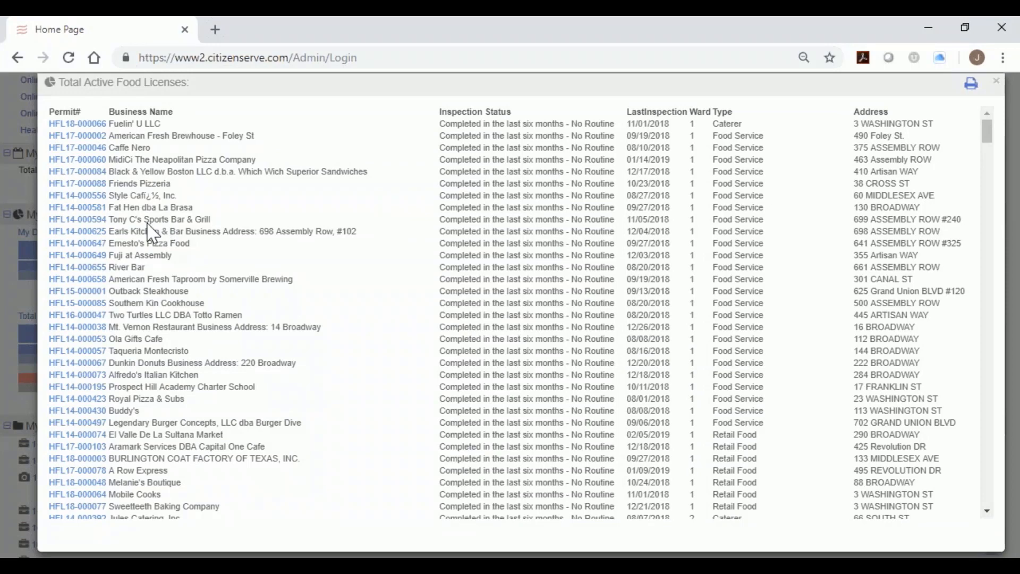
Open Tony C's Sports Bar & Grill license HFL14-000594 and review its violations and licenses.
left_click(88, 220)
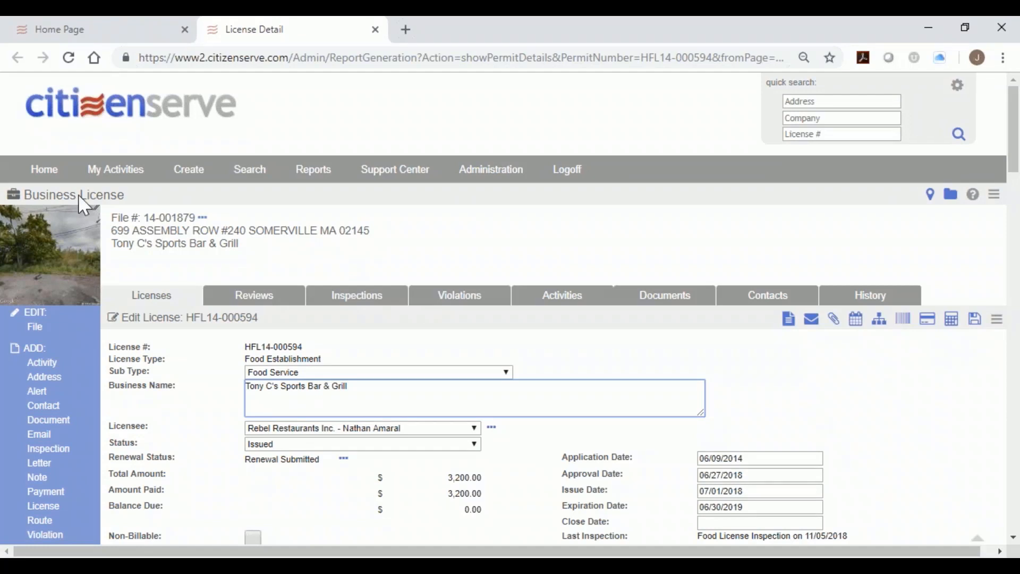
left_click_drag(82, 196, 130, 198)
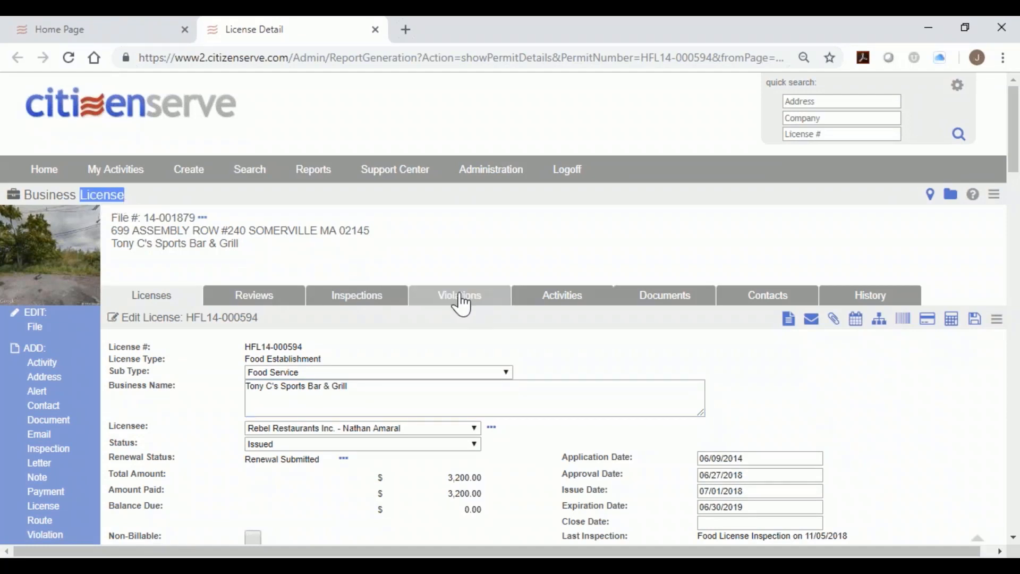
left_click(461, 305)
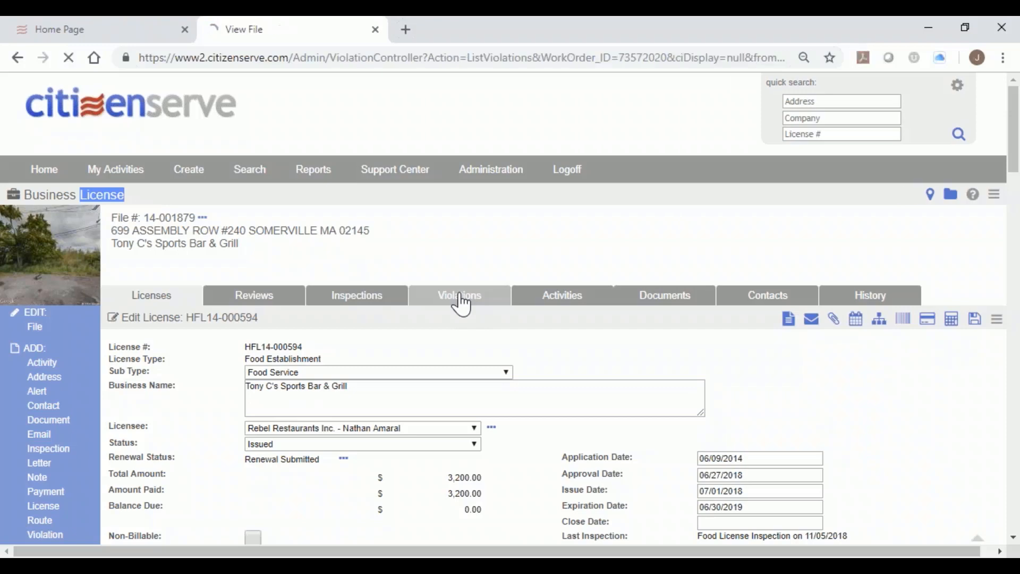
scroll(565, 374, "down", 1)
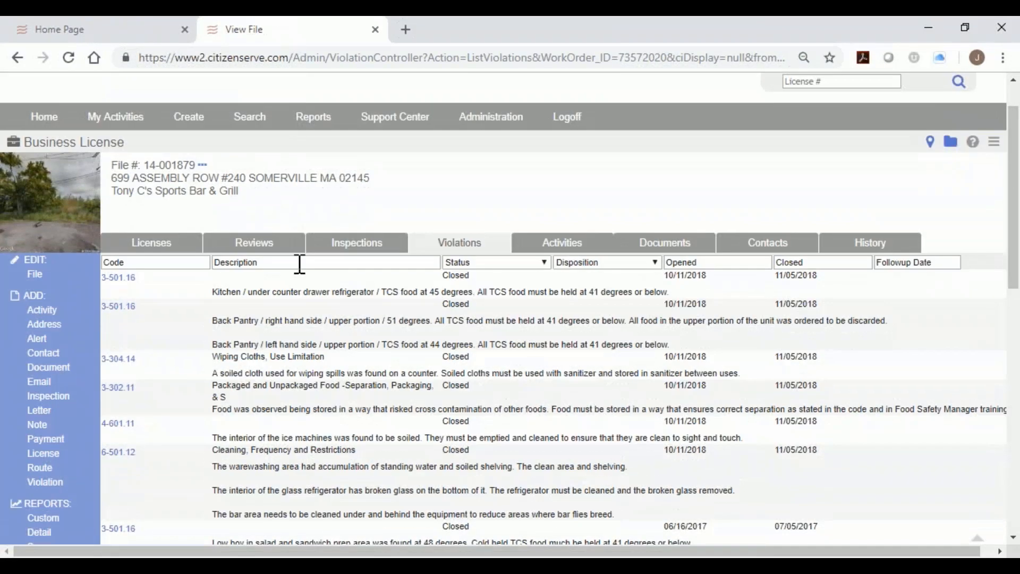
left_click(151, 245)
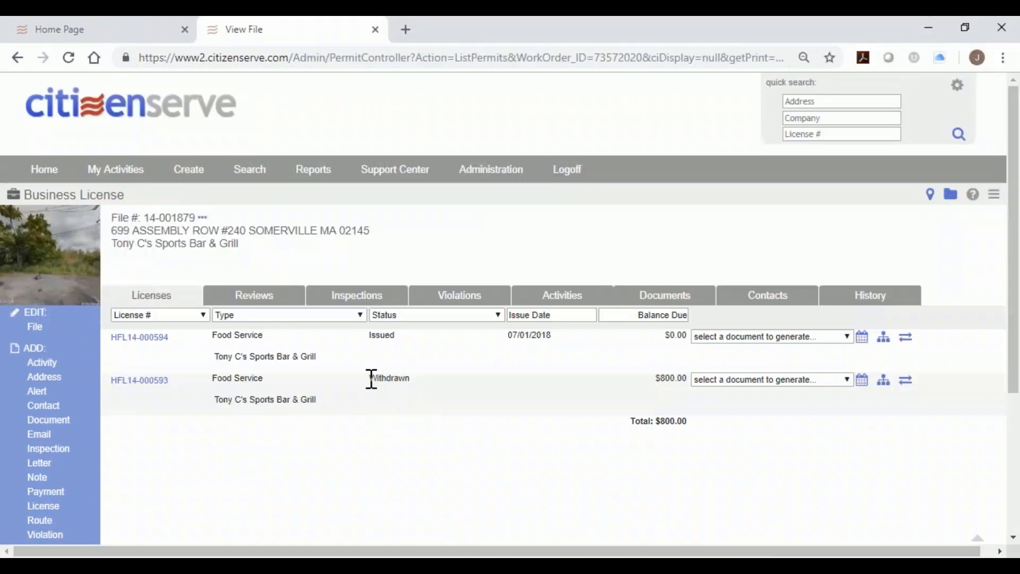
left_click(461, 301)
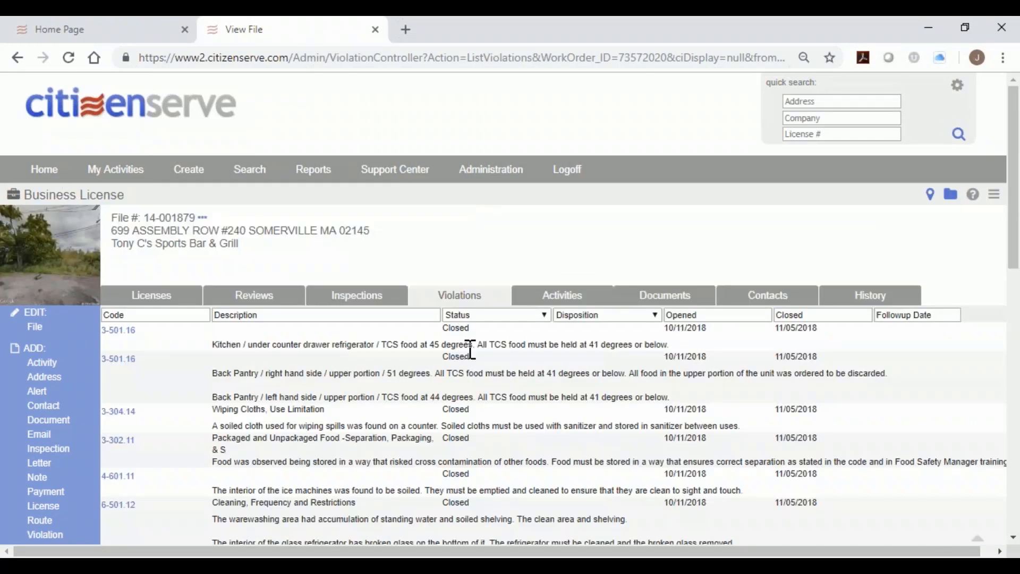
scroll(471, 350, "down", 3)
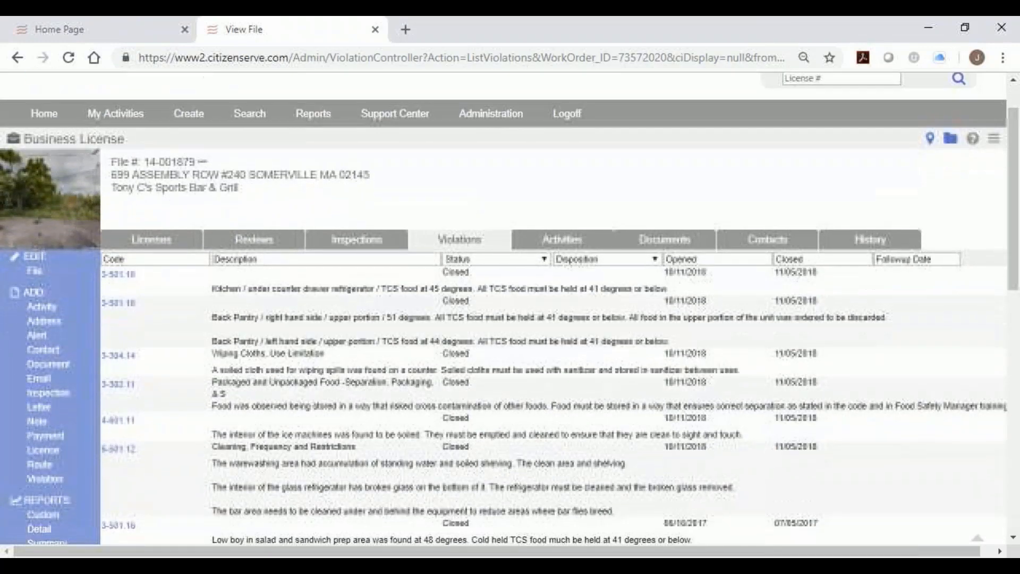
scroll(497, 372, "down", 2)
scroll(558, 297, "up", 5)
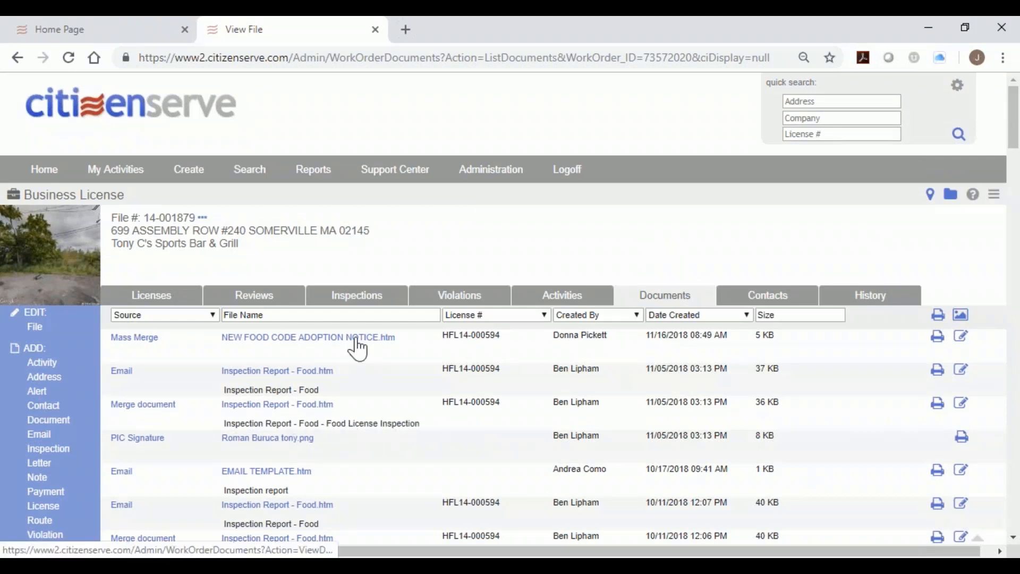
left_click(393, 304)
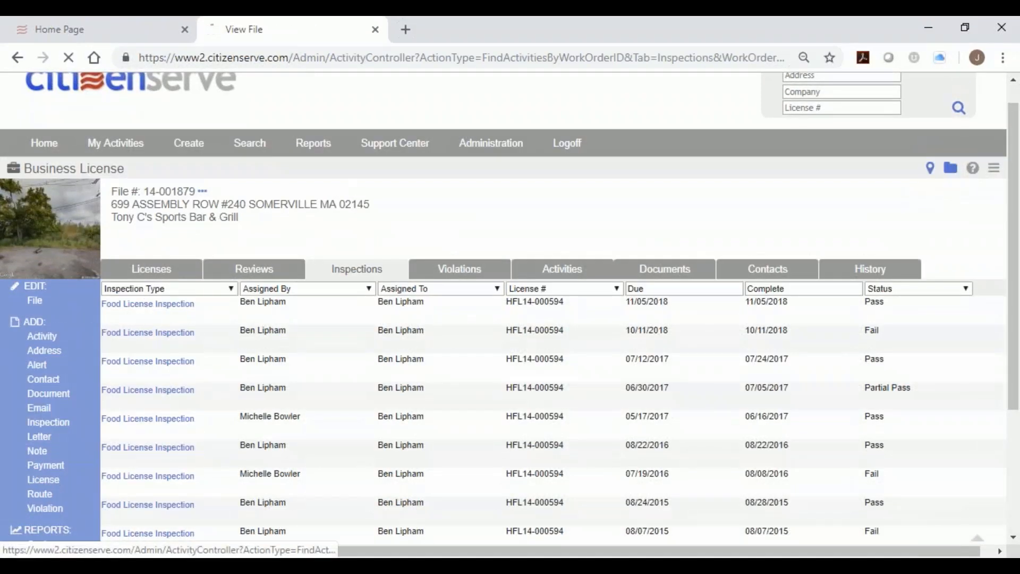
left_click(144, 304)
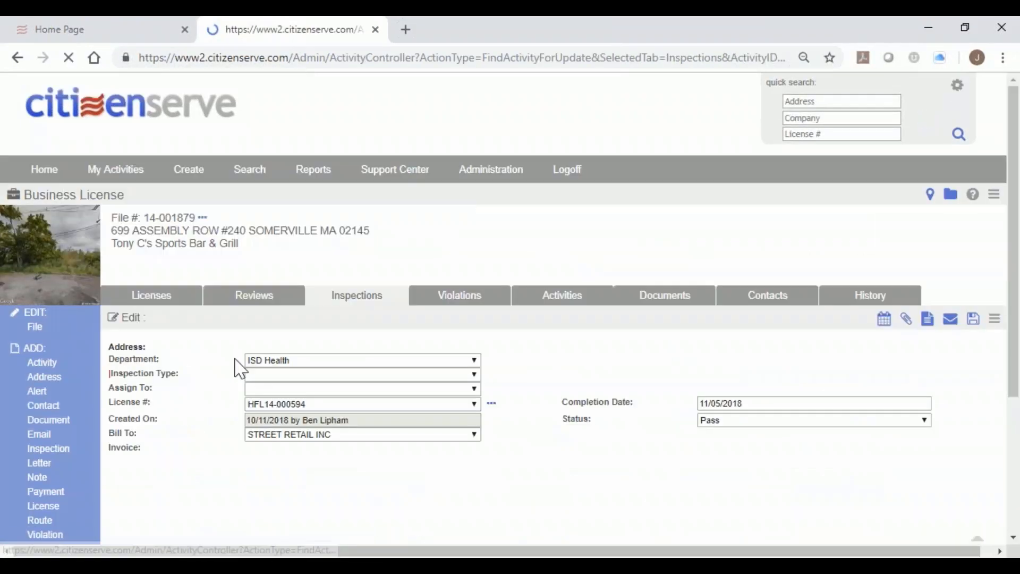
scroll(326, 341, "down", 3)
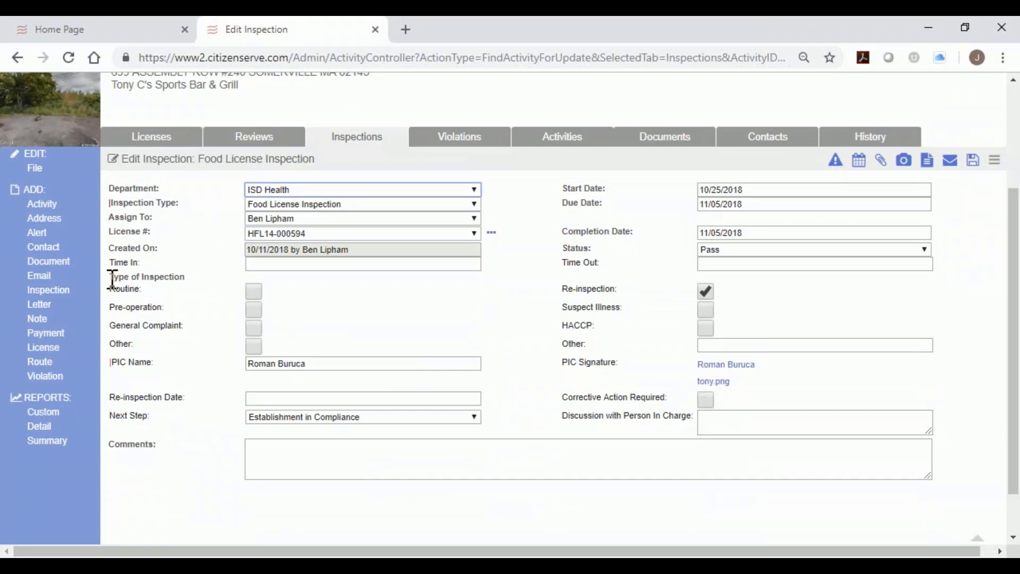
left_click_drag(110, 288, 139, 289)
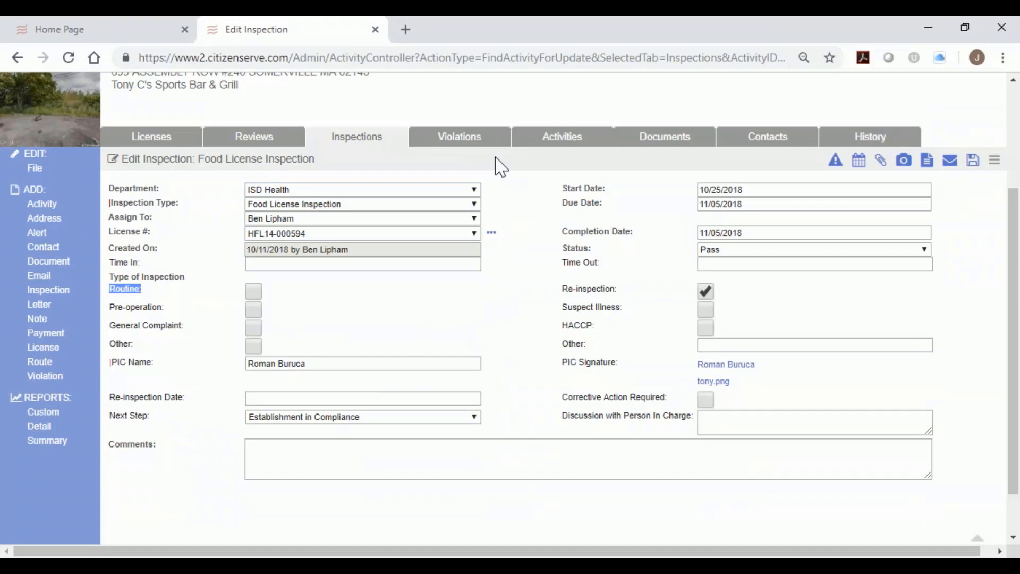
left_click(681, 142)
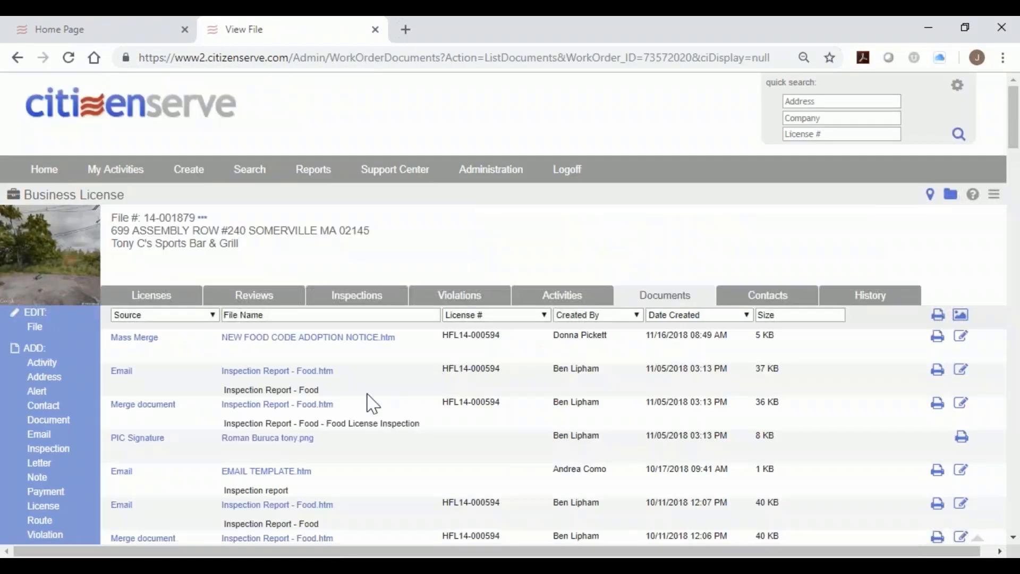
Download and read through the latest food inspection report for license 14-001879, then close it.
left_click(257, 411)
left_click(120, 544)
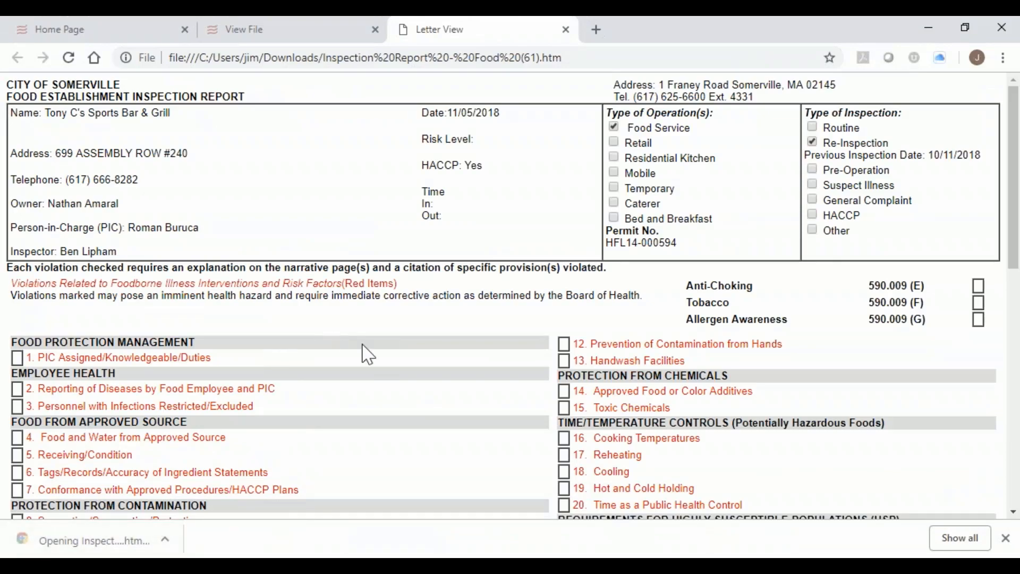
scroll(412, 394, "down", 2)
scroll(413, 394, "down", 6)
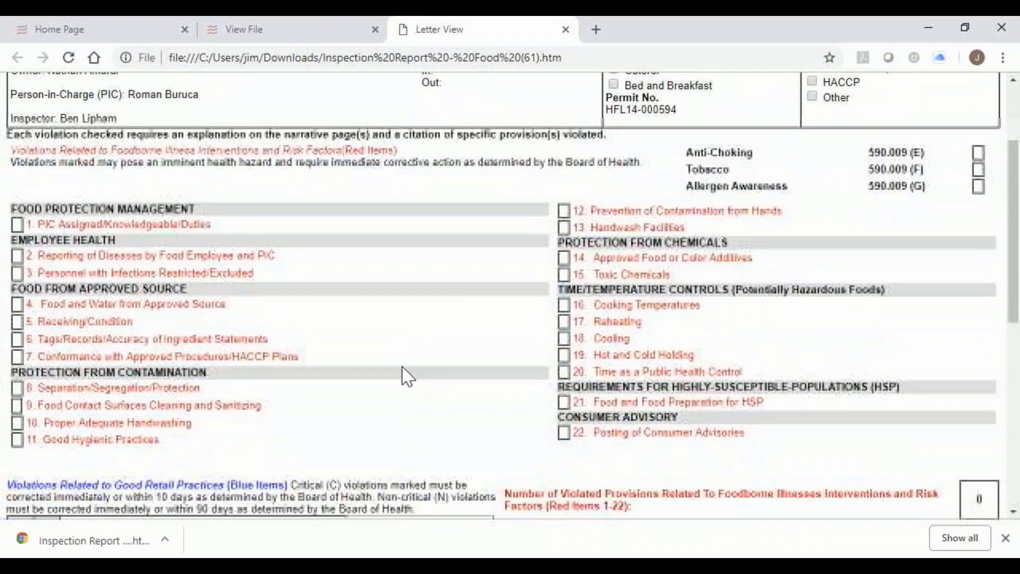
scroll(408, 377, "down", 4)
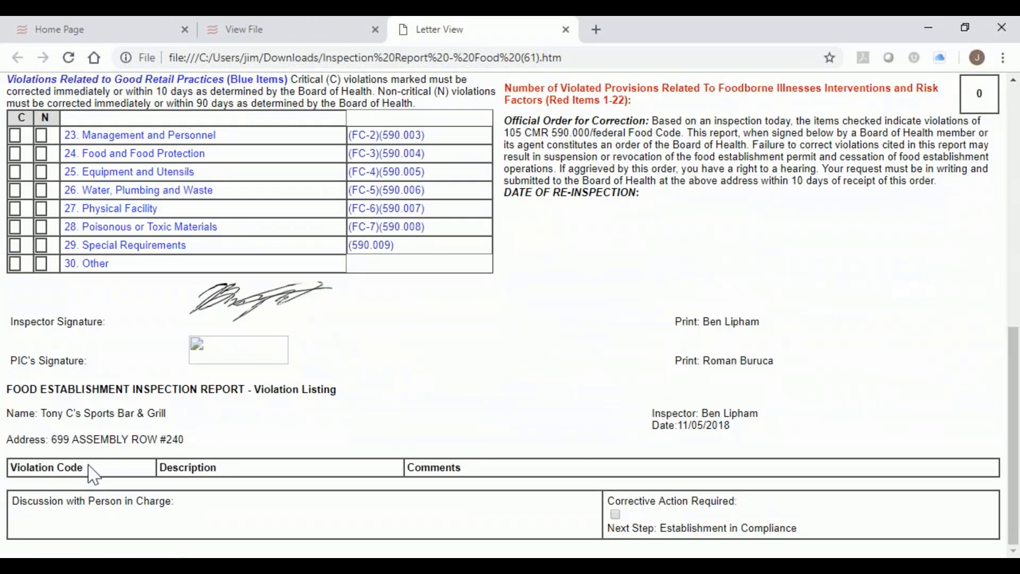
left_click_drag(88, 468, 7, 472)
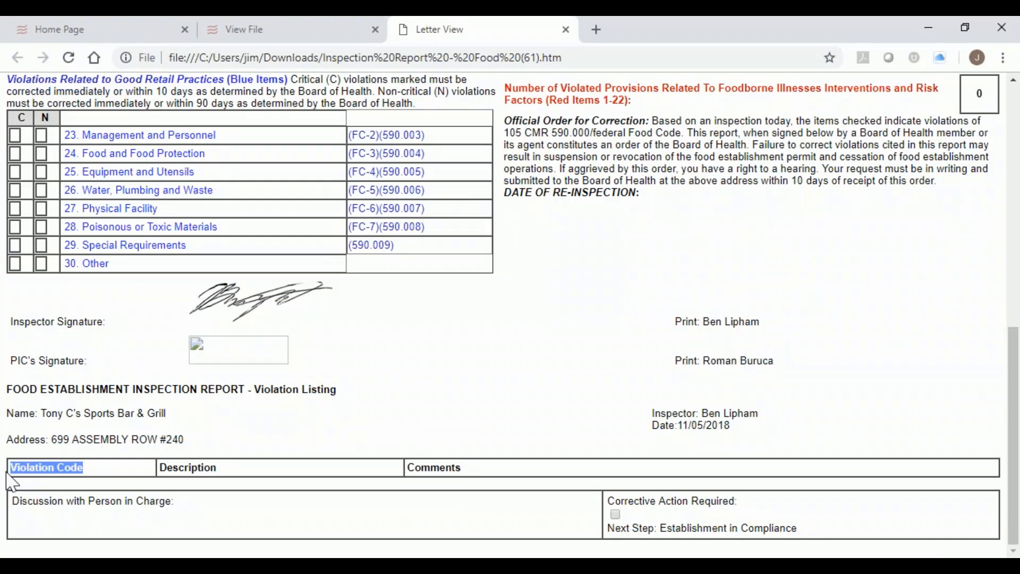
scroll(392, 182, "up", 6)
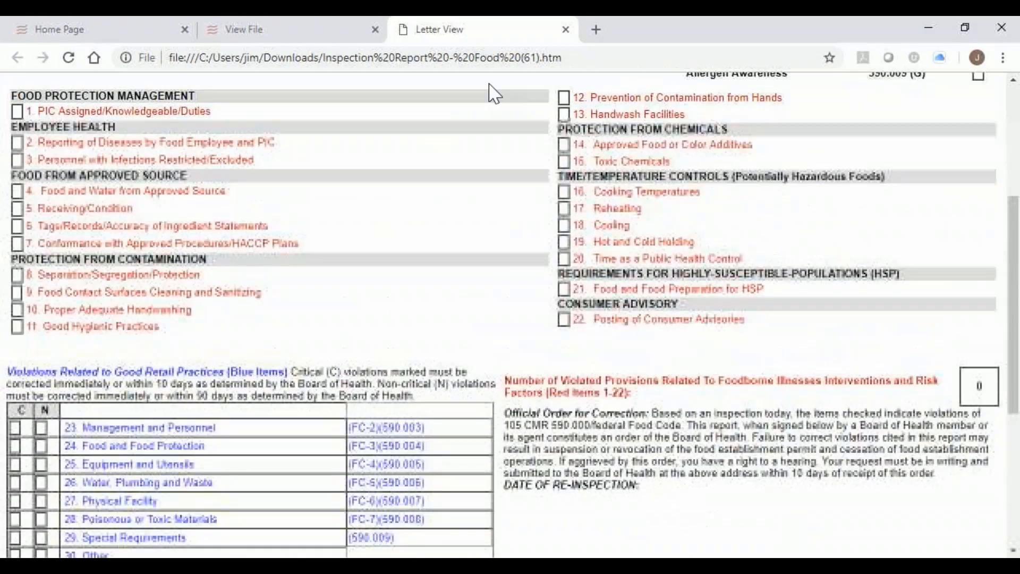
left_click(566, 29)
Download and review the 07/24/2017 food inspection report, close it, then go to Reports.
scroll(422, 433, "down", 7)
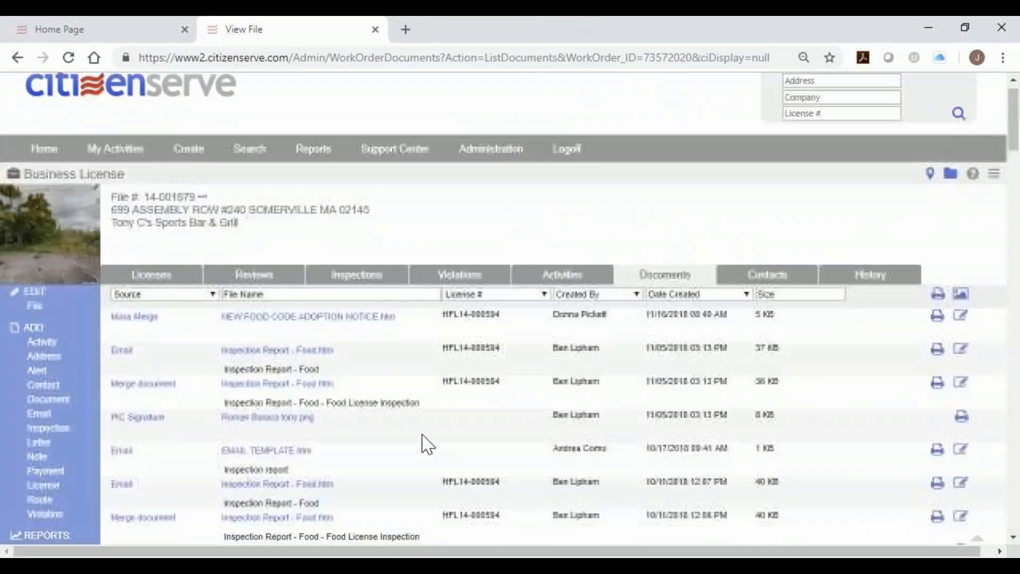
scroll(388, 467, "down", 2)
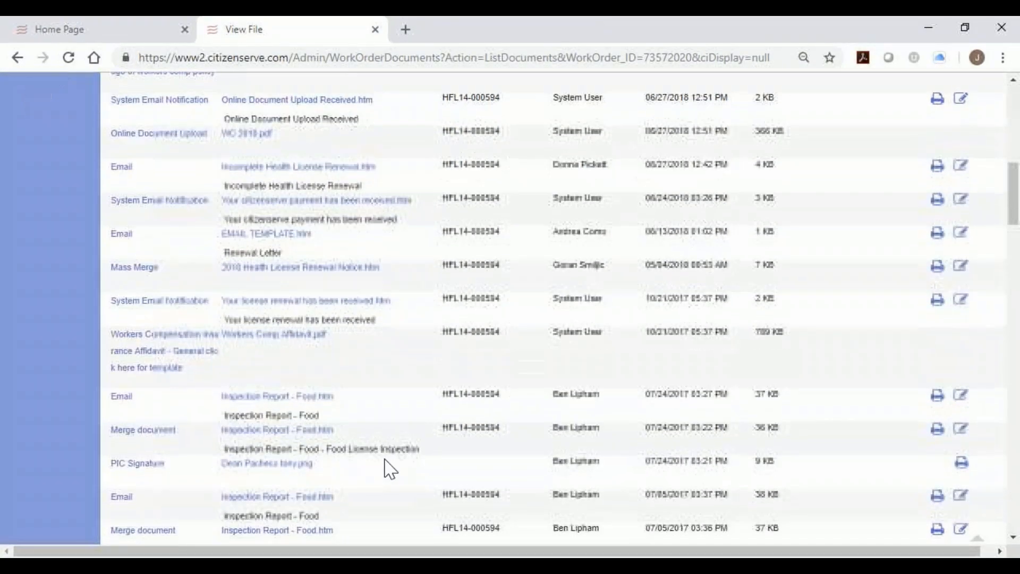
left_click(274, 430)
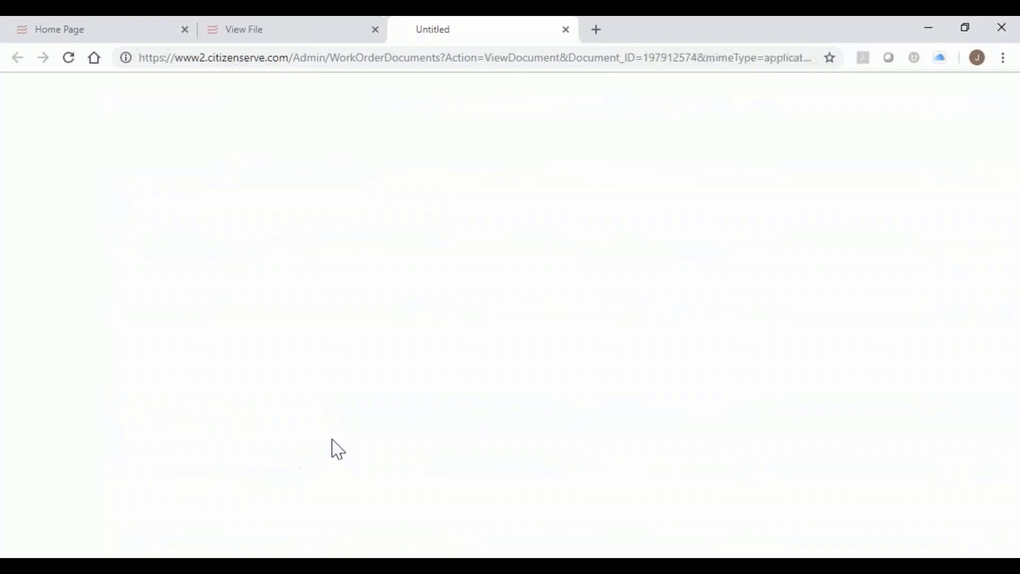
left_click(77, 537)
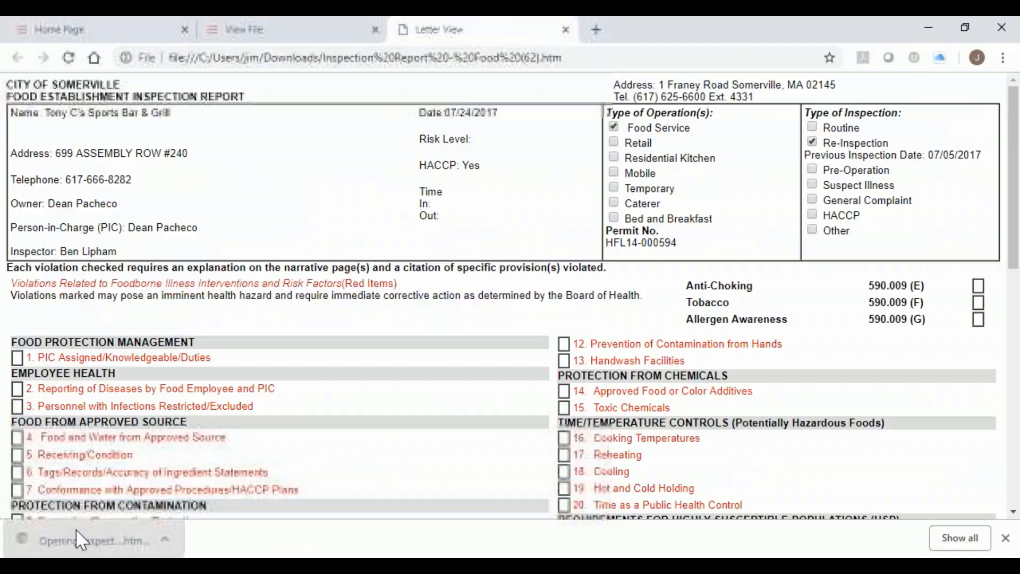
scroll(361, 401, "down", 7)
scroll(368, 398, "down", 4)
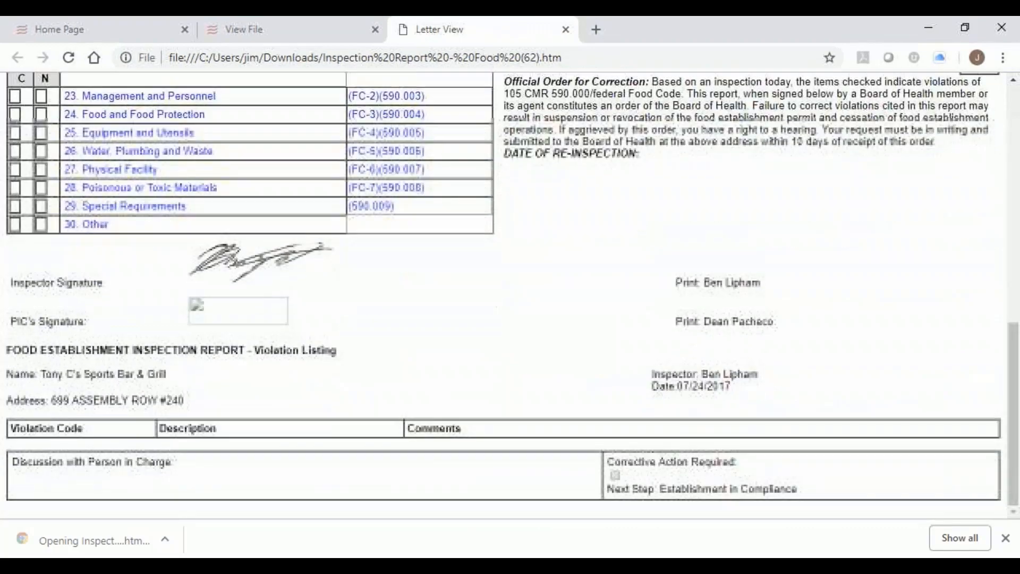
scroll(429, 383, "up", 9)
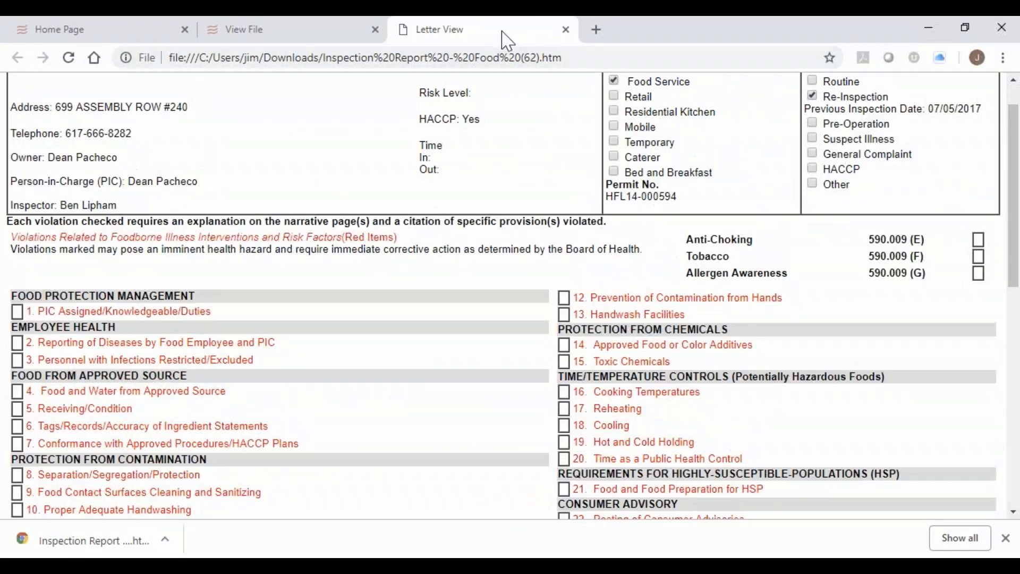
left_click(567, 29)
scroll(661, 223, "up", 10)
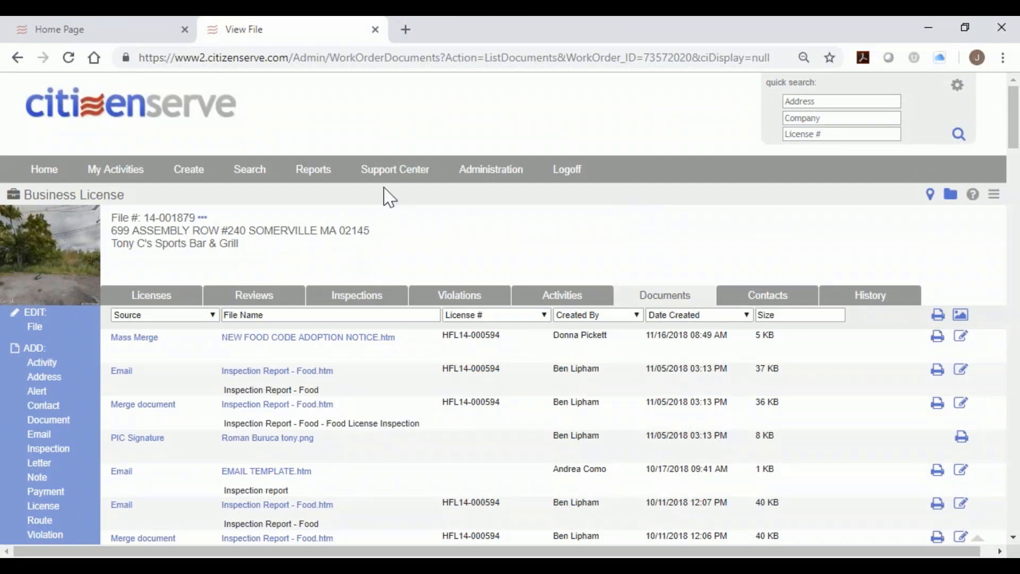
left_click(313, 169)
From the home page, search for files with violation type Overcrowding.
left_click(198, 112)
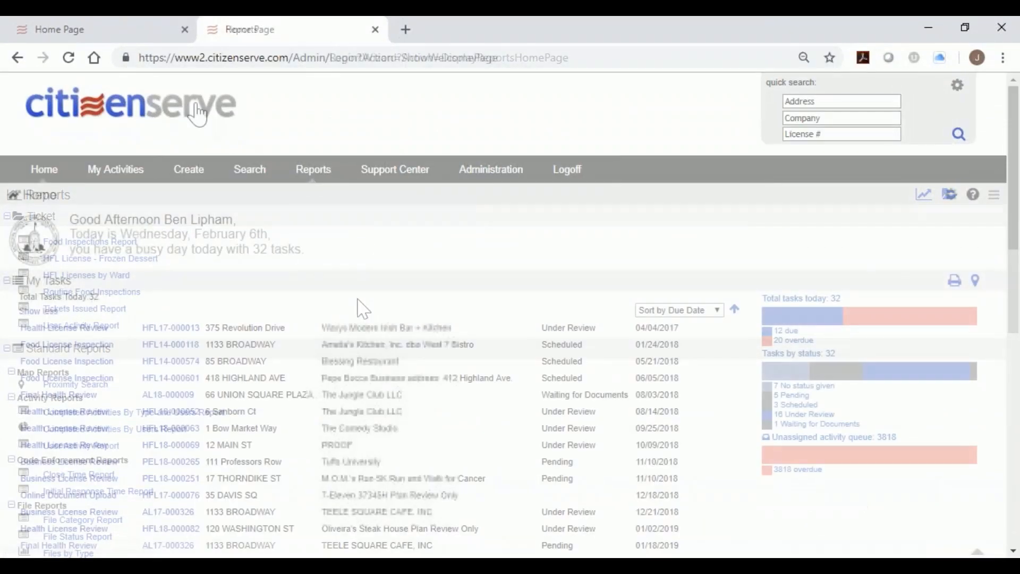
left_click(256, 181)
left_click(261, 197)
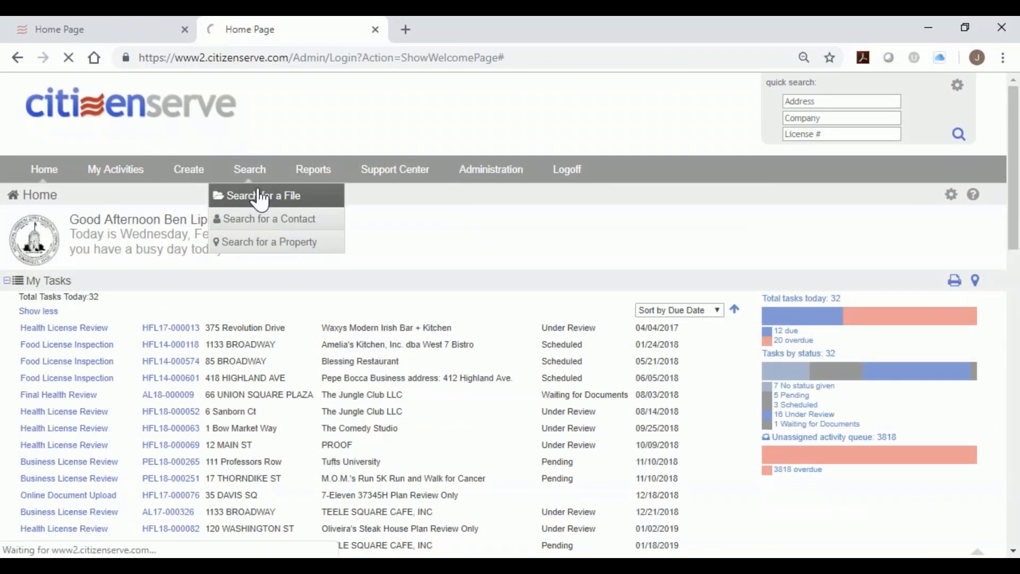
scroll(332, 342, "down", 3)
scroll(333, 342, "down", 1)
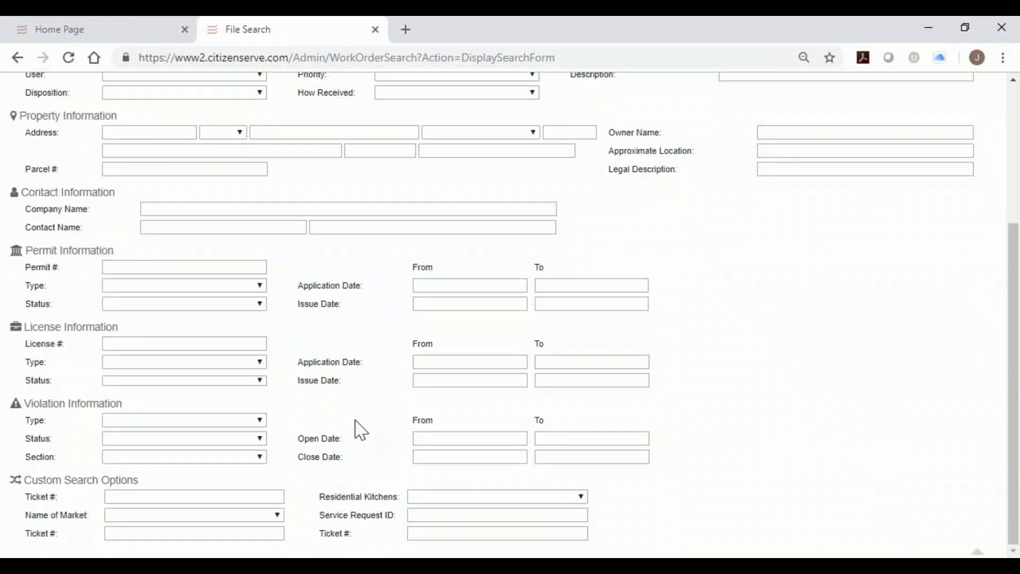
left_click(260, 420)
scroll(345, 387, "down", 10)
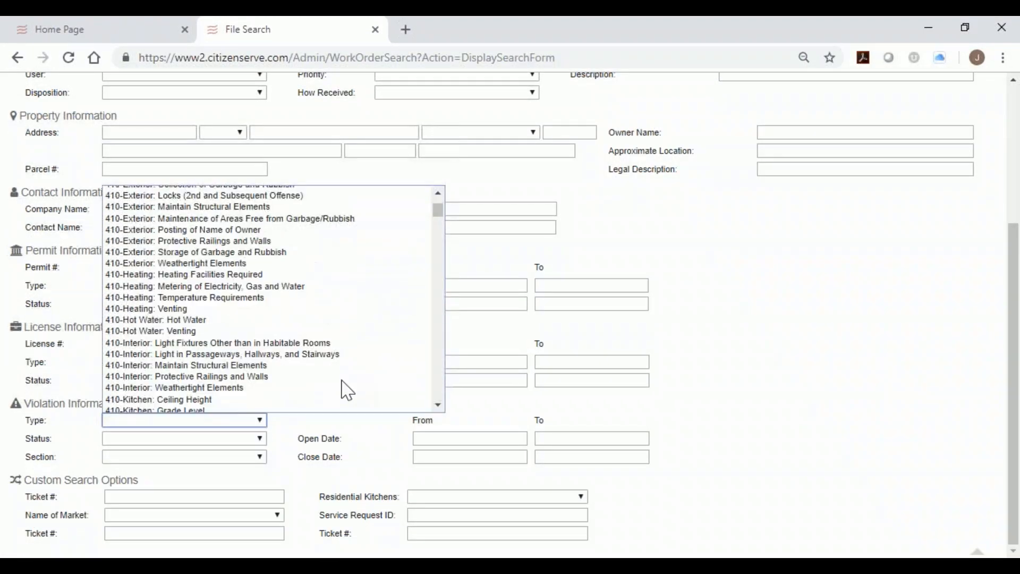
scroll(343, 381, "down", 10)
left_click_drag(436, 233, 437, 328)
left_click(372, 340)
key("Return")
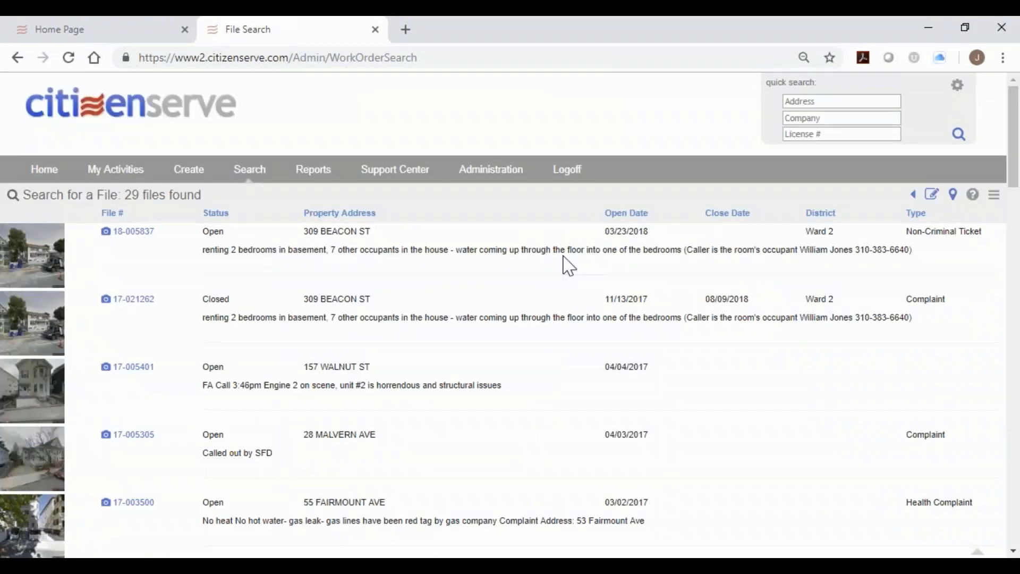
Scan the 29 search results and open code case 18-005837.
left_click_drag(908, 230, 986, 244)
scroll(887, 346, "down", 5)
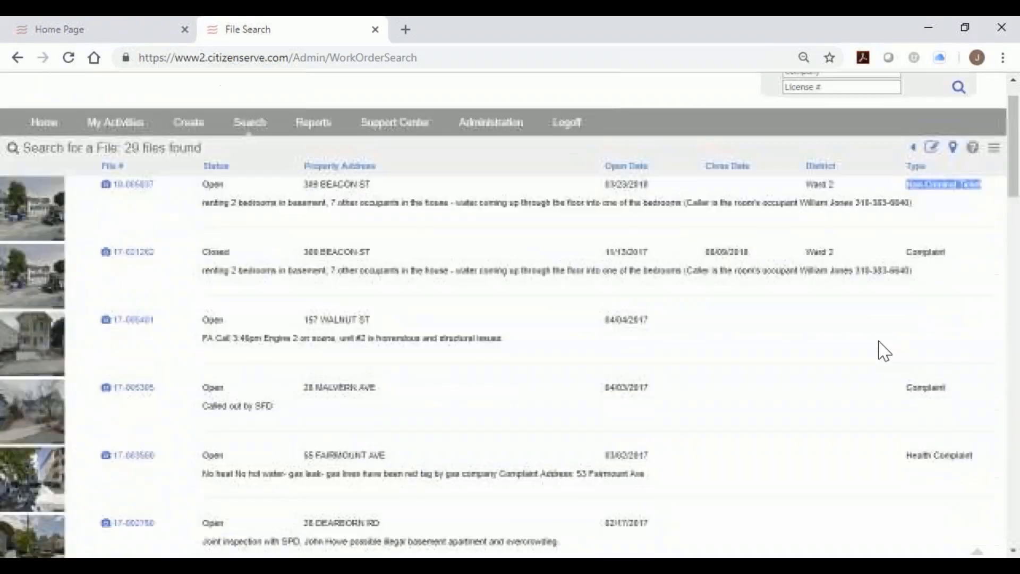
scroll(873, 353, "down", 4)
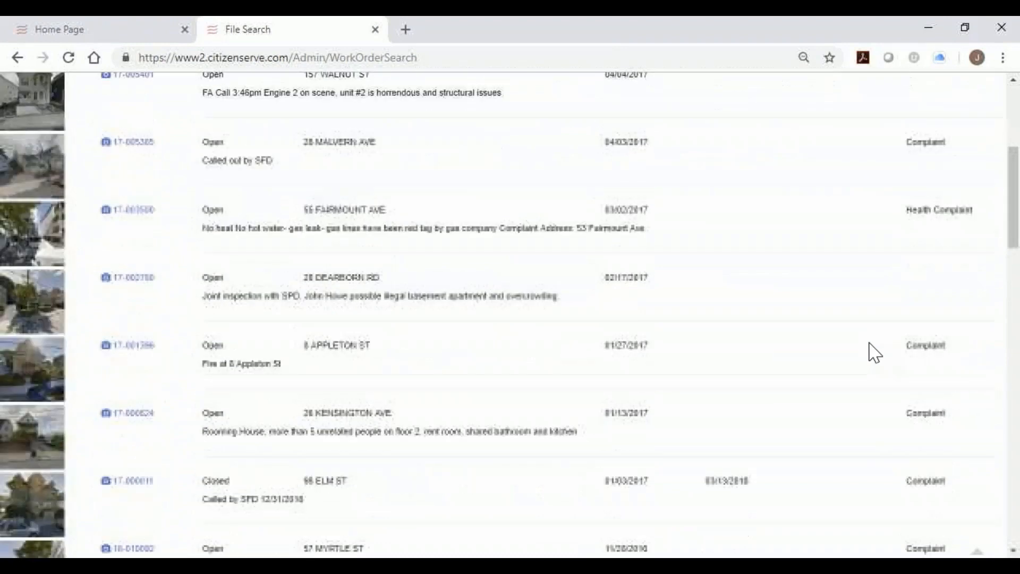
scroll(874, 352, "down", 1)
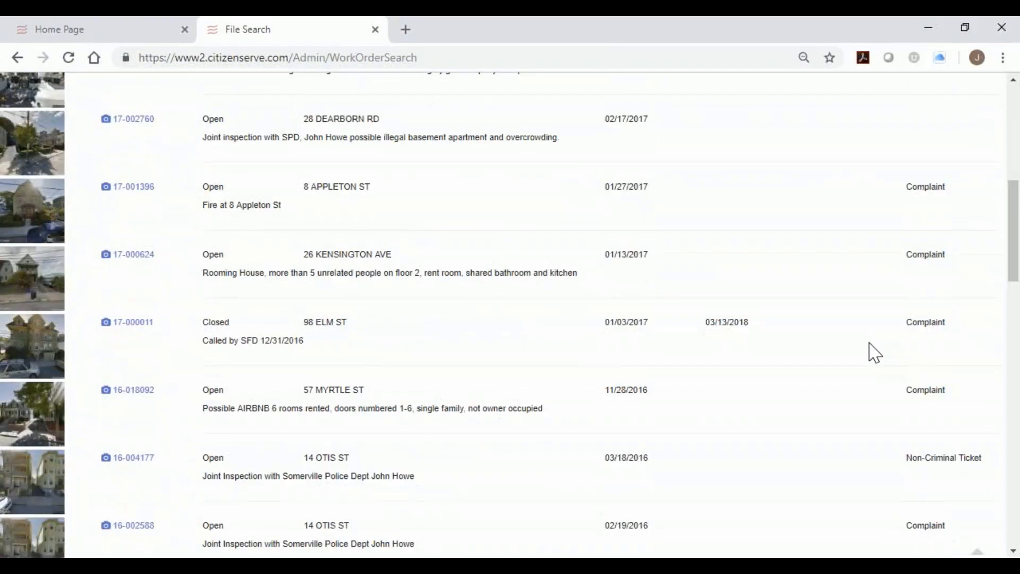
scroll(870, 343, "up", 9)
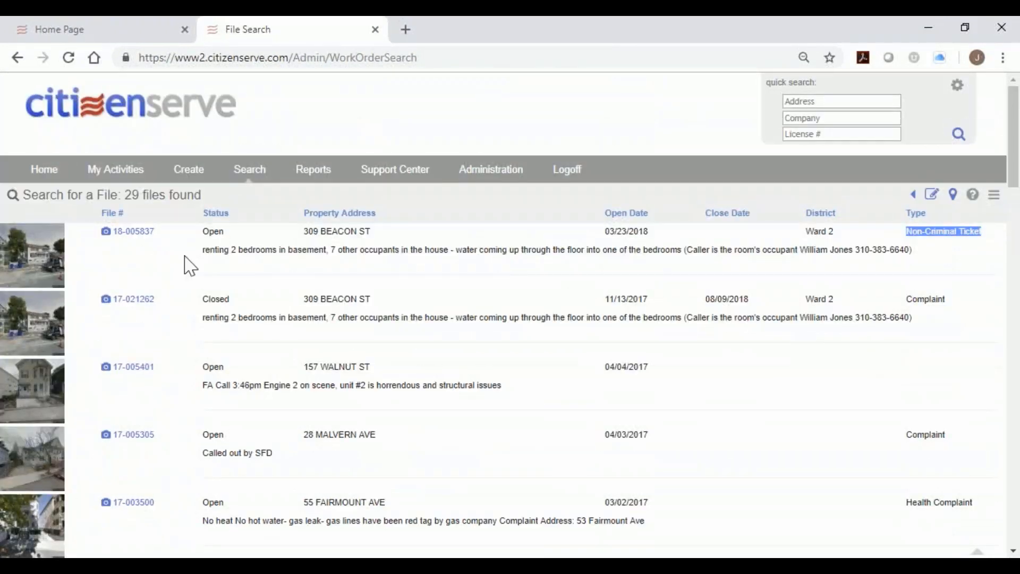
left_click(125, 232)
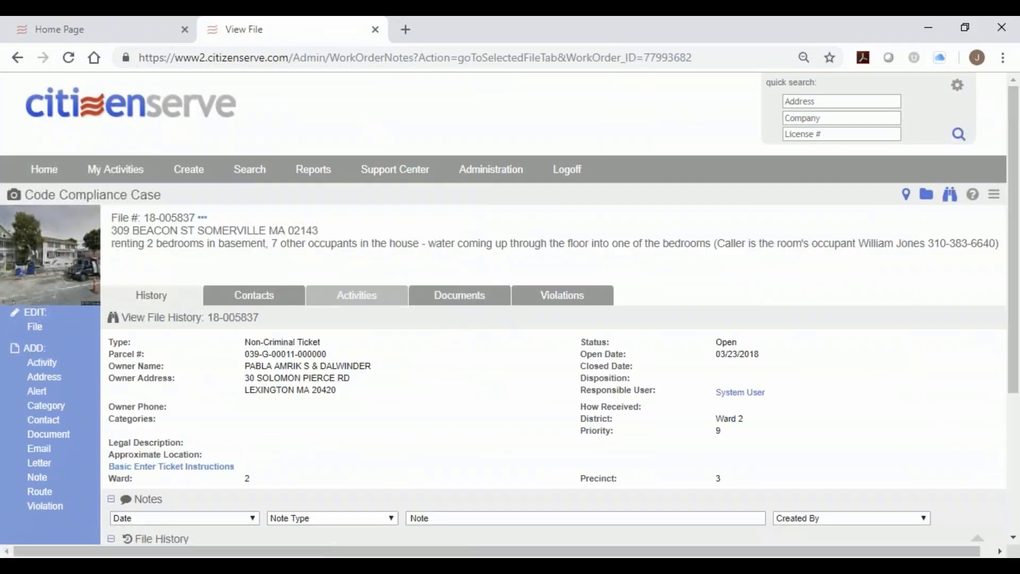
In the case's documents, download and read the Intent to Lien Notice, then close it.
left_click(448, 298)
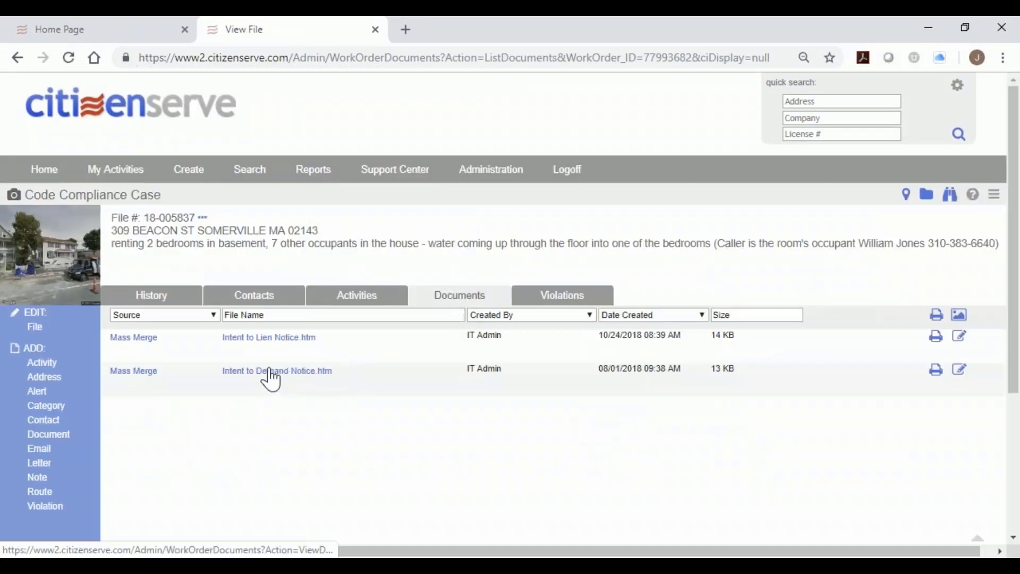
left_click(264, 343)
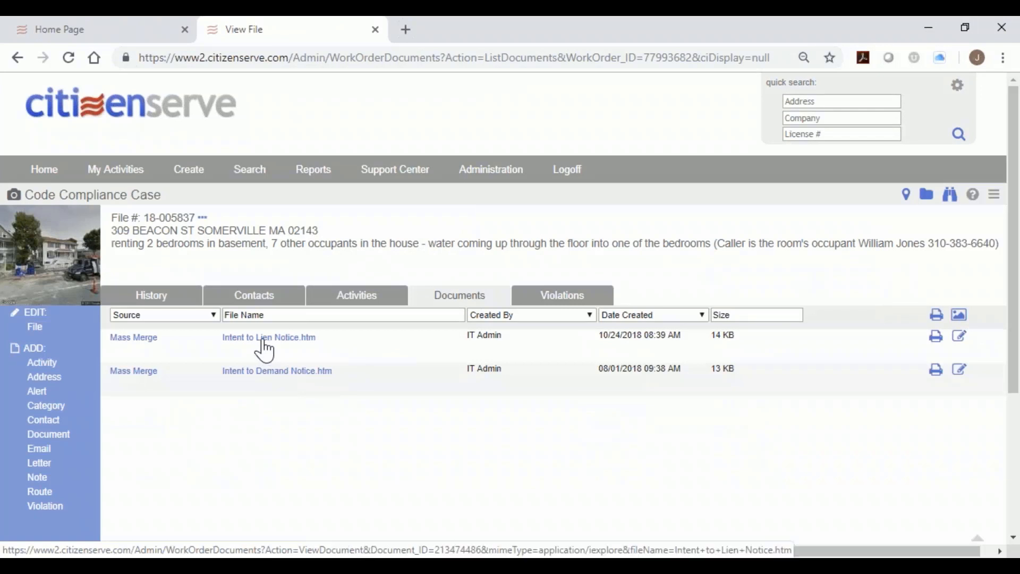
left_click(120, 546)
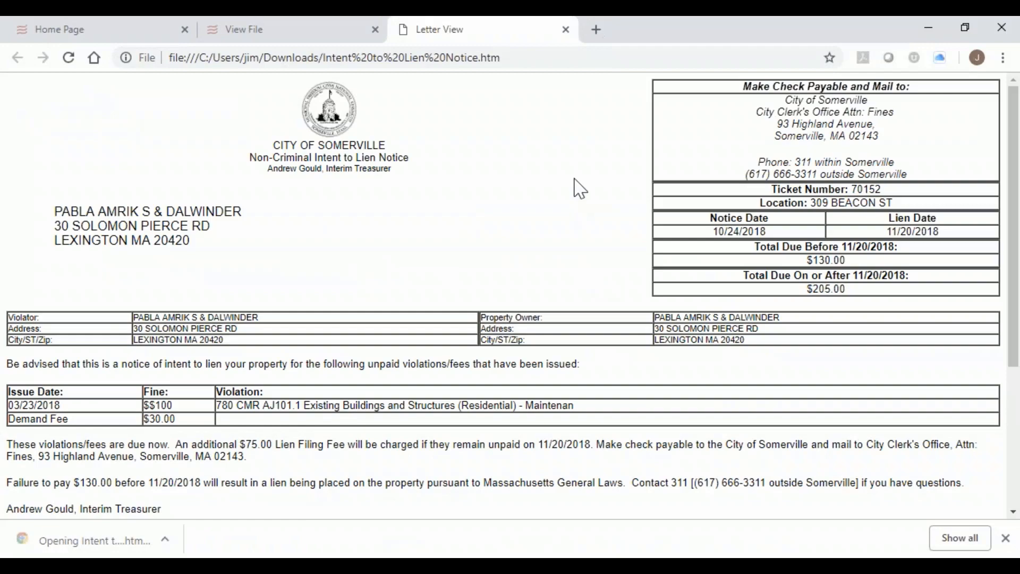
scroll(582, 193, "down", 3)
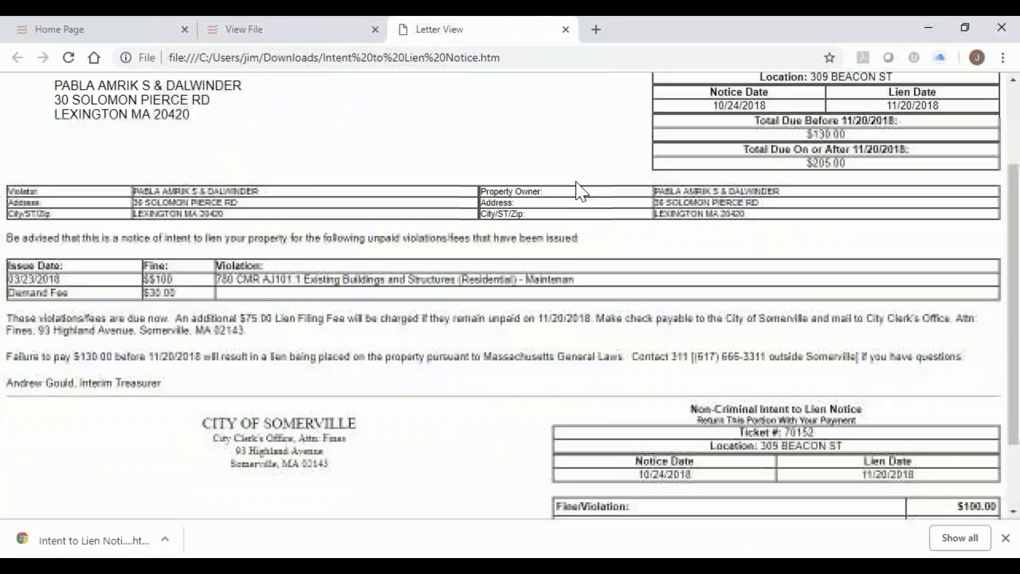
scroll(581, 193, "down", 1)
scroll(581, 193, "up", 2)
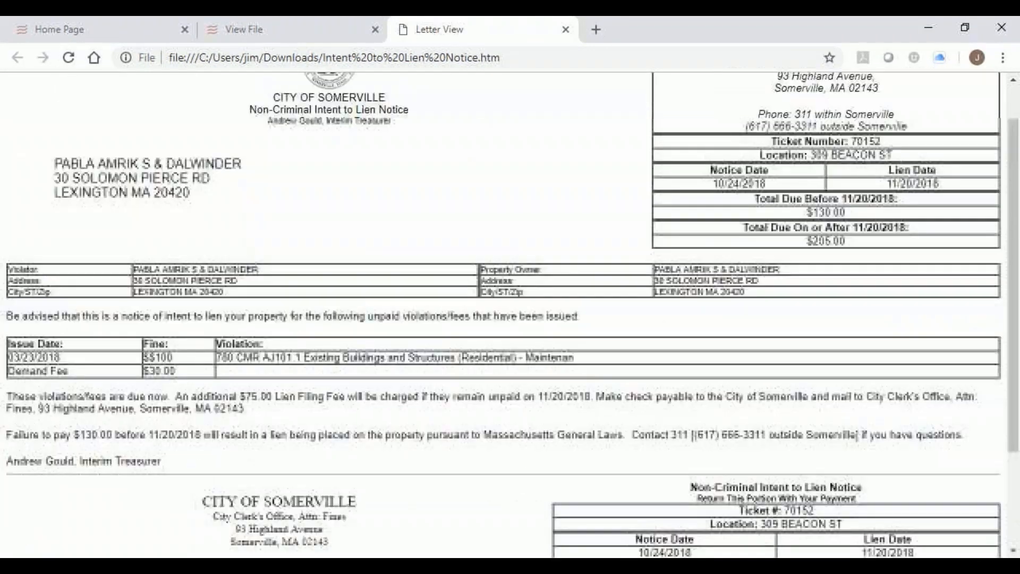
scroll(579, 190, "down", 2)
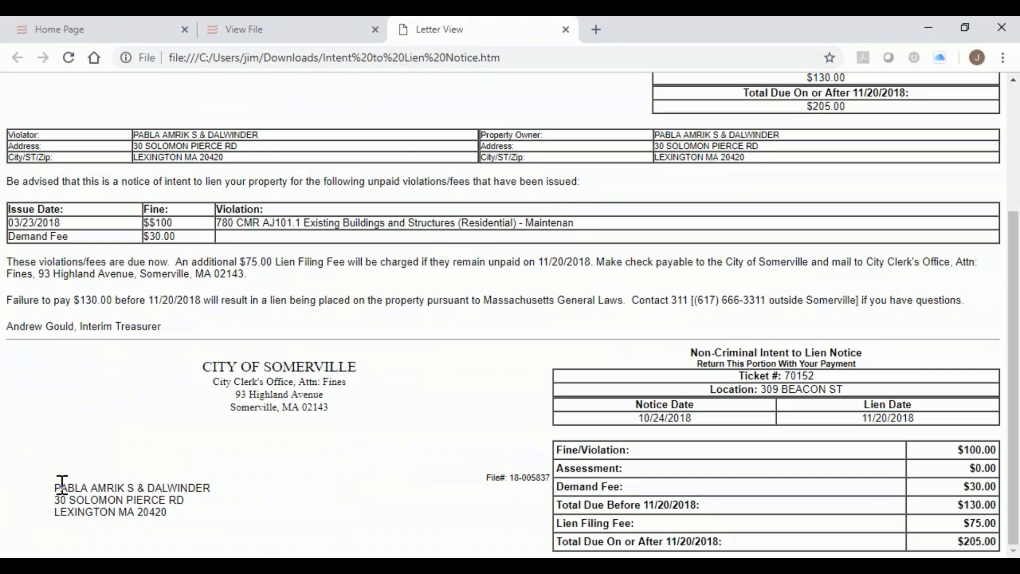
left_click_drag(60, 487, 158, 525)
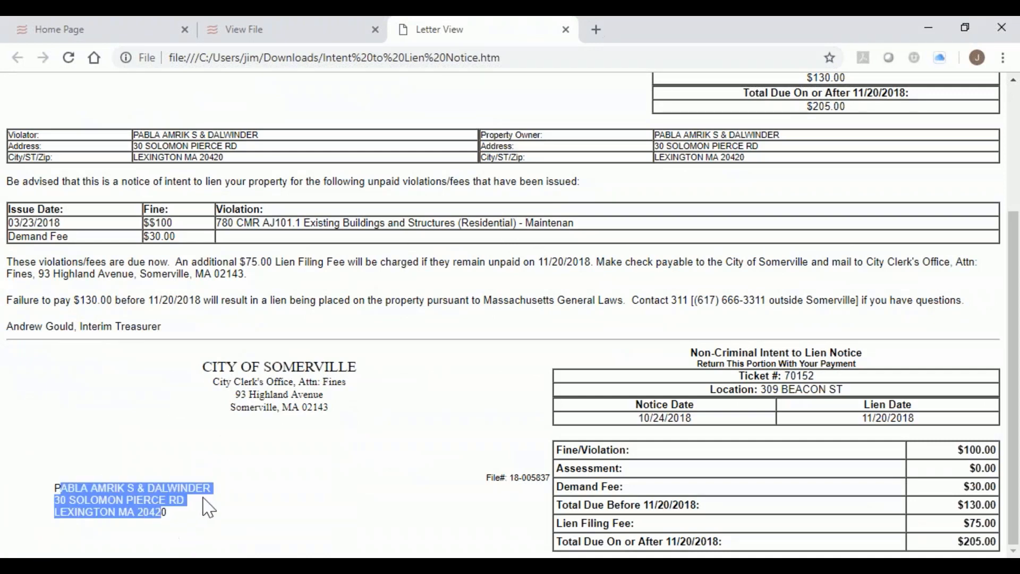
scroll(265, 430, "up", 3)
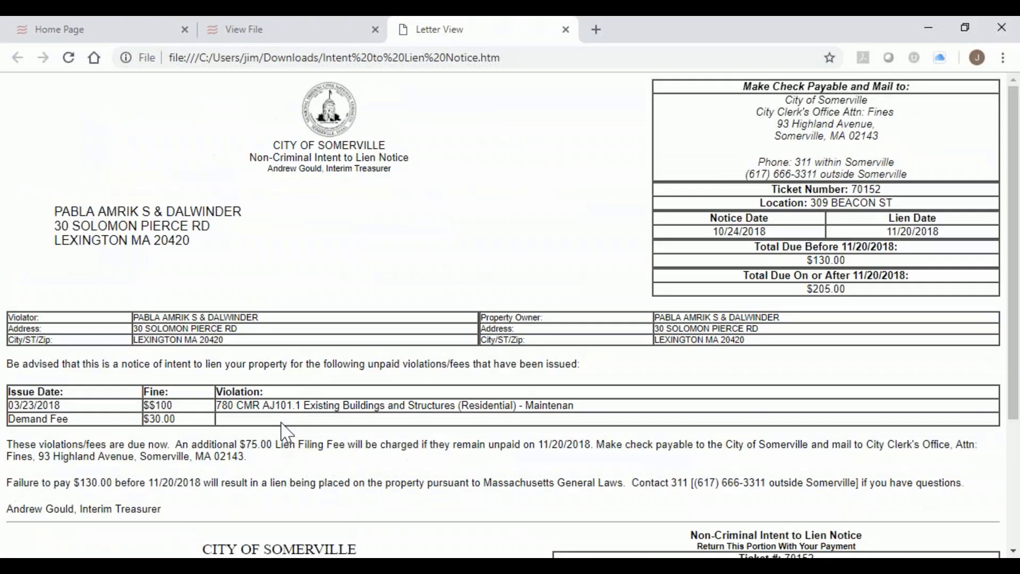
left_click(566, 30)
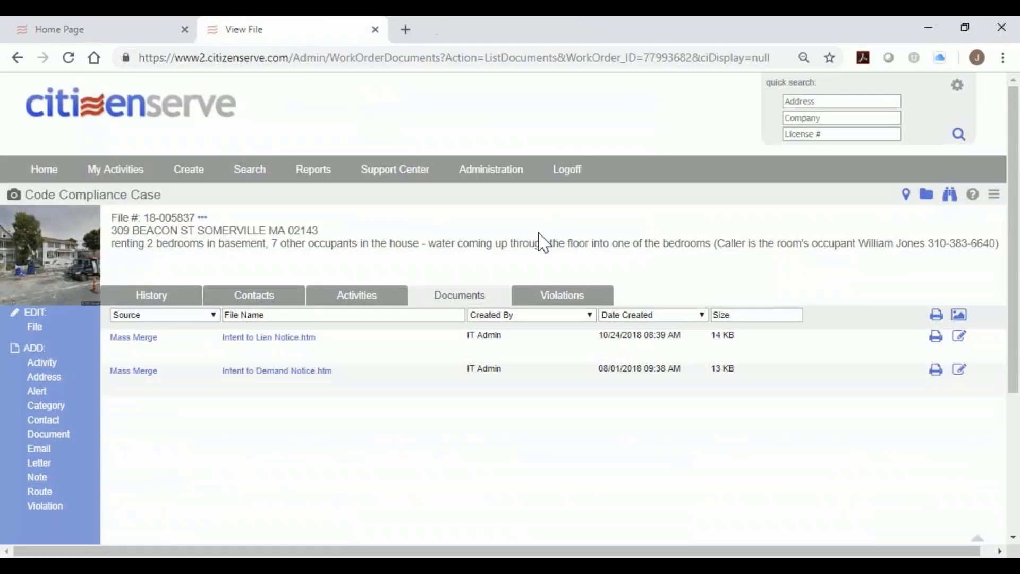
Download and read the Intent to Demand Notice, then close it.
left_click(289, 371)
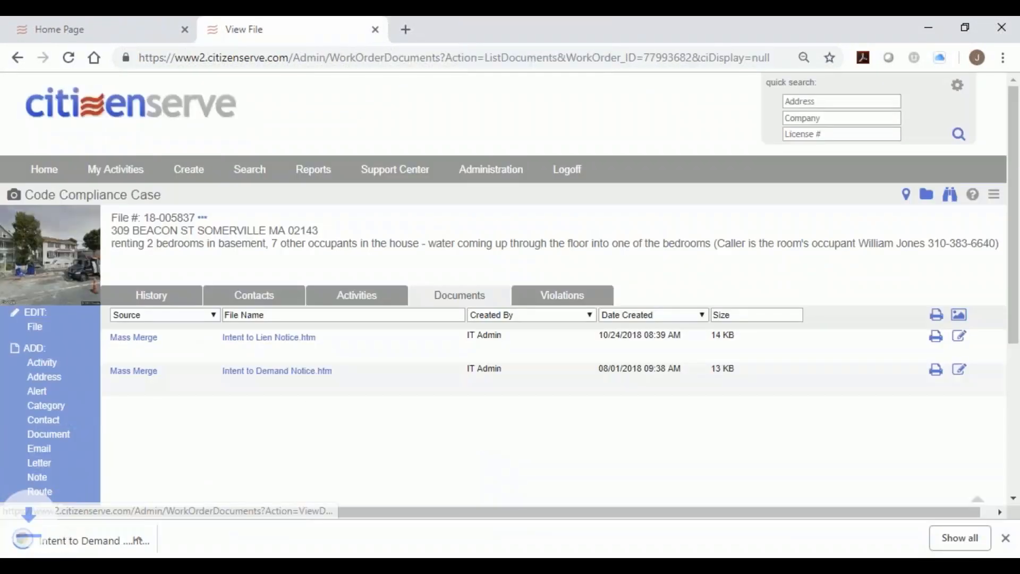
left_click(103, 546)
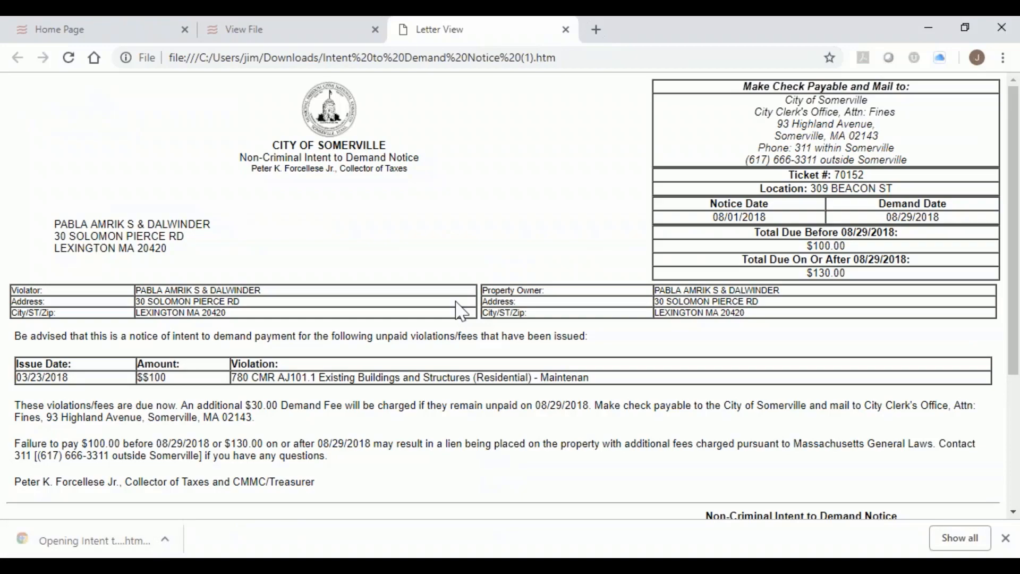
scroll(461, 311, "down", 4)
scroll(465, 314, "up", 4)
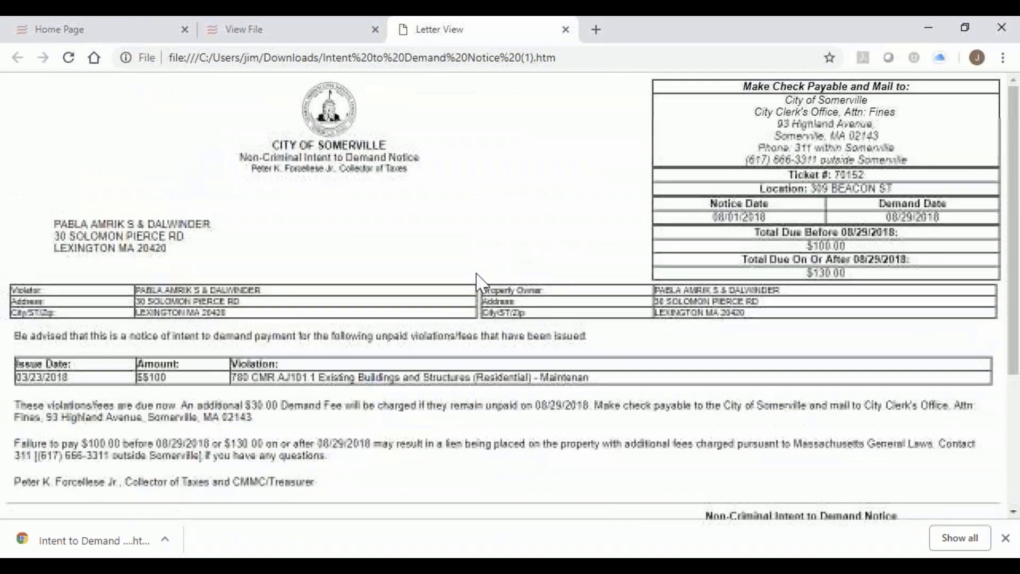
left_click(567, 29)
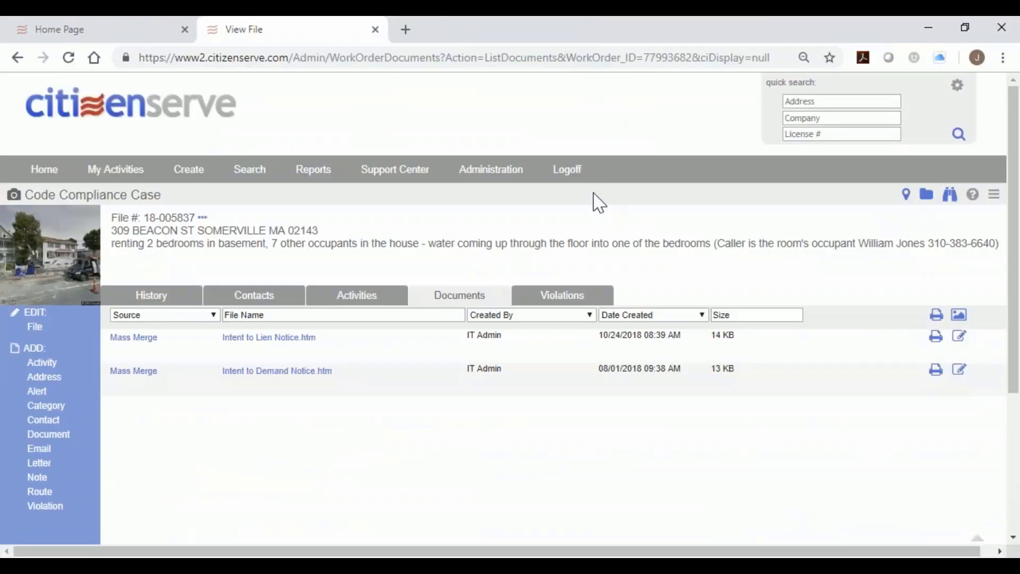
View the case's Violations, History and Contacts tabs.
left_click(561, 295)
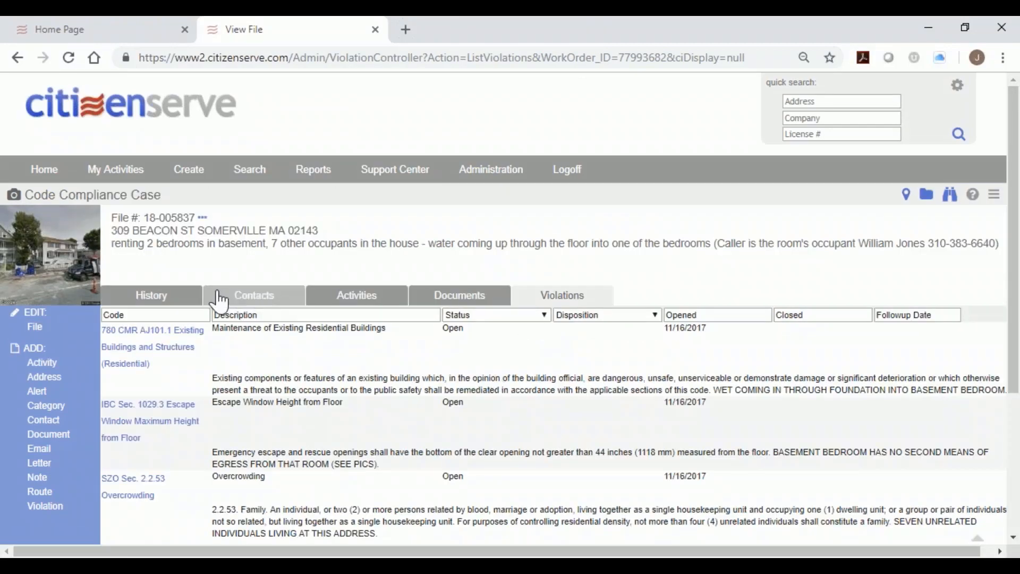
left_click(192, 296)
left_click(221, 302)
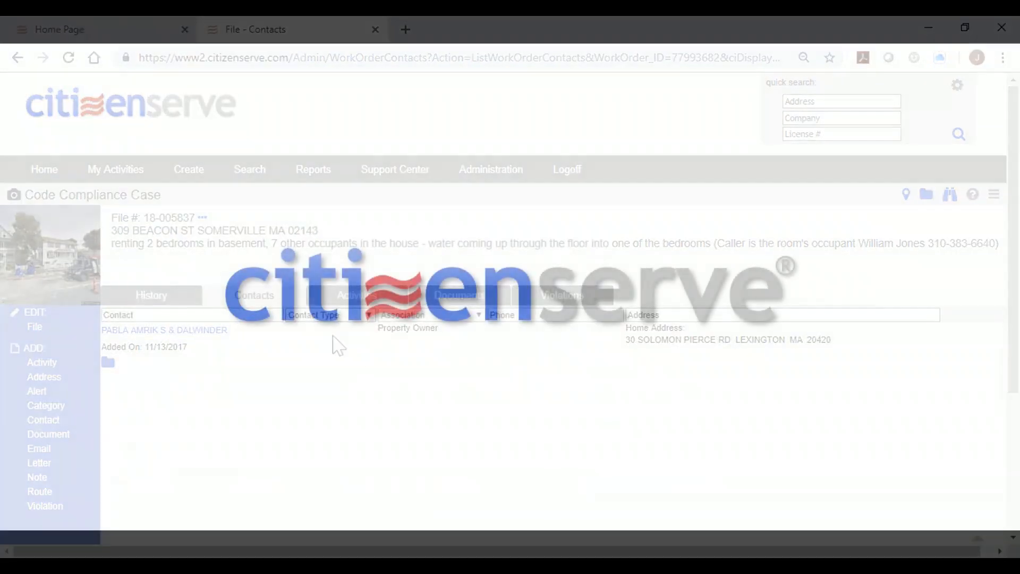